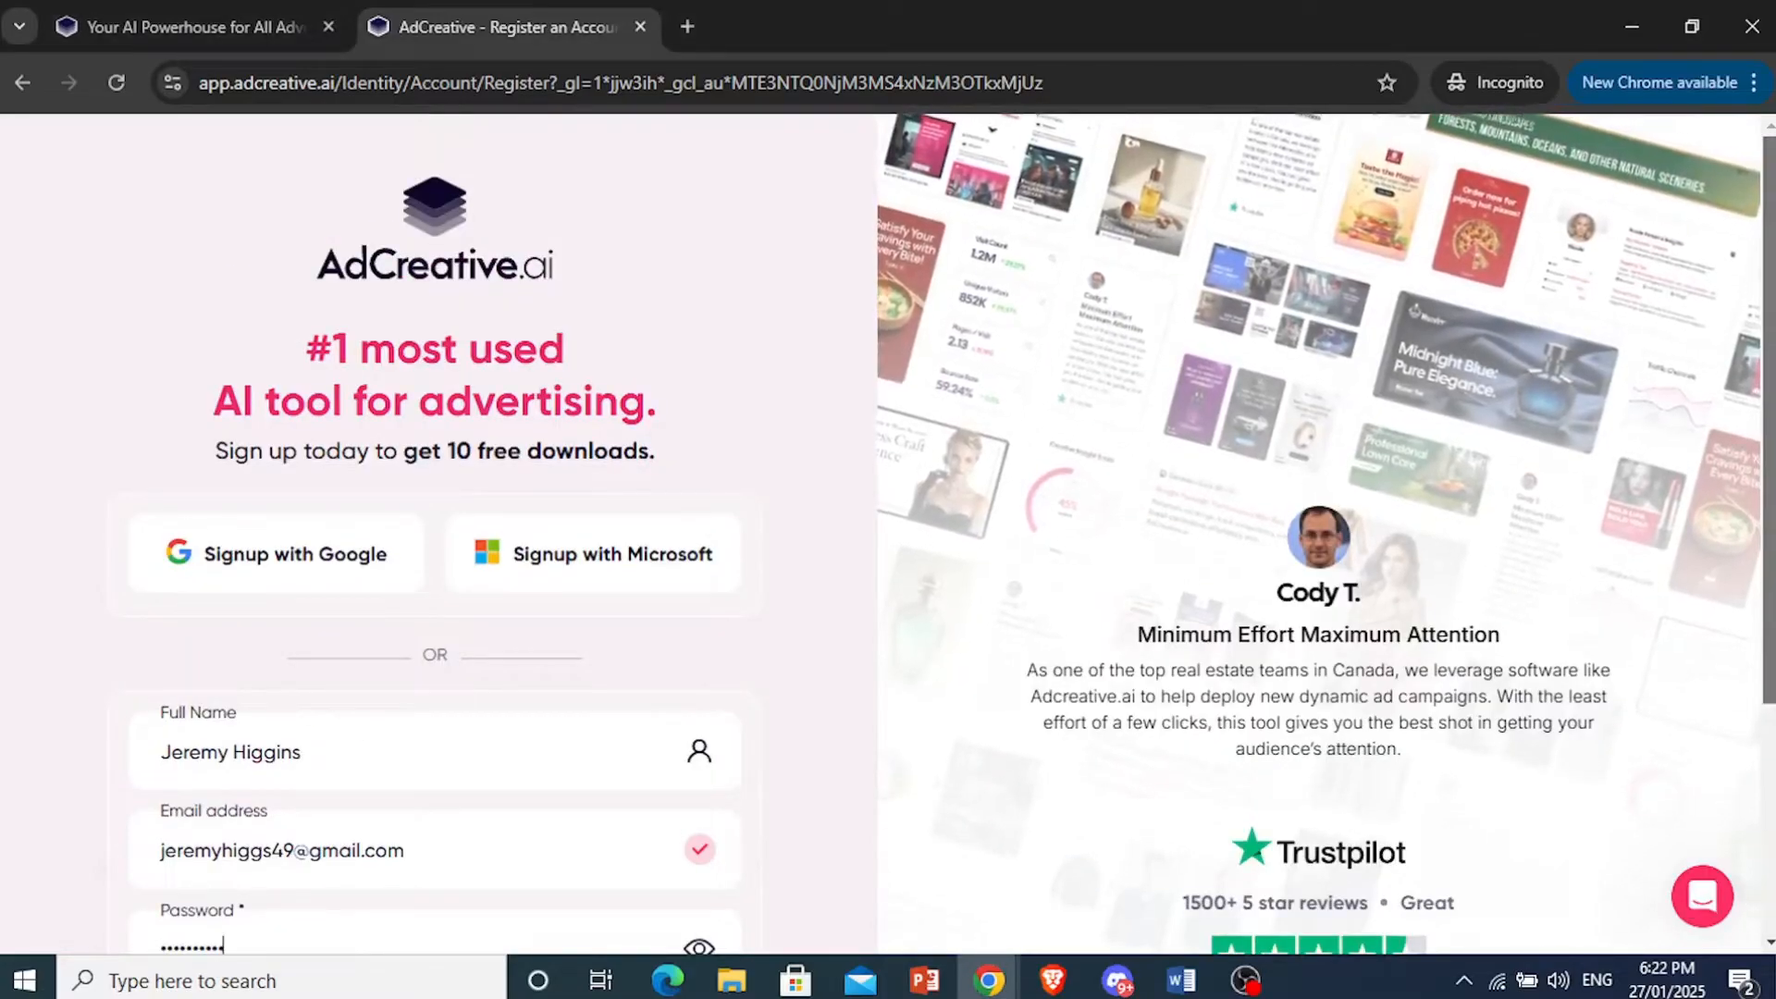
Step: Submit the completed AdCreative.ai registration form to sign up for the 10 free downloads
drag(1768, 475, 1754, 567)
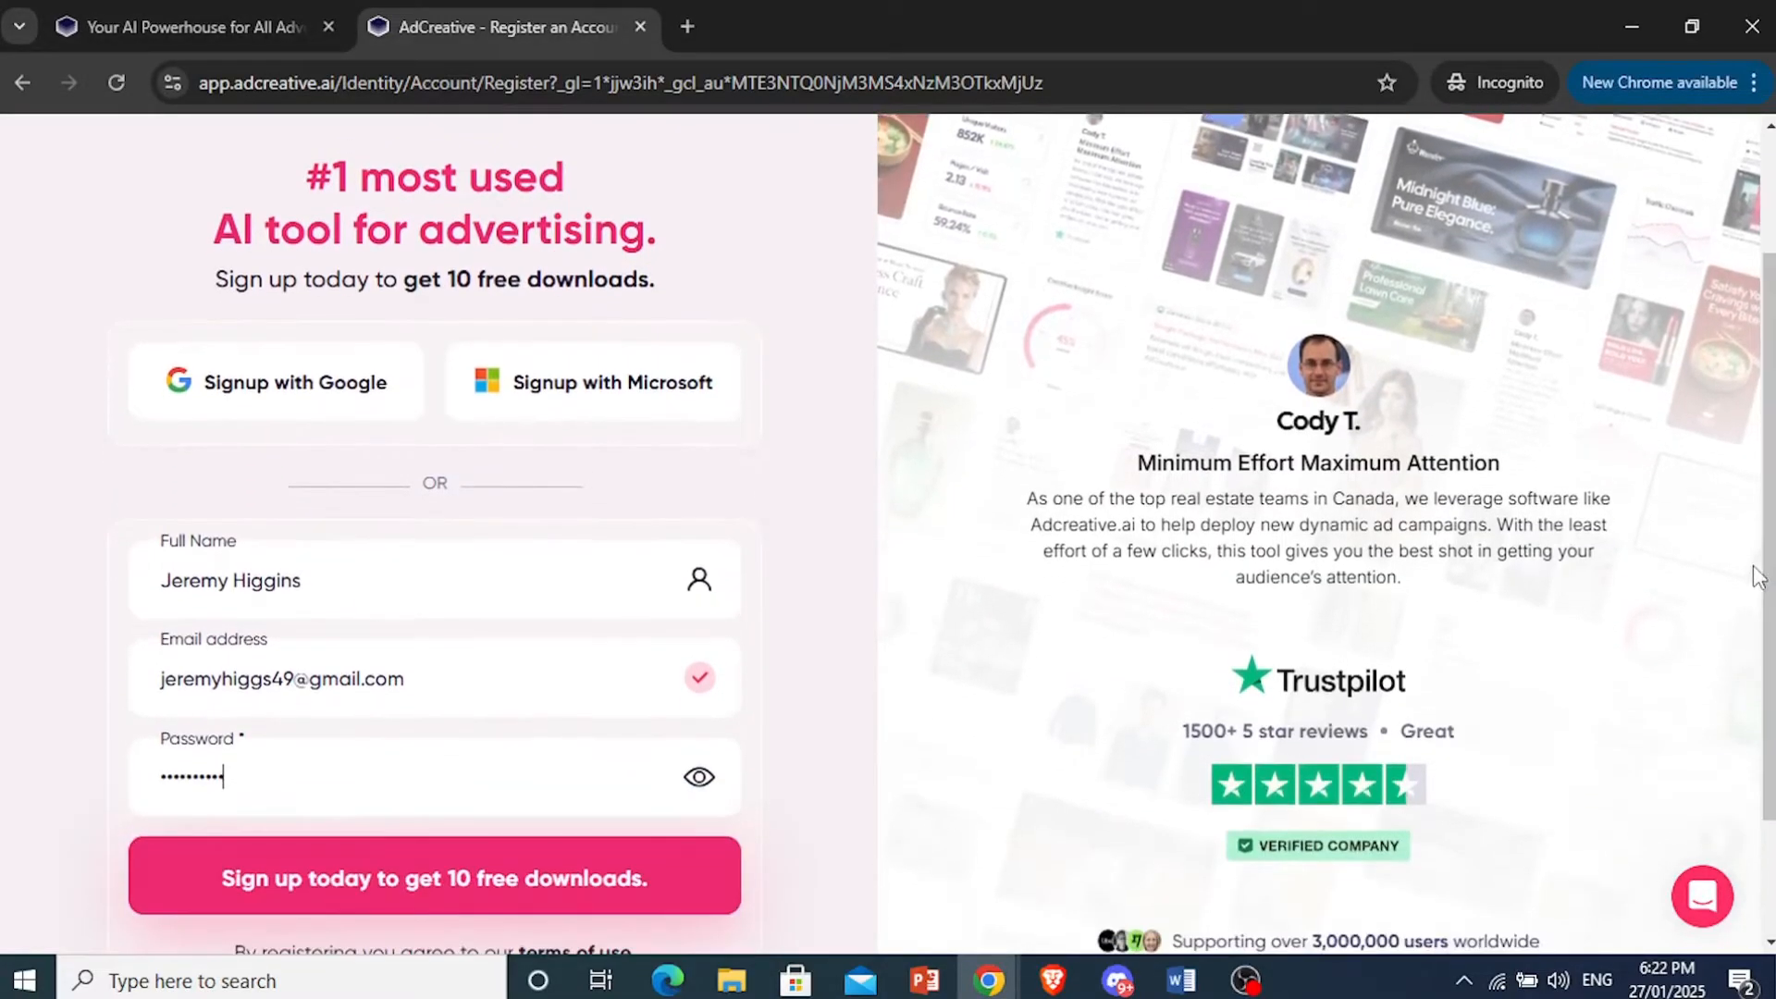
click(381, 881)
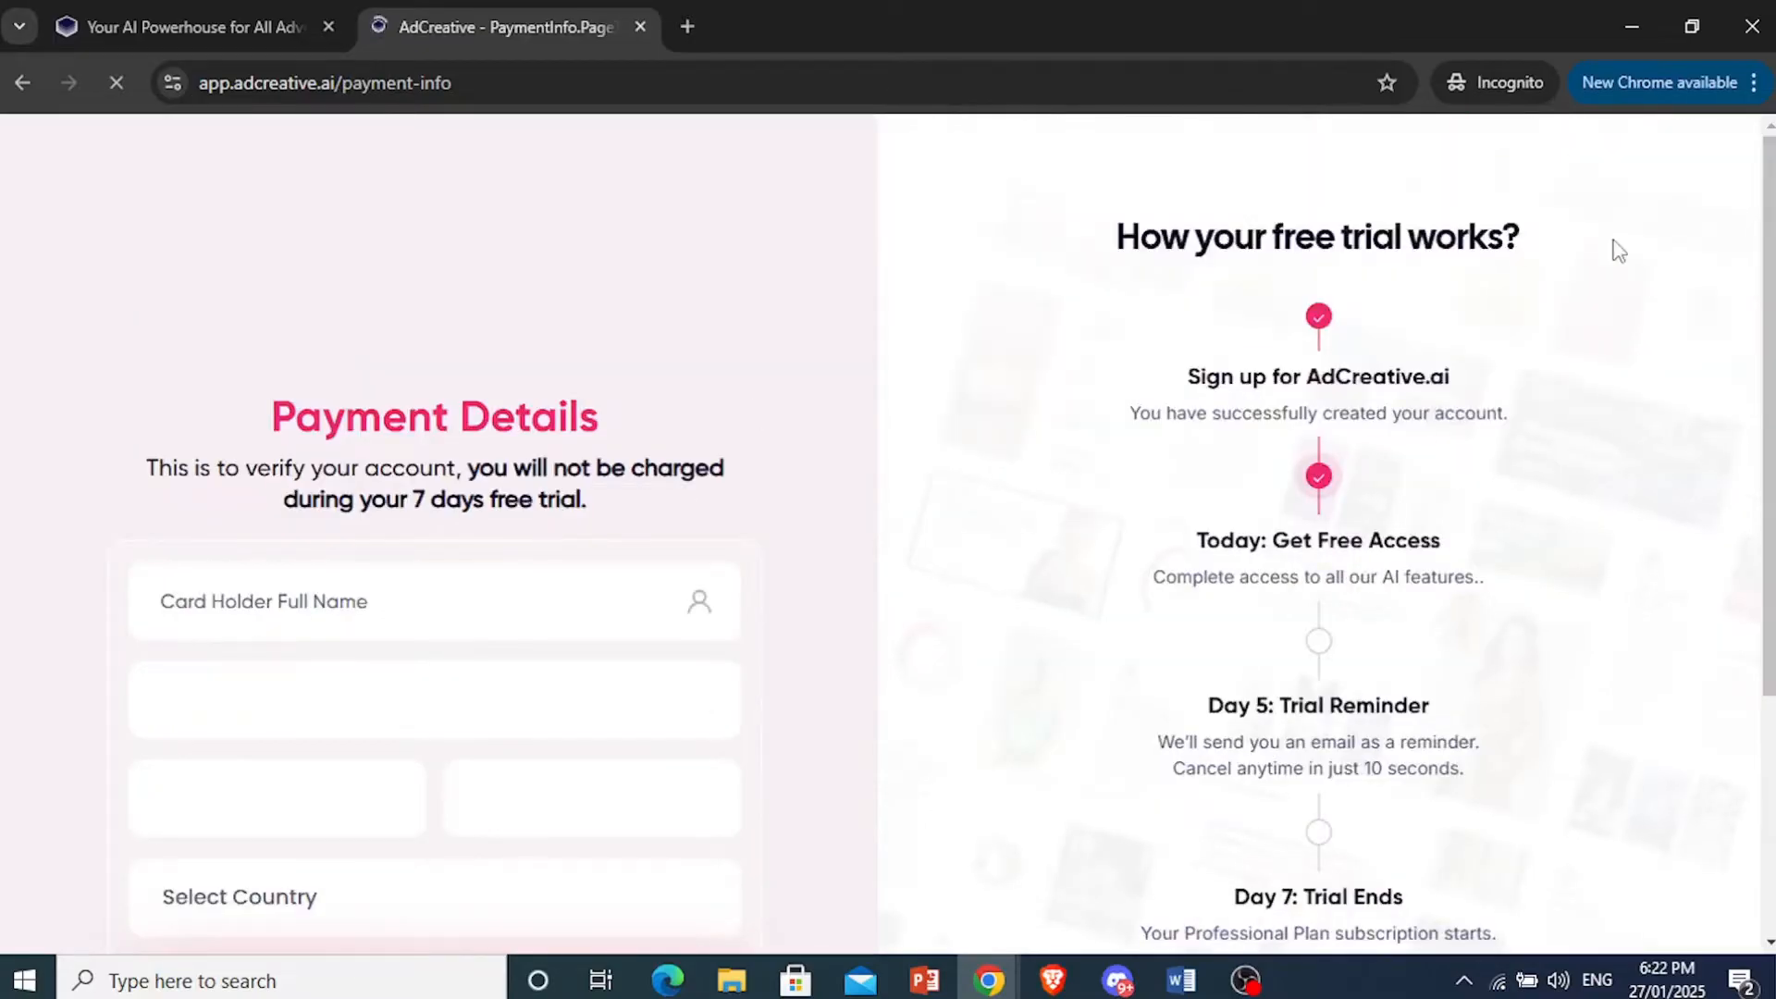
Step: Read the payment details note and the free trial timeline, including the trial reminder and cancellation terms
scroll(1614, 242, down, 2)
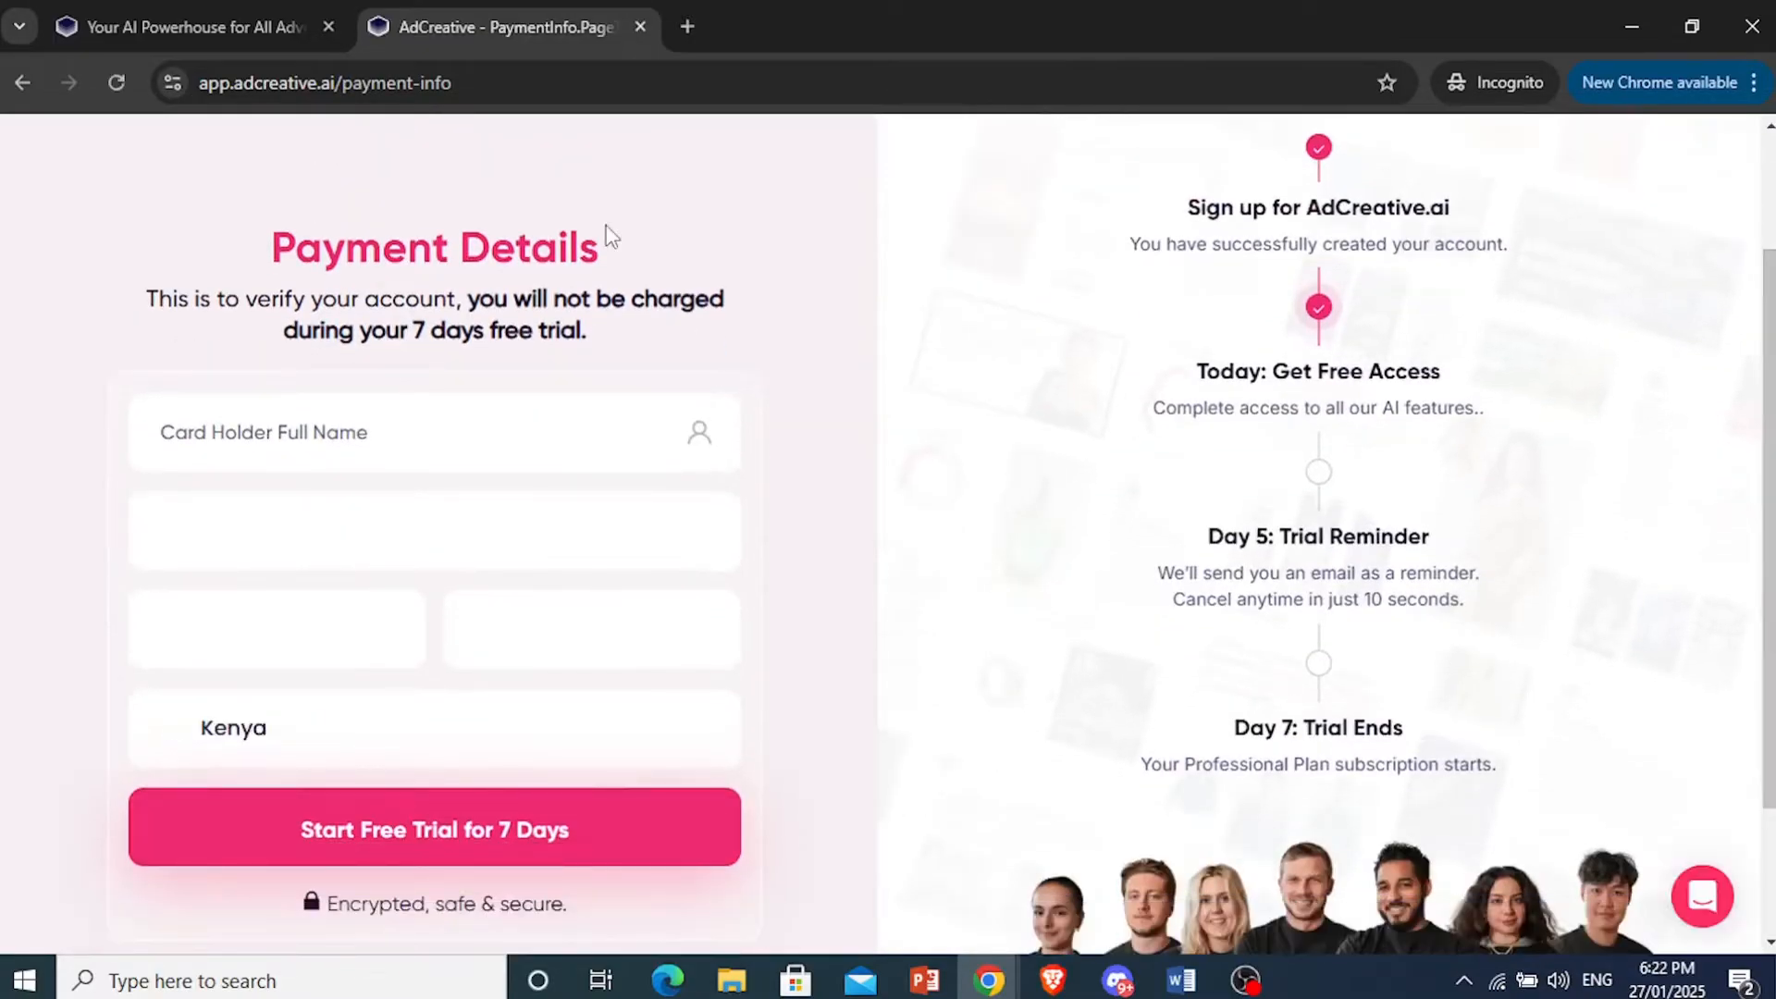
drag(467, 300, 644, 346)
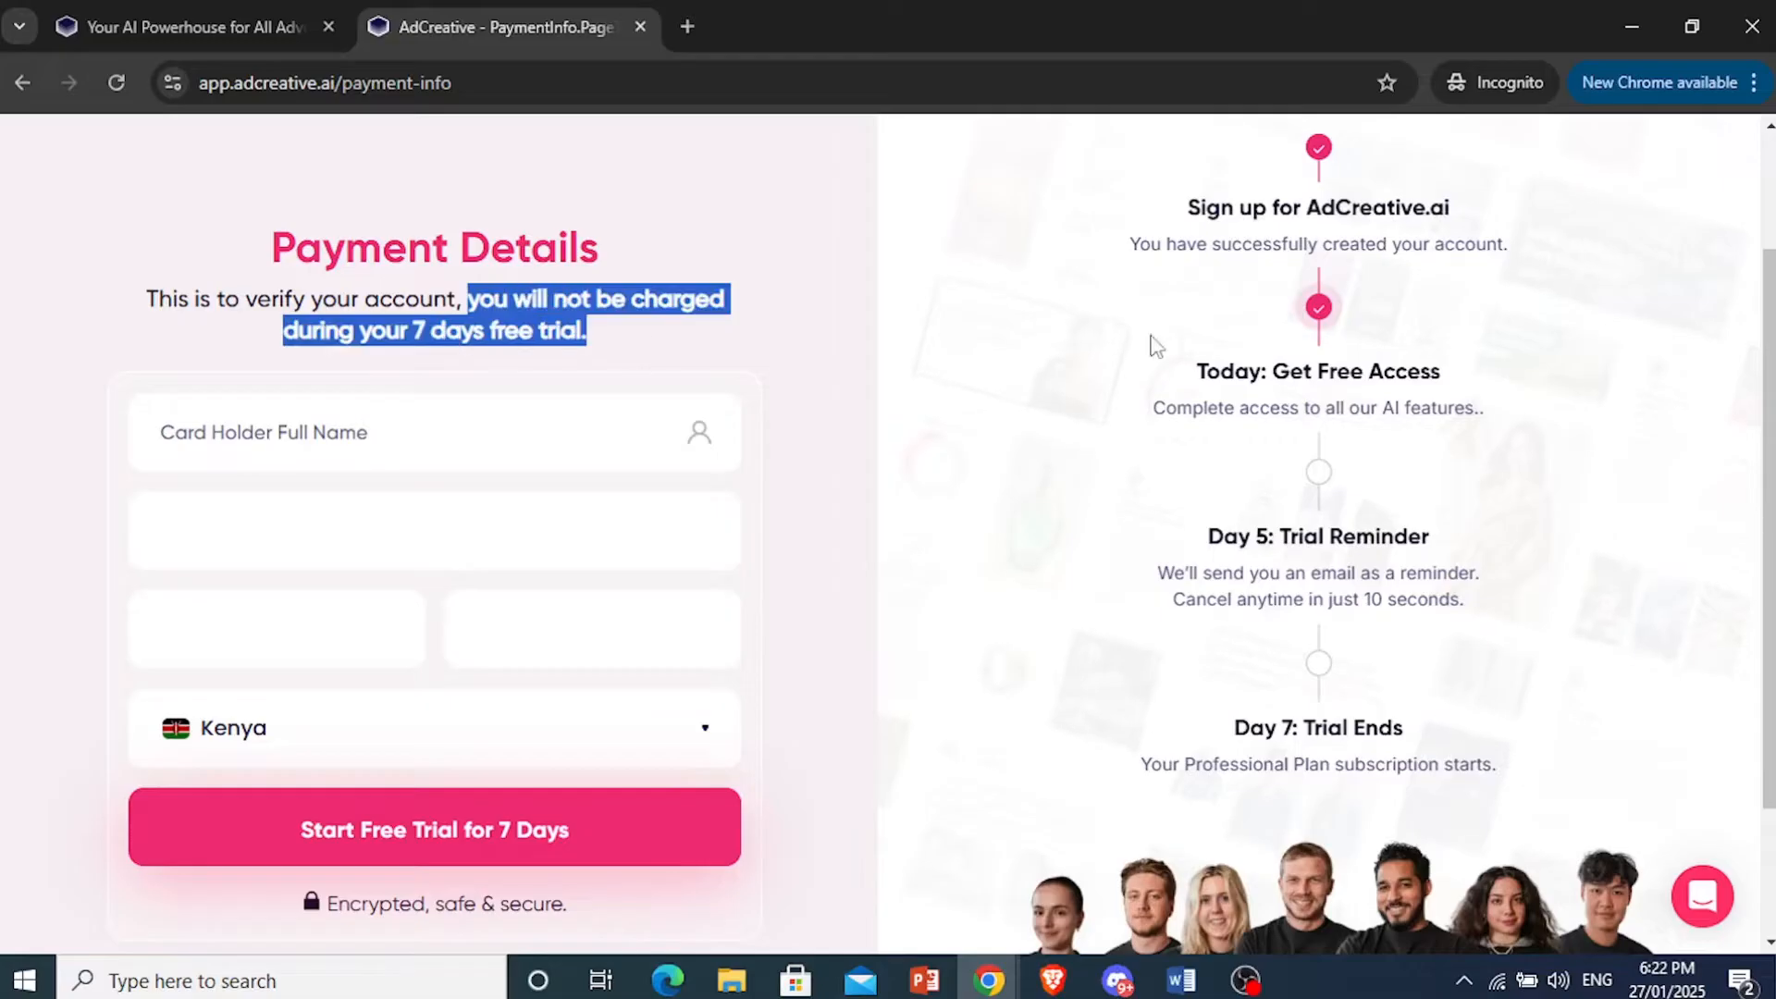
drag(1268, 535, 1431, 572)
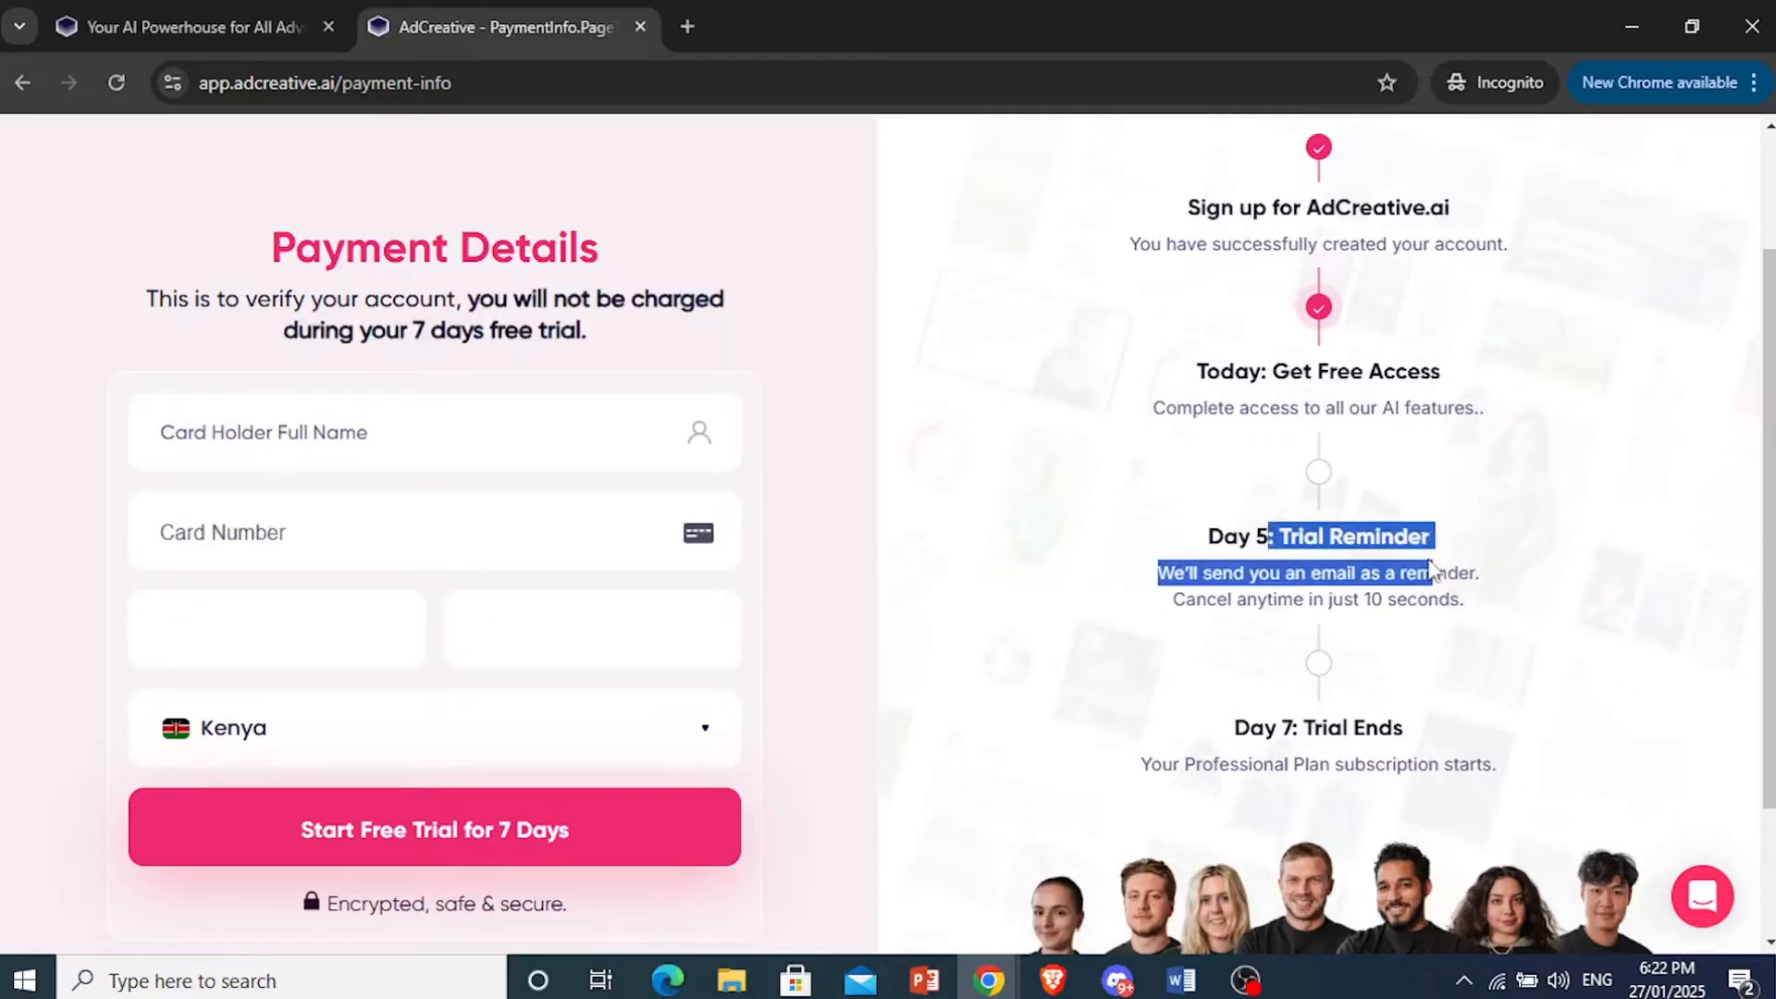
click(1431, 571)
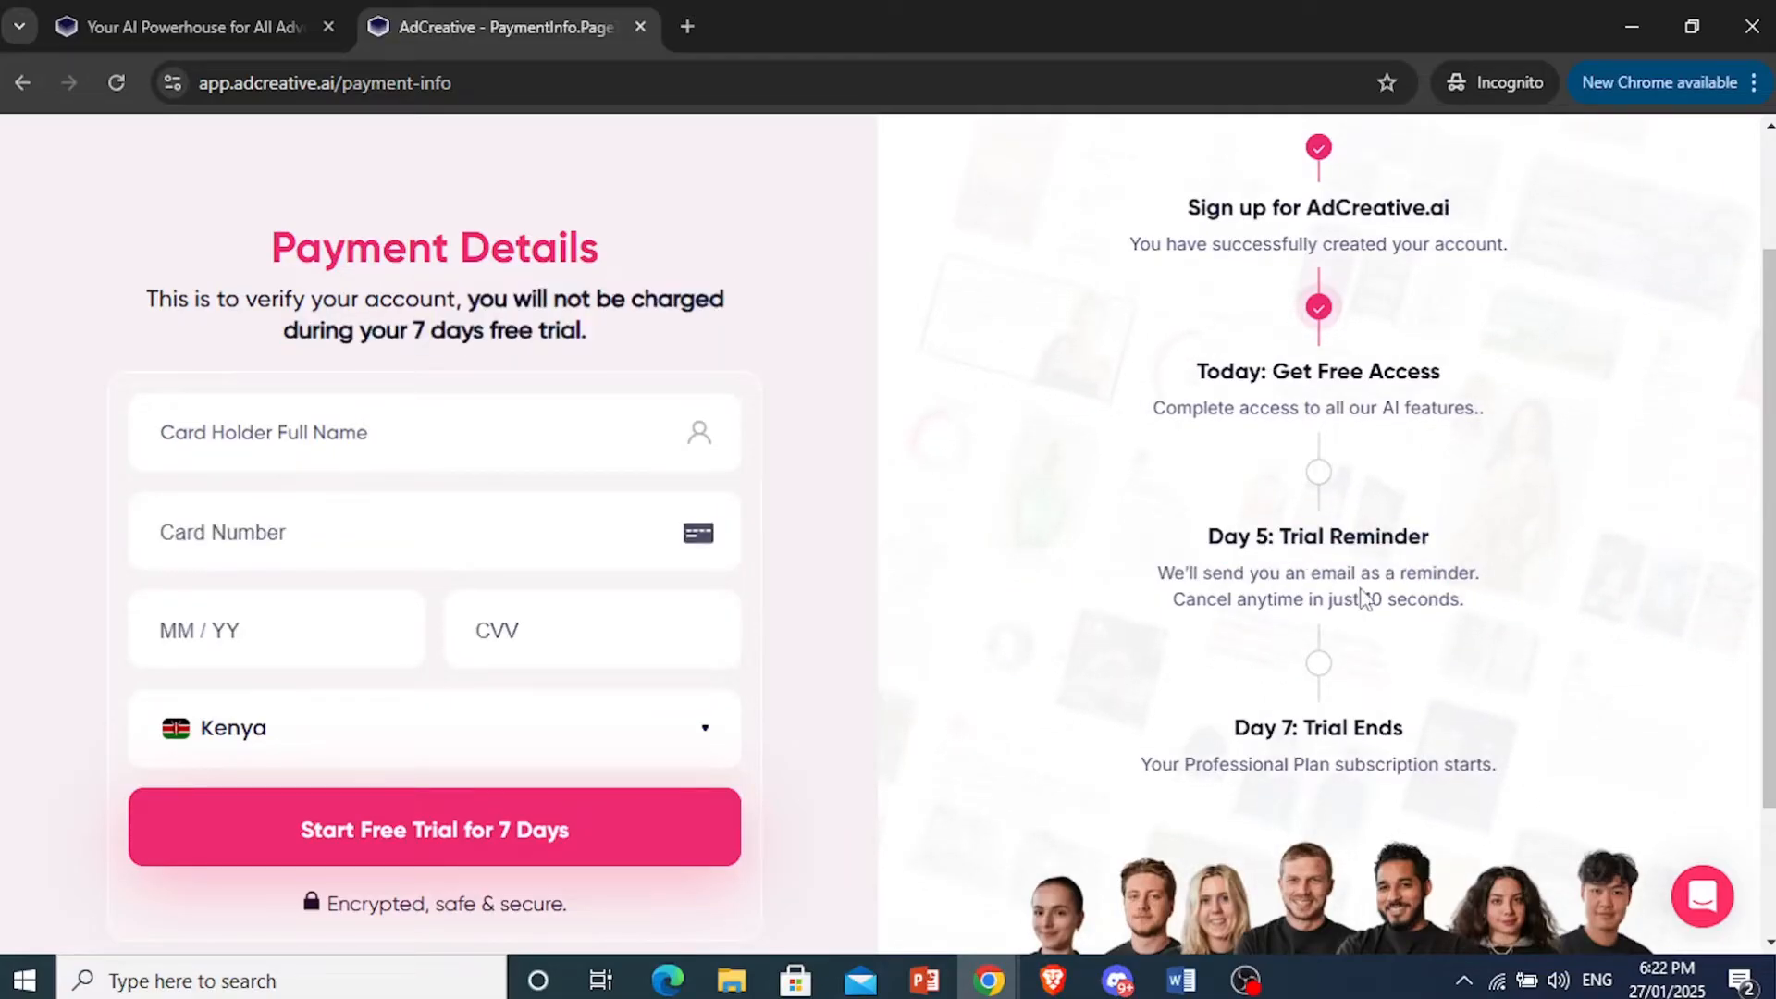
drag(1256, 616, 1430, 619)
click(1429, 619)
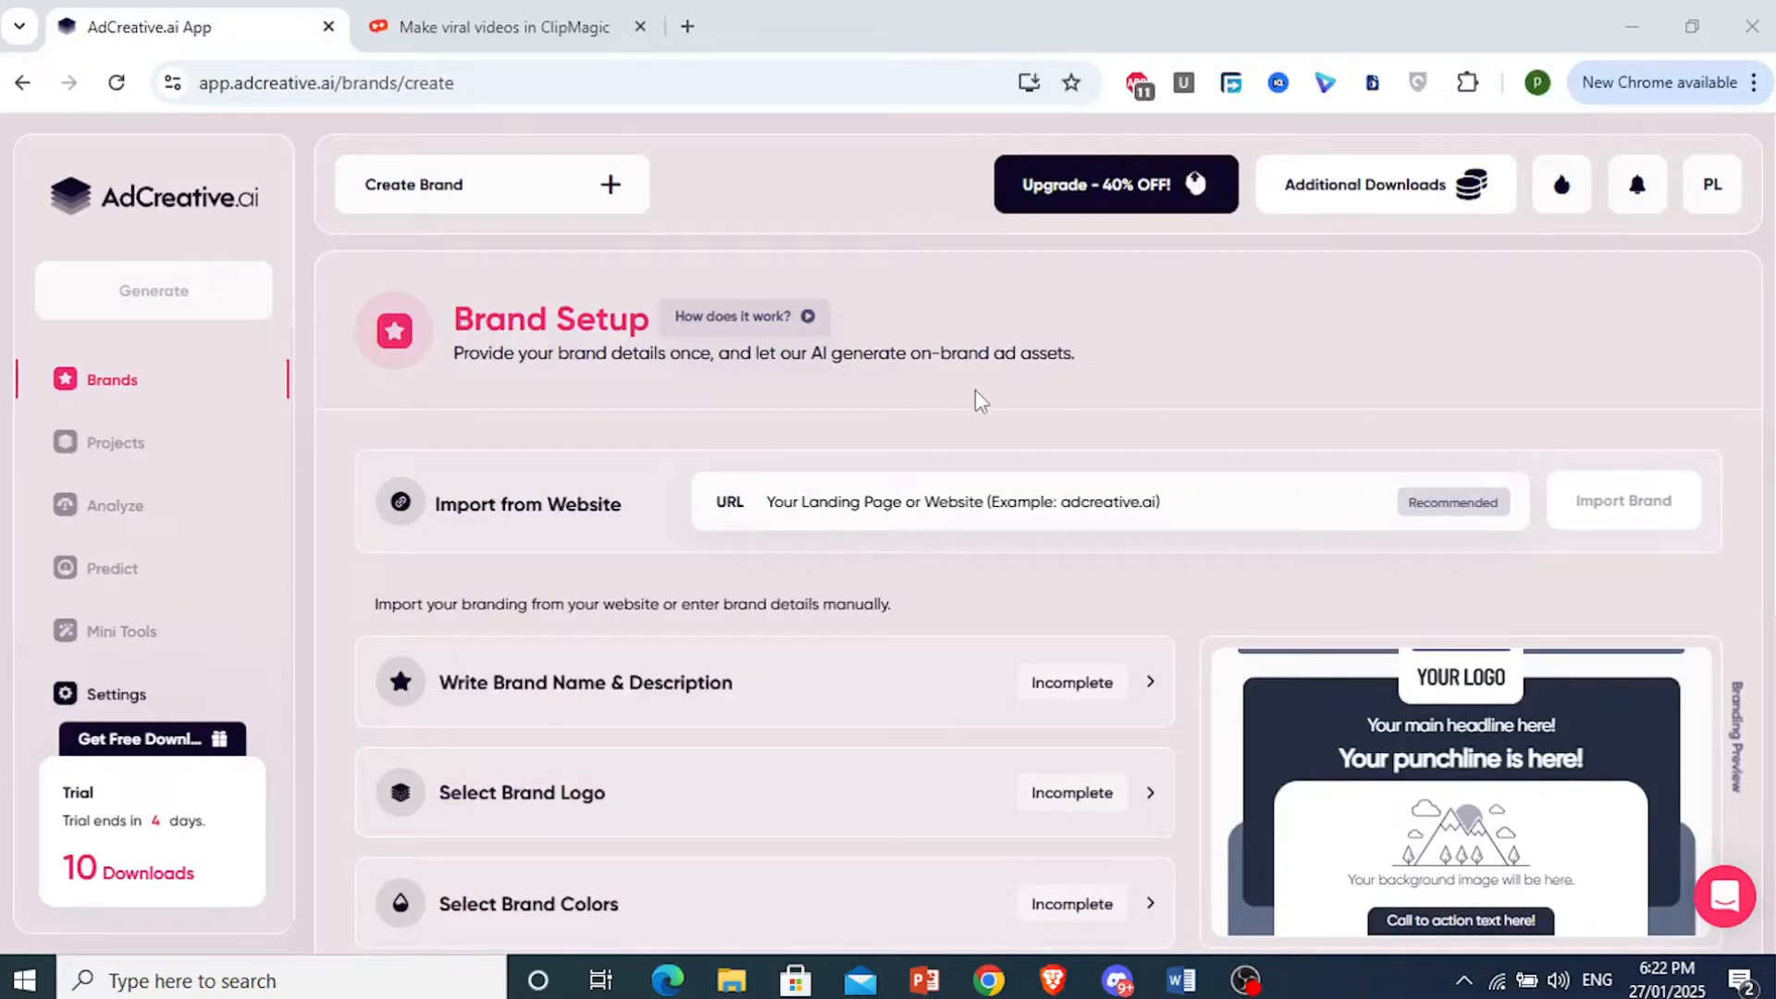
scroll(1447, 306, down, 2)
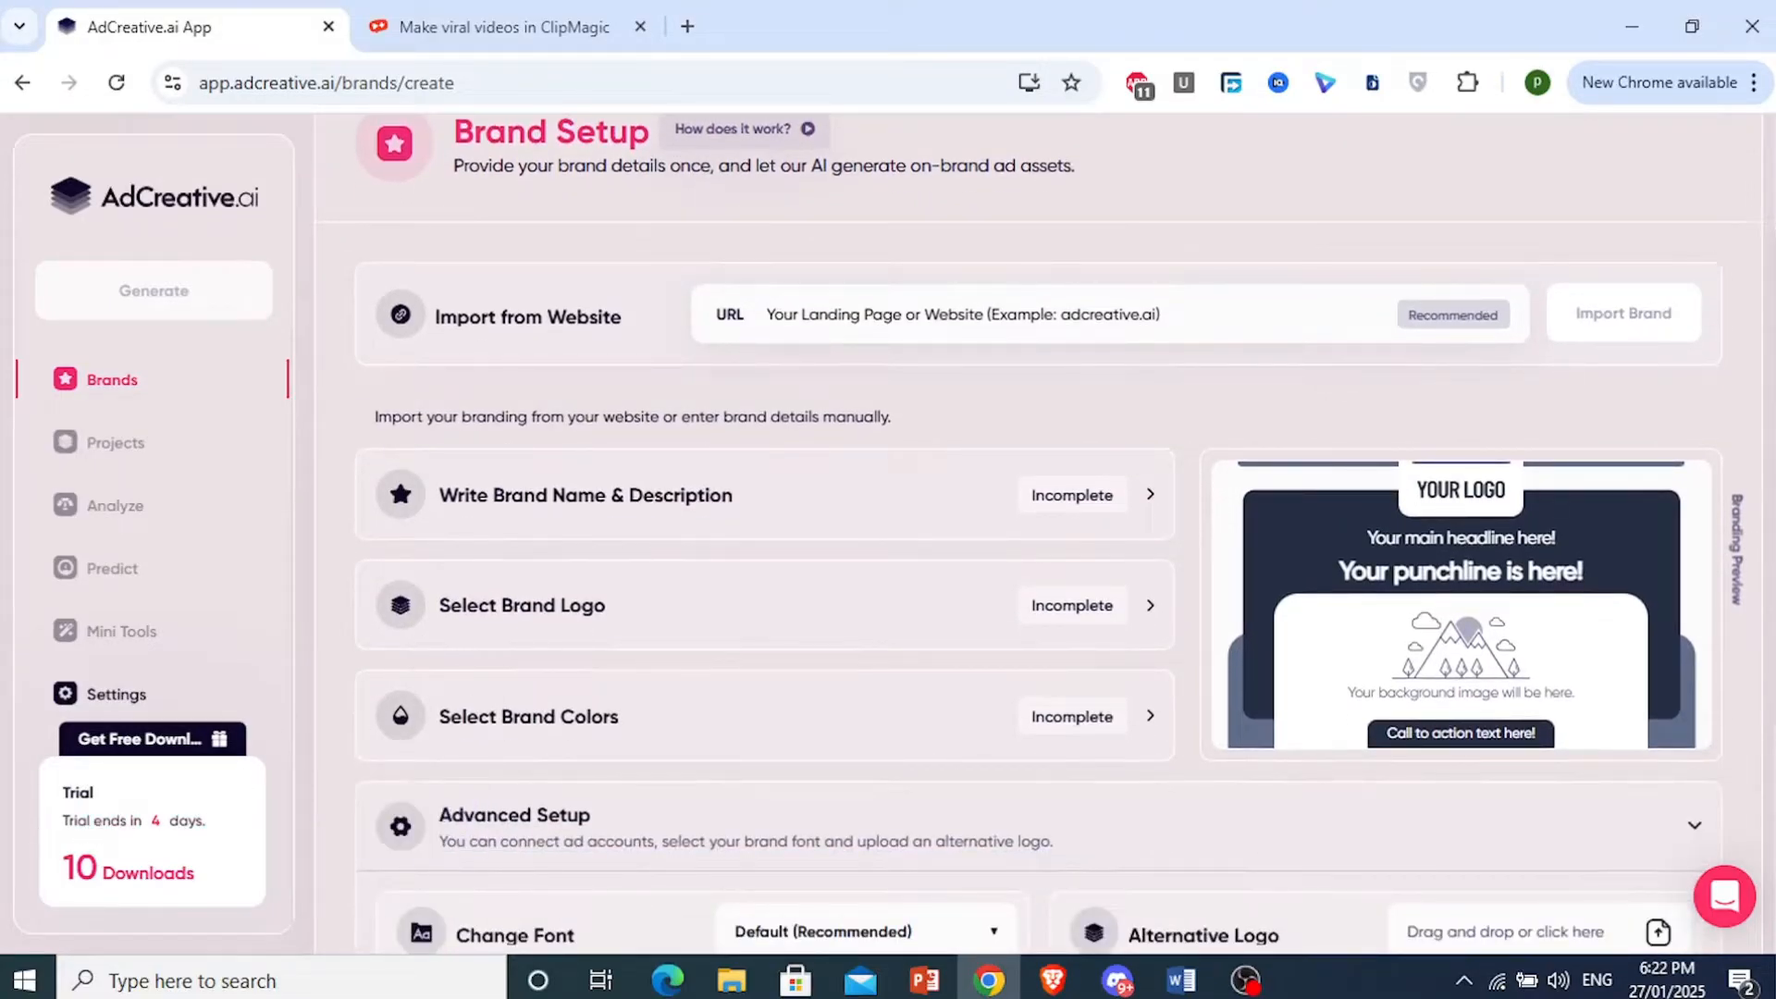
scroll(1242, 342, up, 2)
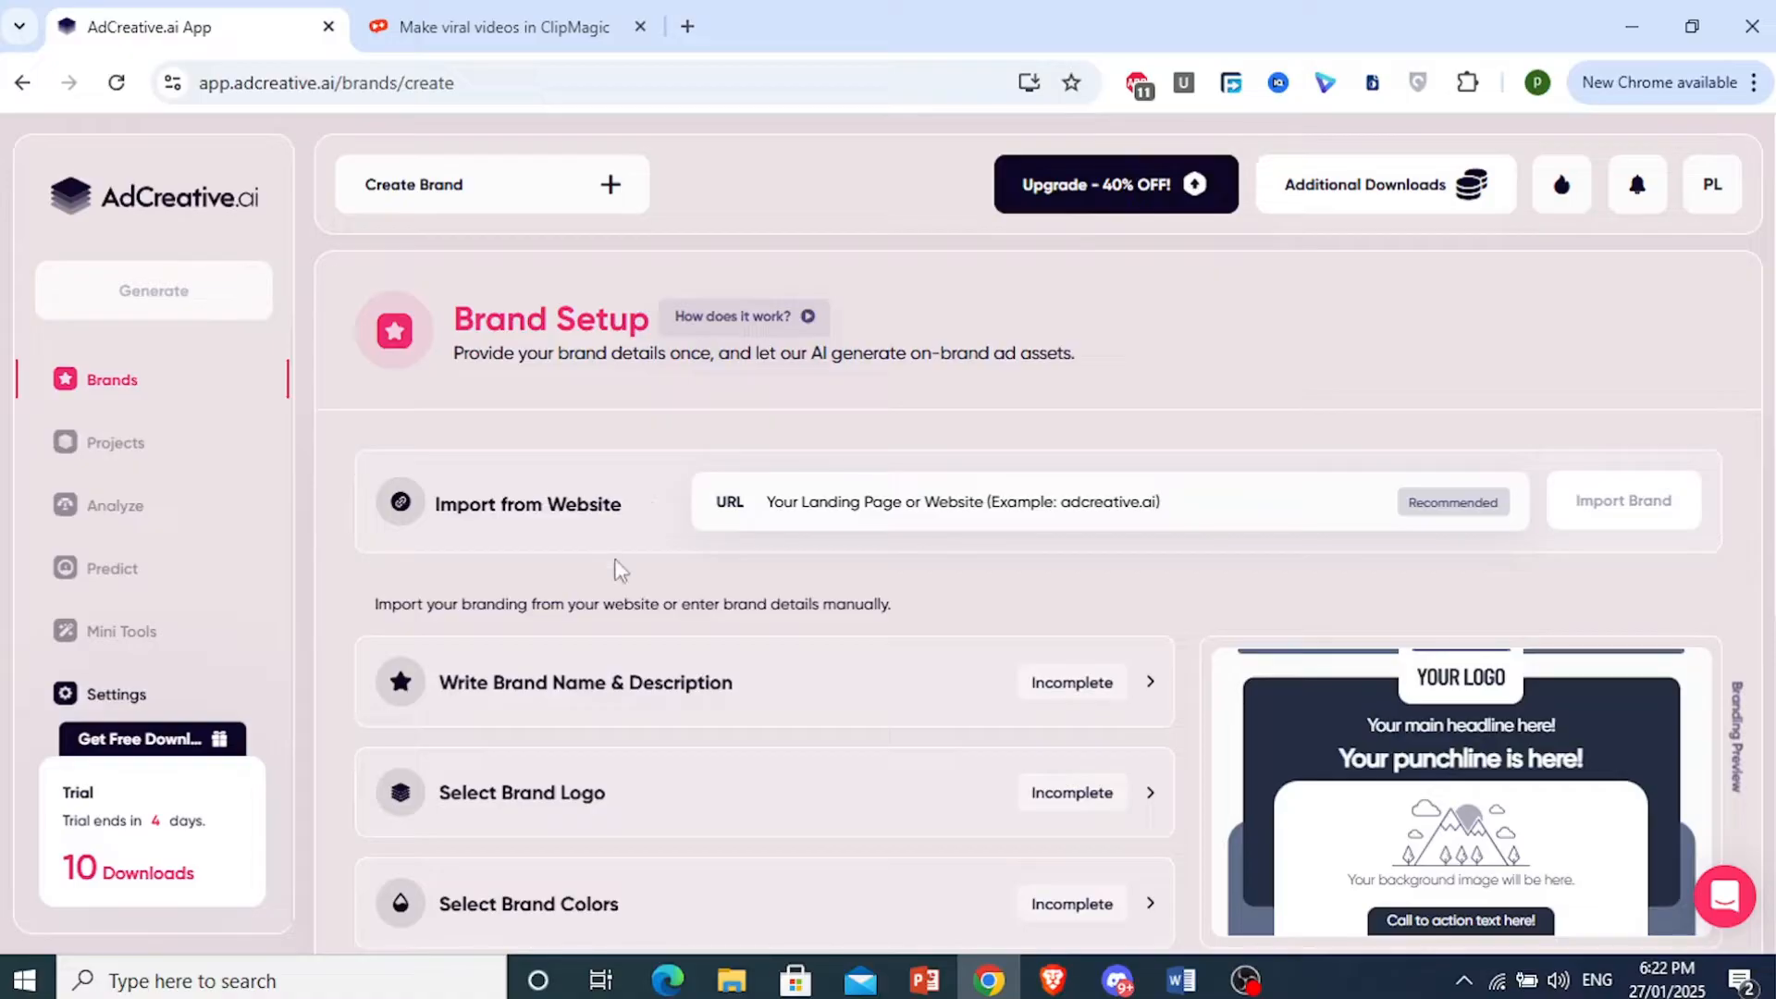
scroll(1728, 527, down, 3)
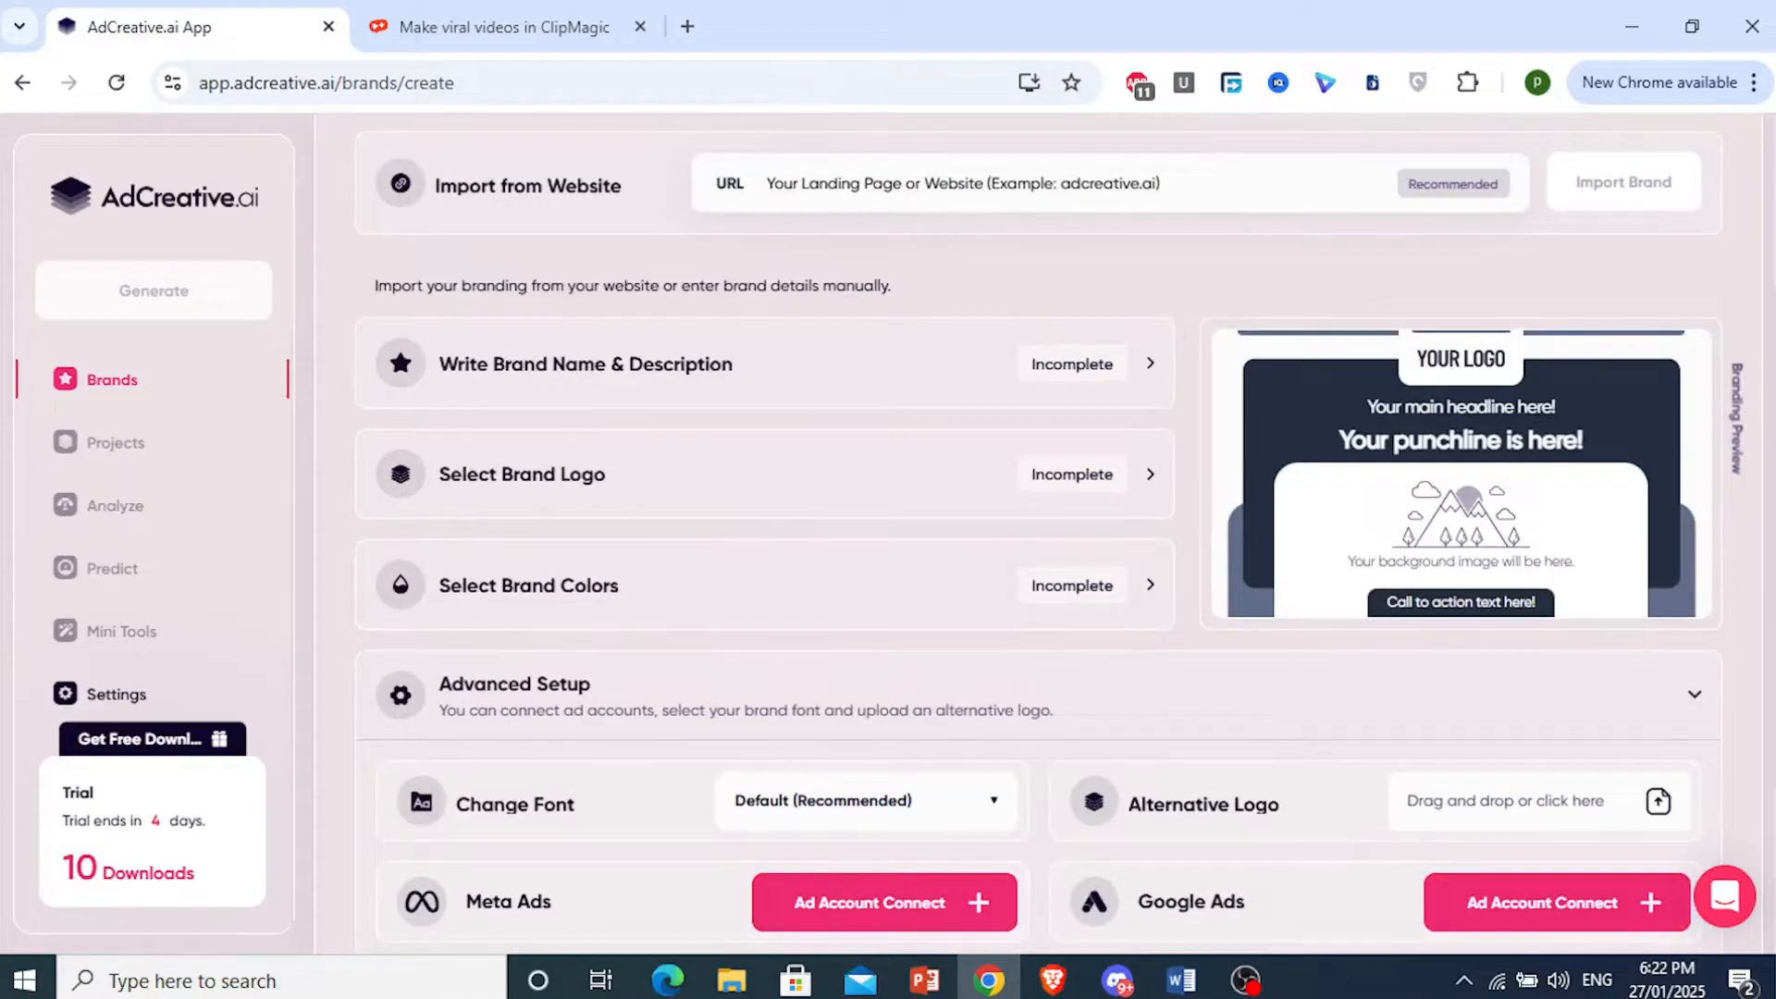
scroll(1219, 578, down, 1)
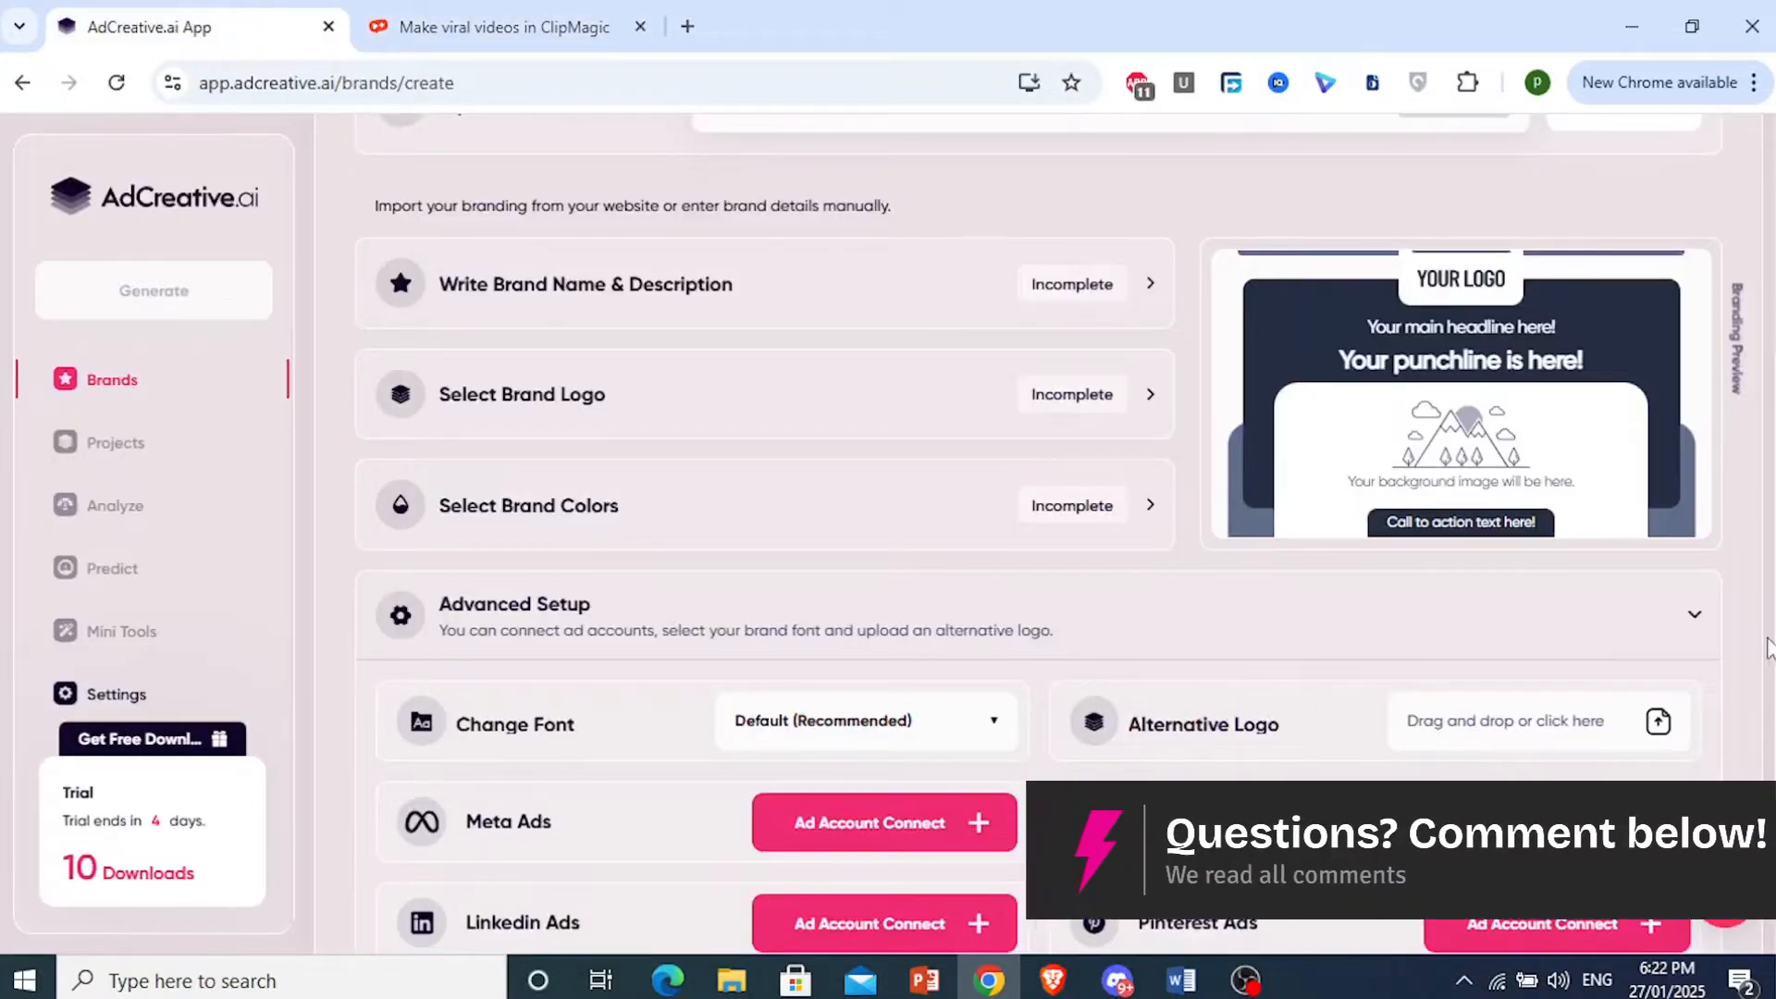
scroll(1502, 499, up, 3)
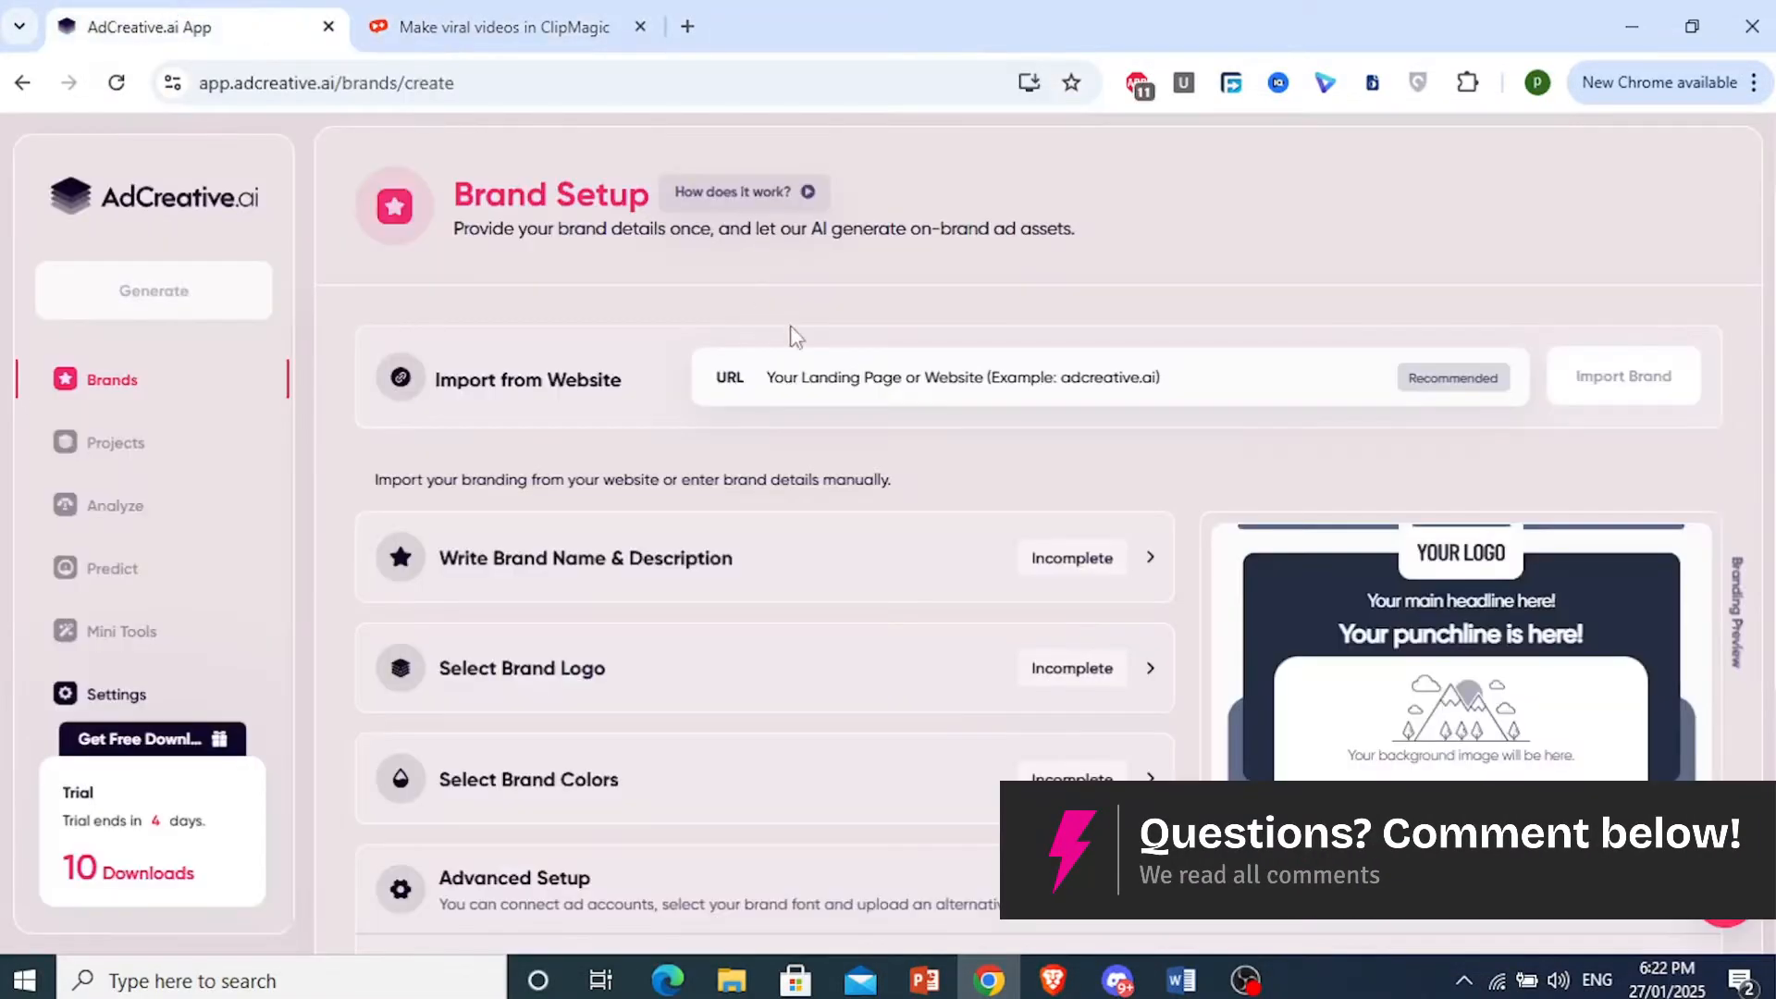
click(870, 374)
text(https://clipmagic.com/)
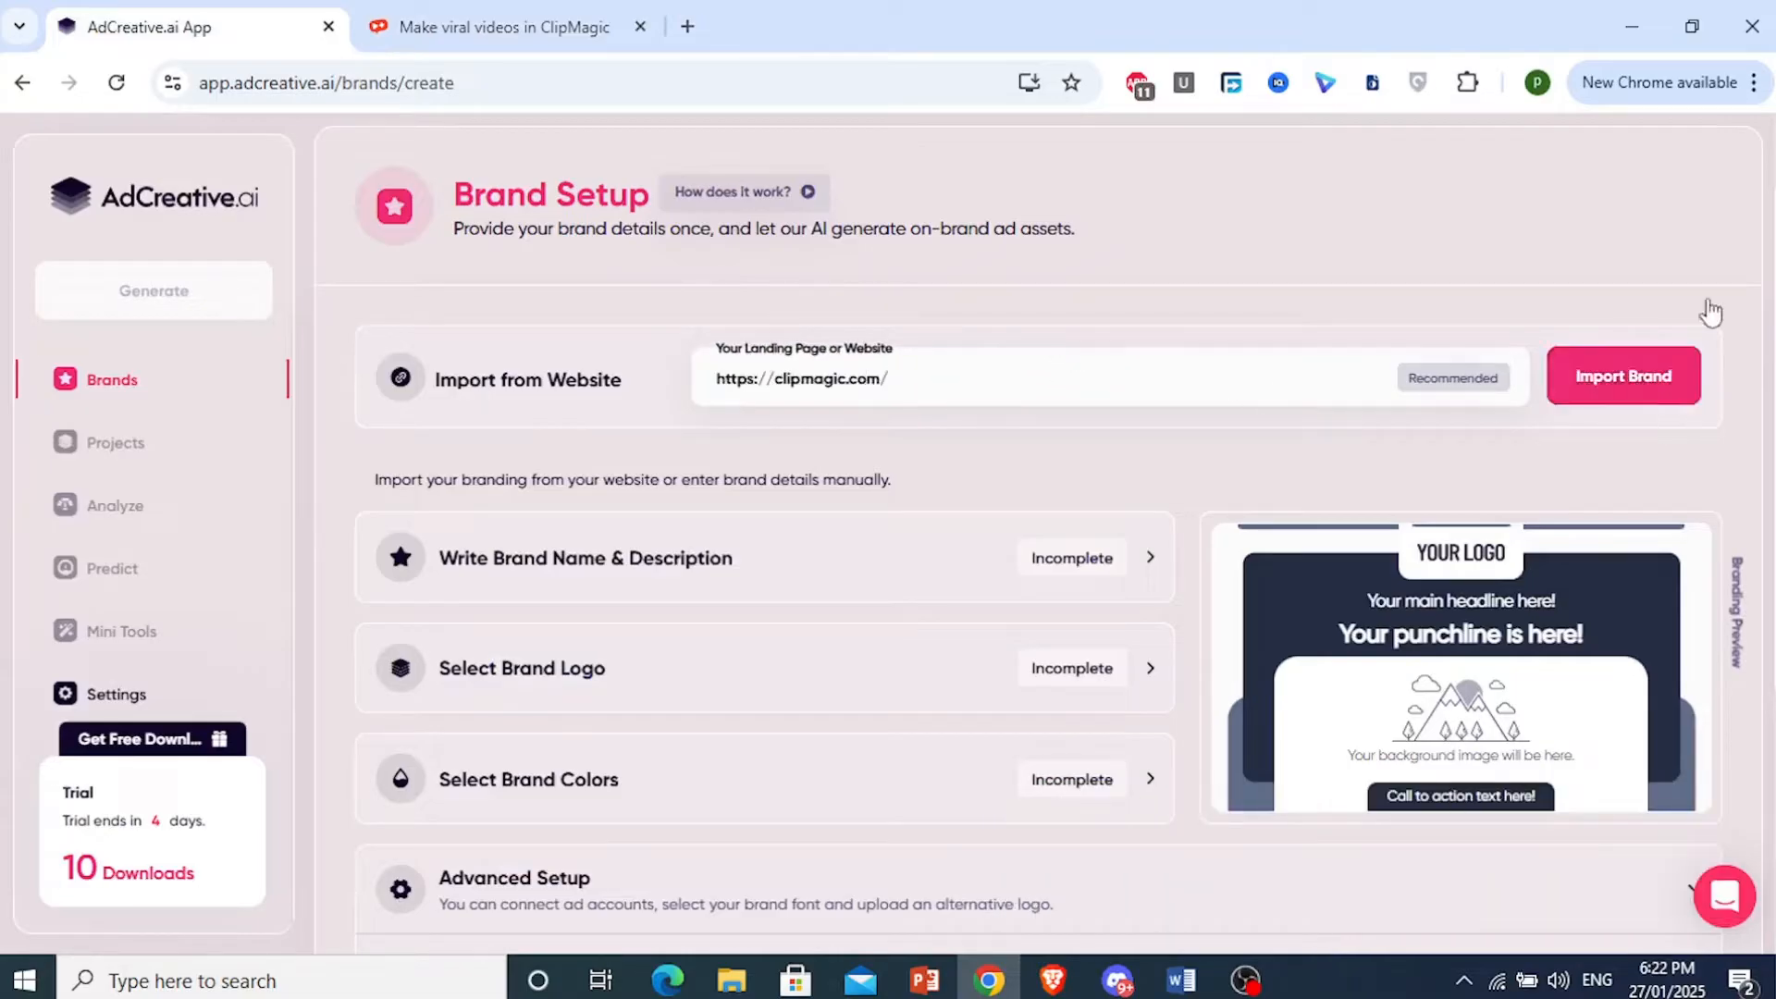
click(1656, 371)
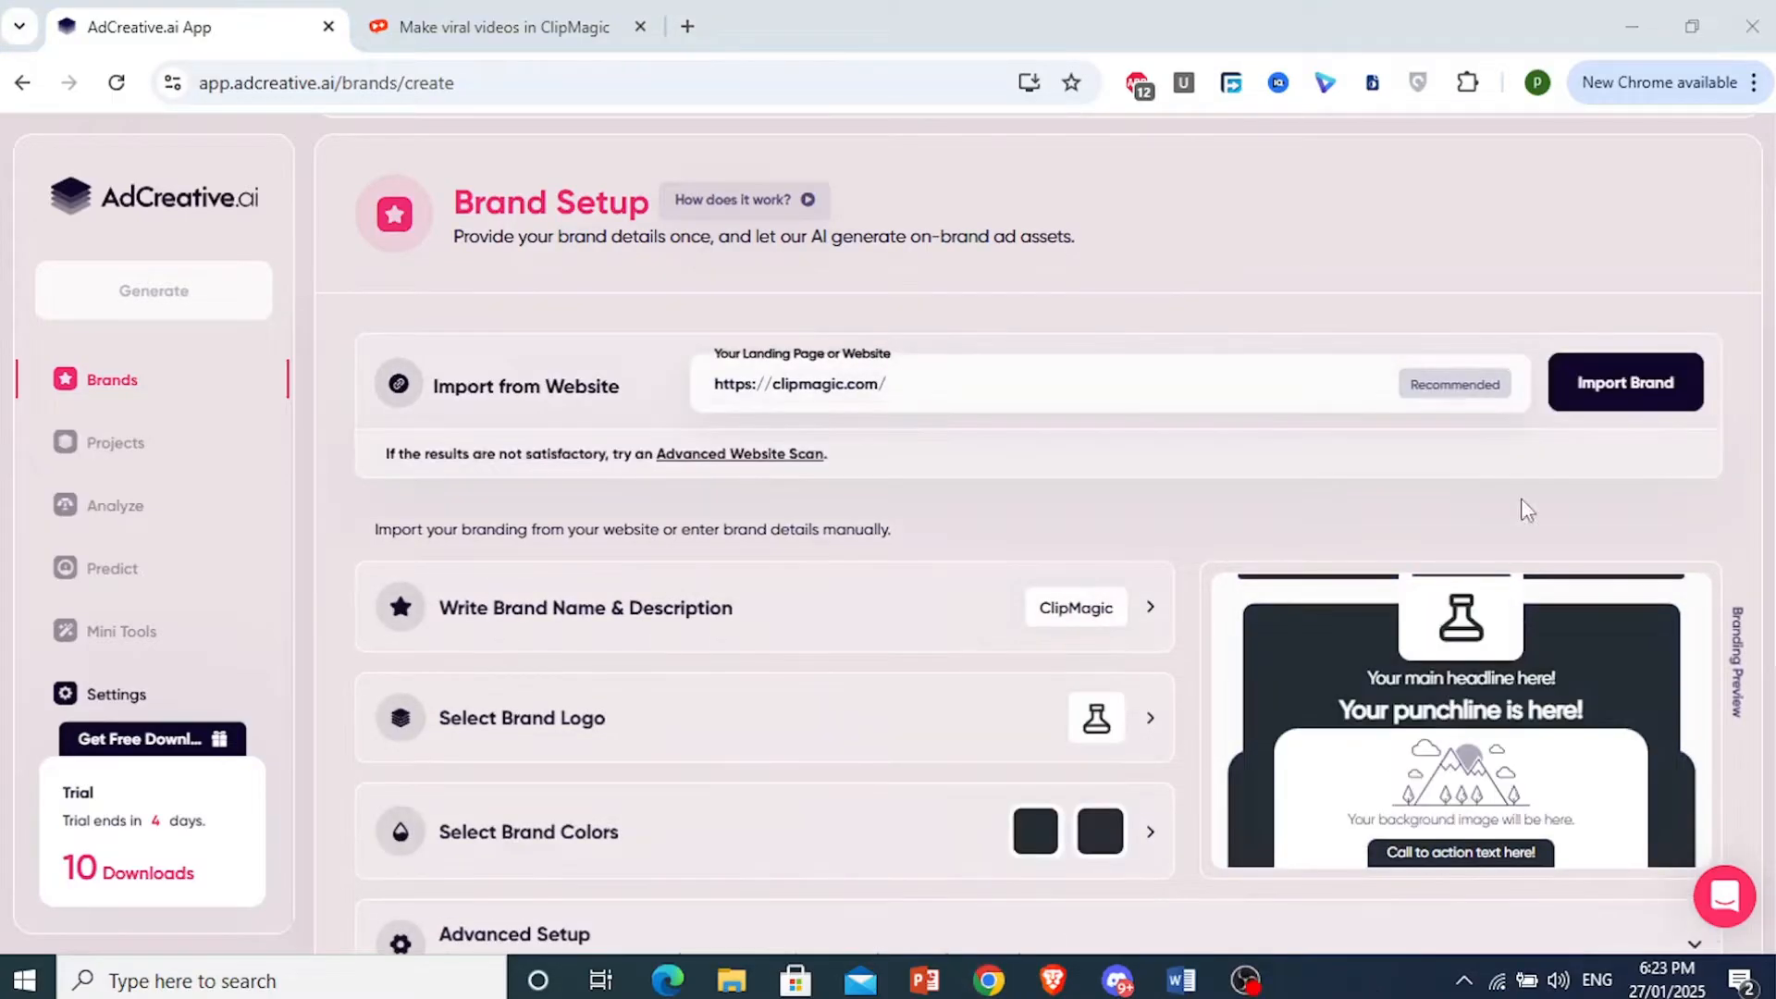
Step: Review the imported brand name and description, the logo options, the brand colors and the advanced setup options
scroll(1527, 510, down, 2)
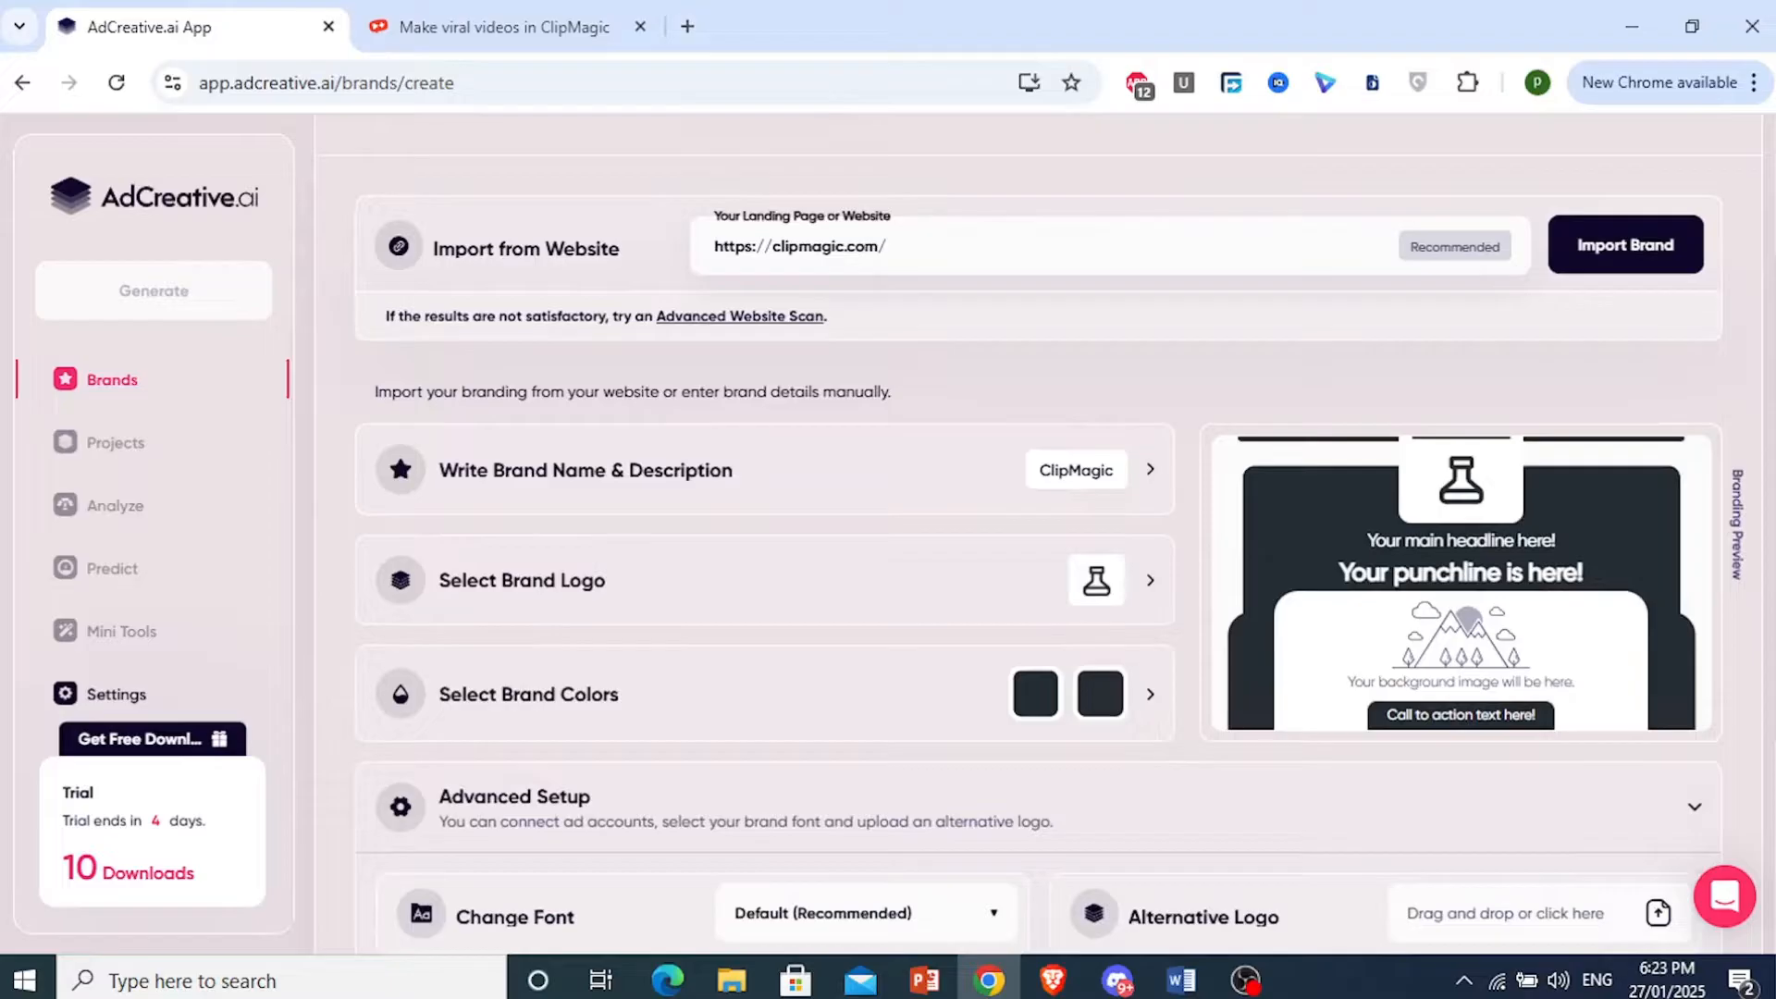
scroll(1462, 394, down, 1)
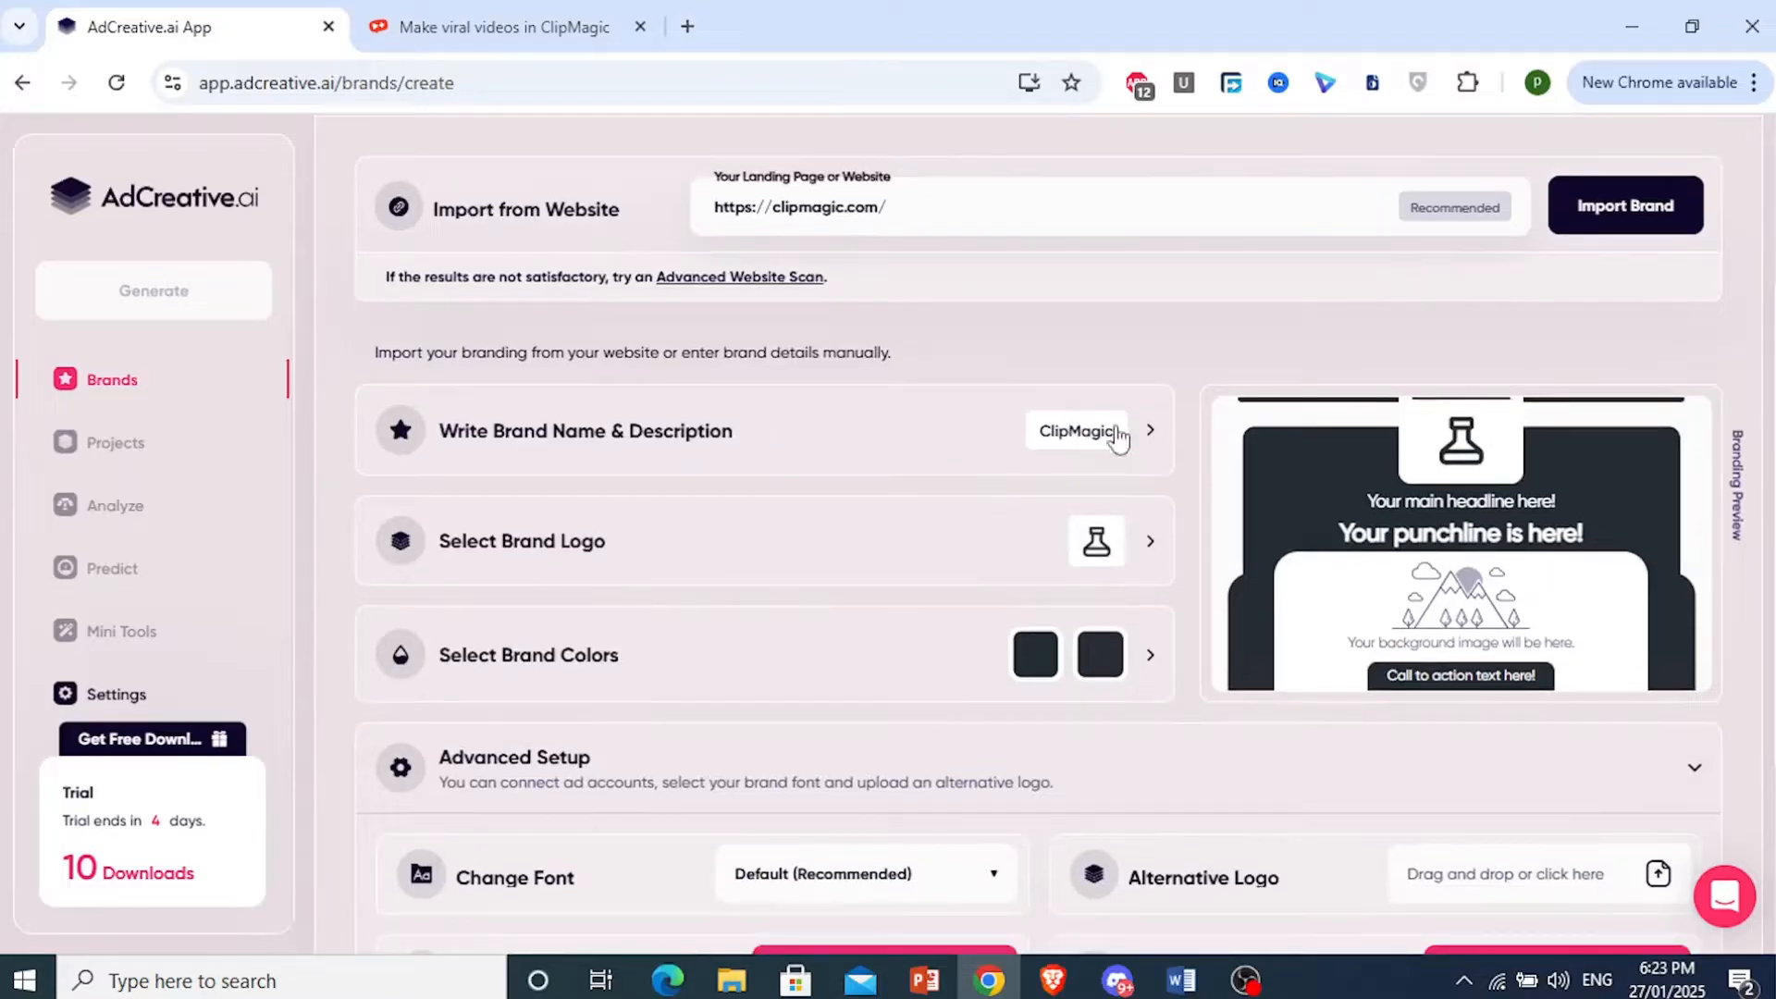
click(1143, 437)
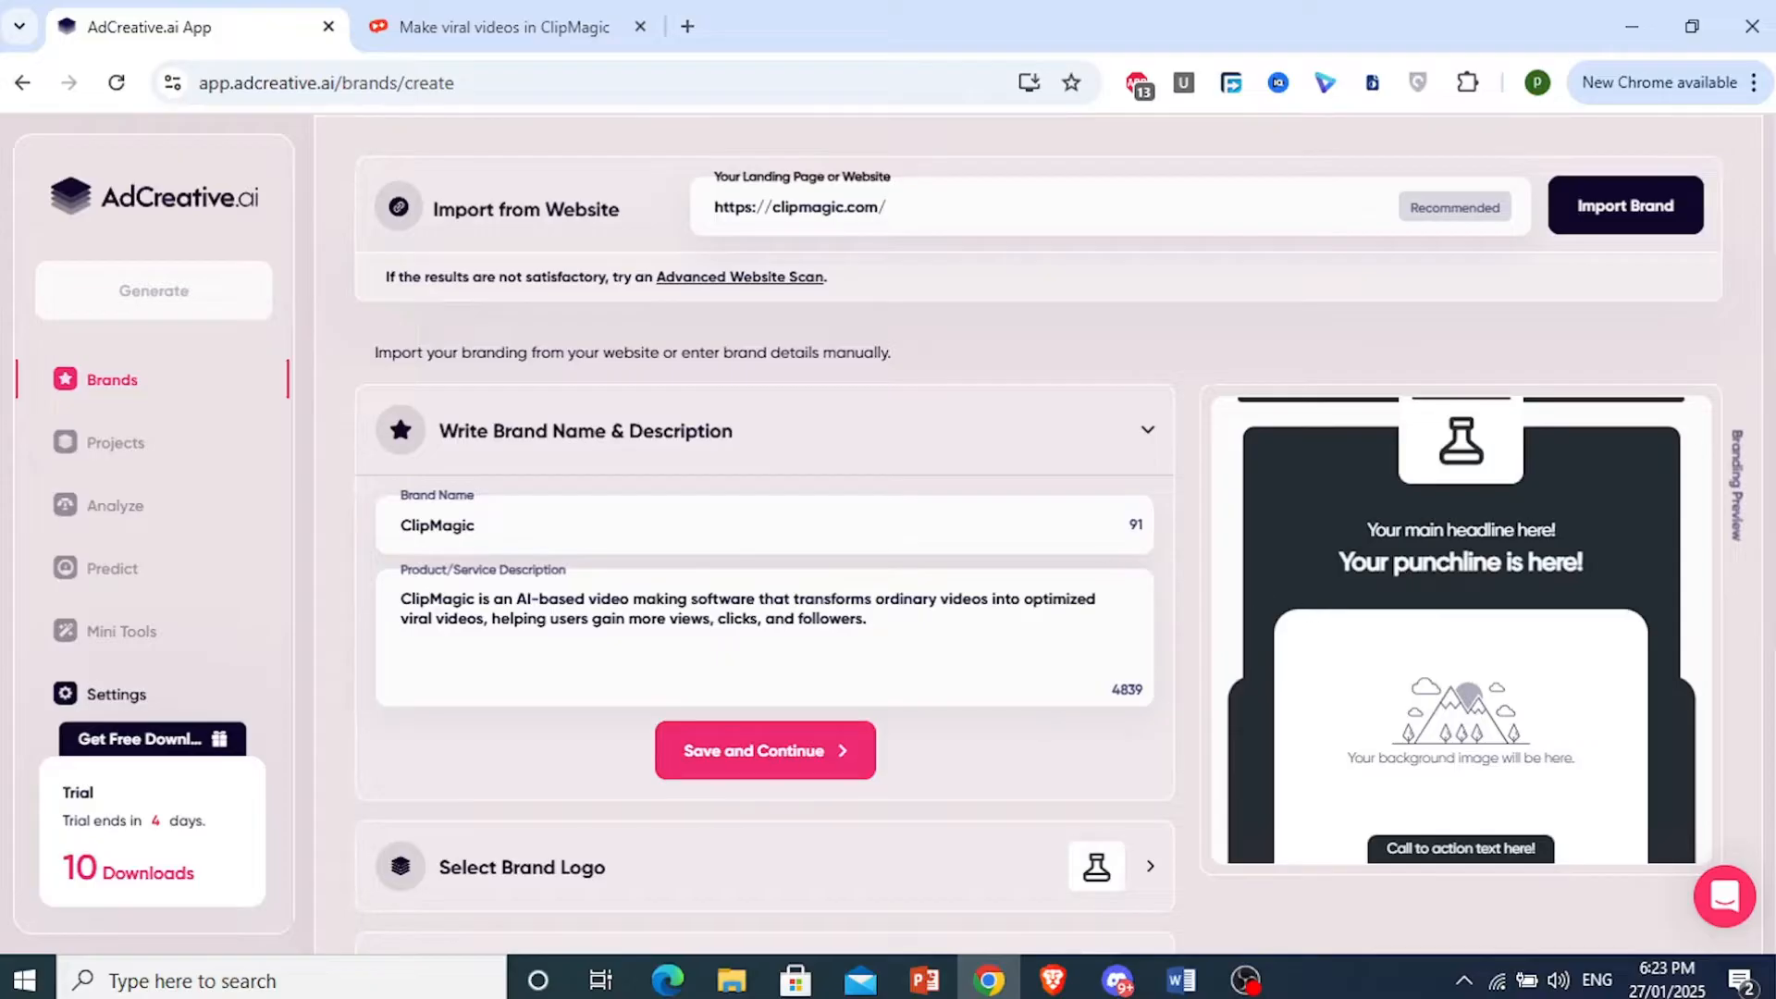
scroll(459, 537, down, 5)
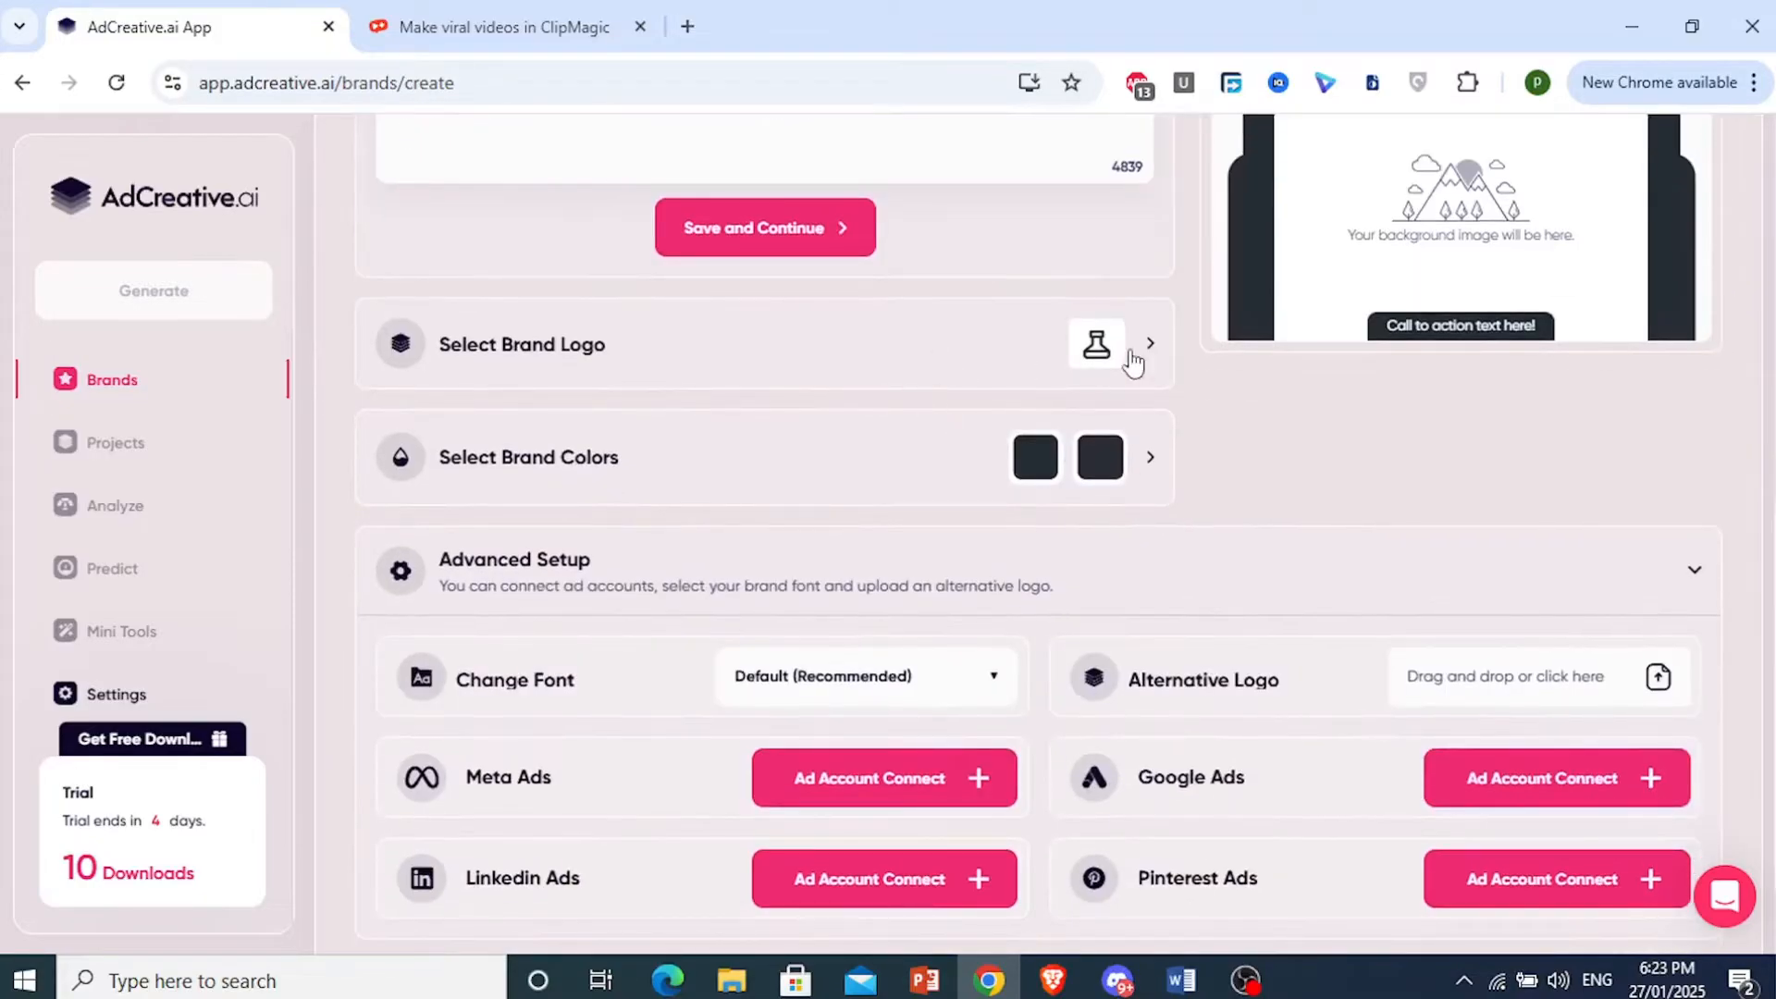
click(1136, 361)
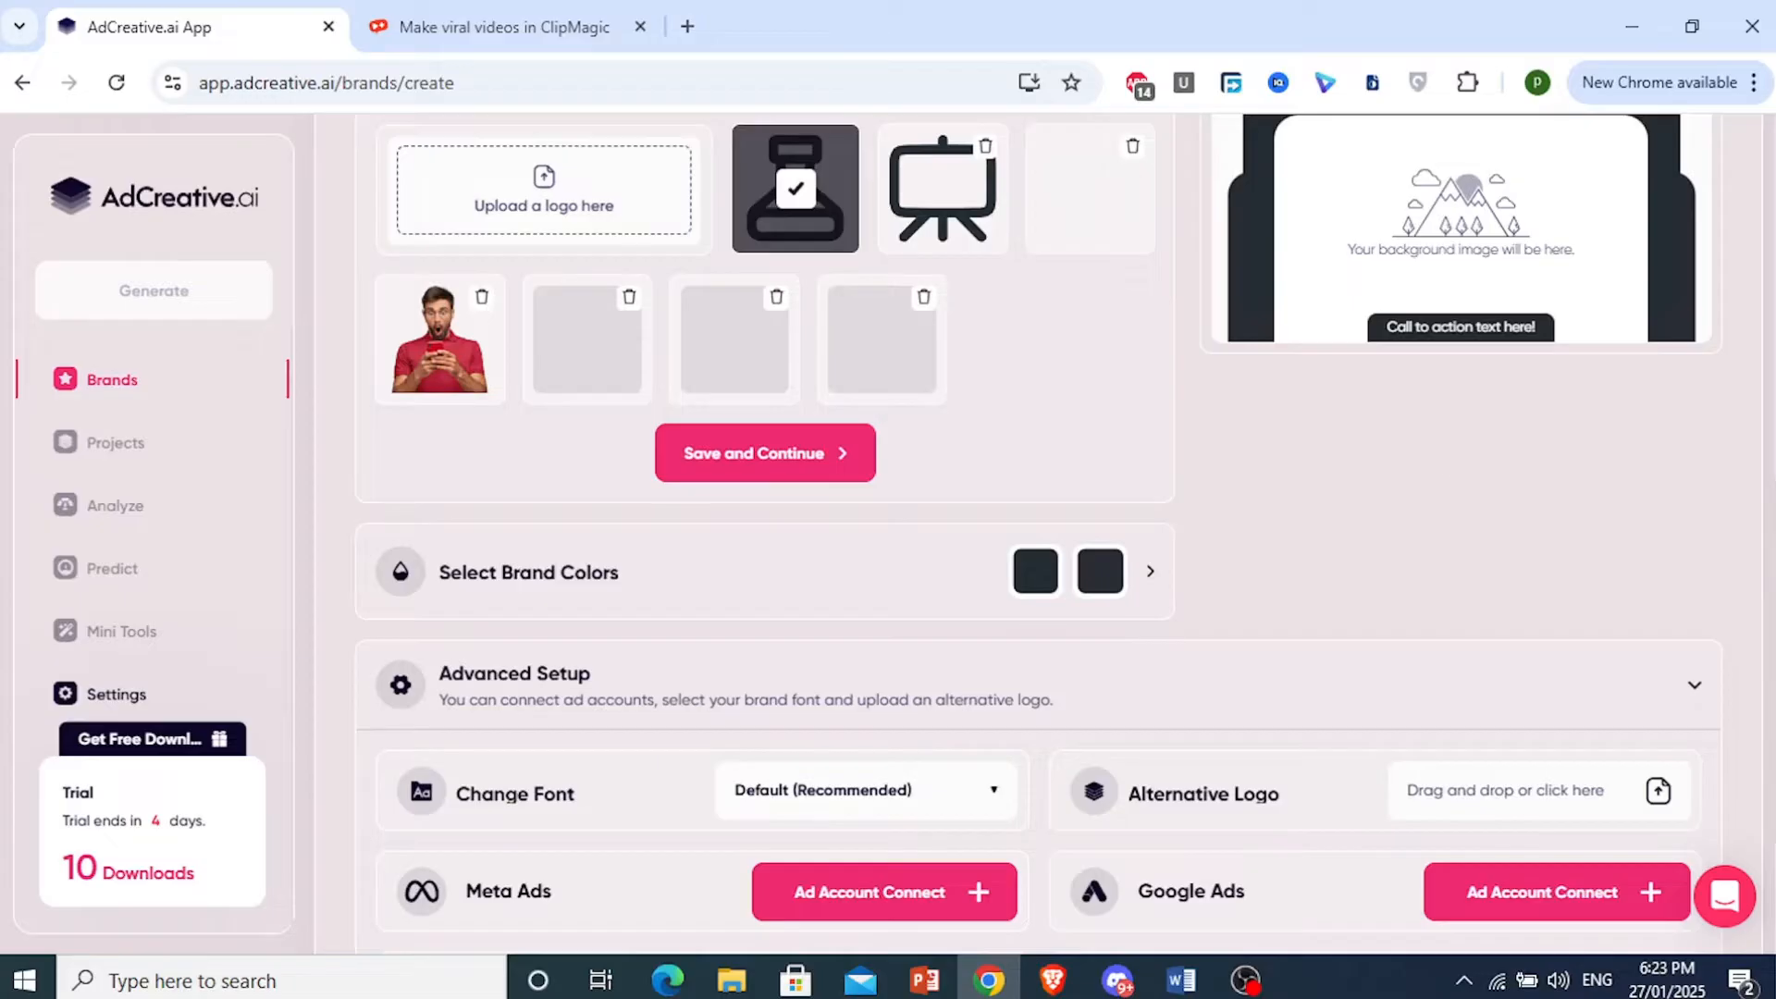
drag(1773, 544, 1773, 450)
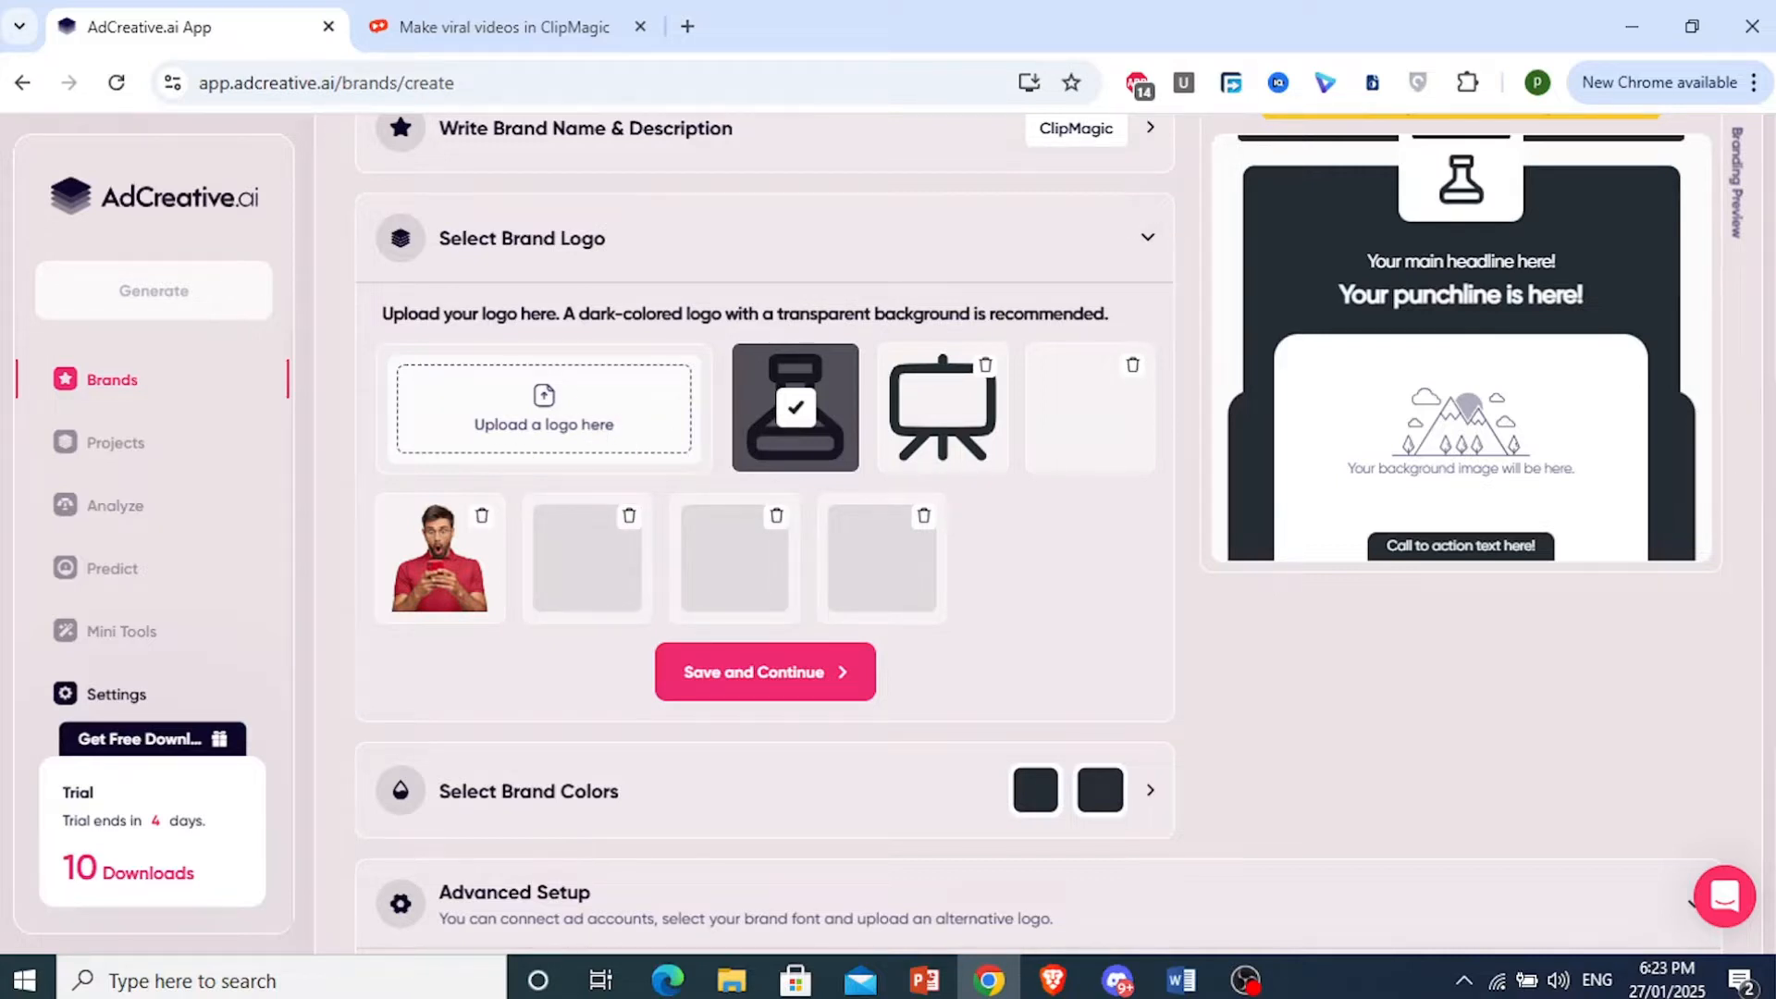
drag(1773, 524, 1773, 634)
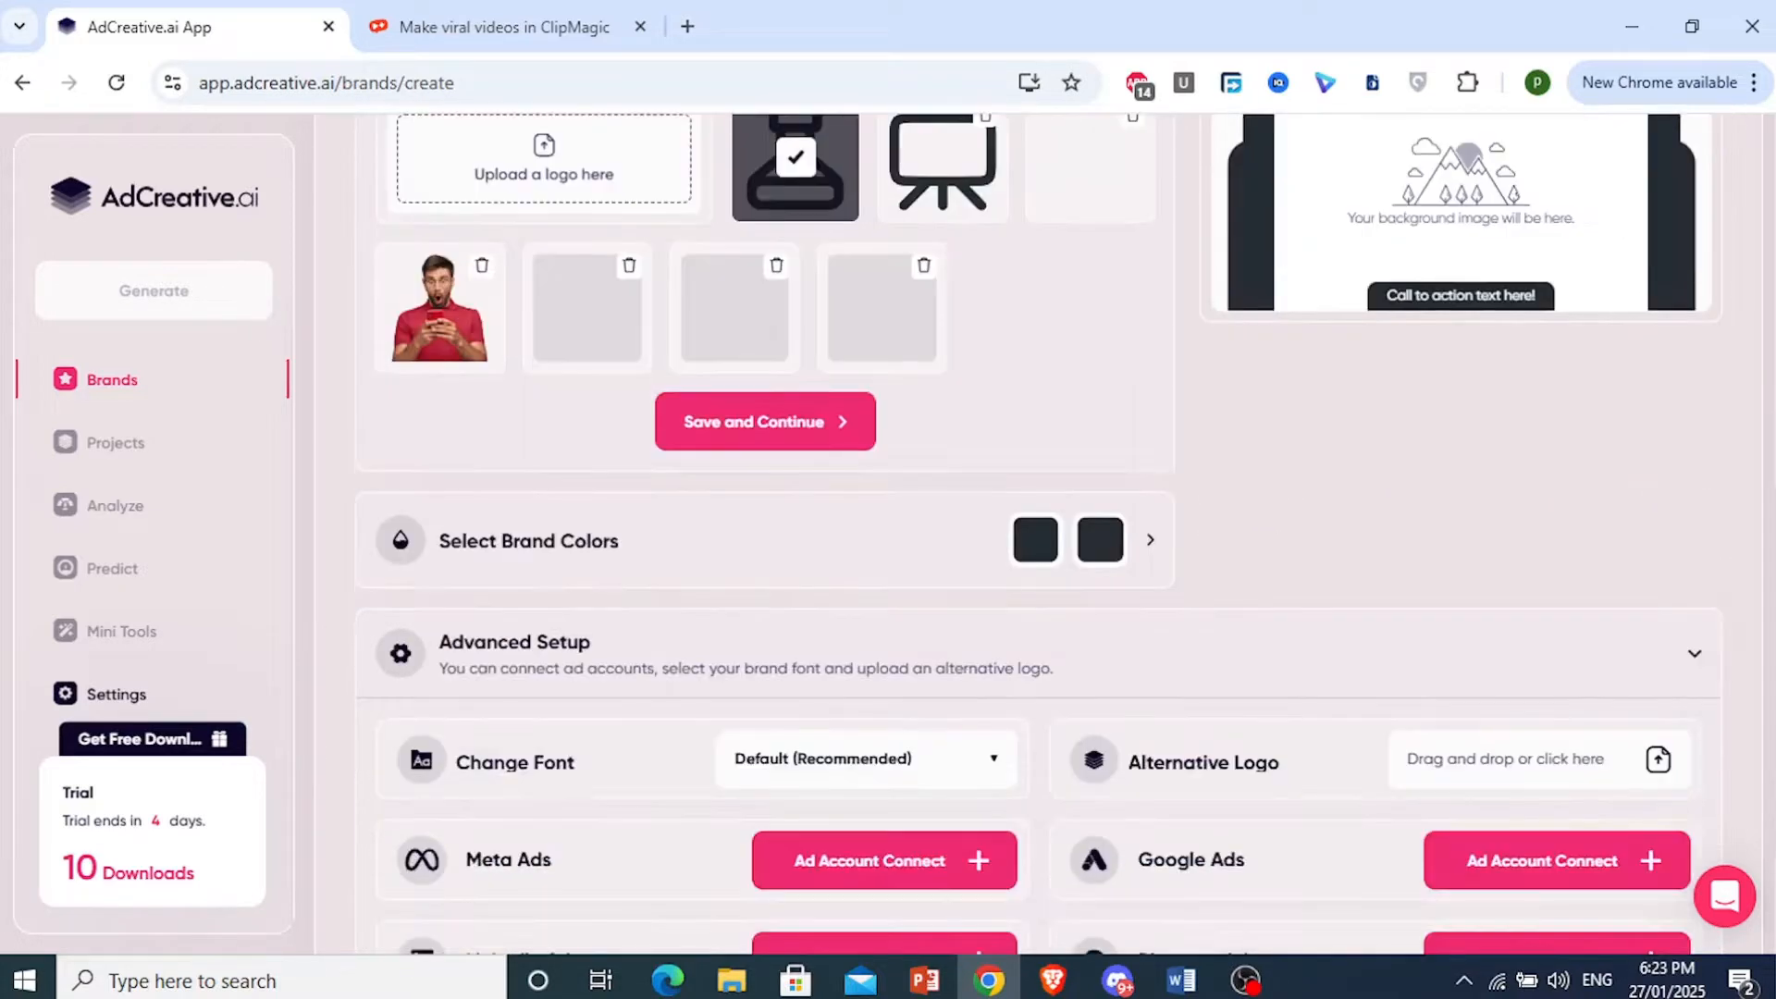
click(1147, 541)
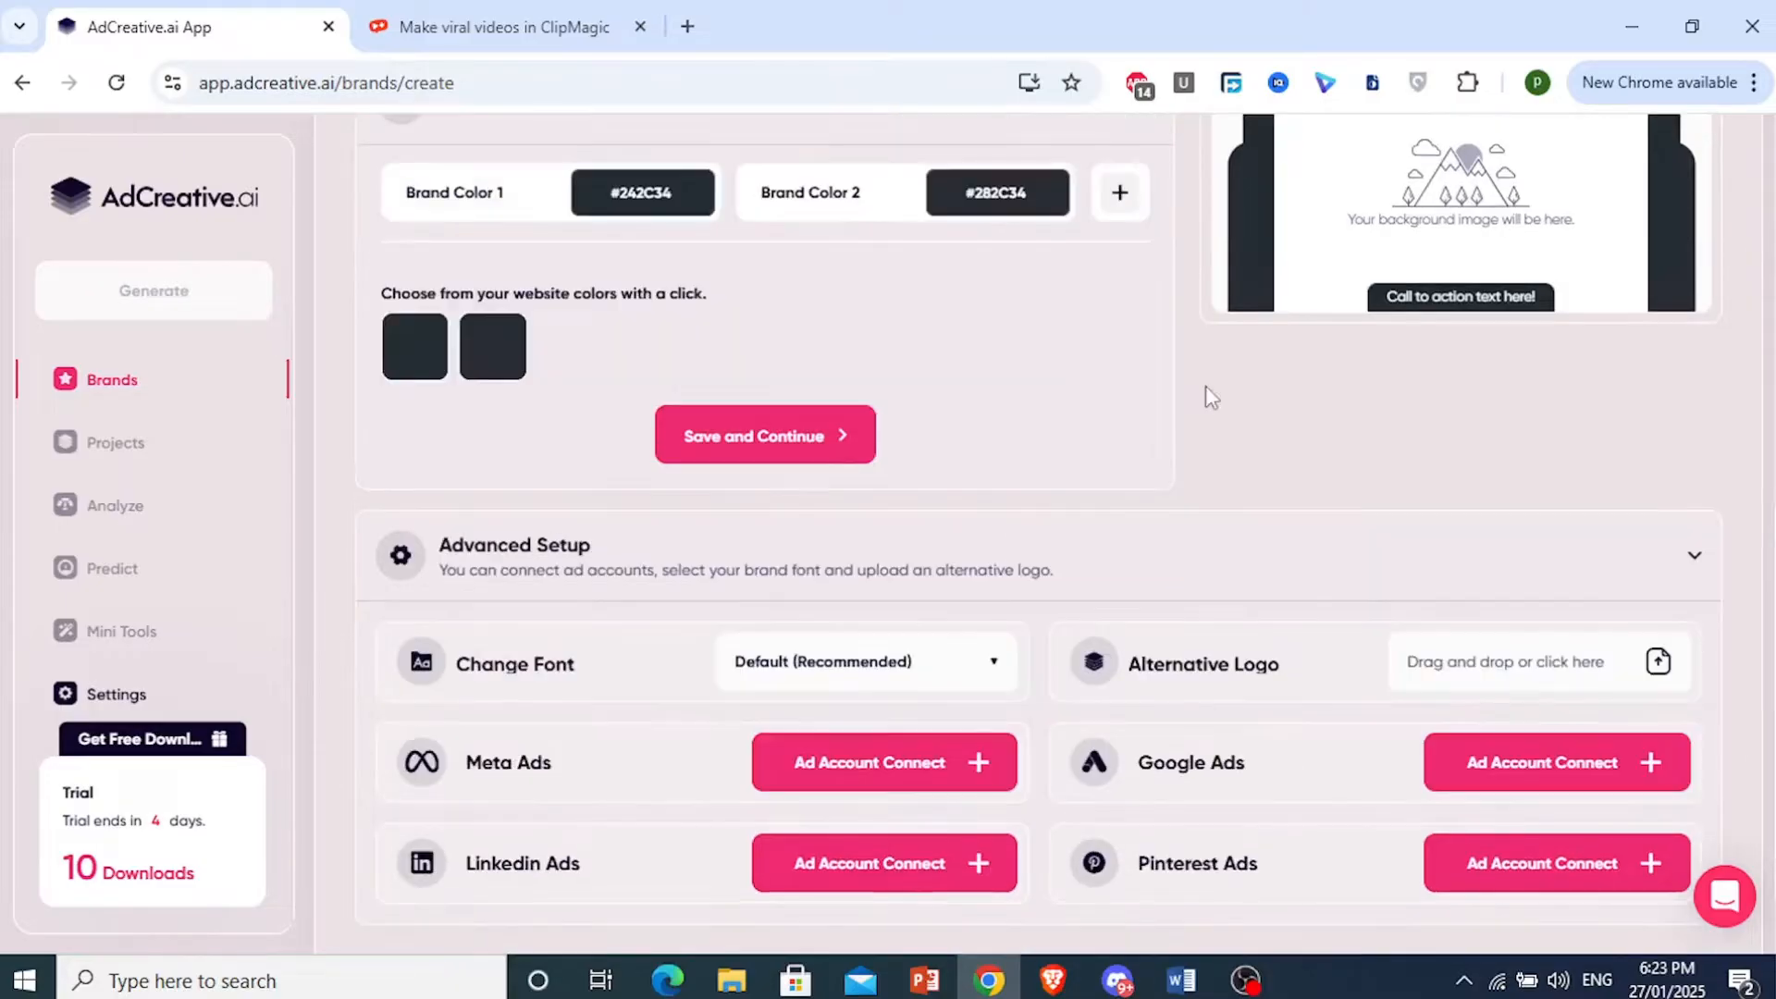
drag(1773, 638, 1773, 676)
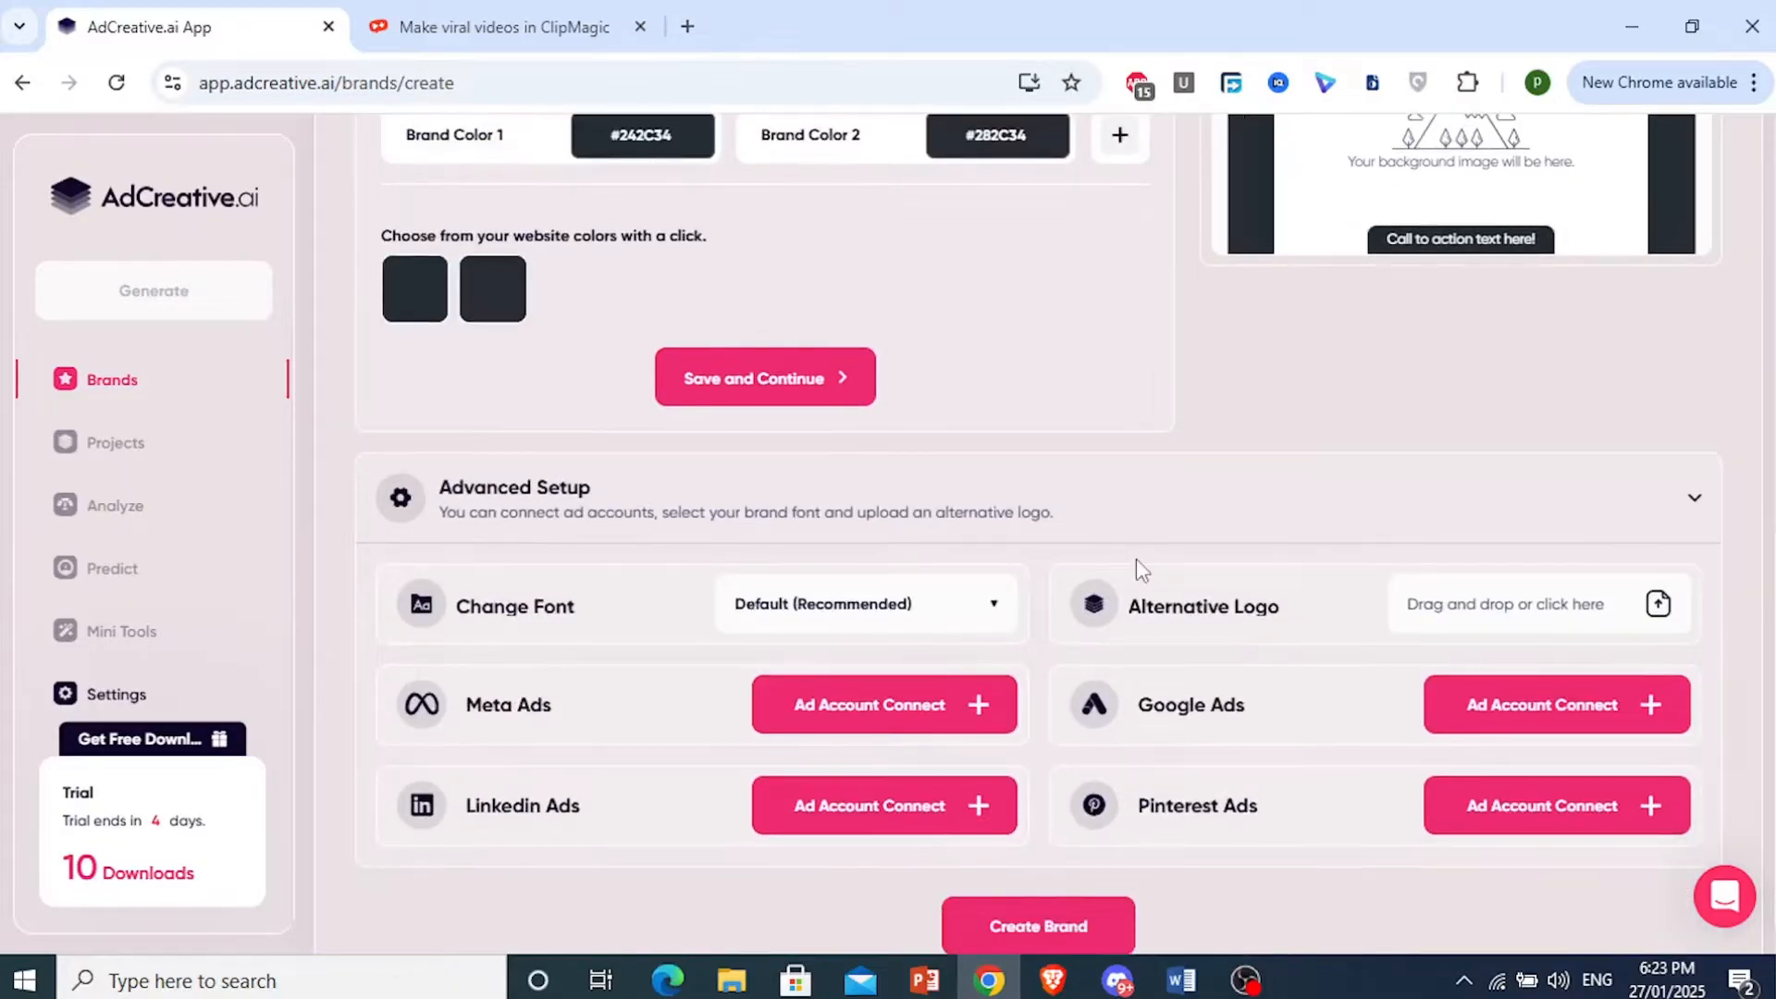
Step: Add the downloaded ClipMagic logo image to the brand logo choices and collapse the Advanced Setup section
drag(1773, 592, 1773, 463)
scroll(1347, 884, up, 1)
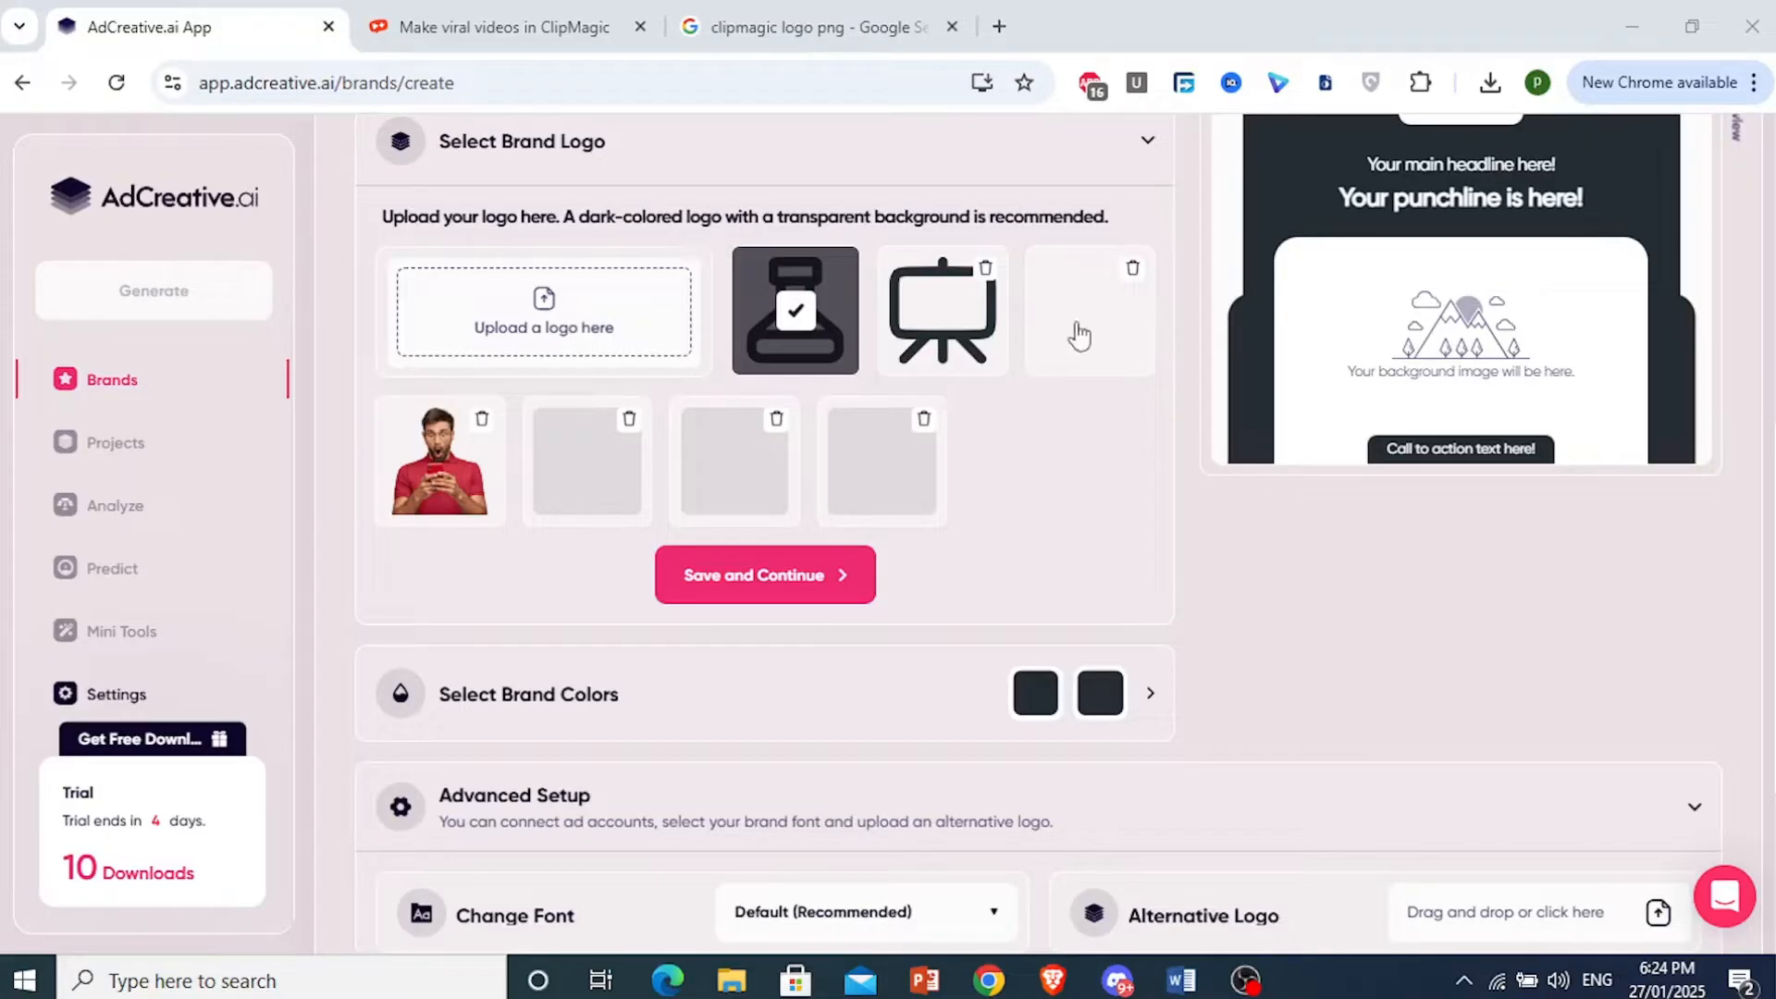
click(1490, 82)
drag(1367, 180, 833, 269)
click(1565, 780)
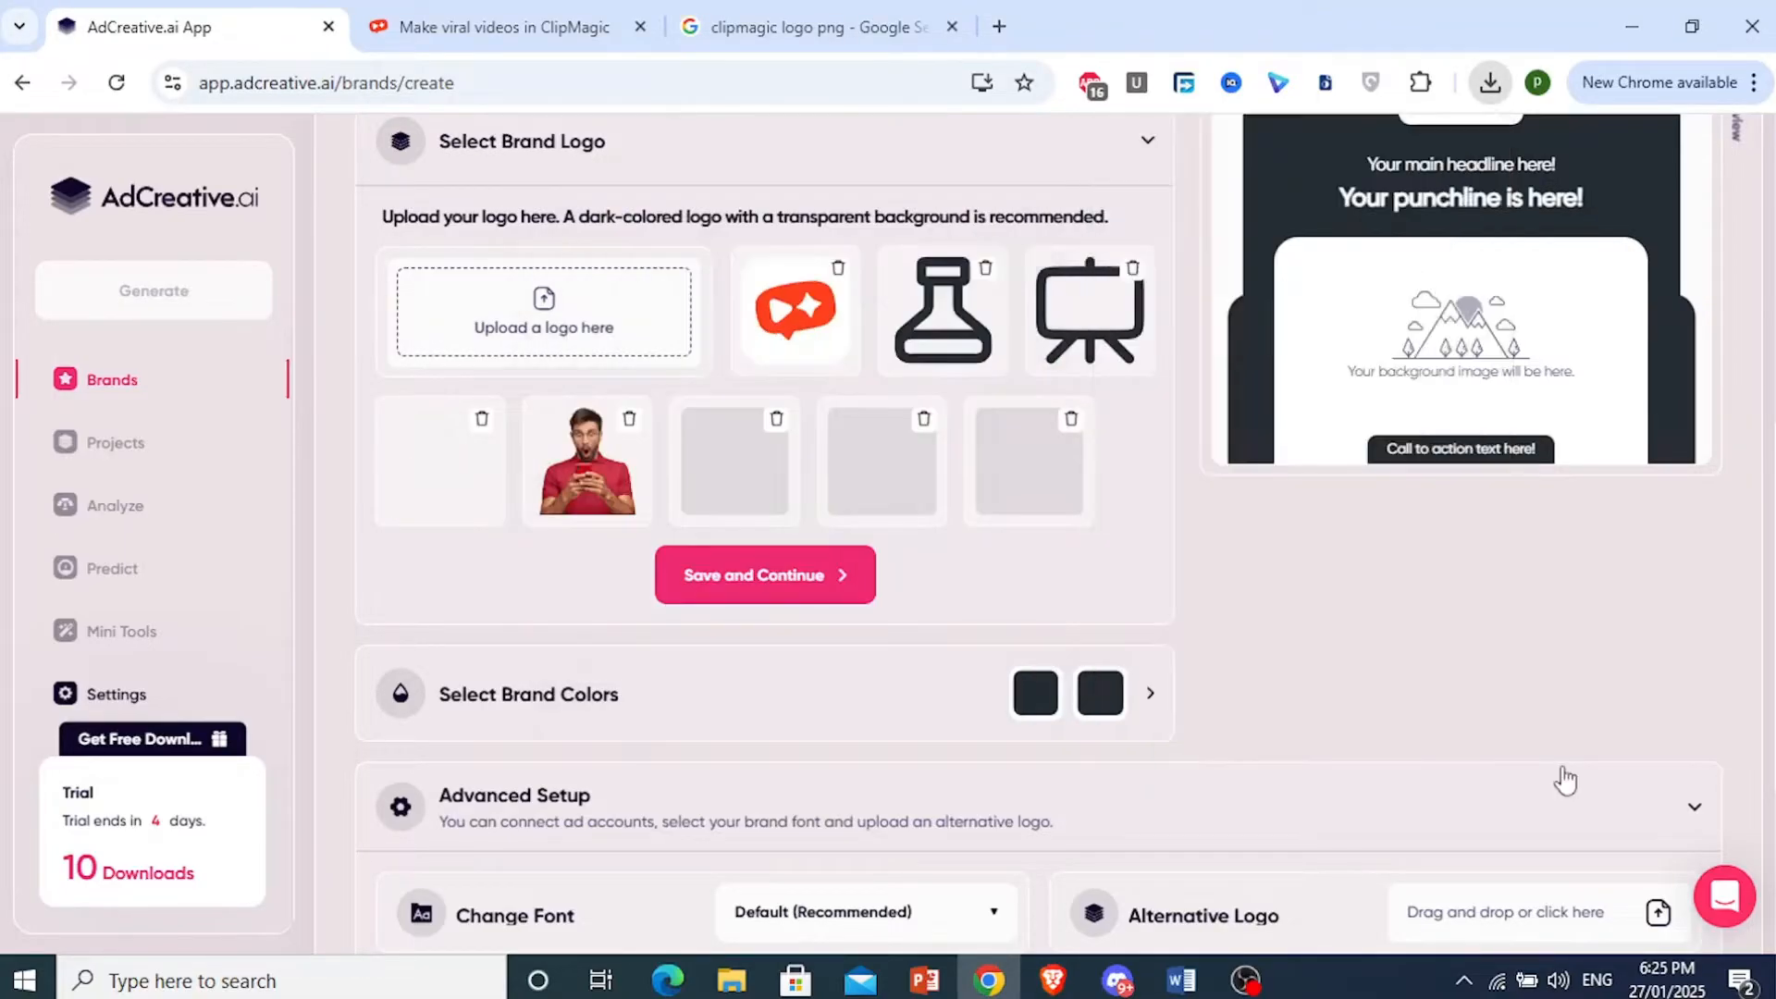
click(1565, 779)
Step: Choose the uploaded red ClipMagic logo as the brand logo and confirm it without cropping or removing its background
click(803, 329)
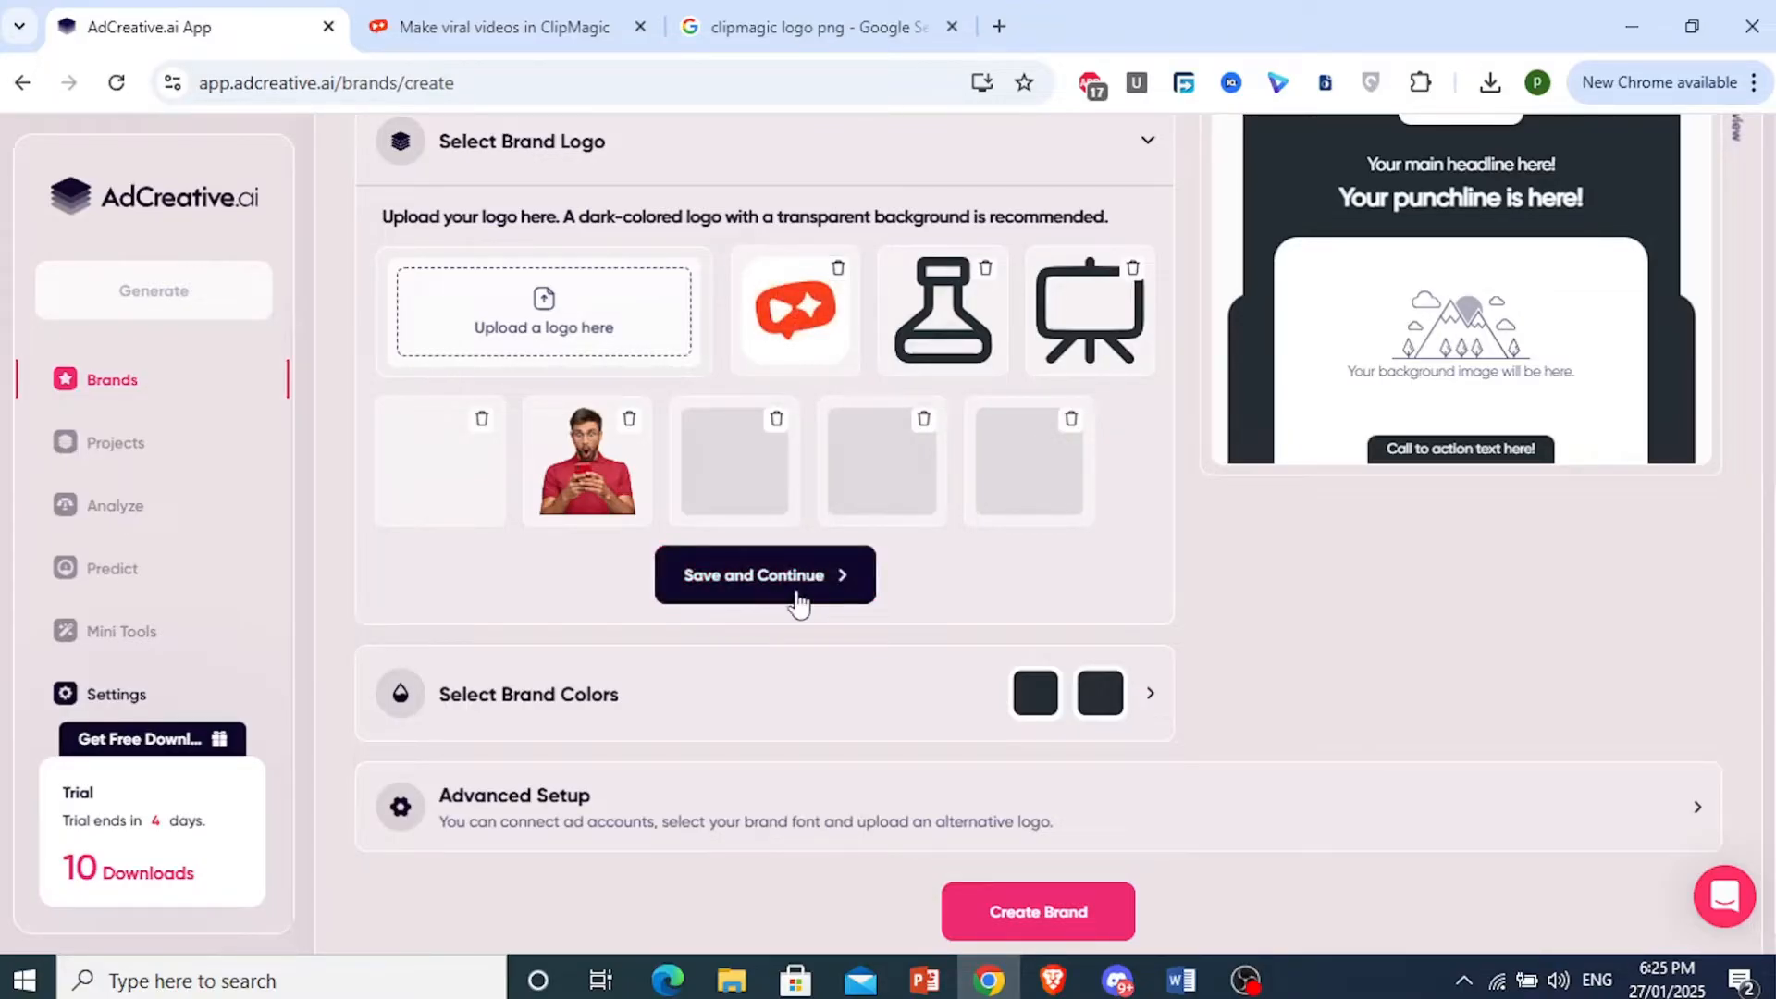
click(838, 575)
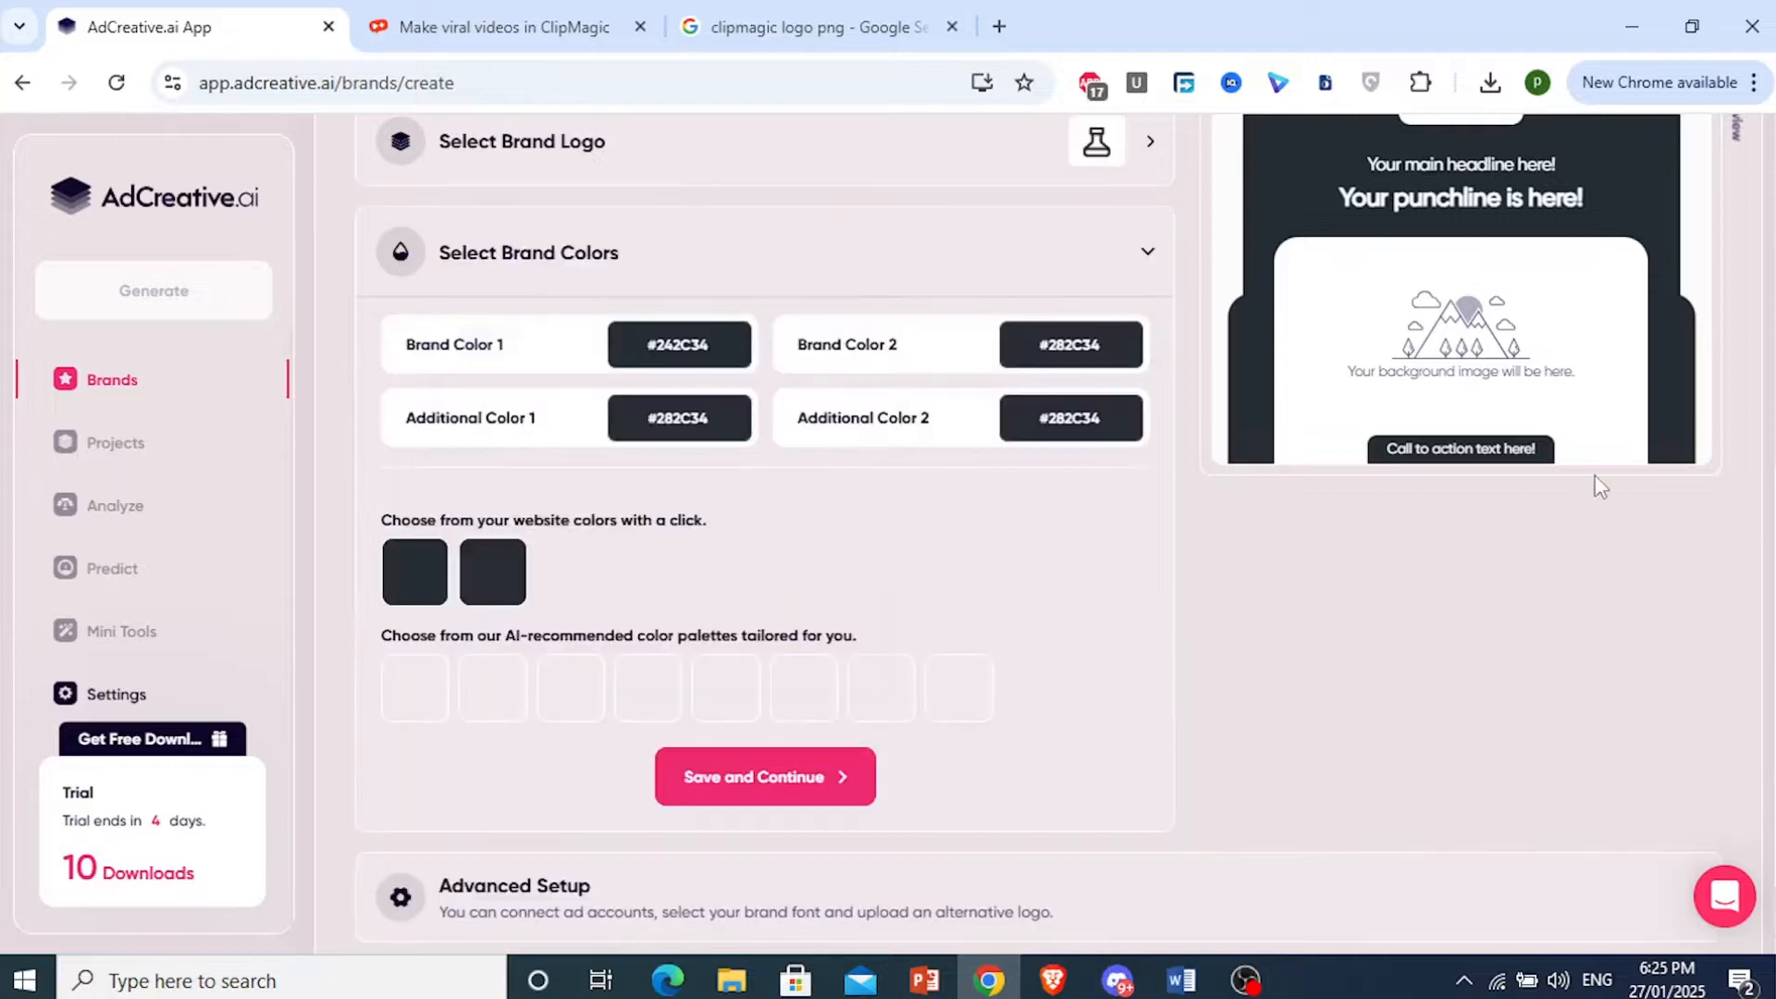
scroll(1348, 734, up, 2)
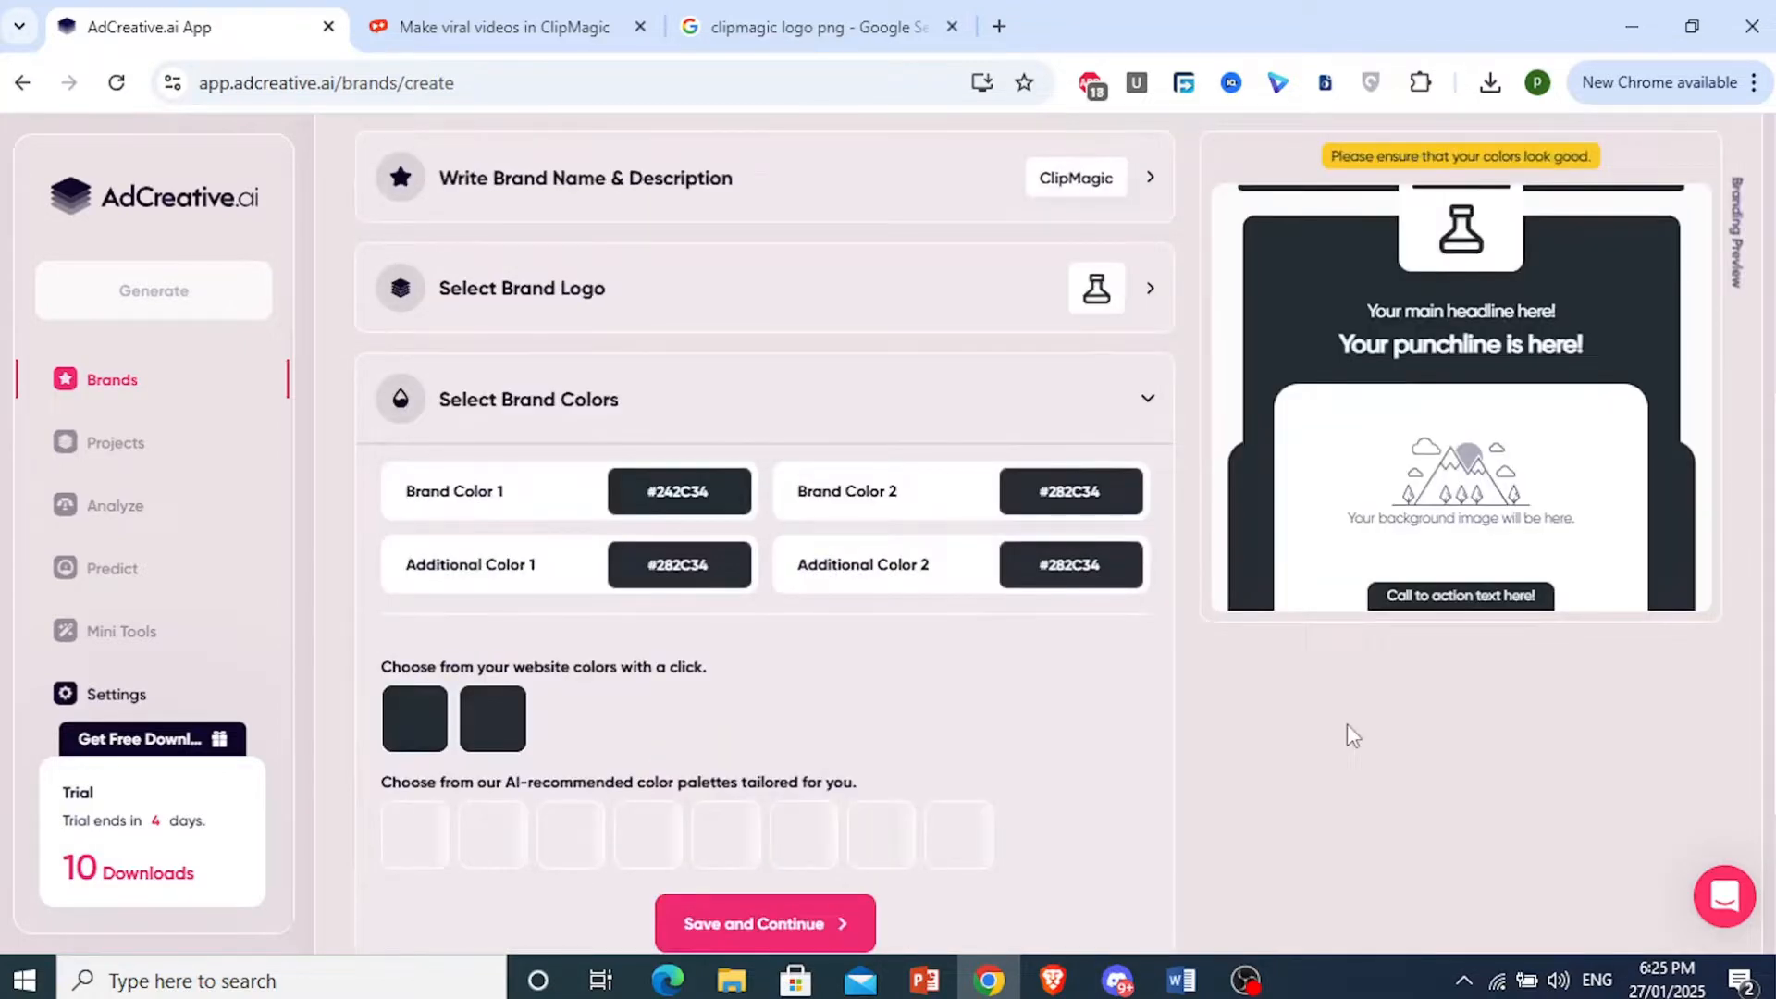
click(1343, 969)
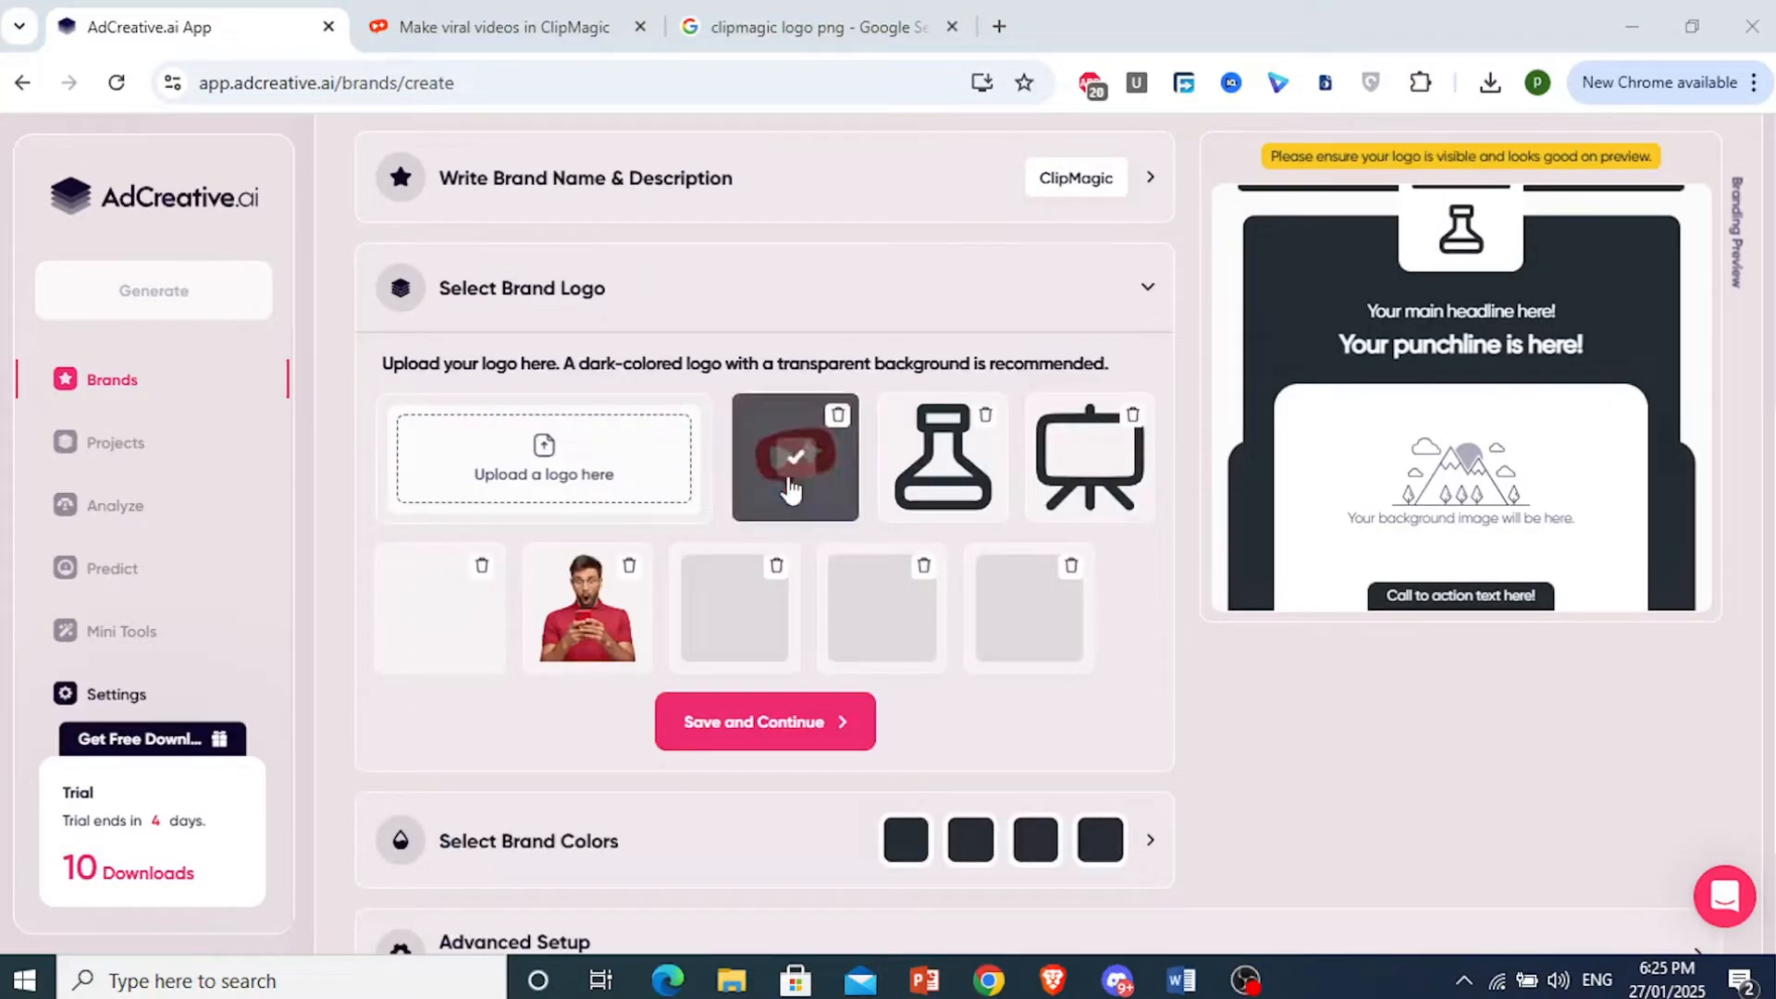
click(788, 472)
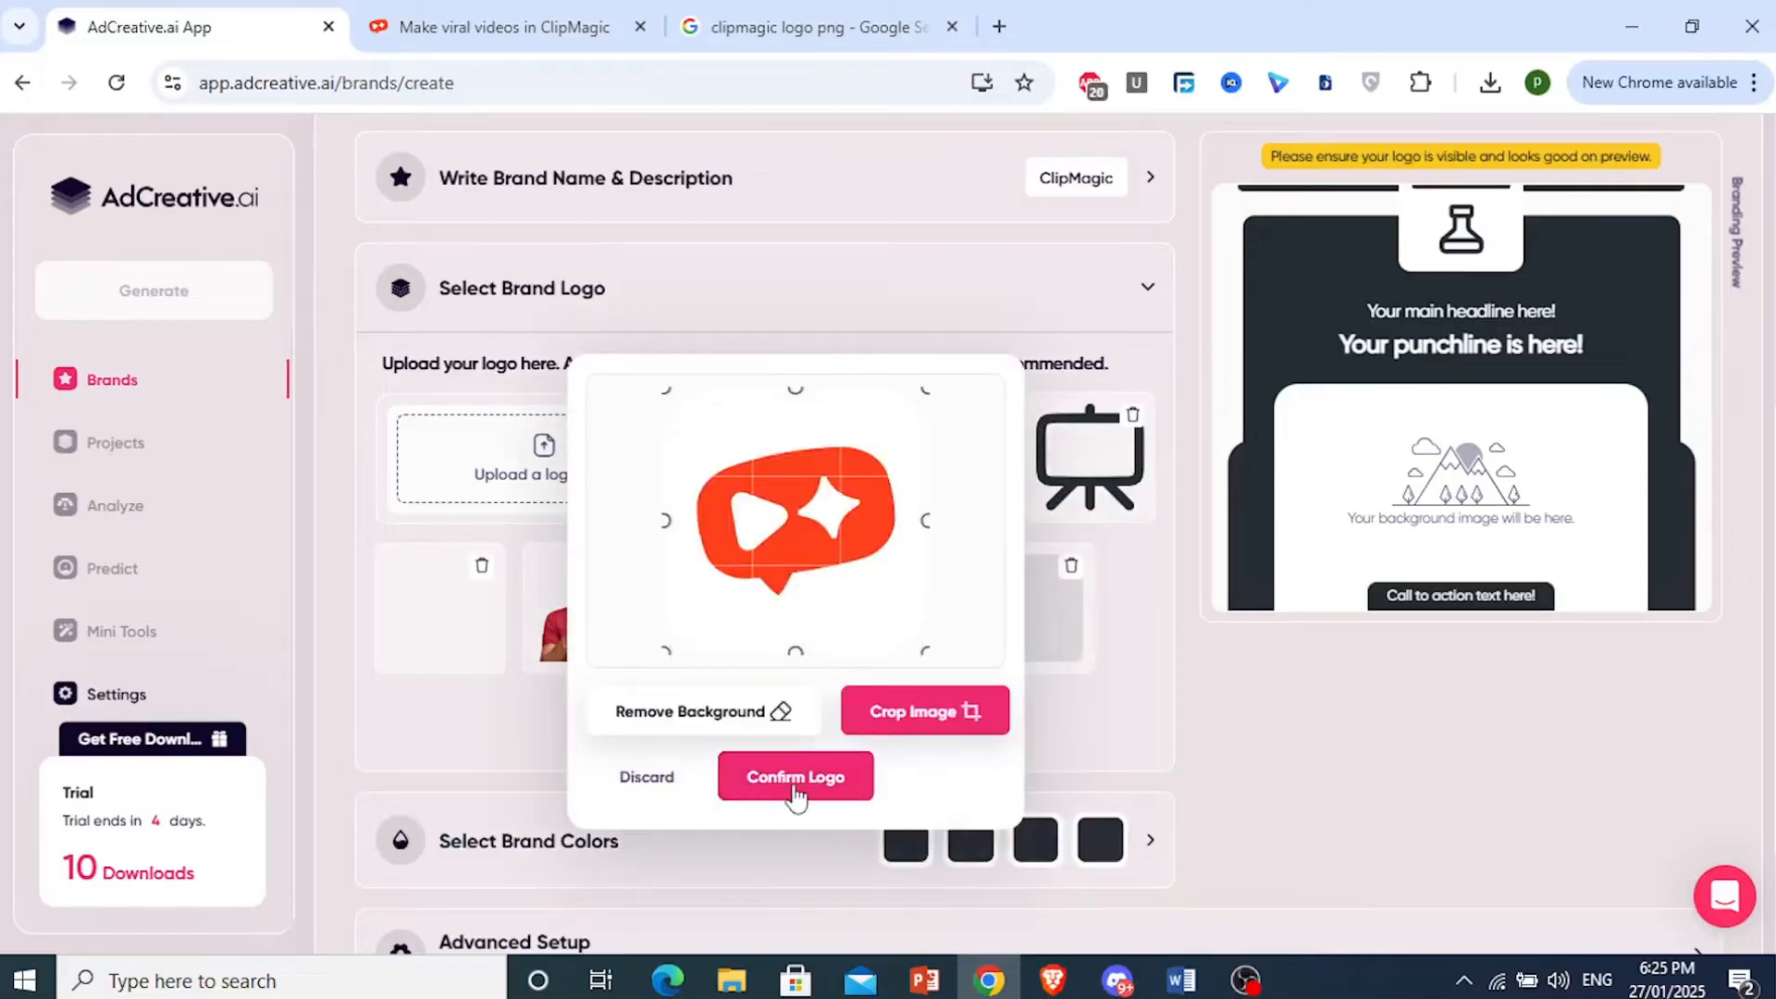
click(795, 777)
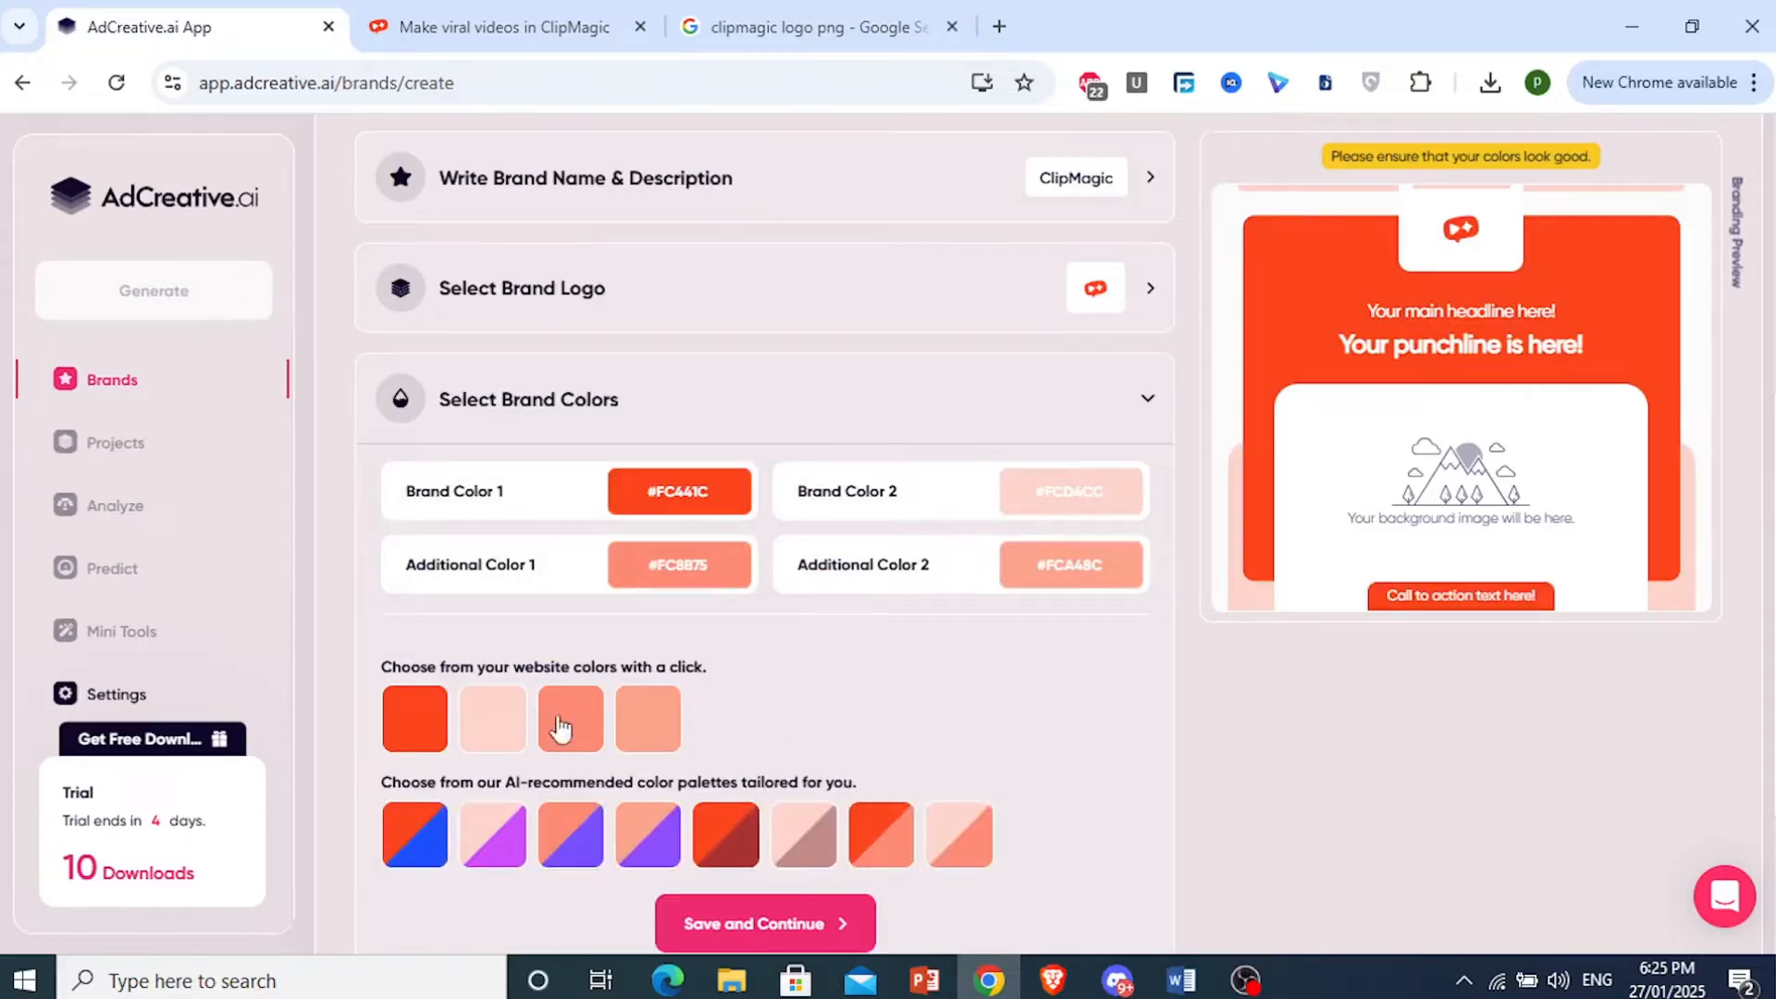
Step: Keep the palette taken from the logo, with #FC441C as Brand Color 1, and save the brand colors
mouse_move(1059, 588)
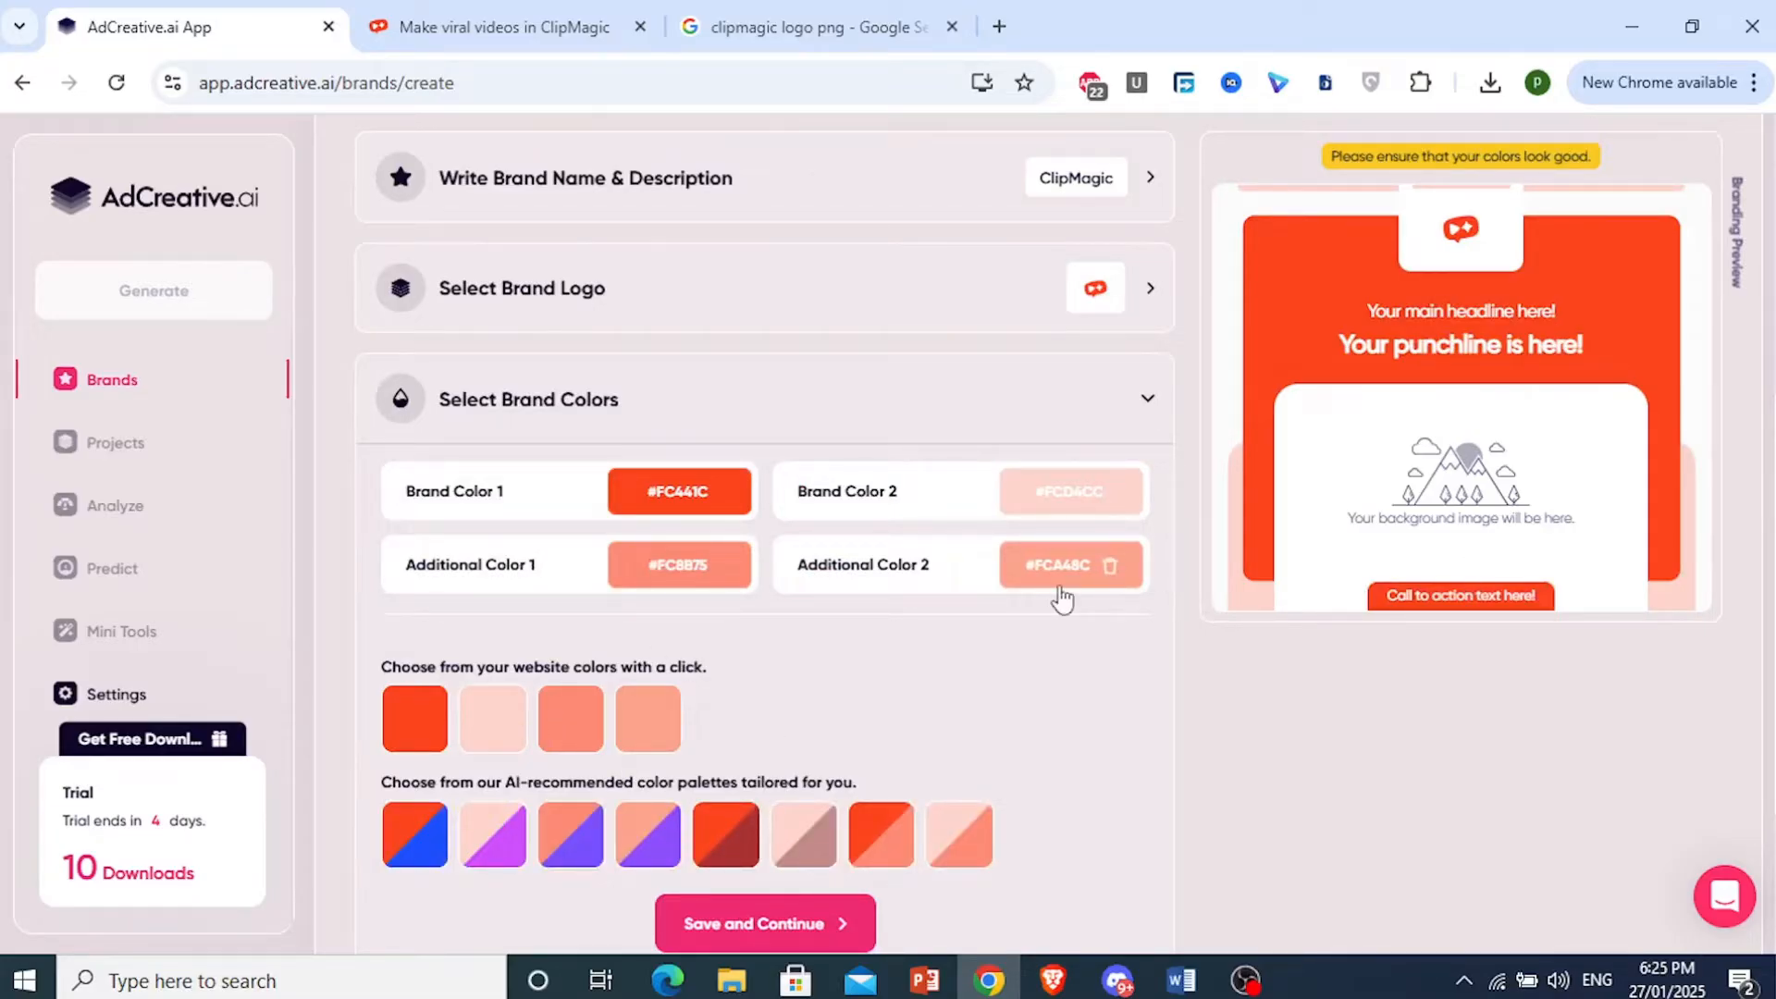
scroll(763, 772, down, 1)
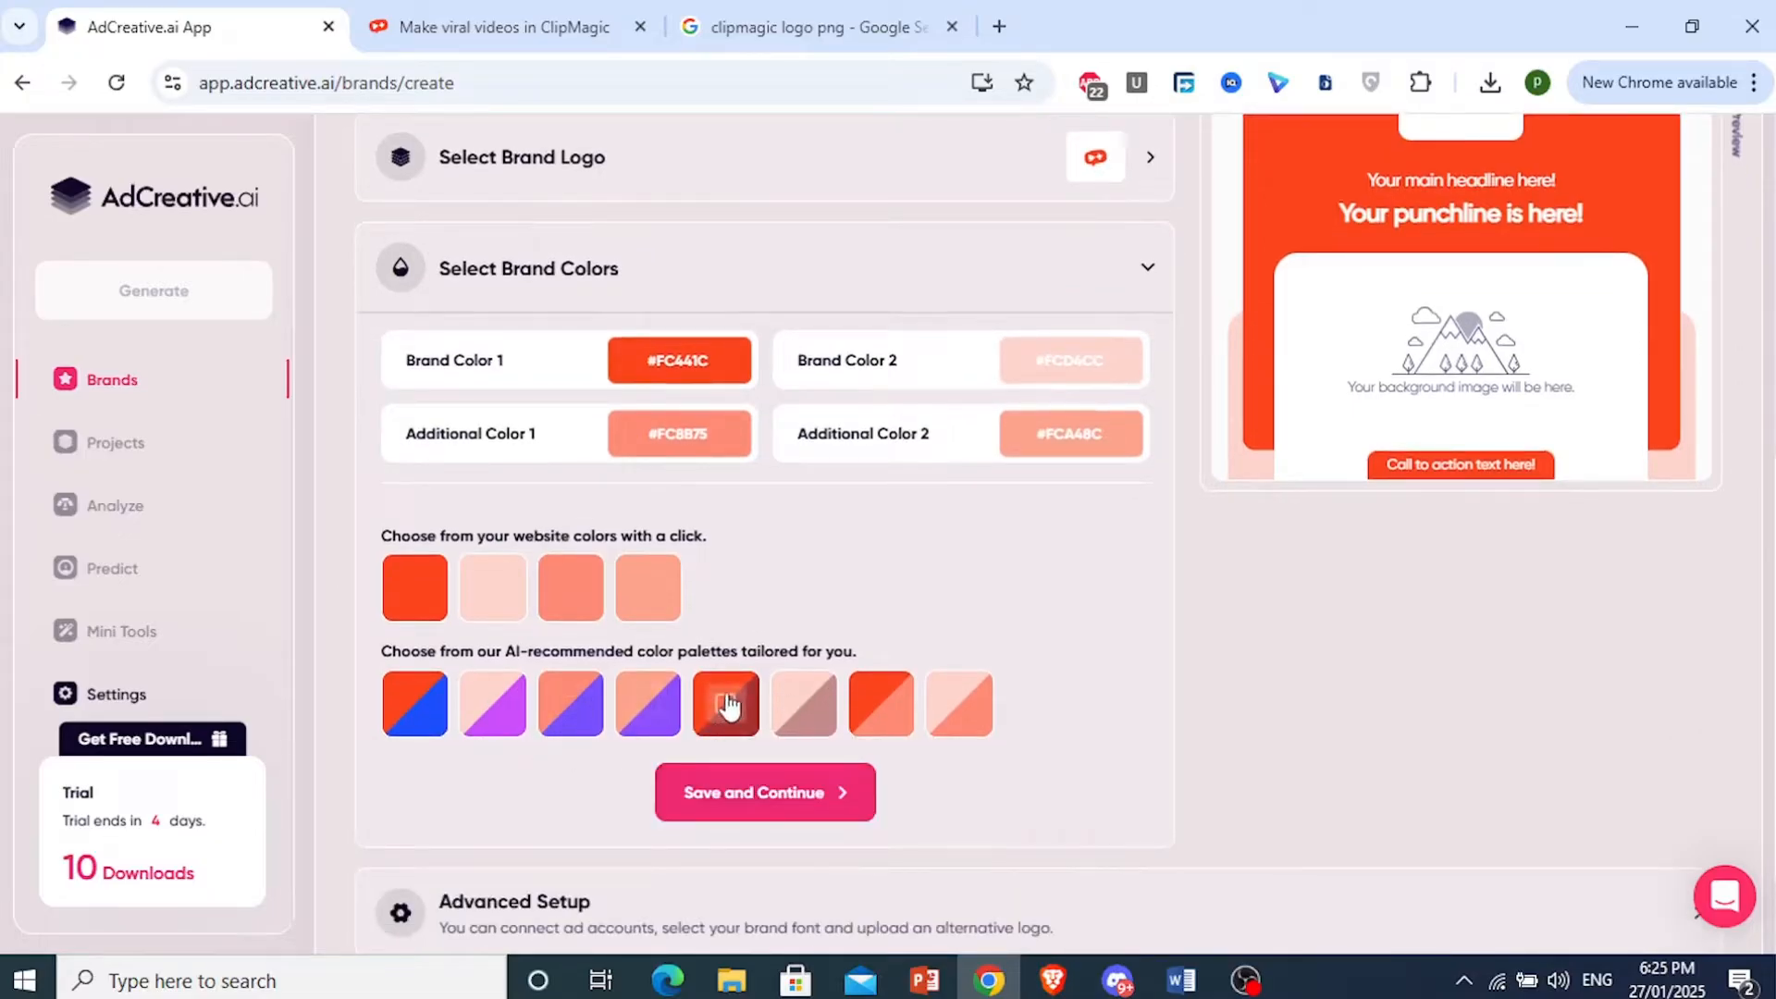
scroll(764, 592, down, 1)
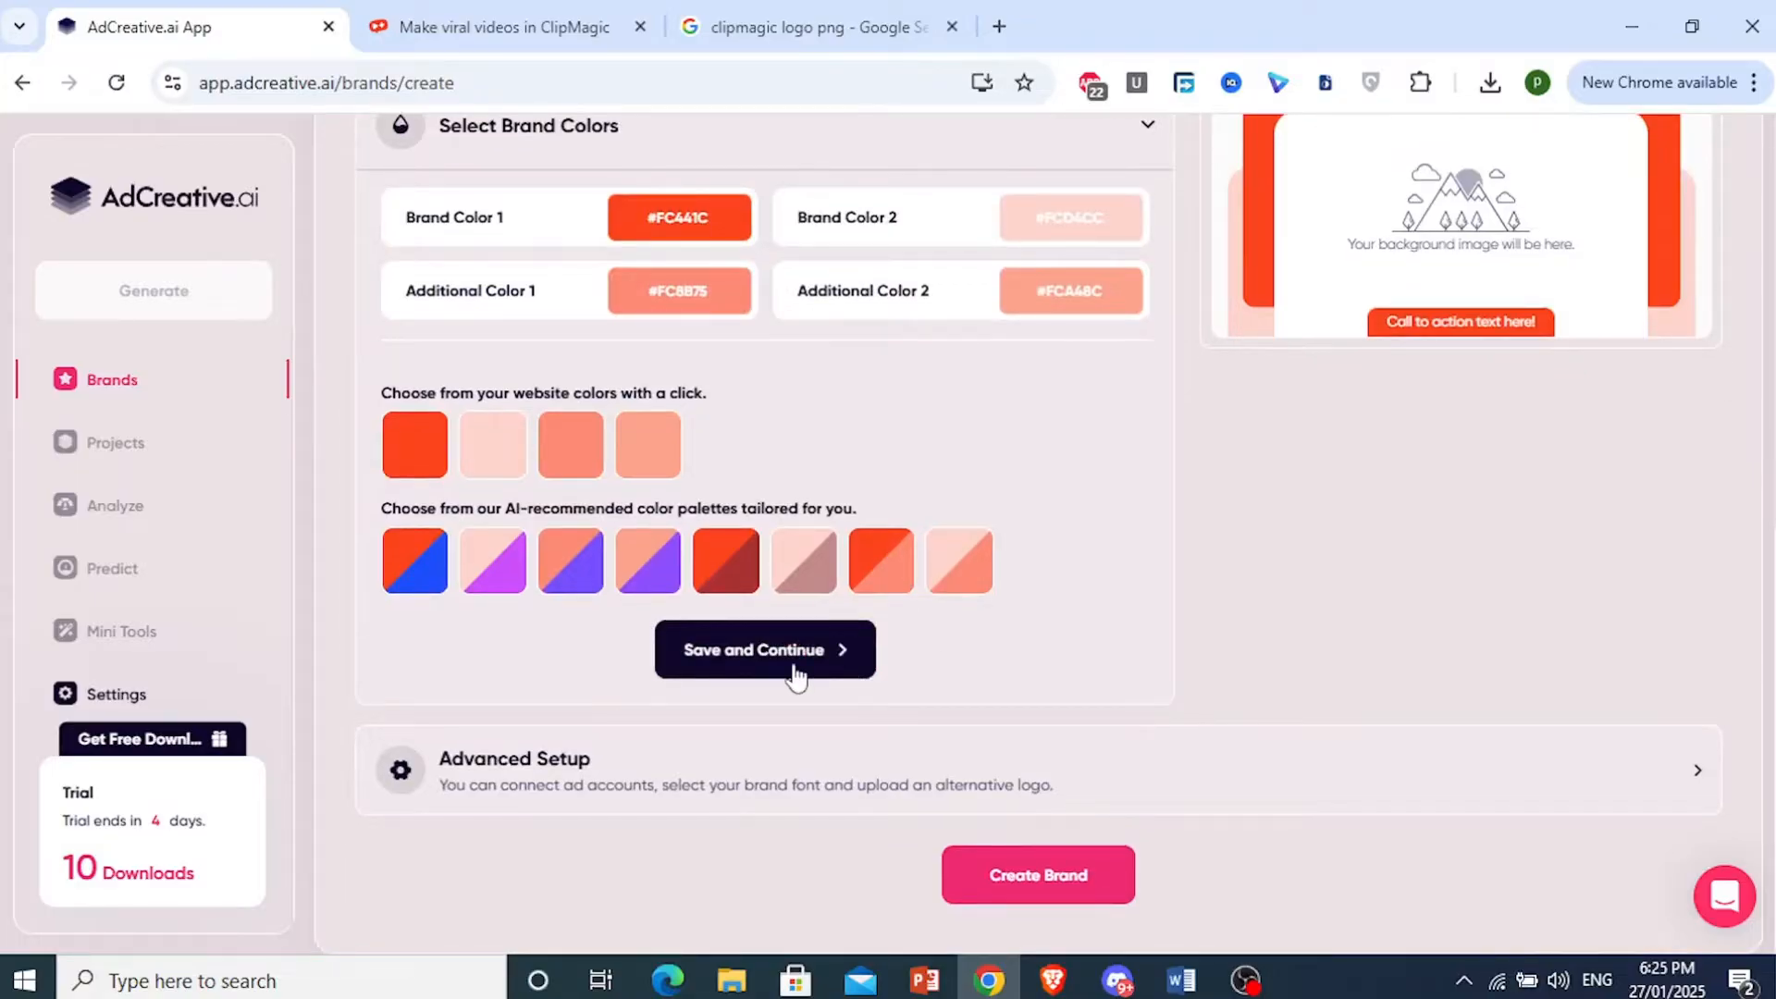
click(794, 675)
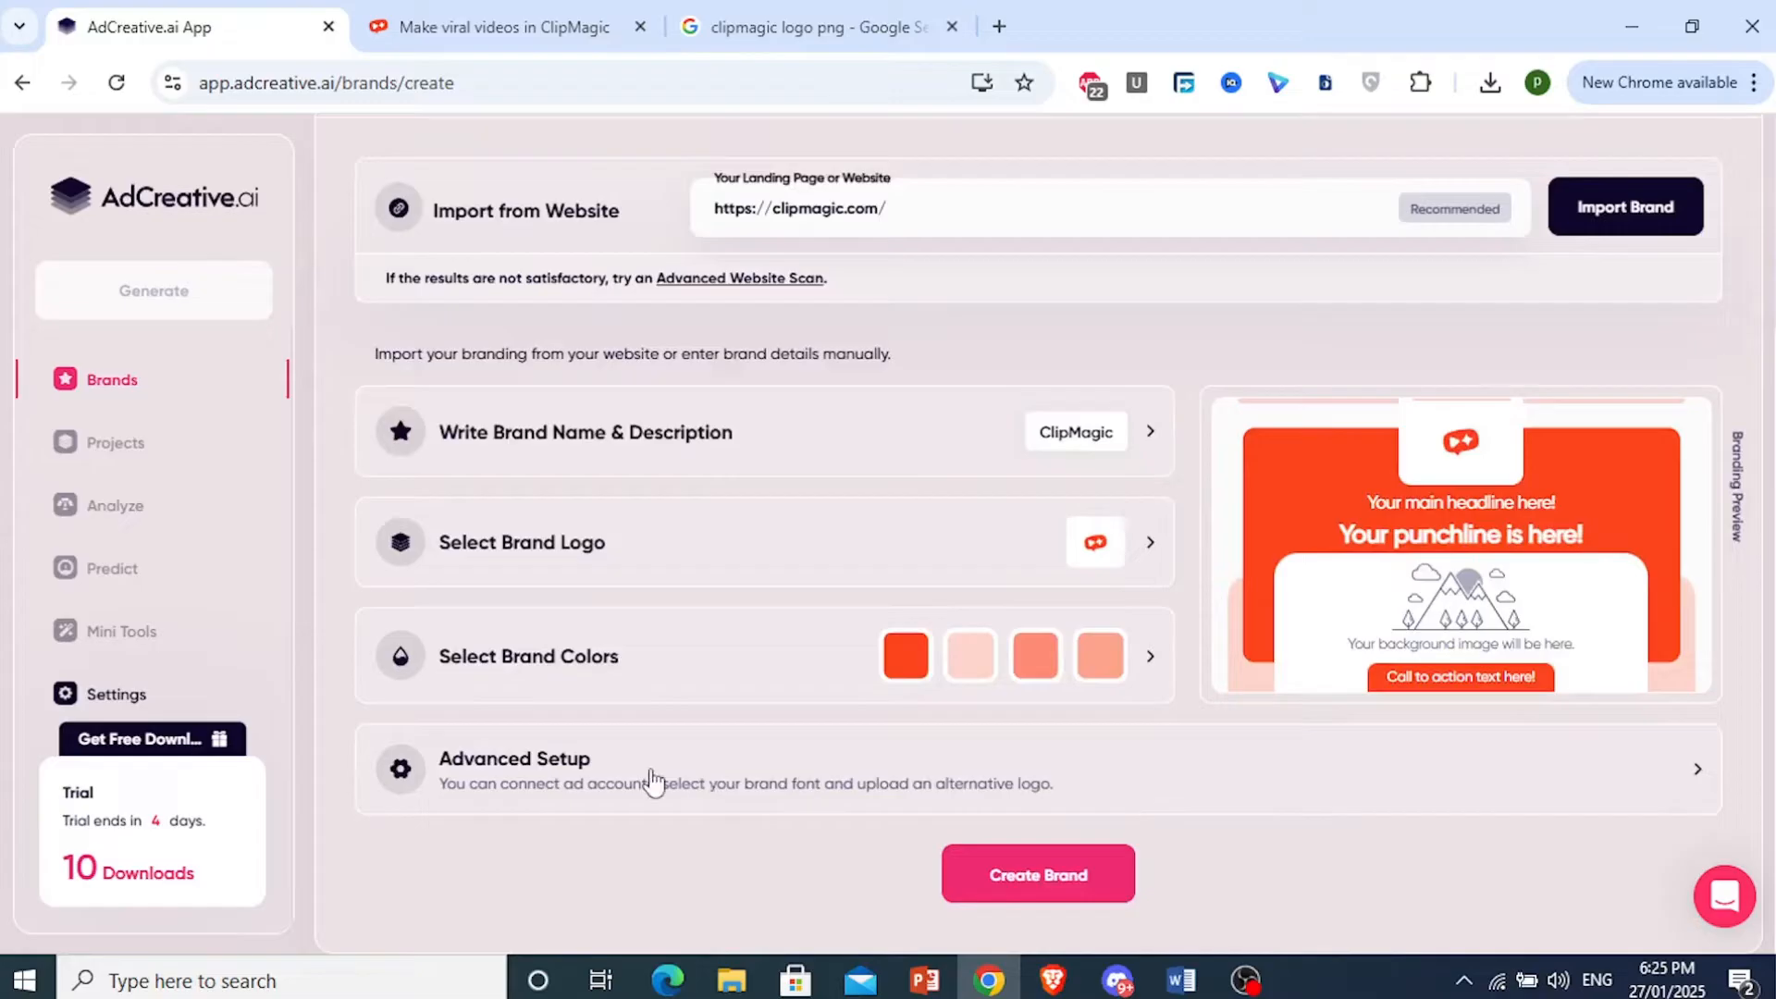
Step: Create the ClipMagic brand with the default advanced setup and skip the guided introduction to asset generation
click(895, 786)
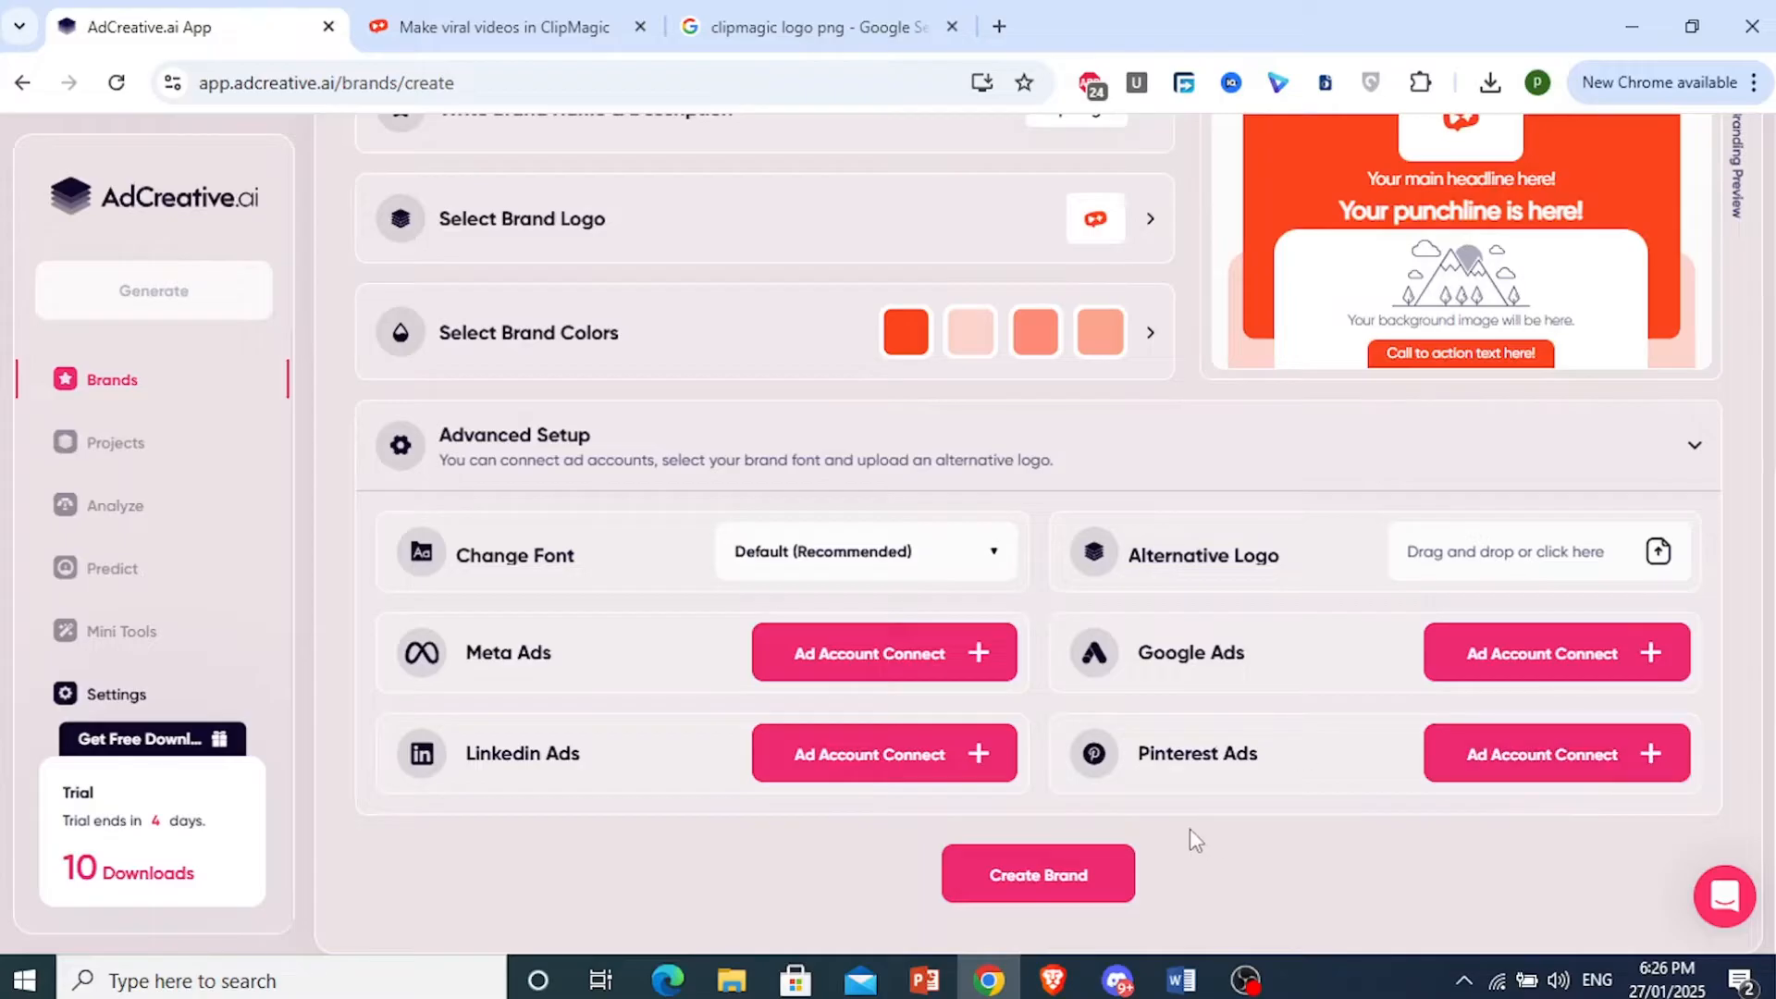
click(1053, 876)
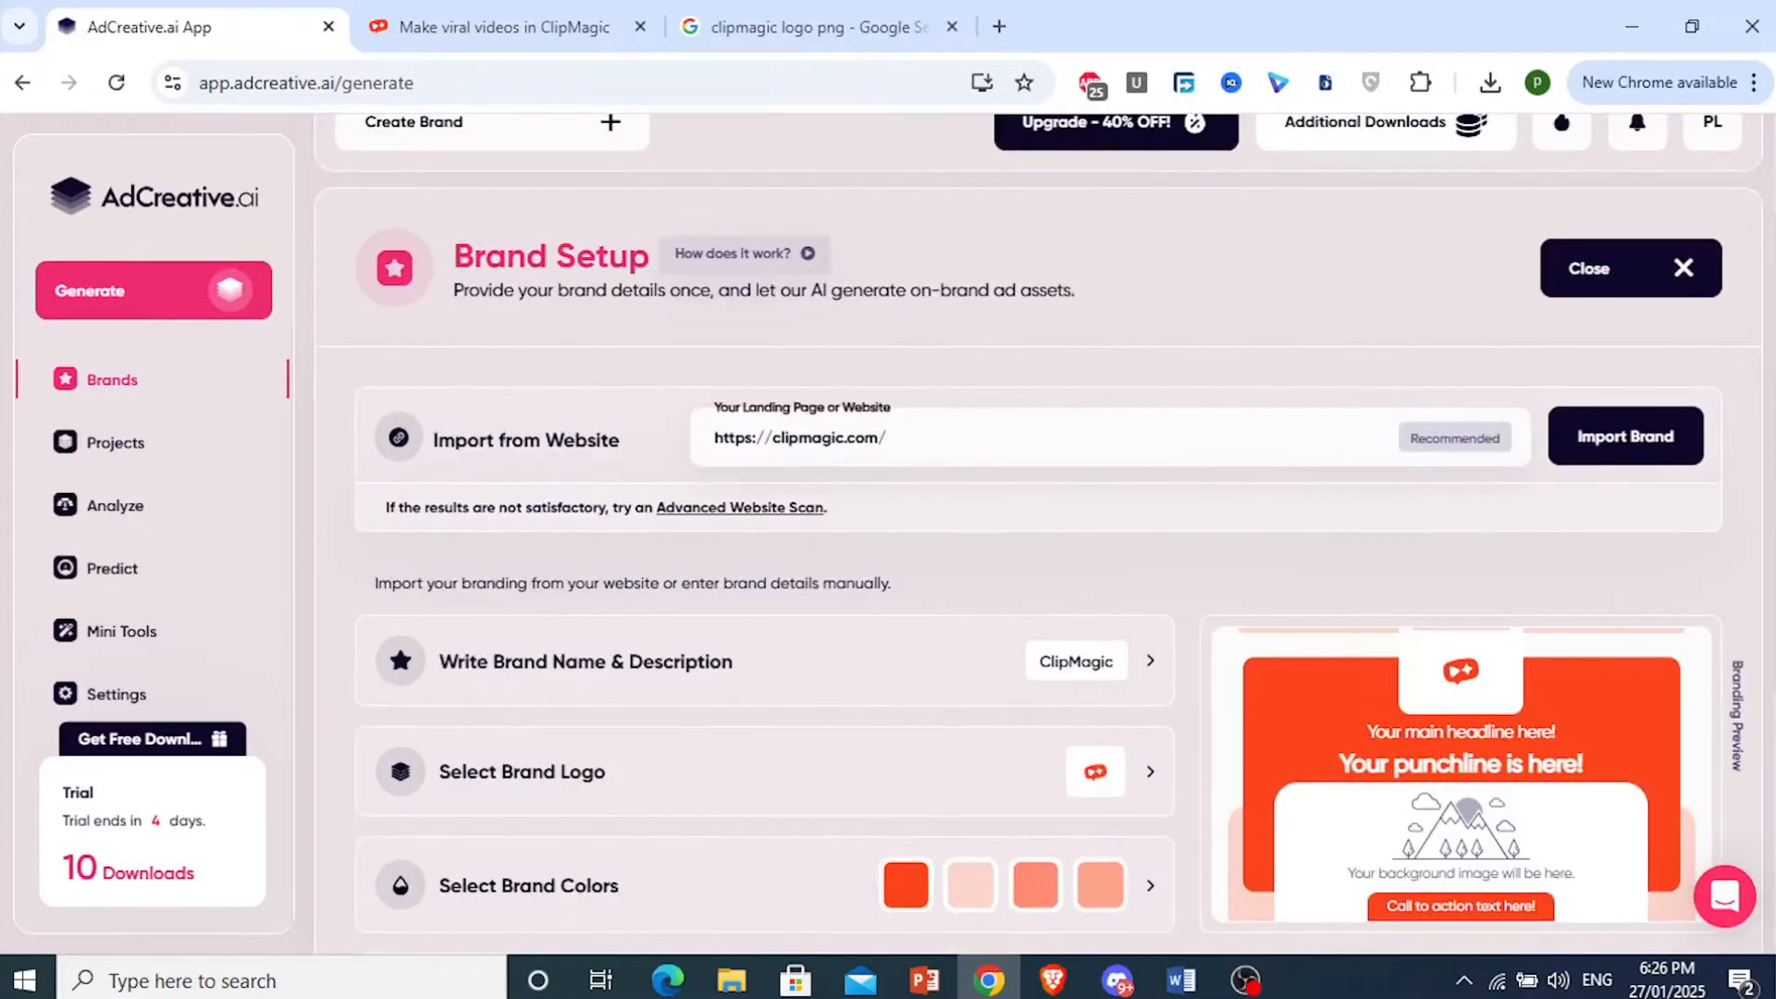
click(1603, 277)
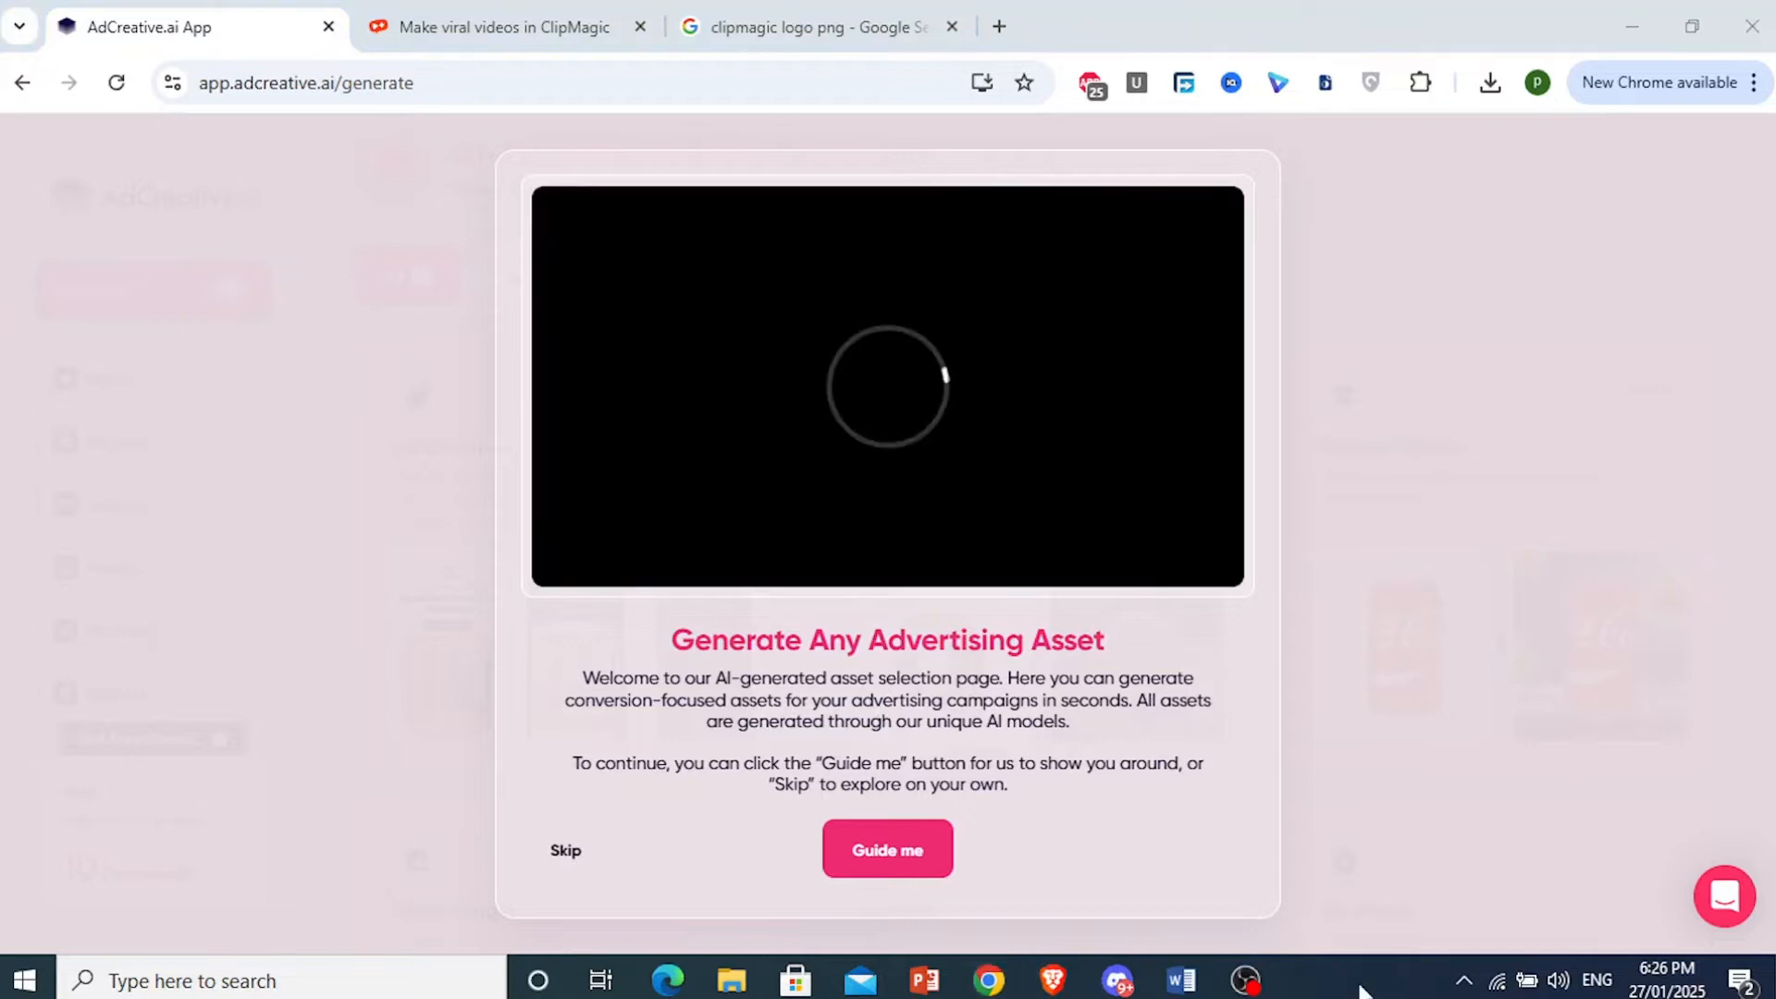
click(568, 851)
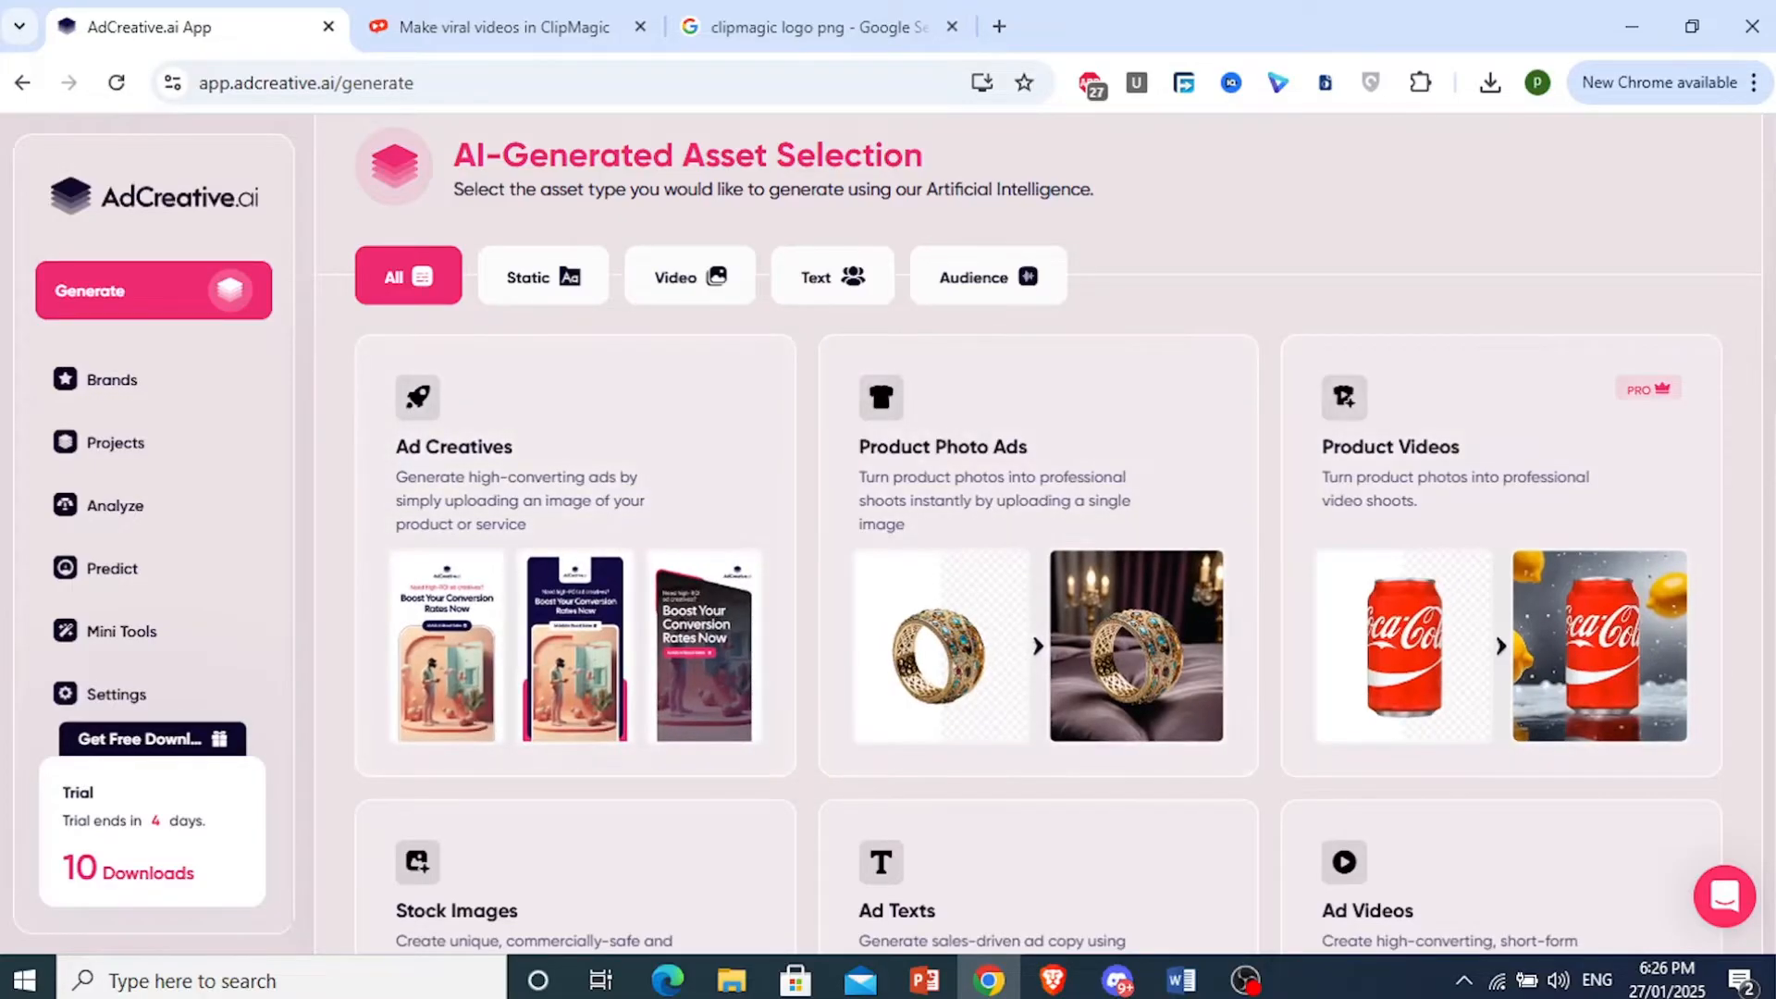
Step: Look through all the AI-generated asset types on offer, from Ad Creatives to Custom Templates
scroll(1294, 374, down, 5)
scroll(1036, 532, down, 4)
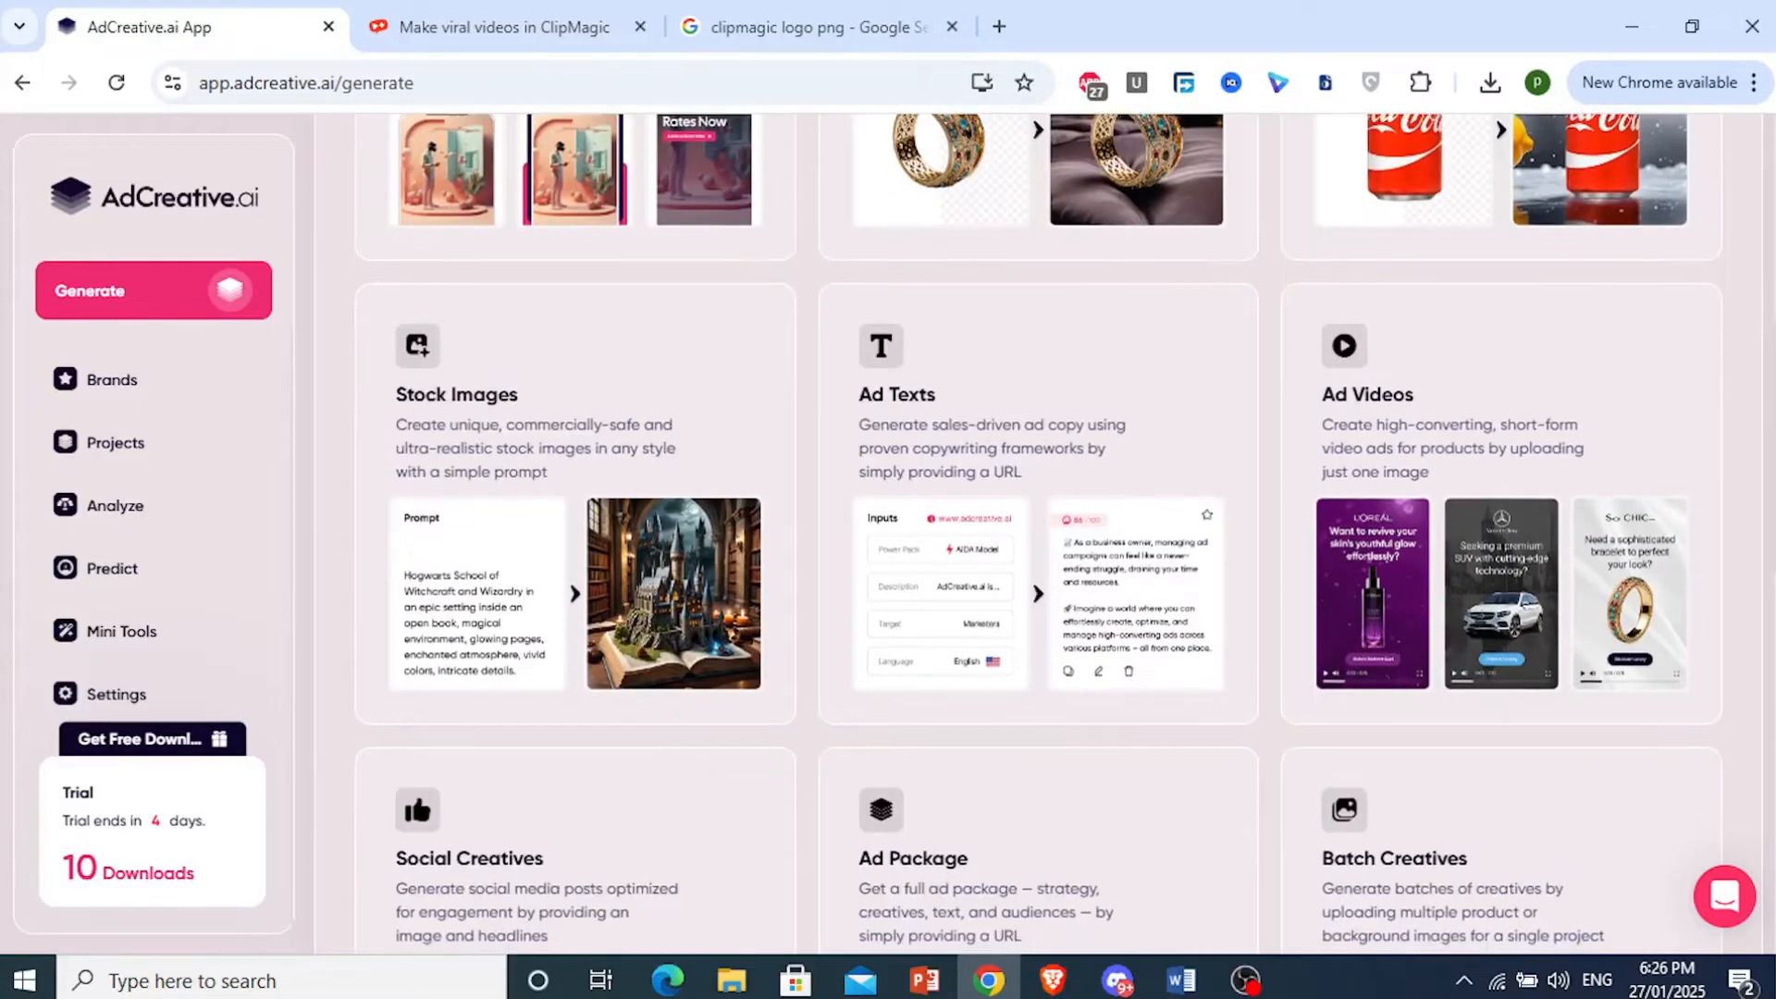
scroll(1736, 678, down, 1)
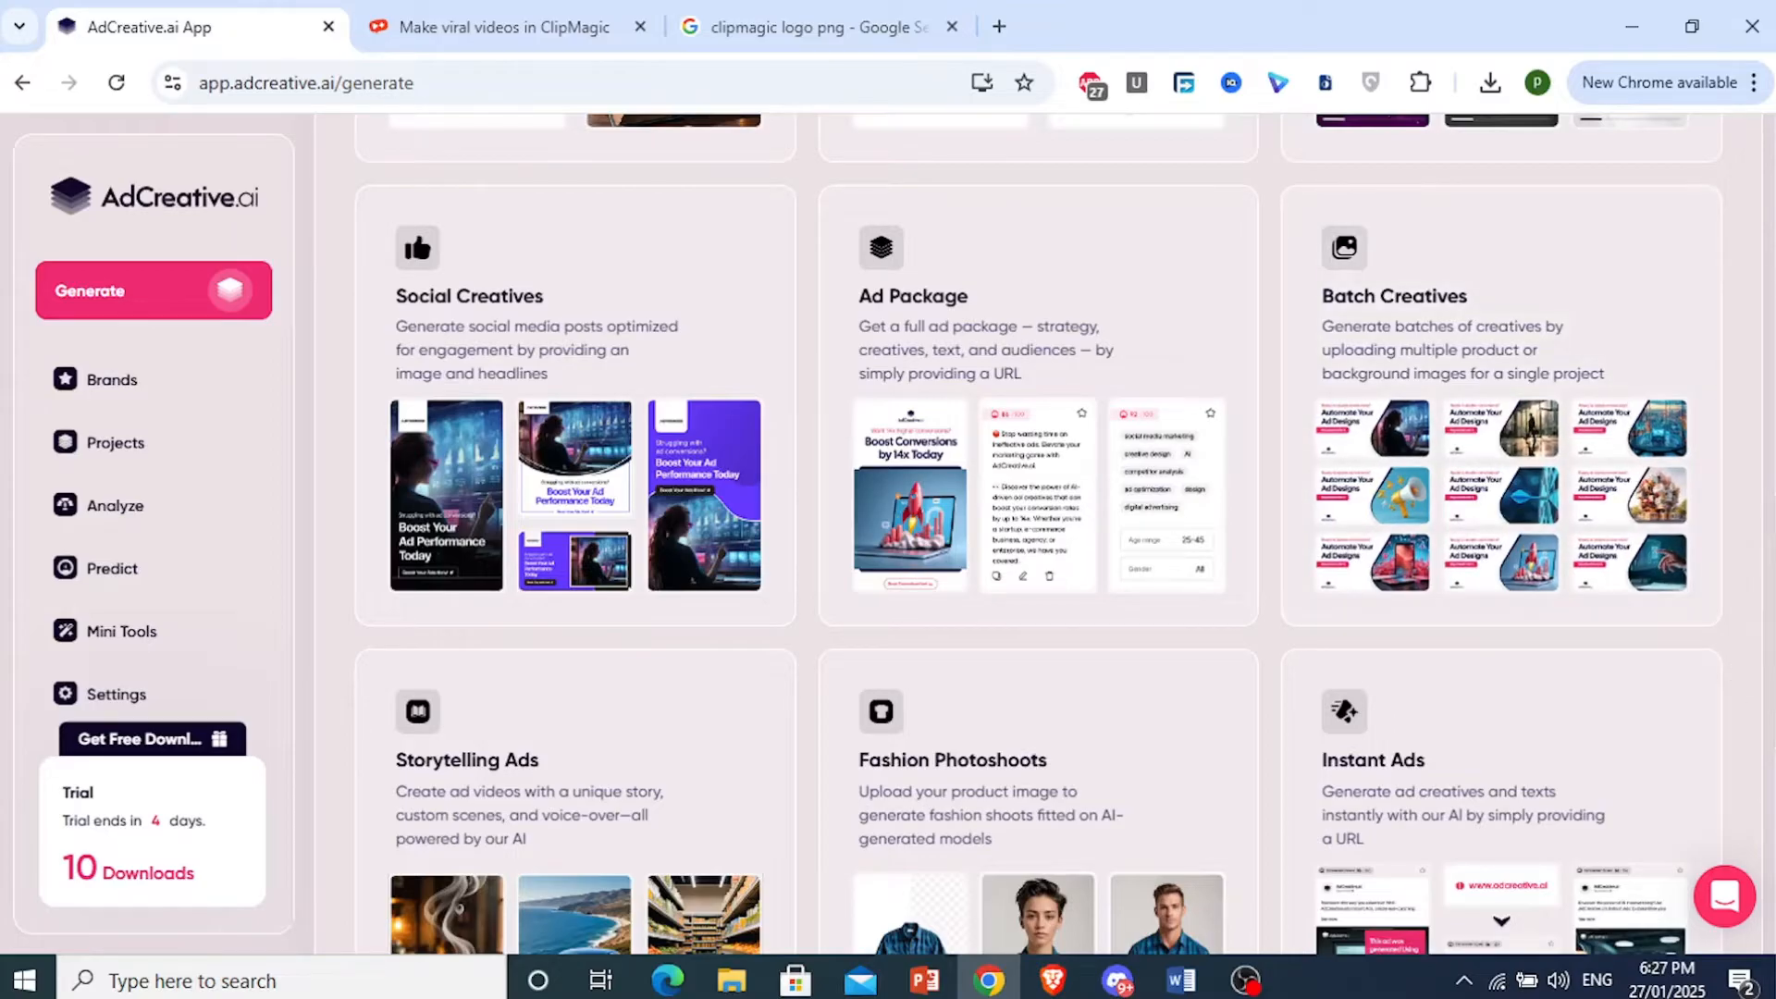
scroll(1038, 535, down, 1)
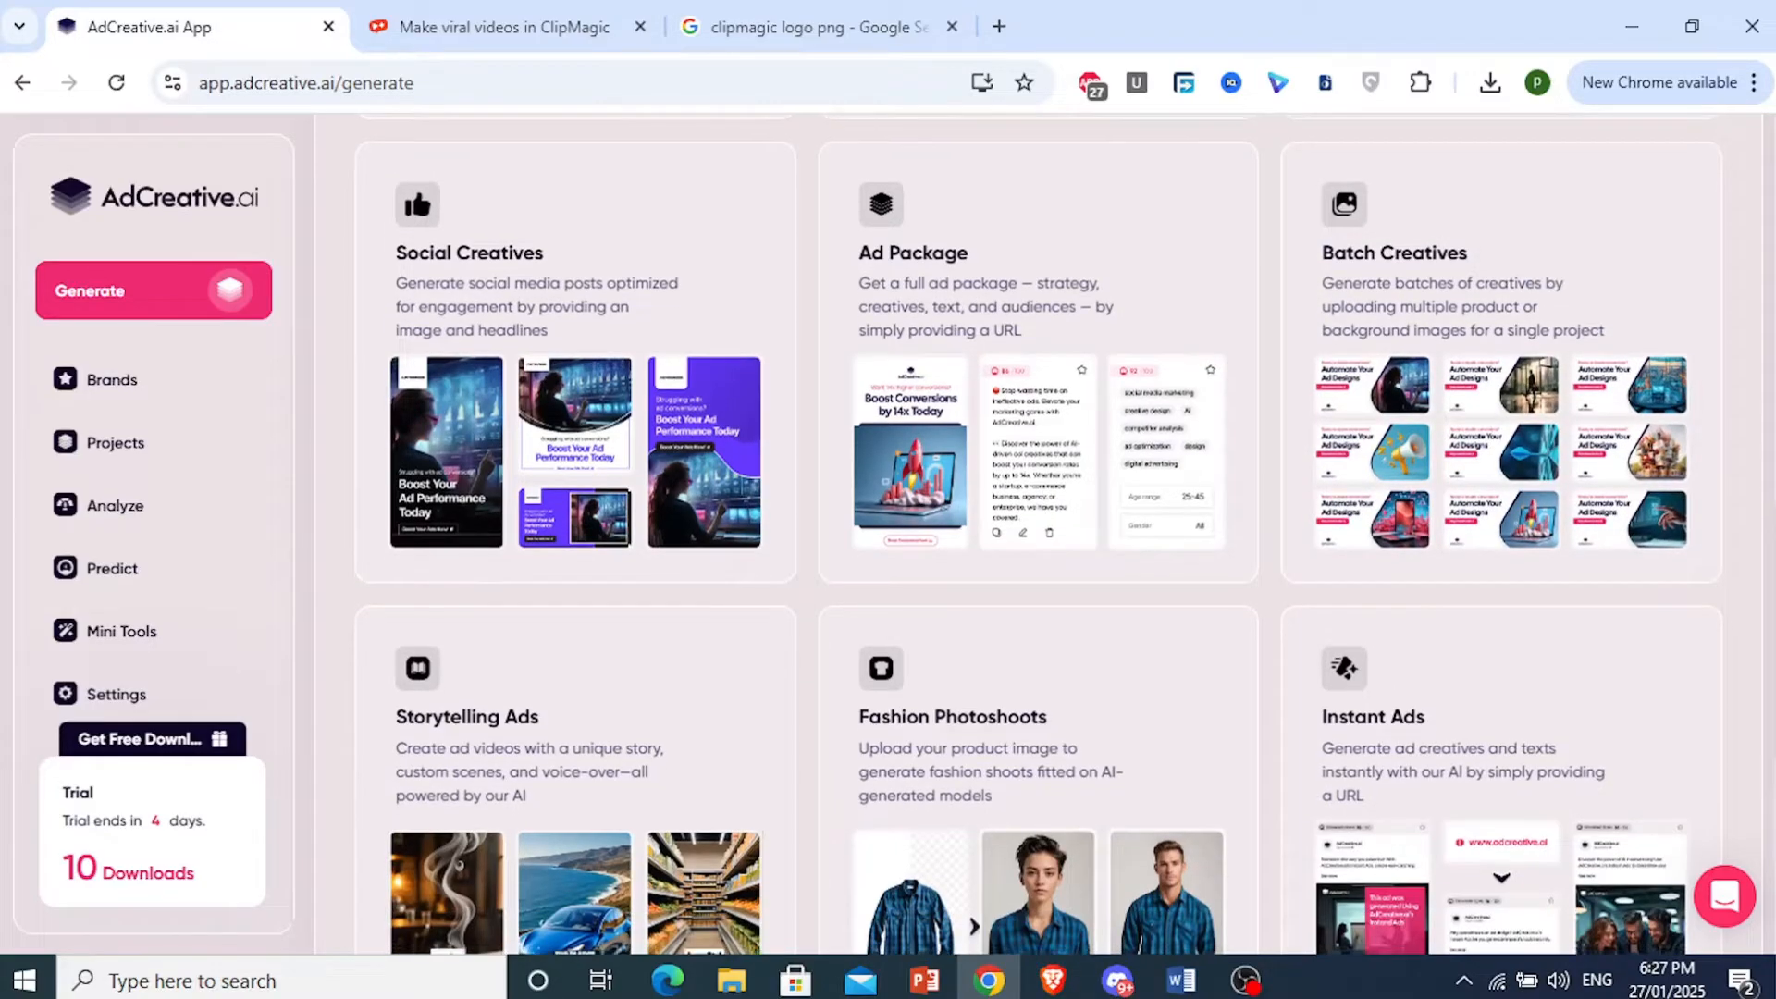
scroll(1039, 535, down, 3)
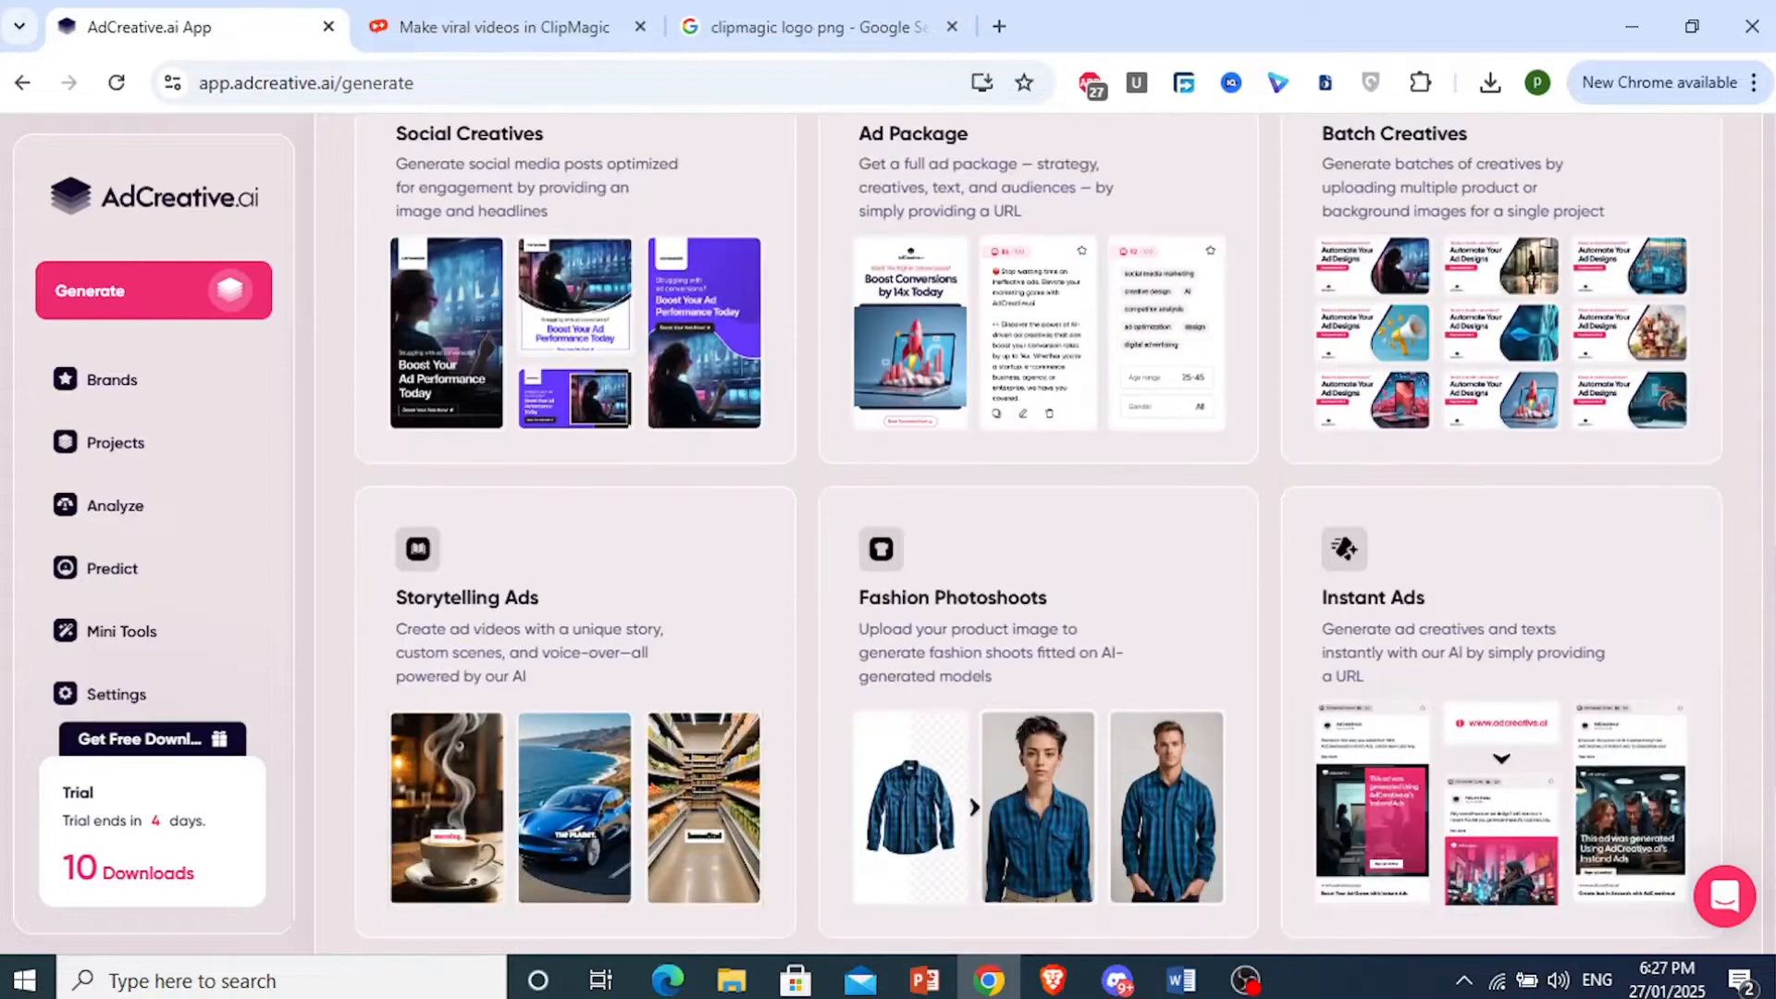
scroll(1039, 536, up, 1)
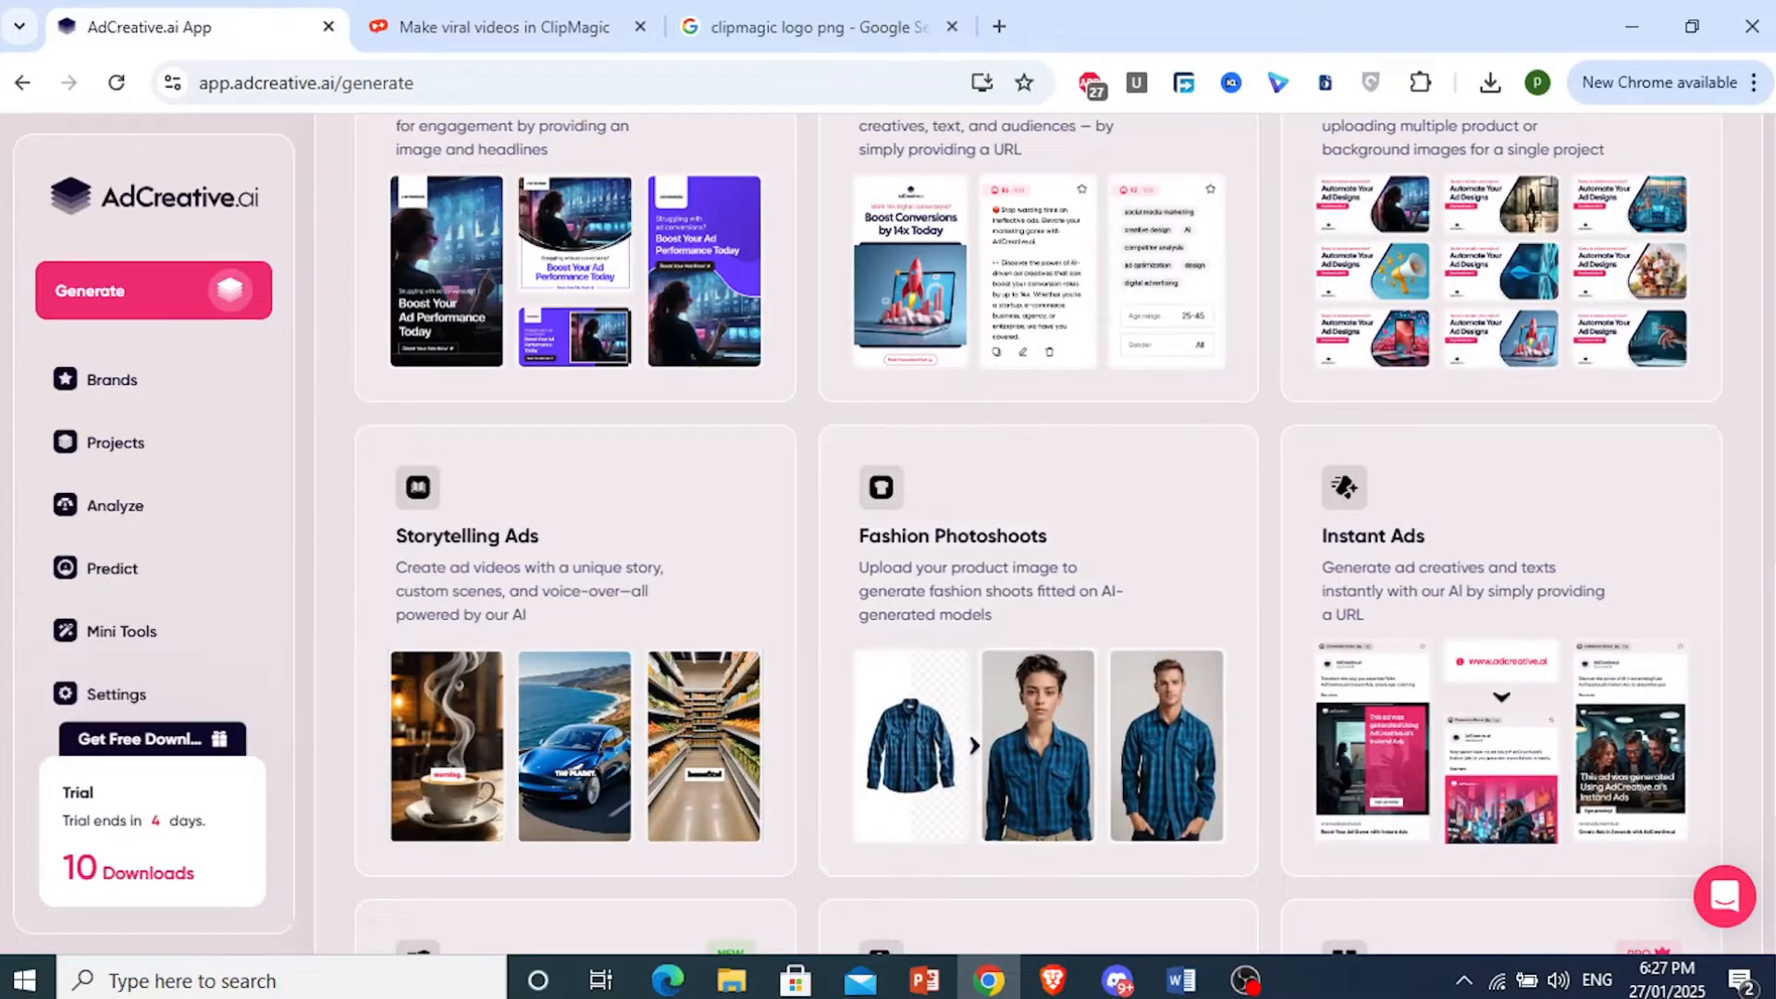
scroll(1038, 536, down, 5)
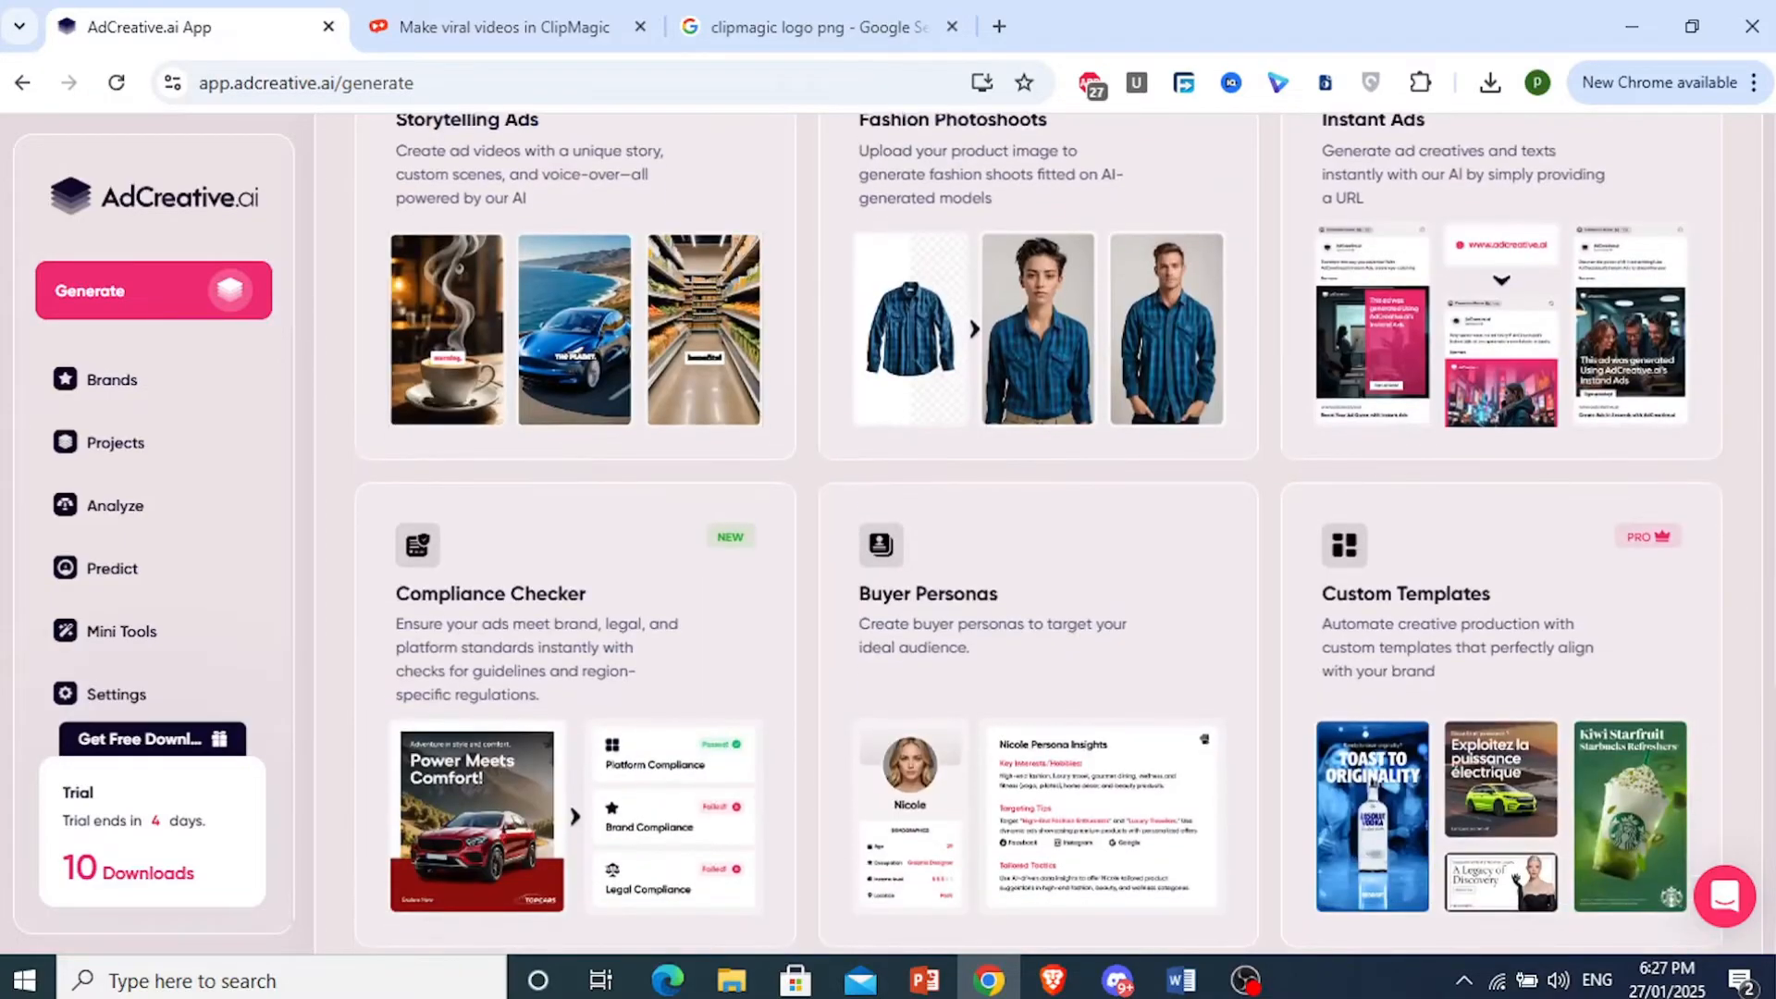
scroll(796, 903, down, 1)
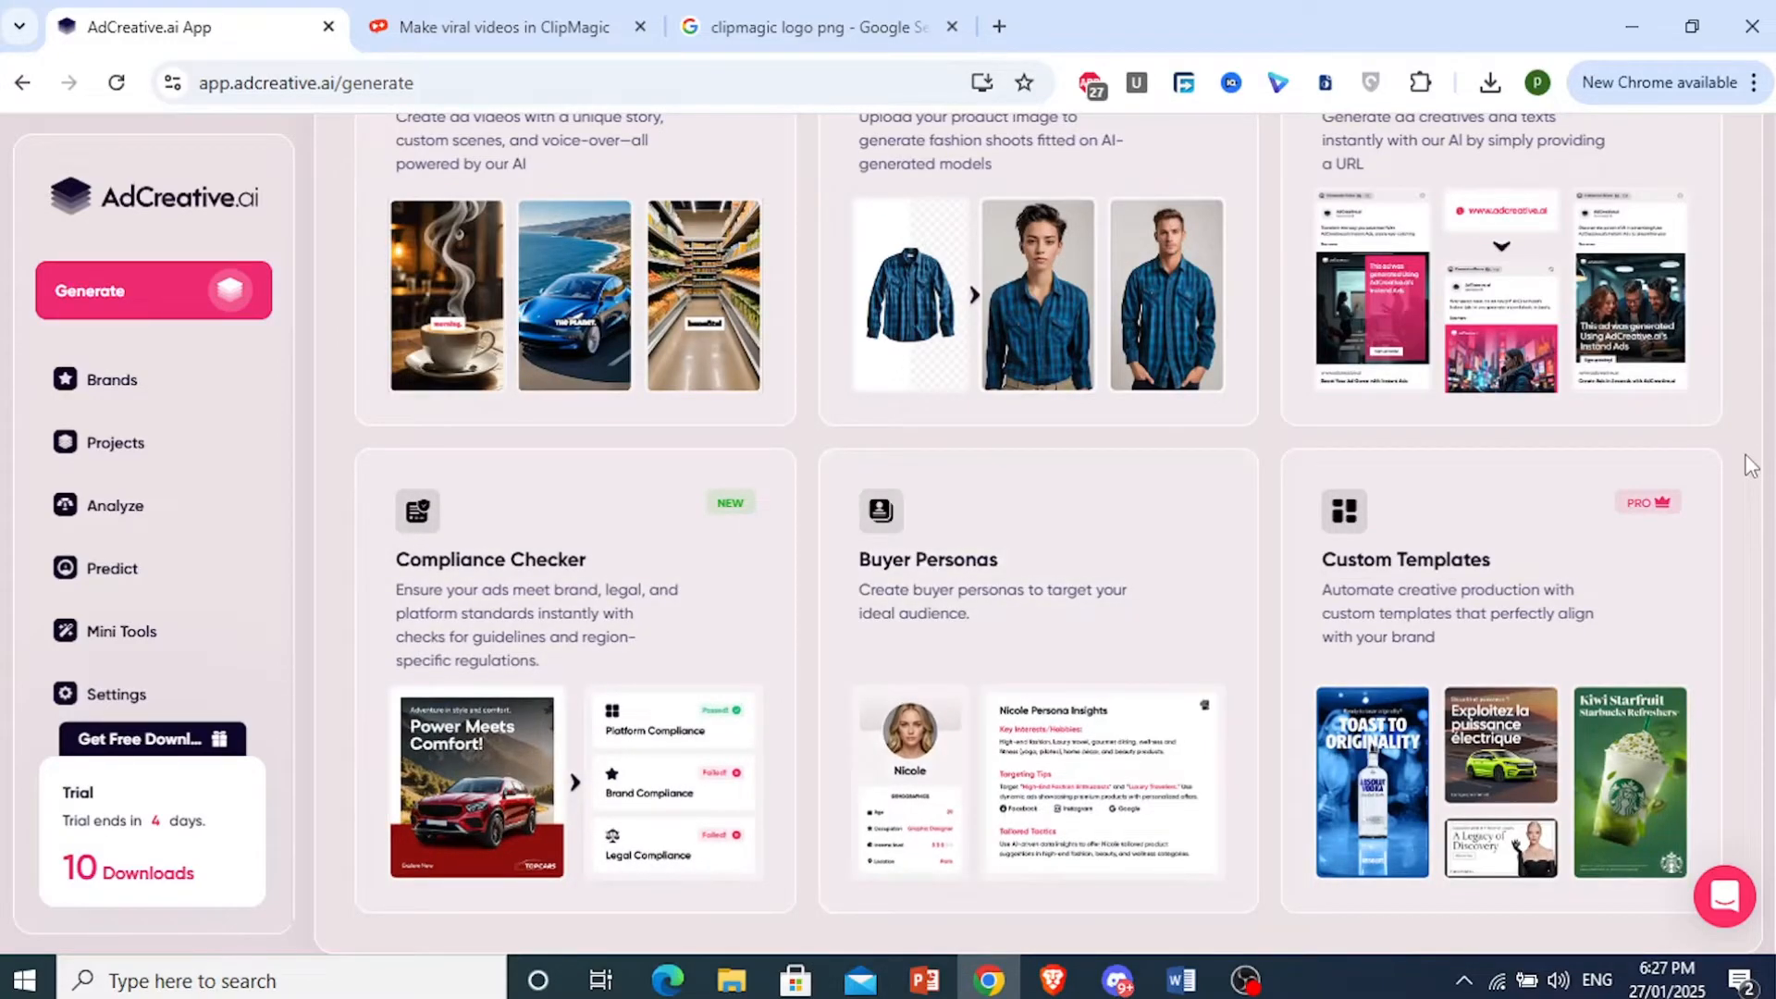
scroll(1746, 462, up, 10)
scroll(1038, 536, up, 2)
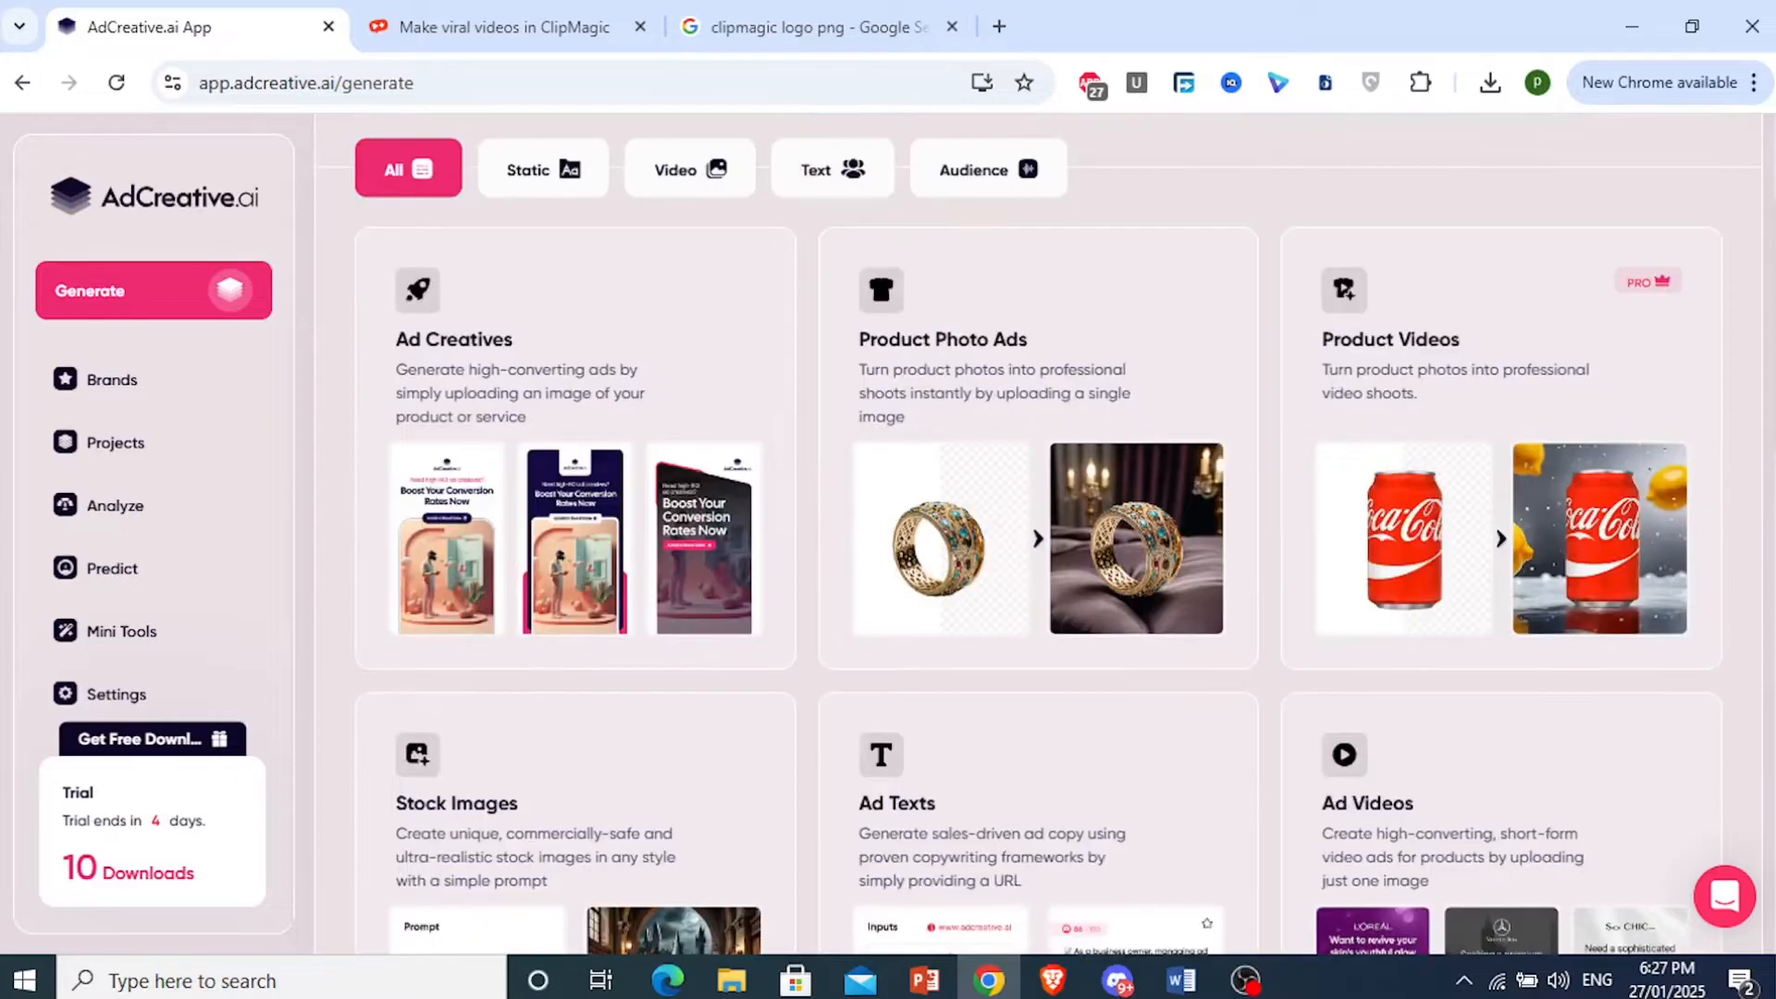
scroll(1038, 536, down, 1)
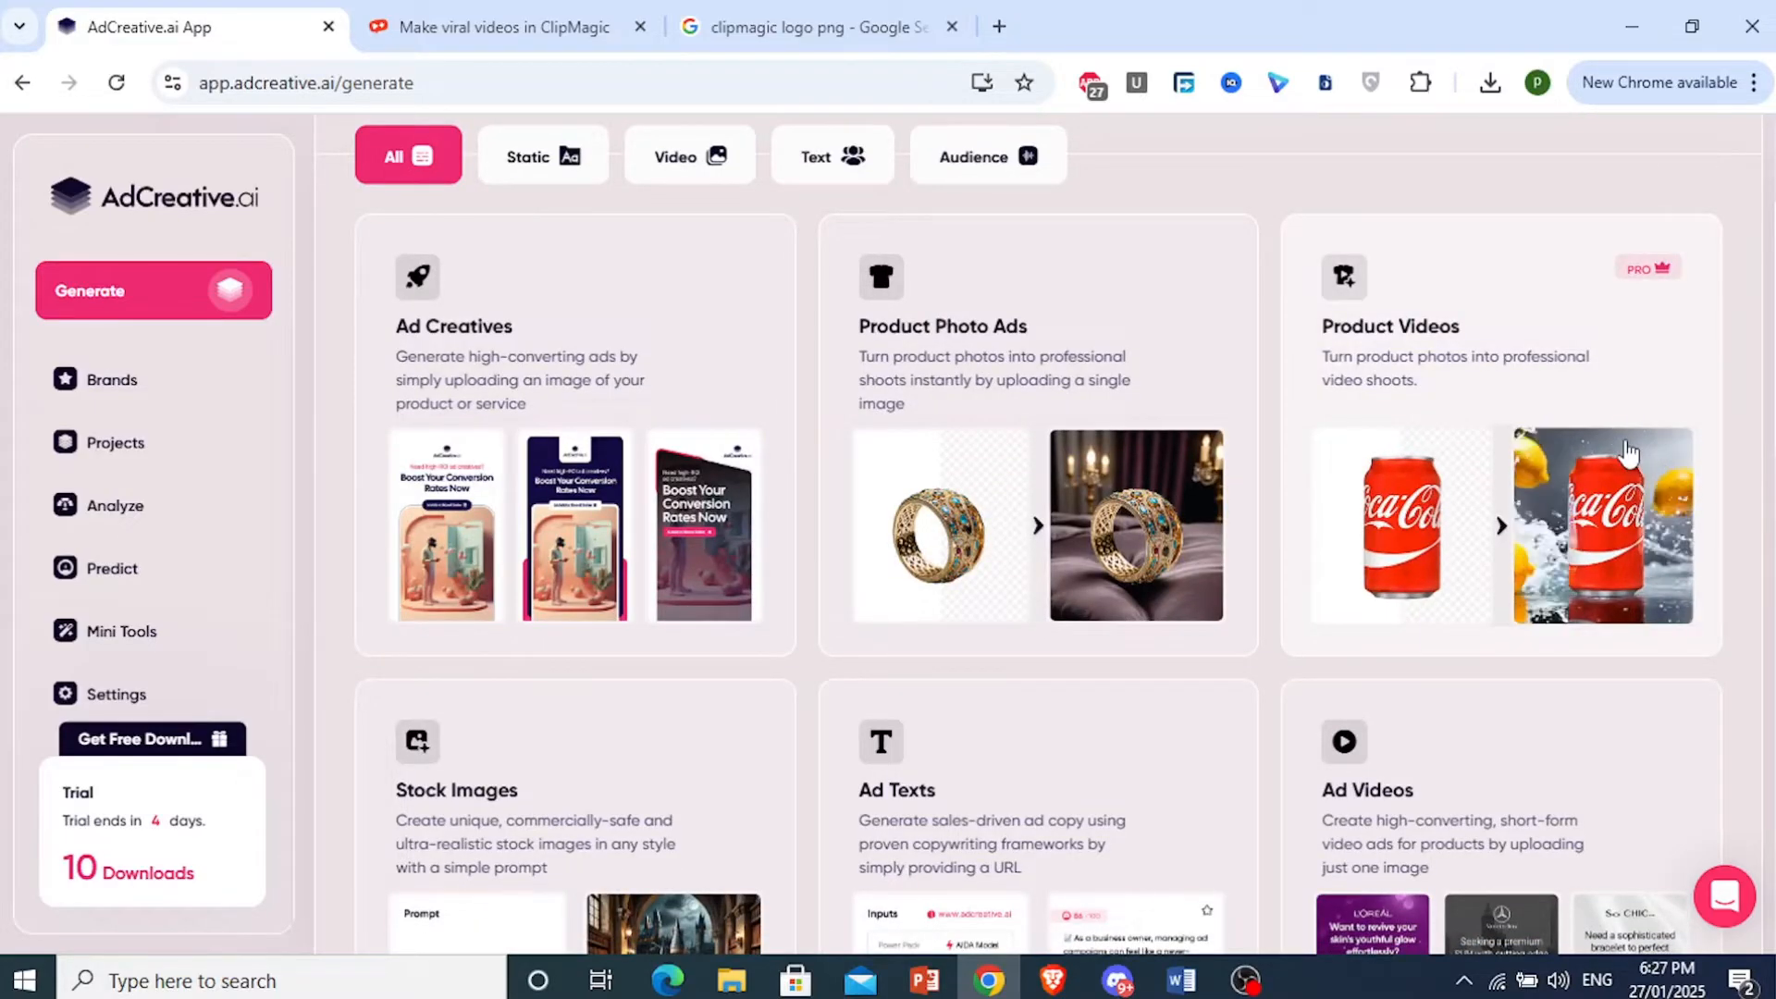
scroll(1038, 537, up, 1)
scroll(1510, 384, up, 2)
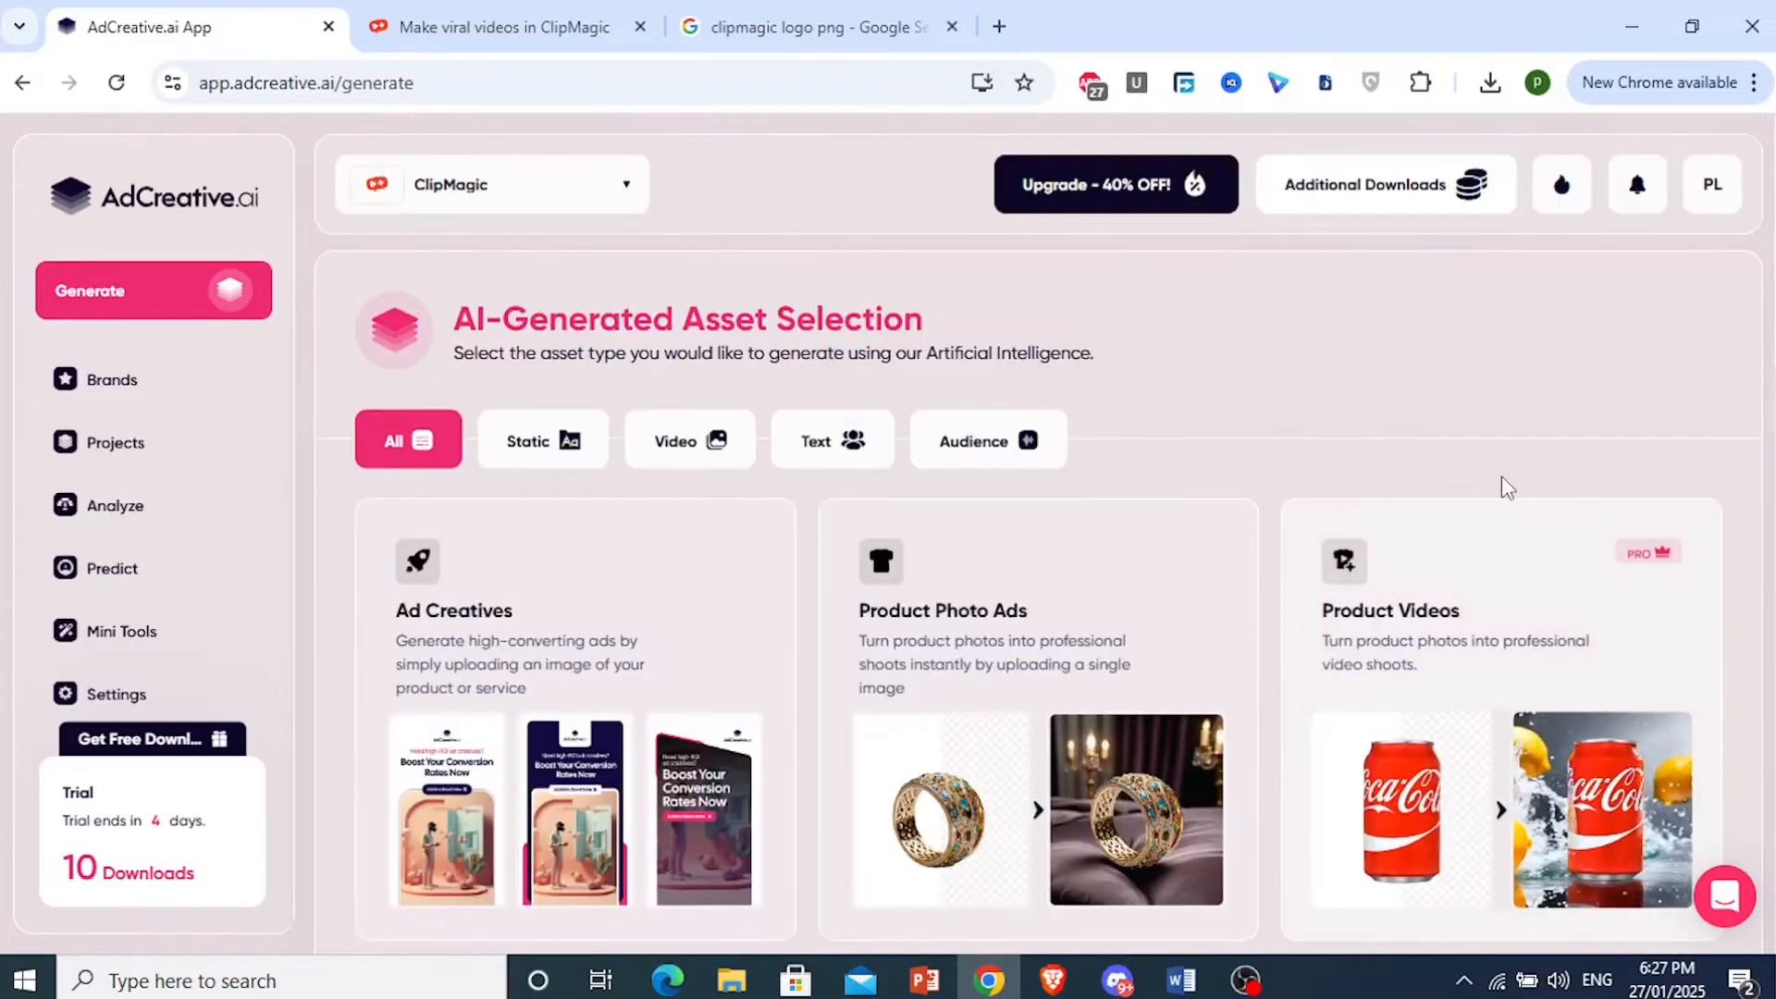
scroll(1038, 536, down, 10)
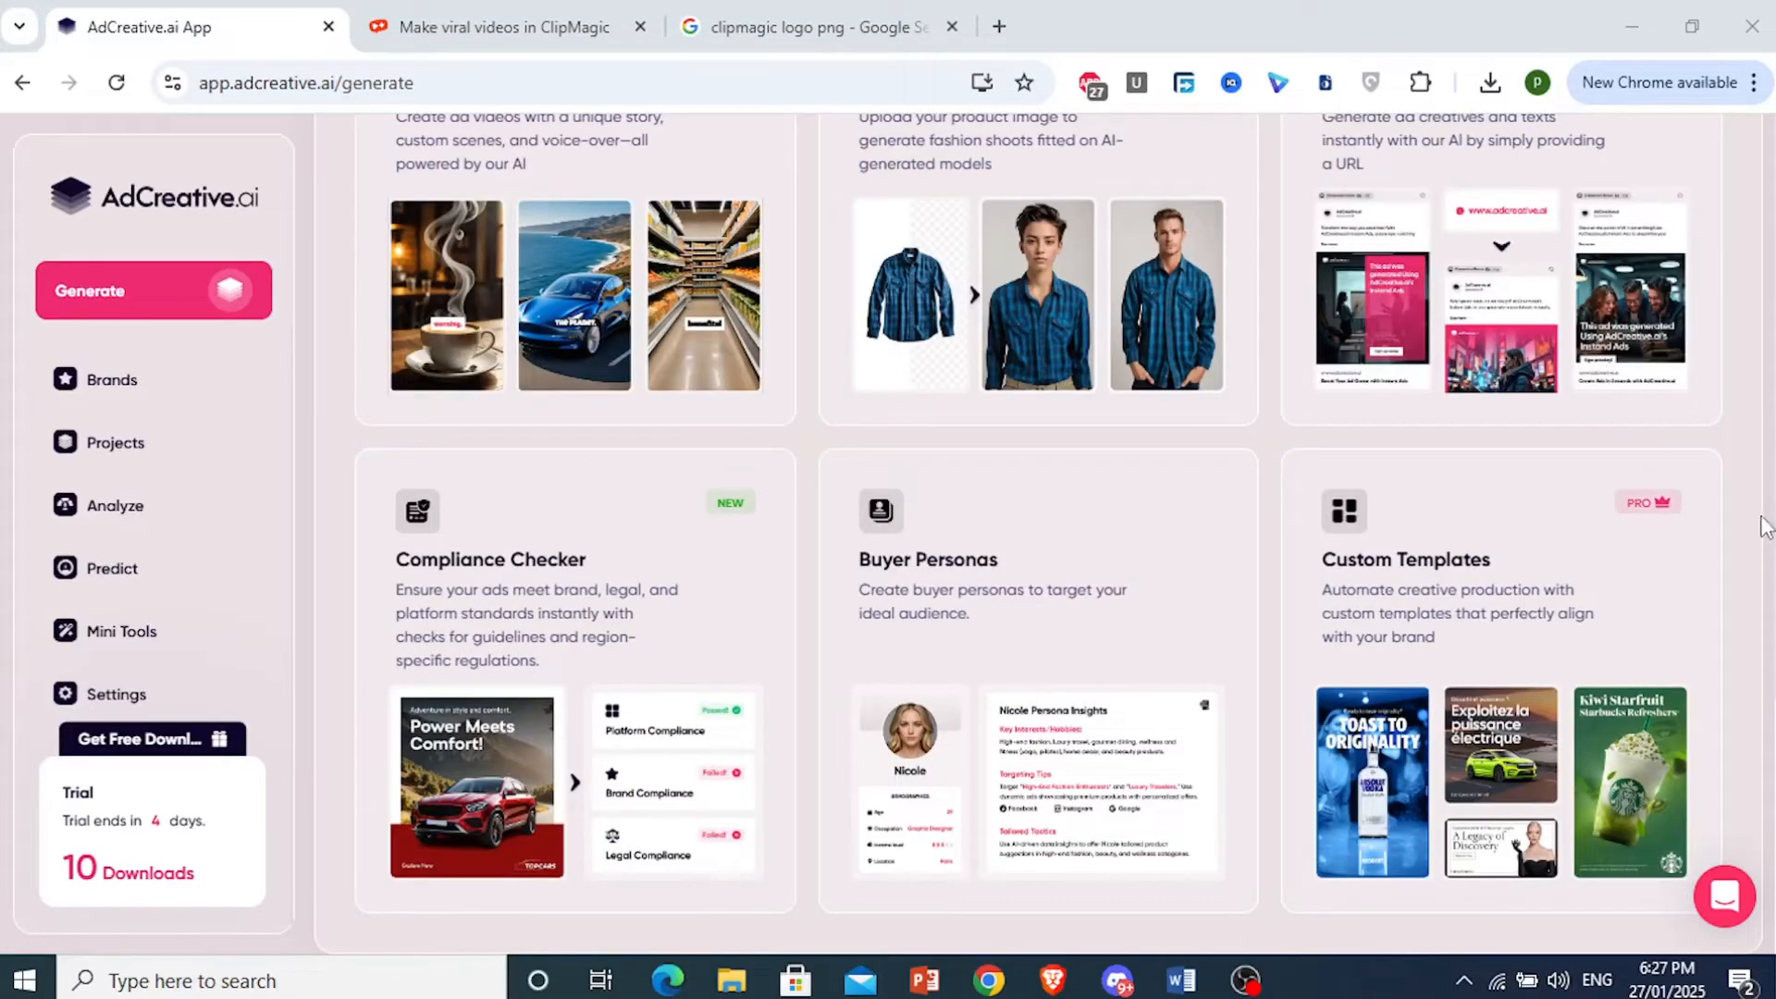
scroll(1760, 519, up, 15)
scroll(1045, 536, up, 5)
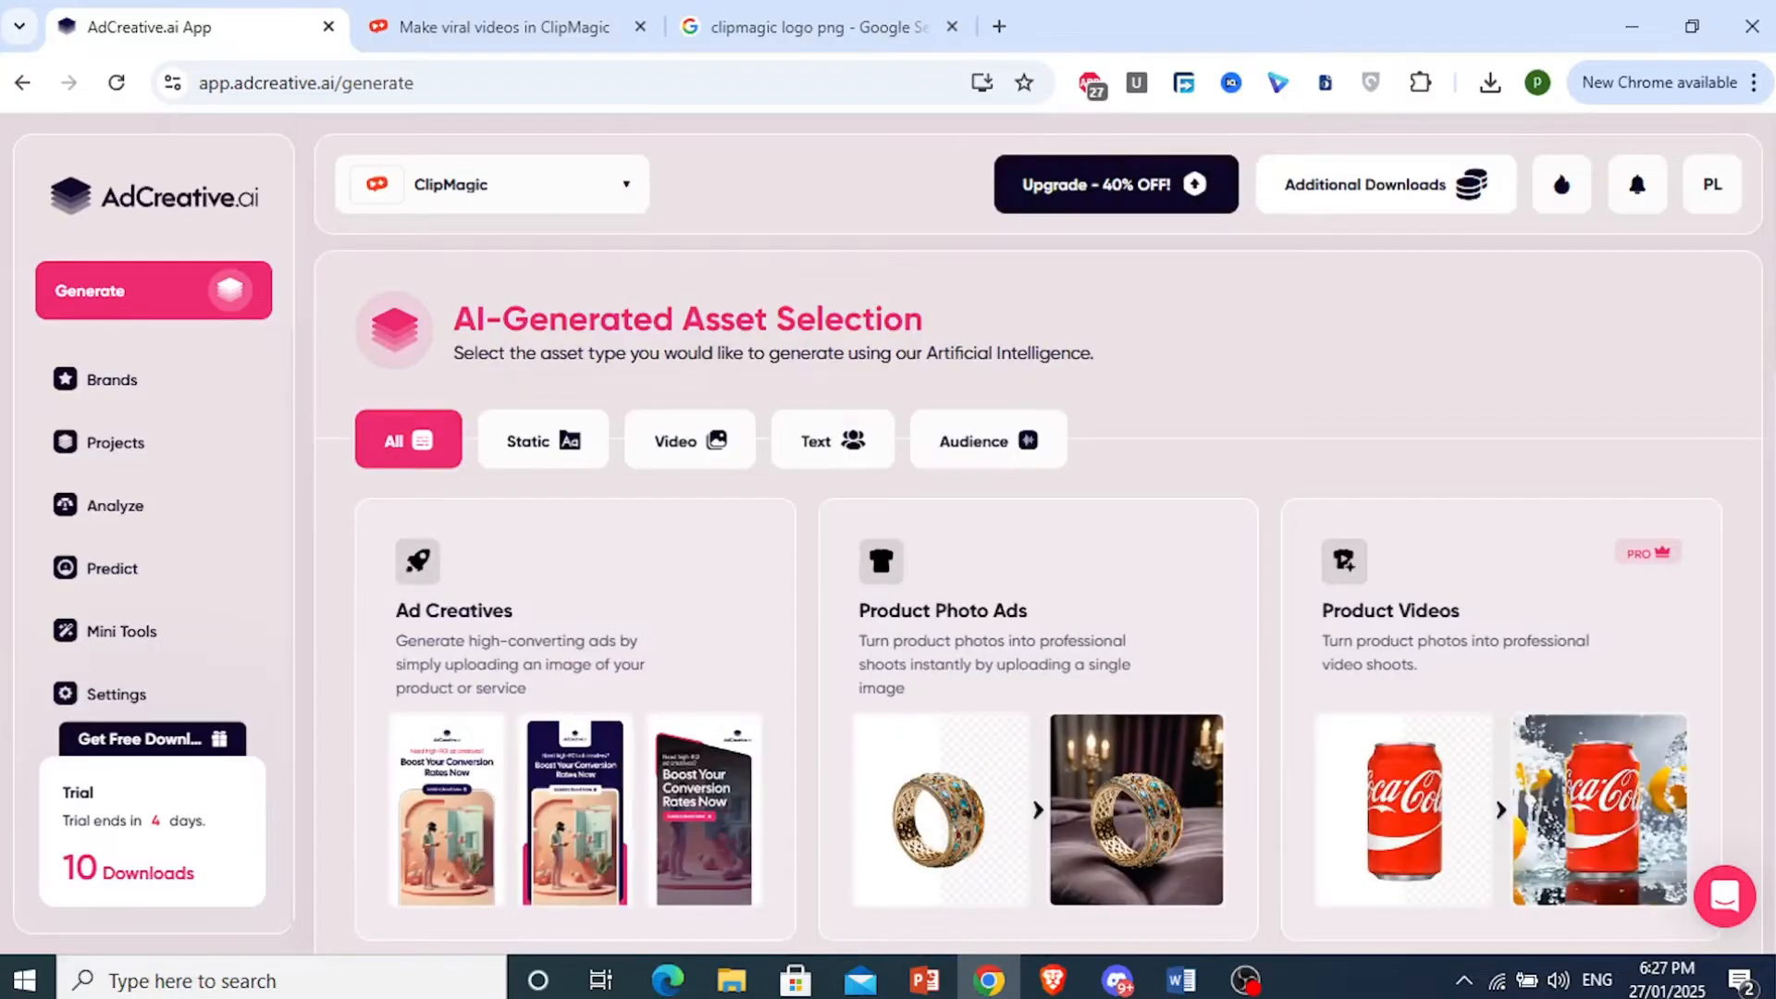
Step: Start an Ad Creatives project for ClipMagic and confirm Post Size (1080x1080) as the creative size
scroll(1027, 276, down, 3)
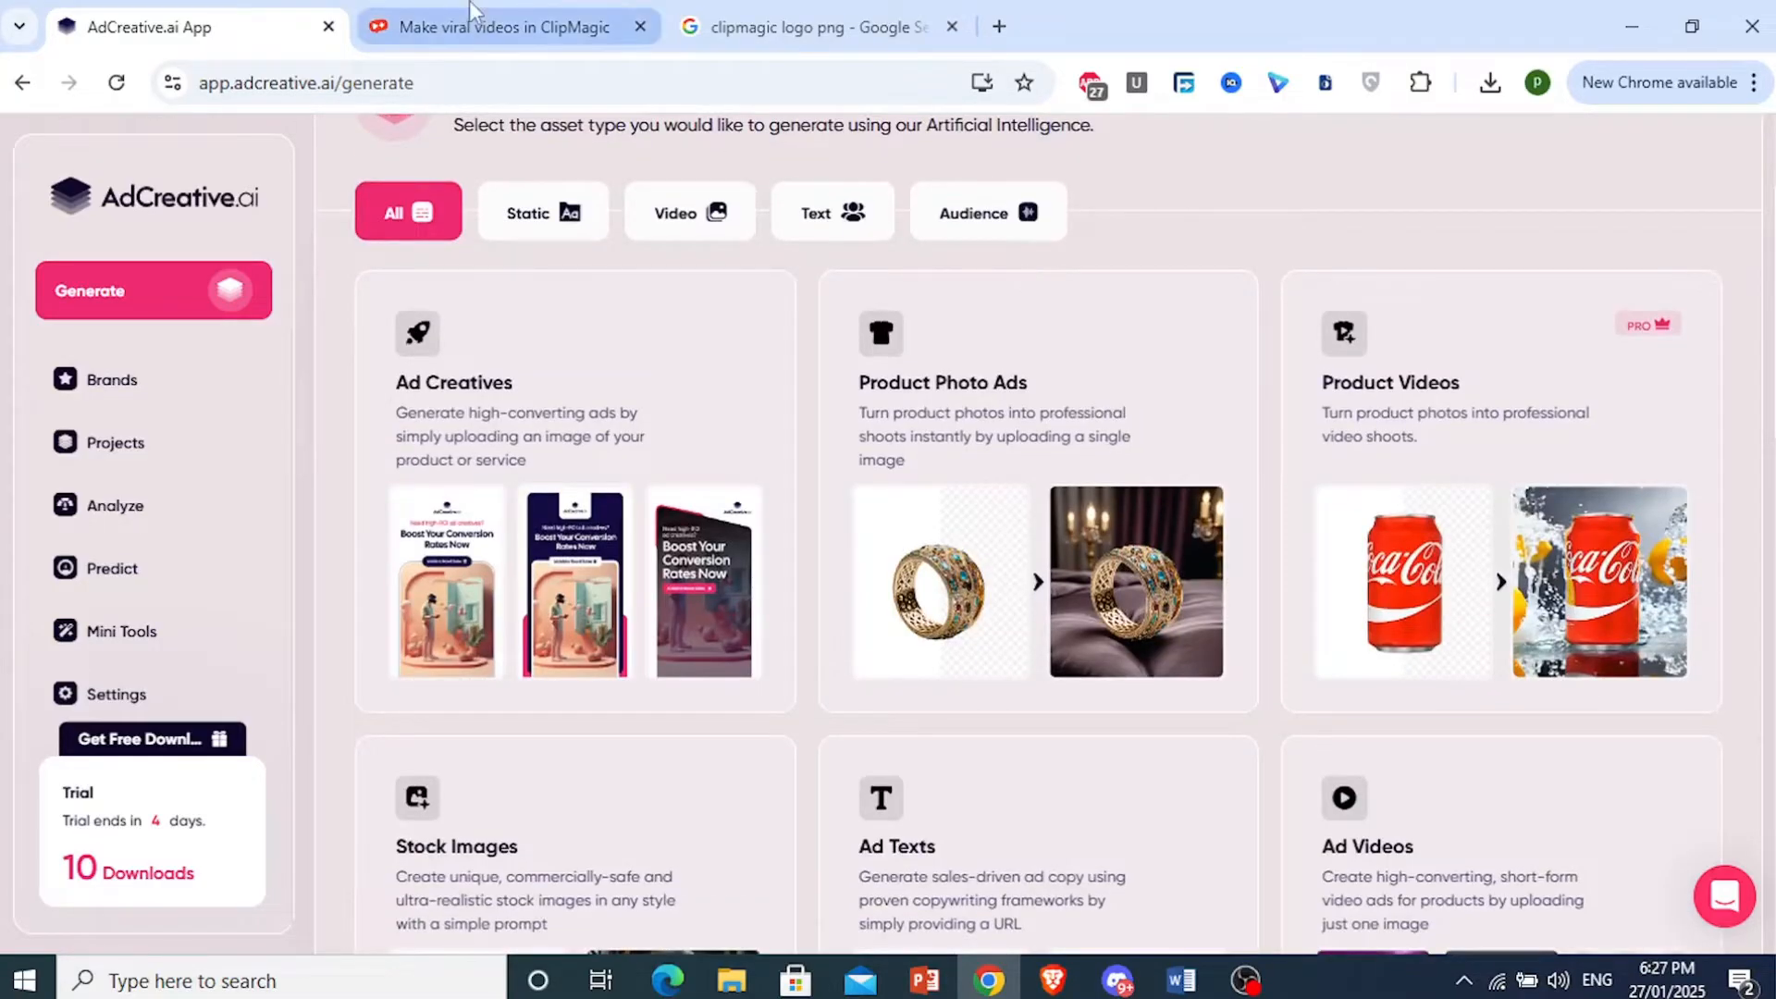
click(481, 27)
click(195, 27)
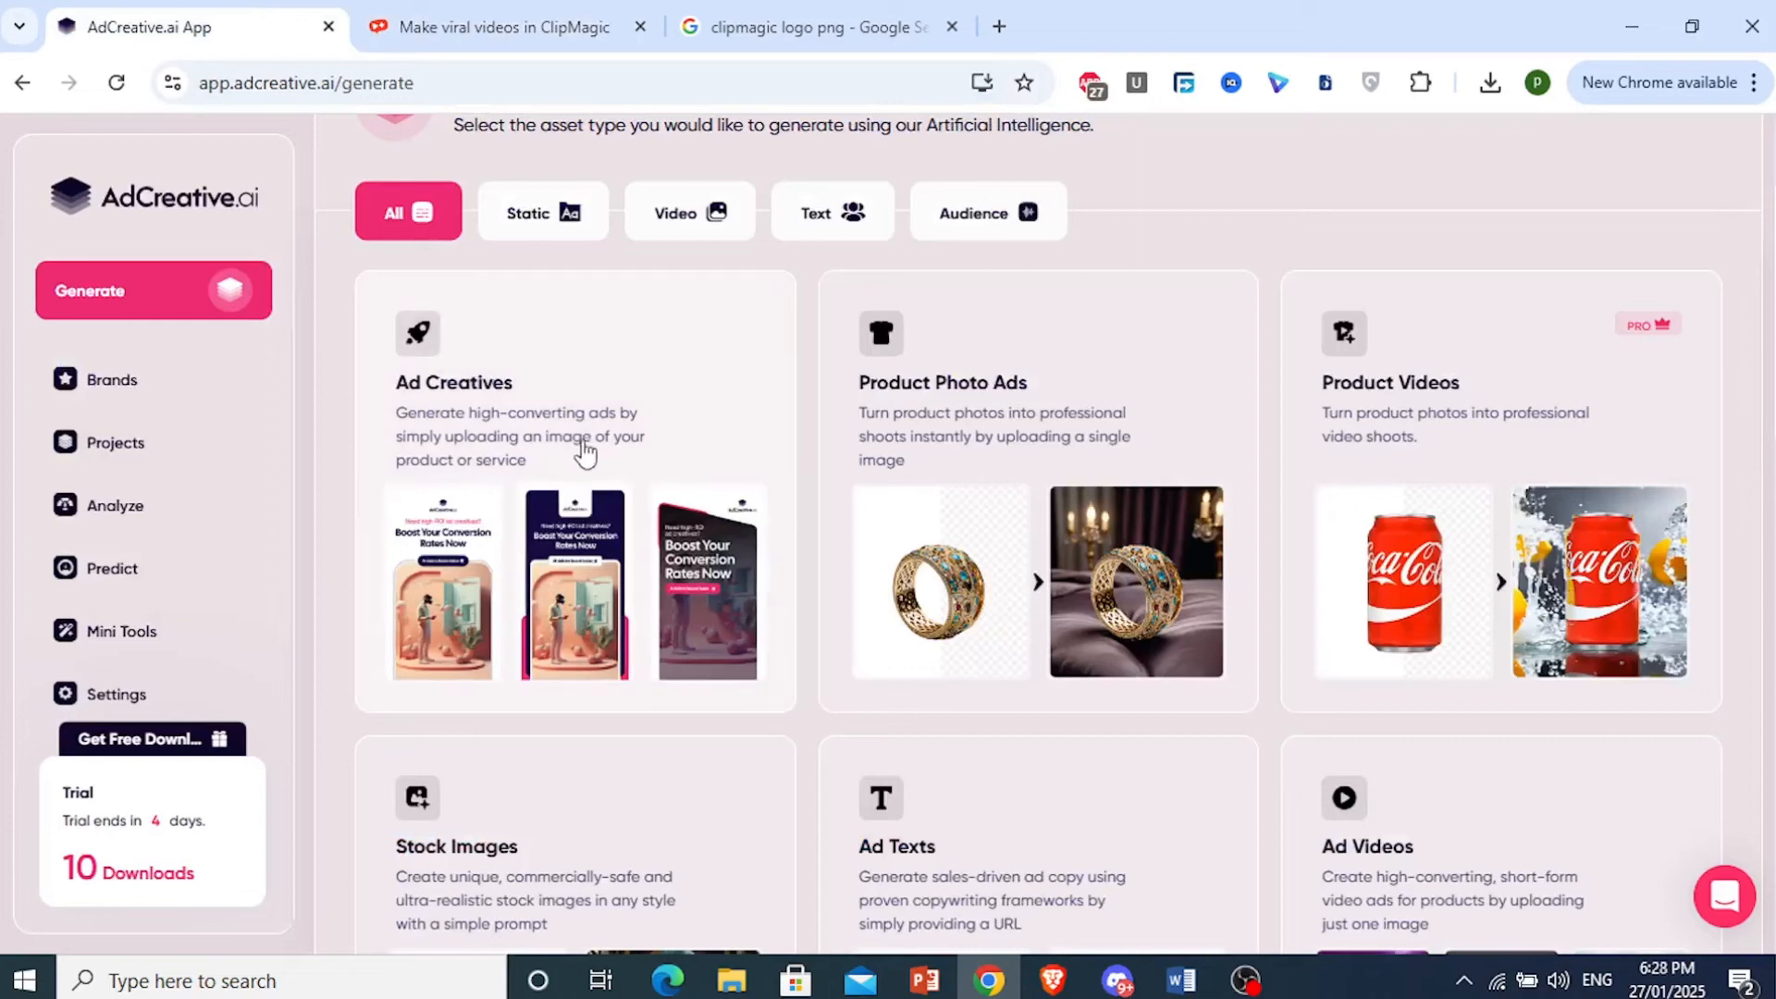
click(490, 453)
scroll(1320, 484, down, 2)
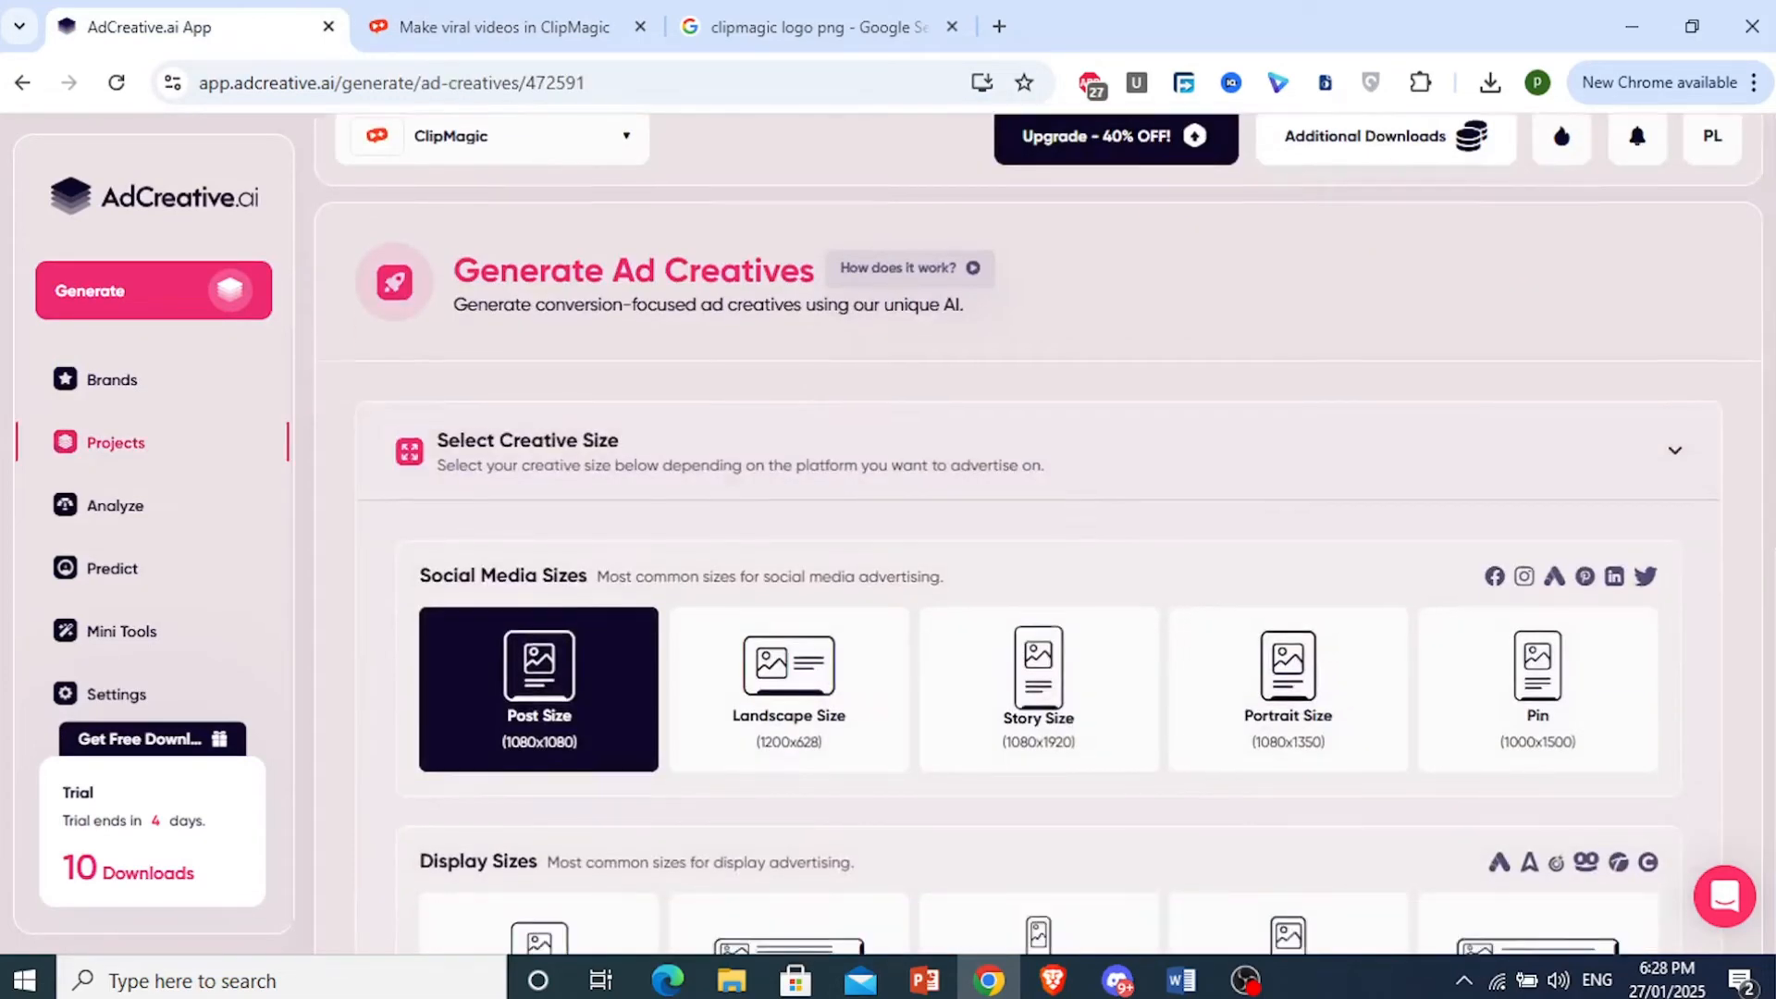
scroll(1044, 536, down, 2)
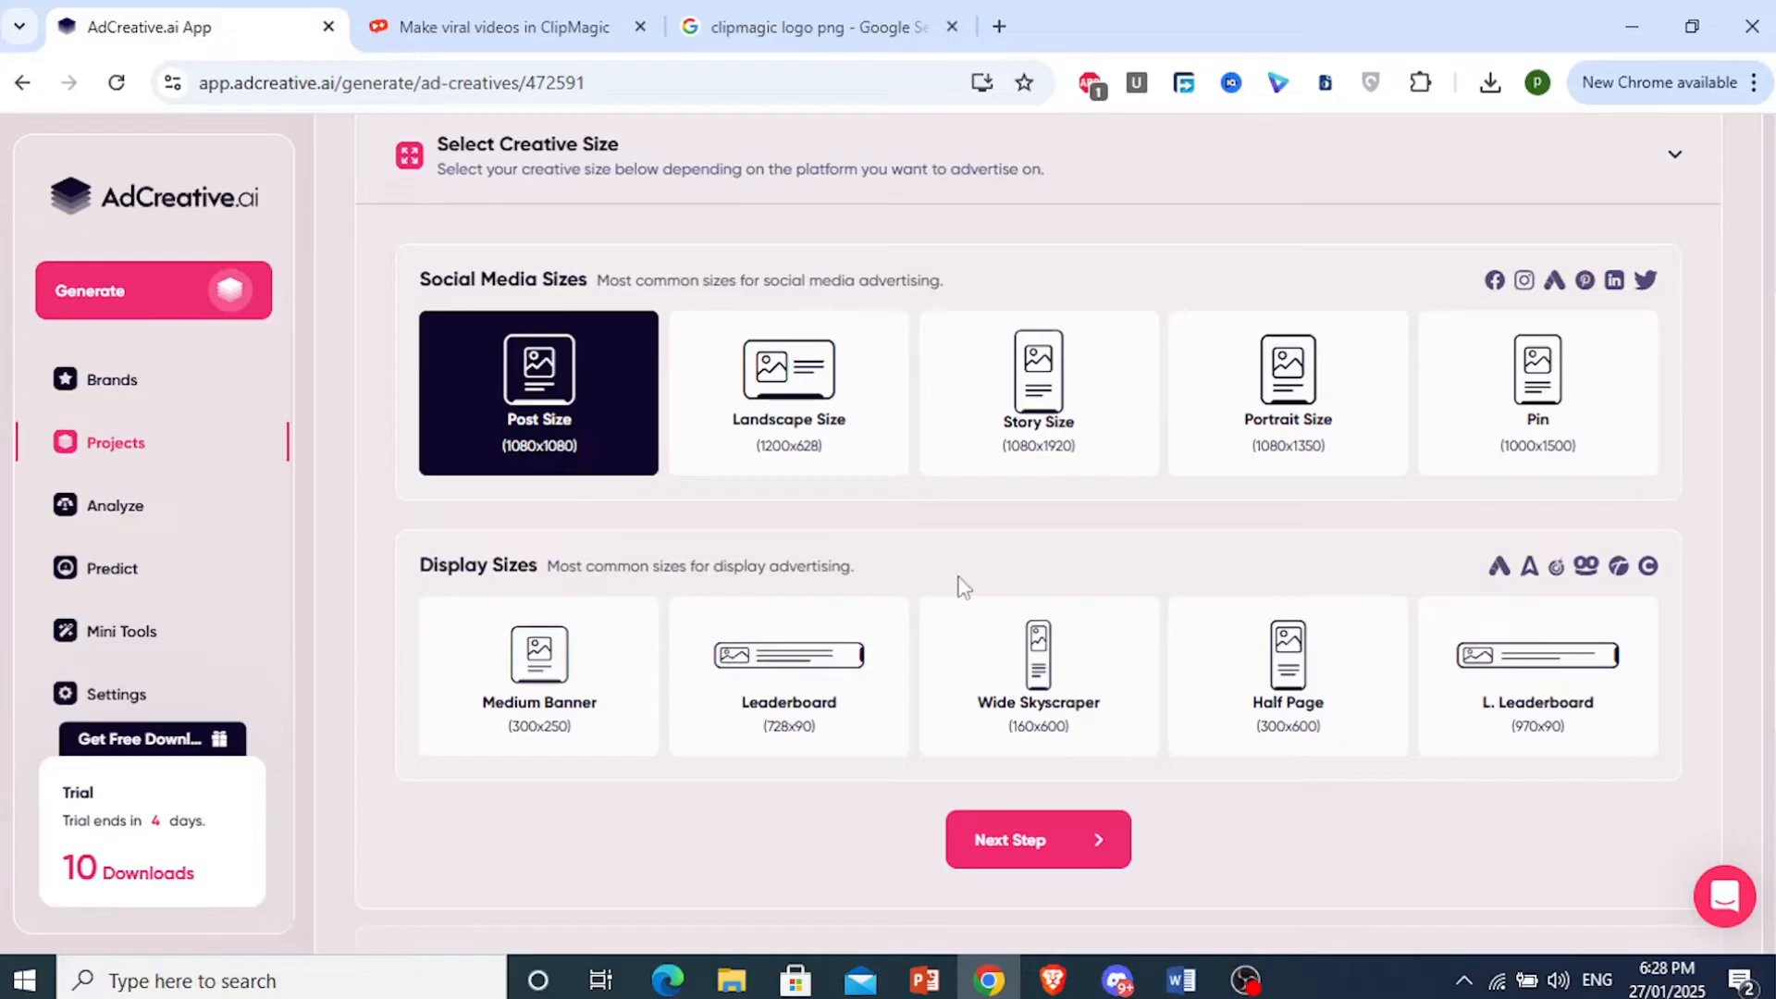
click(1057, 848)
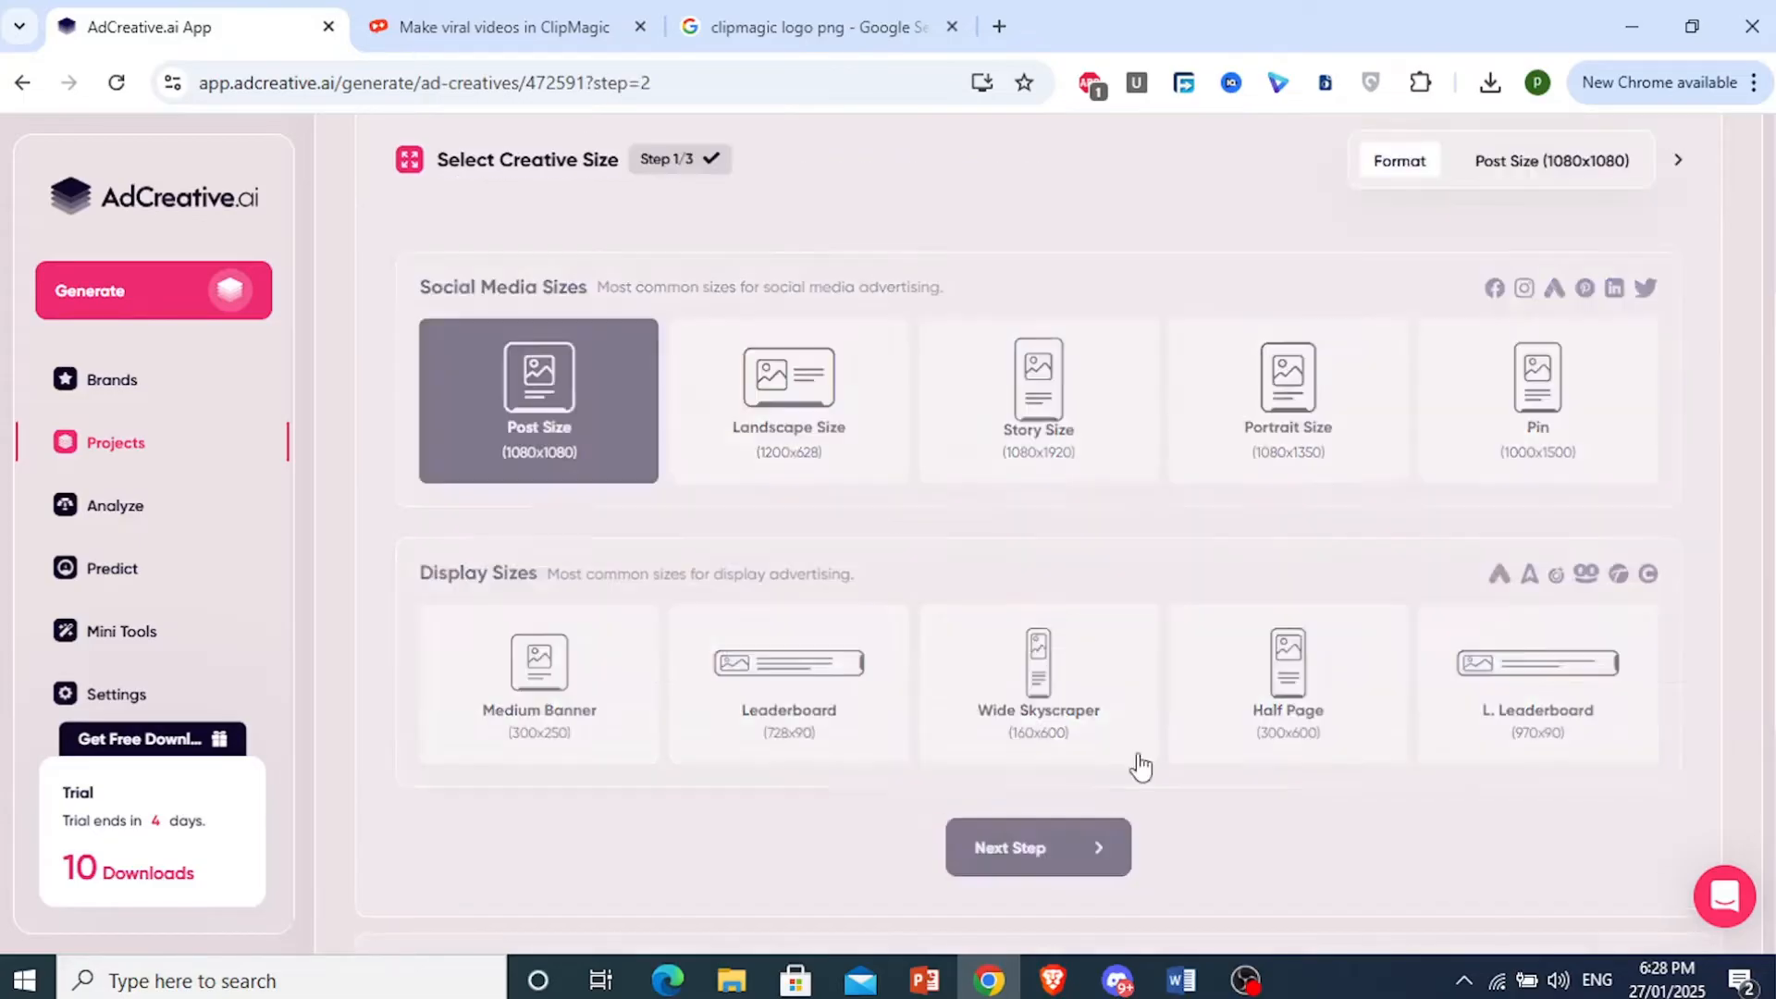
Step: Open the AI text generation form for the on-image texts and check the tone options, keeping Professional
drag(1772, 370, 1772, 396)
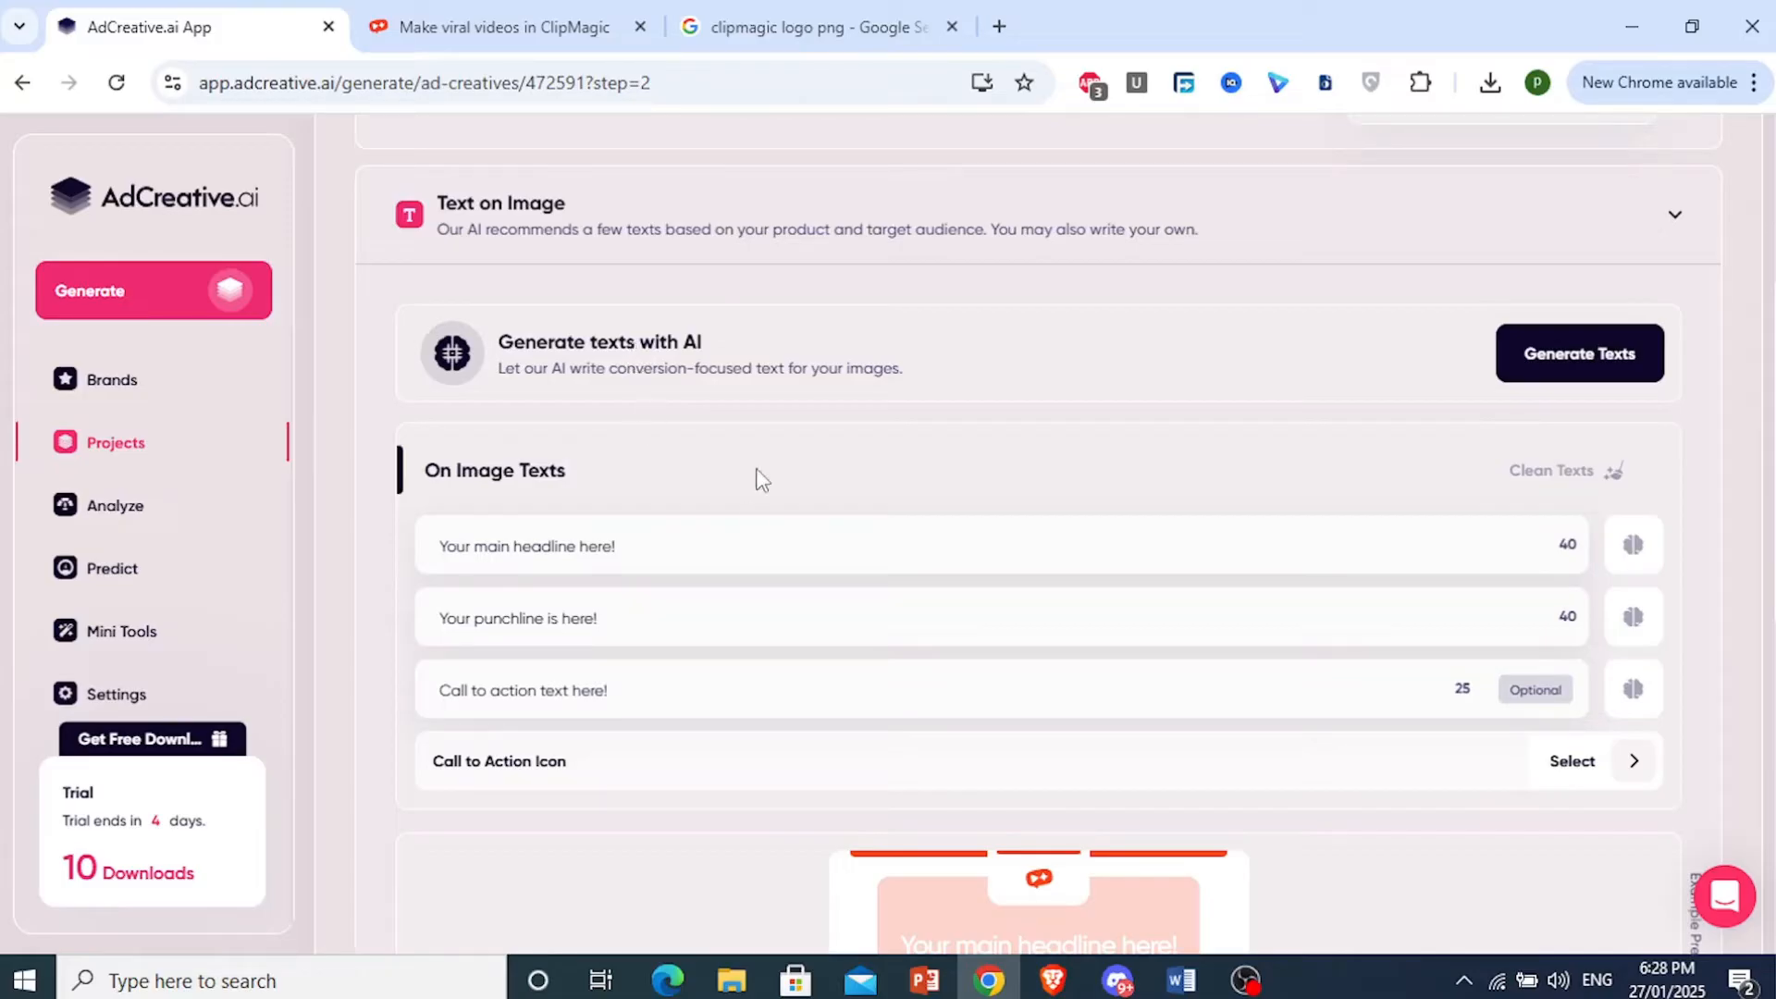
scroll(1142, 555, down, 7)
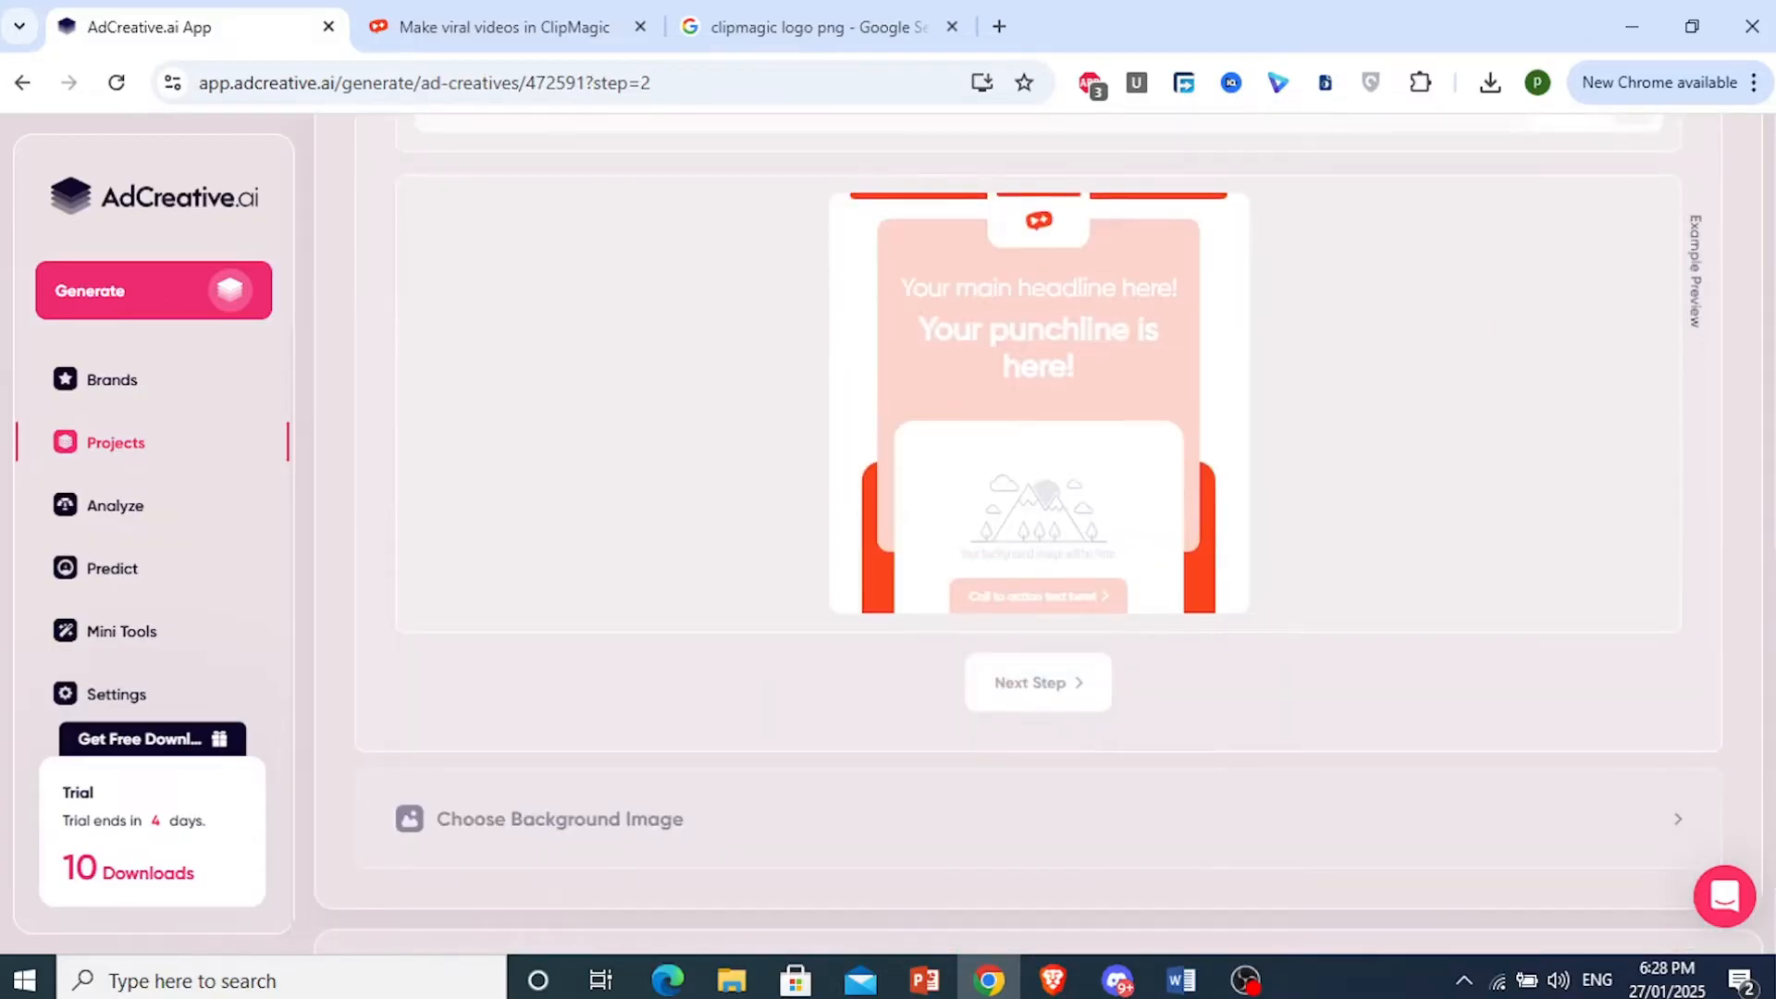
scroll(1471, 629, up, 7)
click(1555, 370)
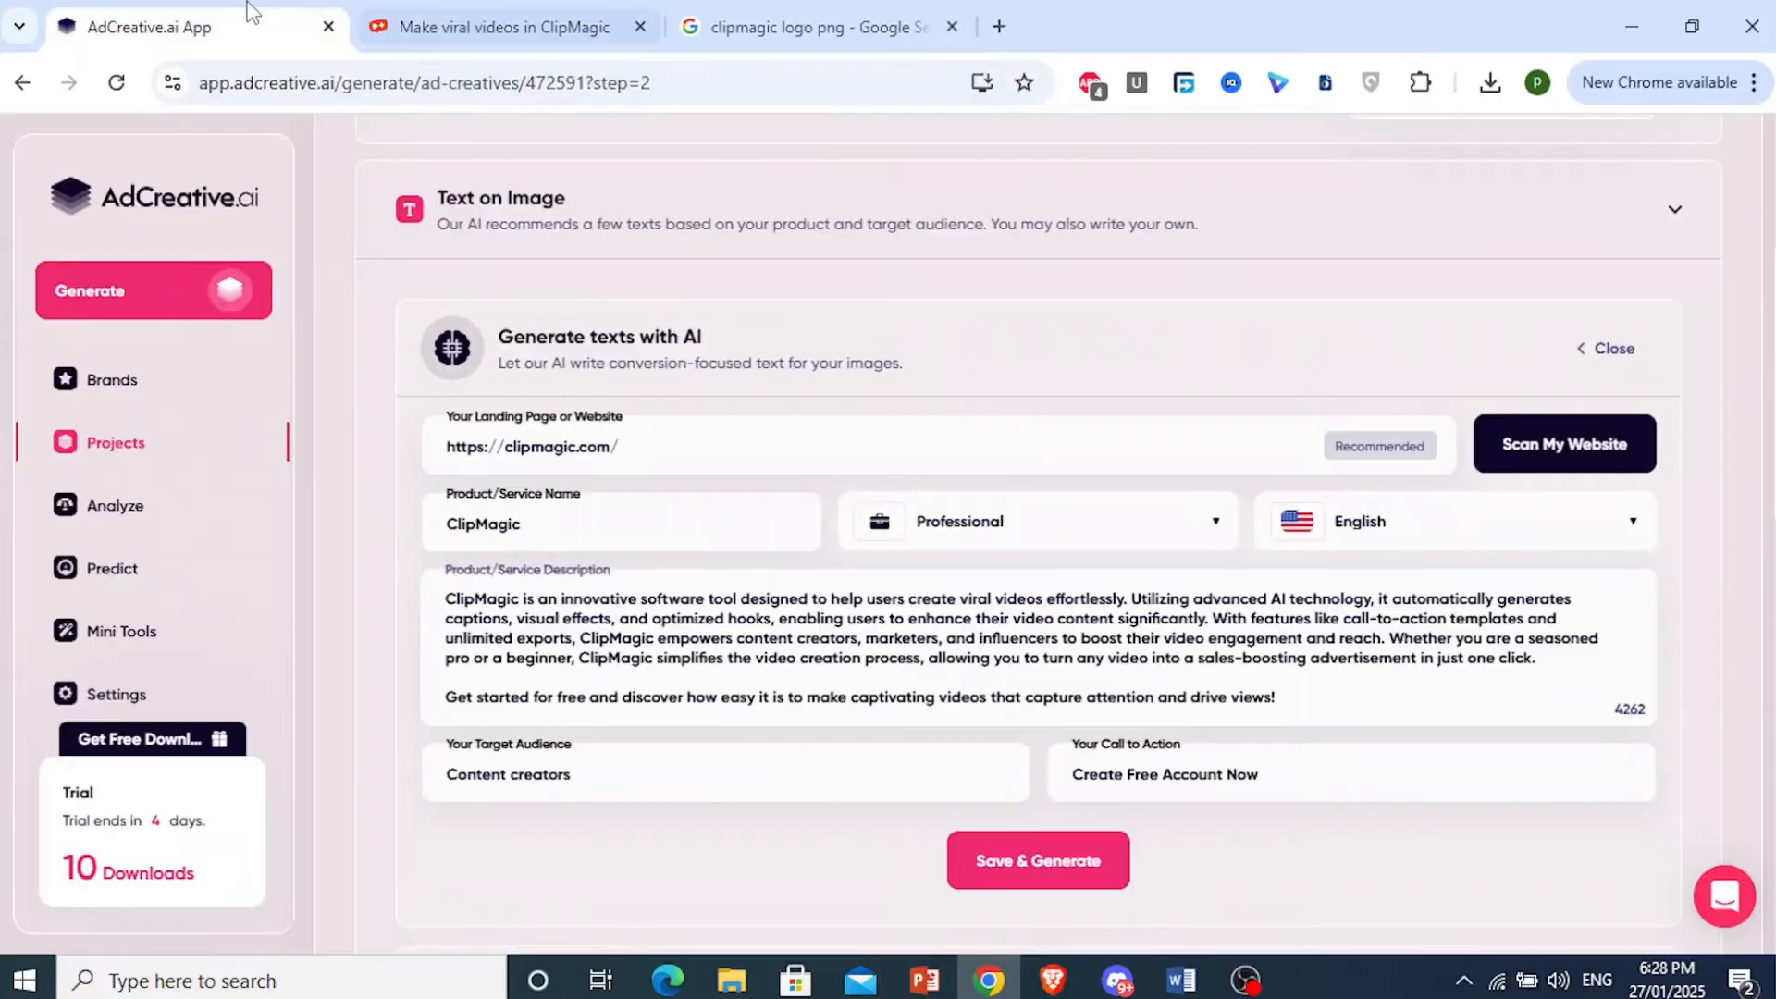
click(1043, 523)
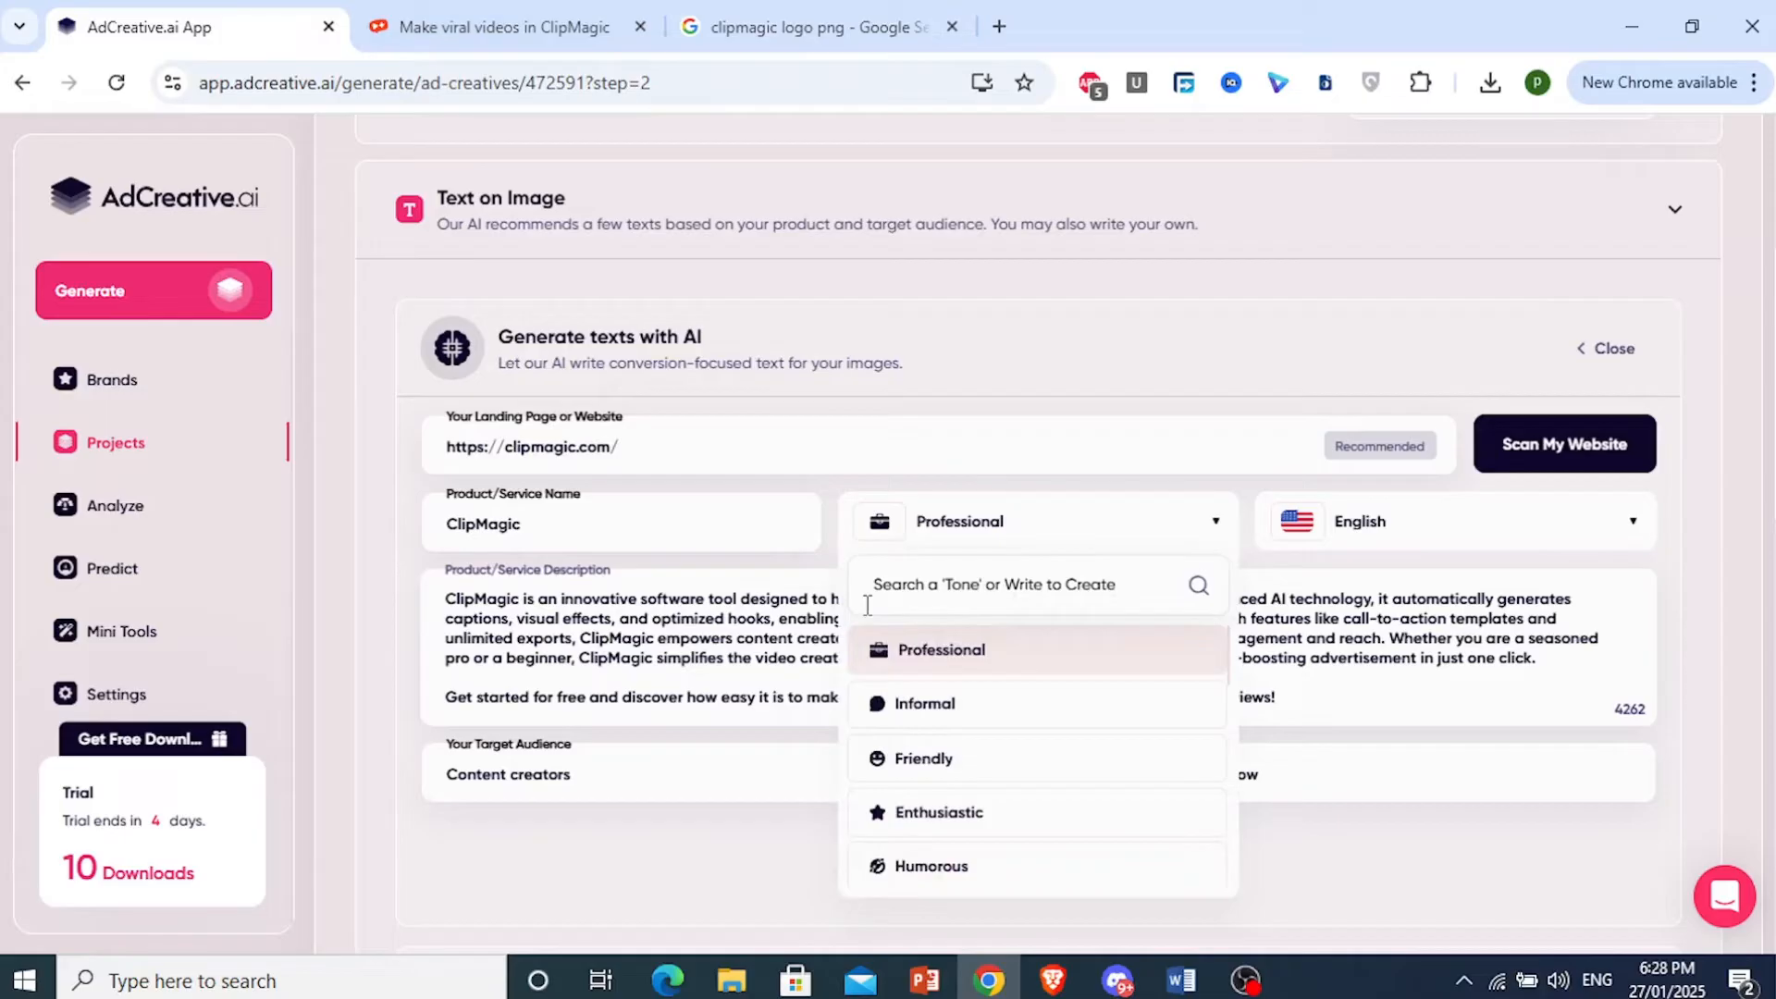
click(751, 231)
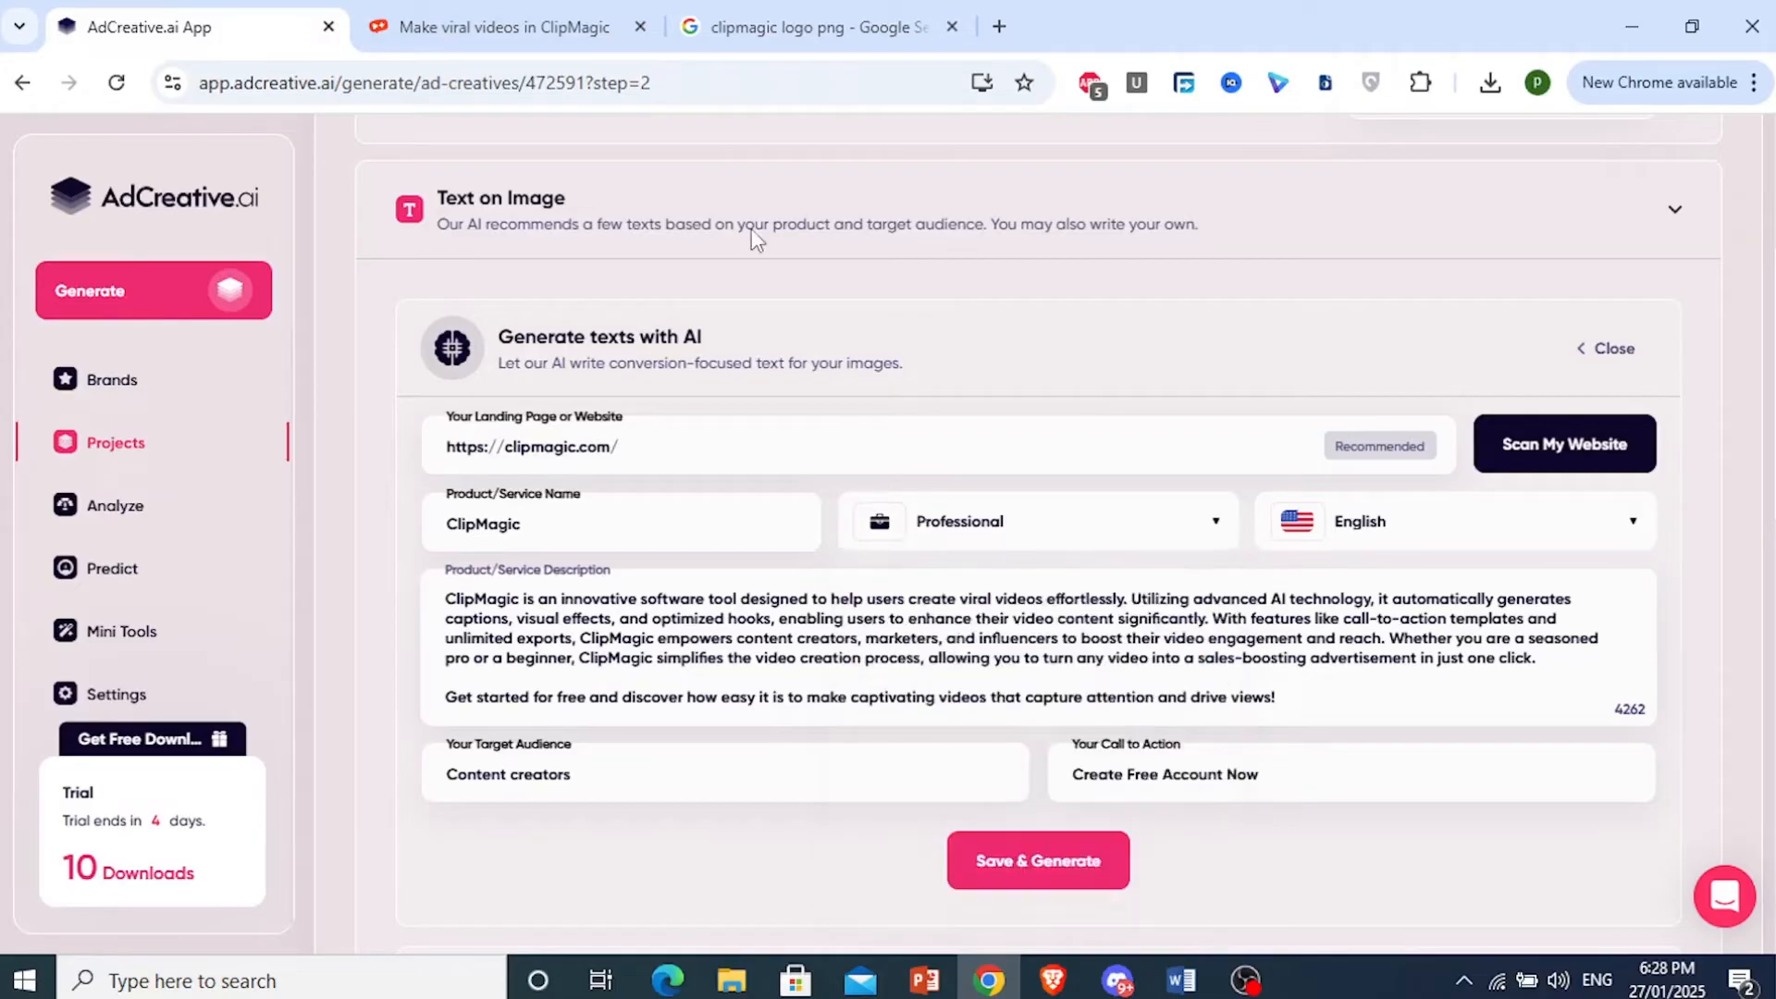
Step: Check the language options, keep English, and generate the on-image texts from the ClipMagic details
scroll(1645, 329, down, 3)
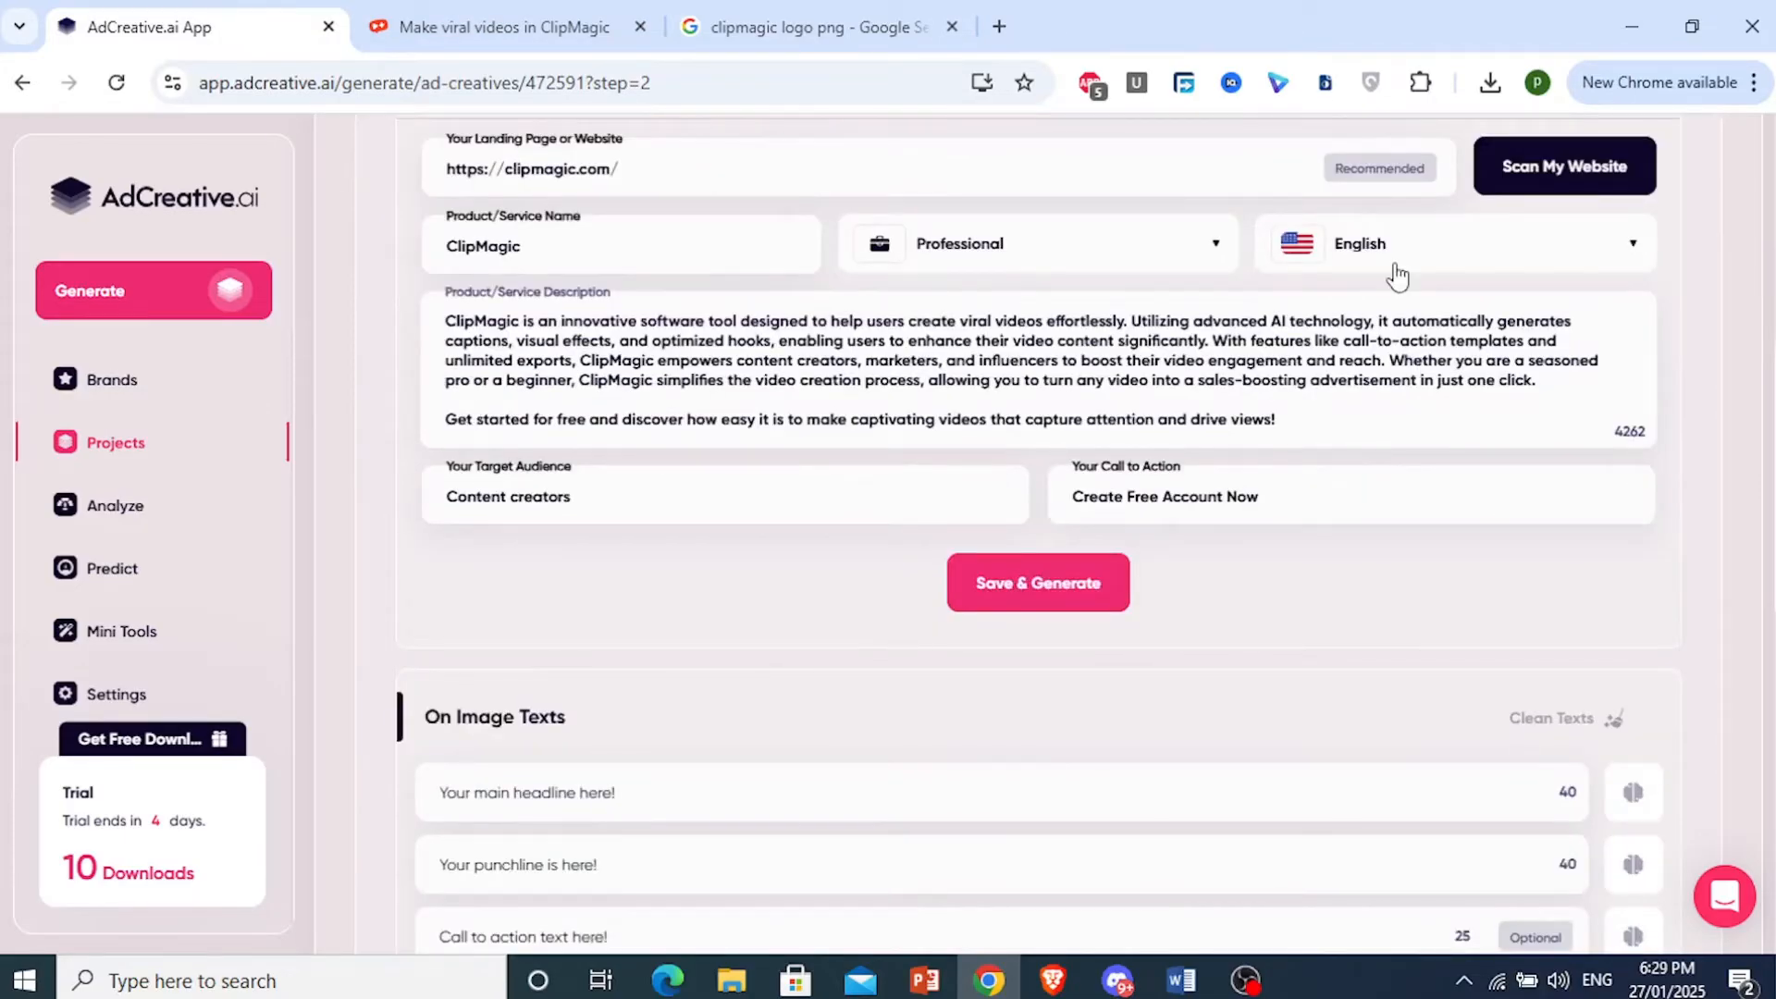
click(1398, 275)
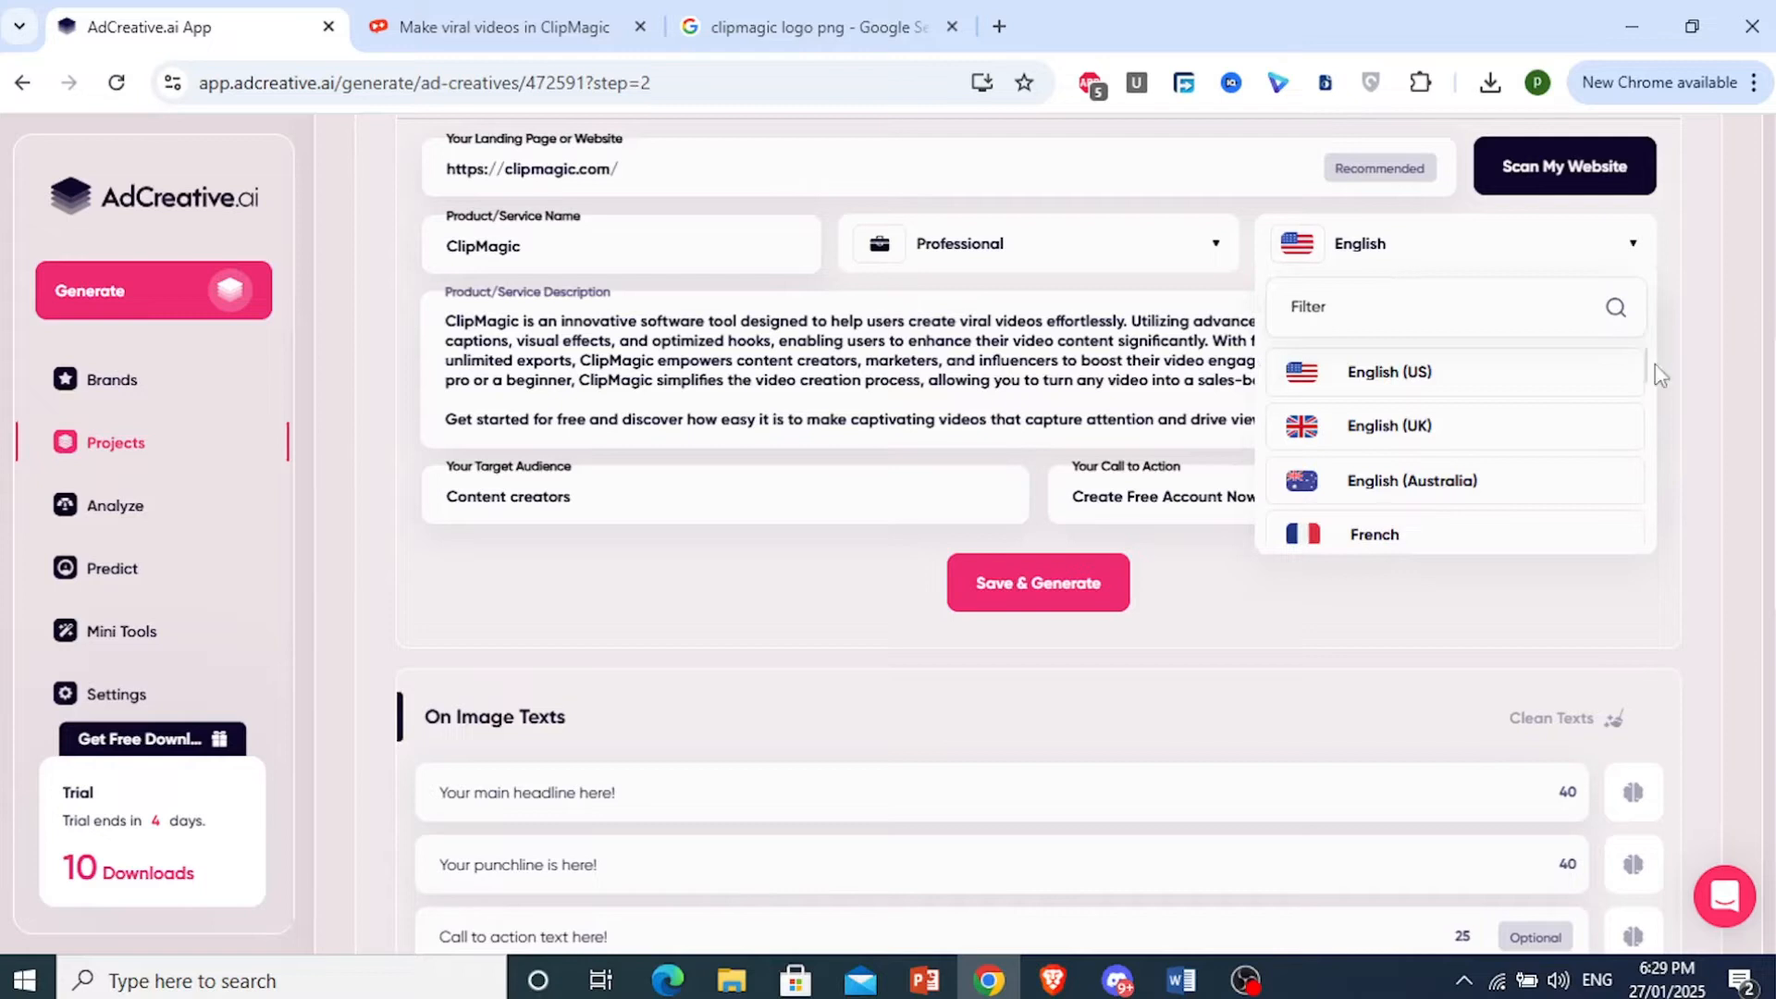
drag(1657, 364, 1719, 458)
click(1719, 459)
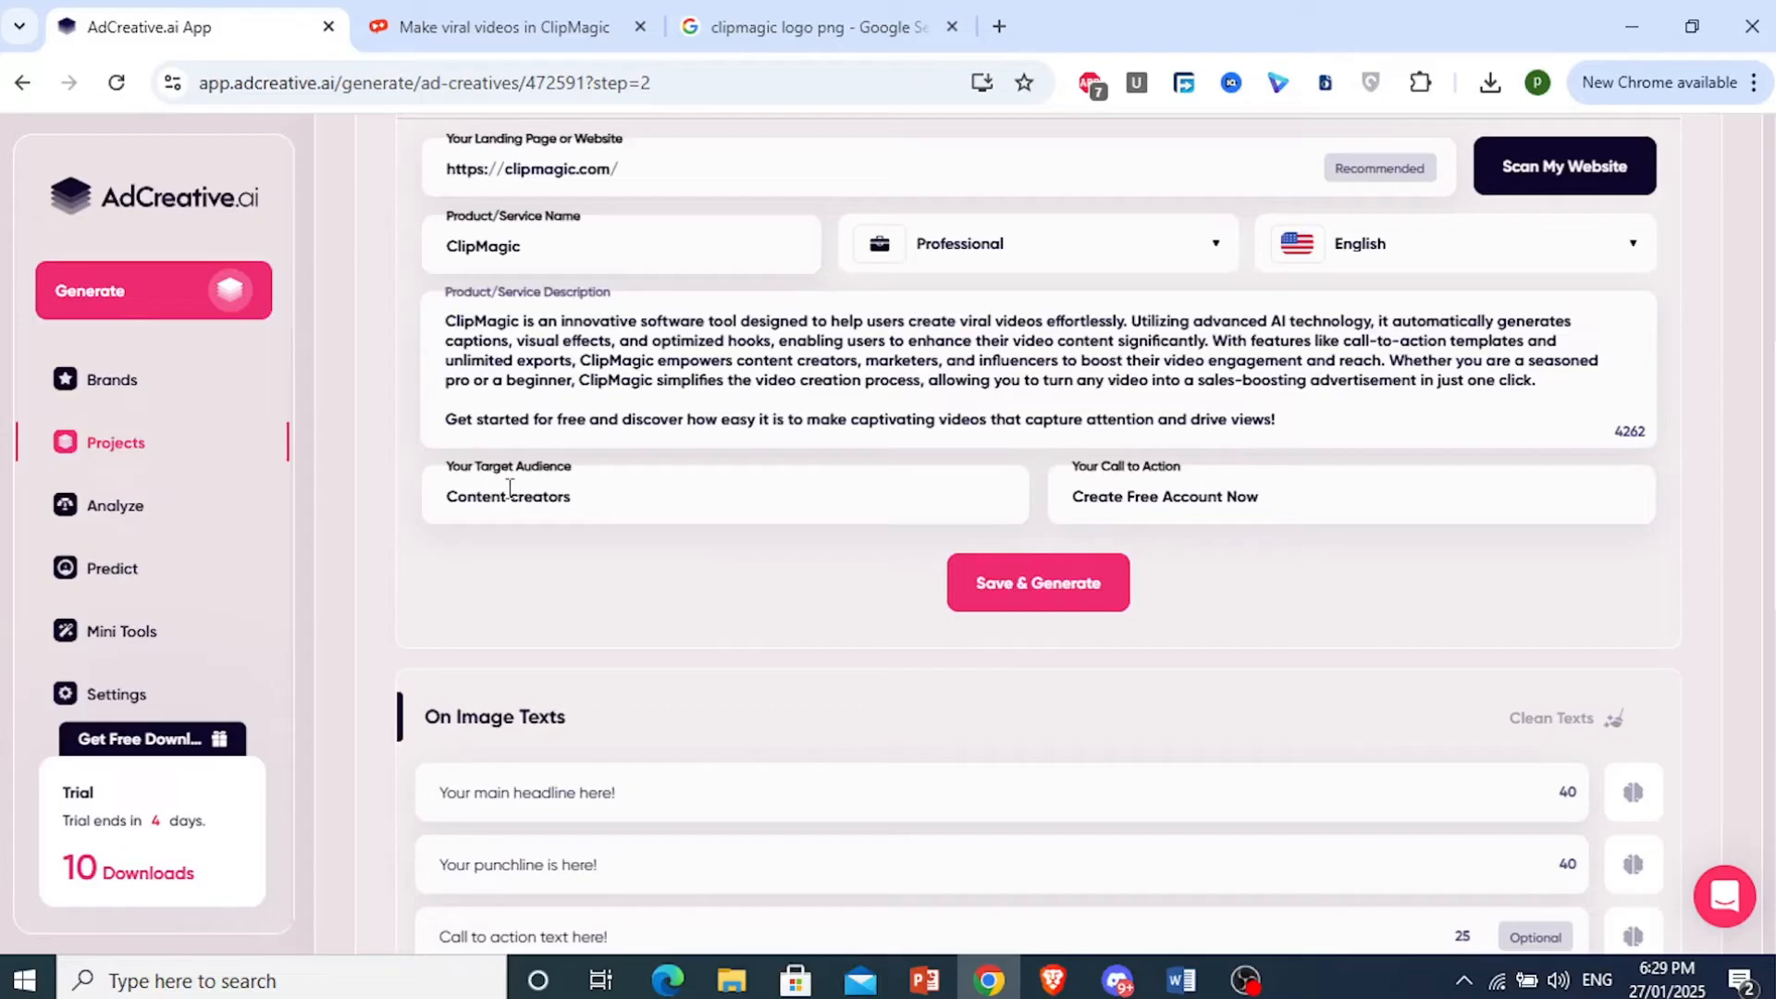
click(1071, 584)
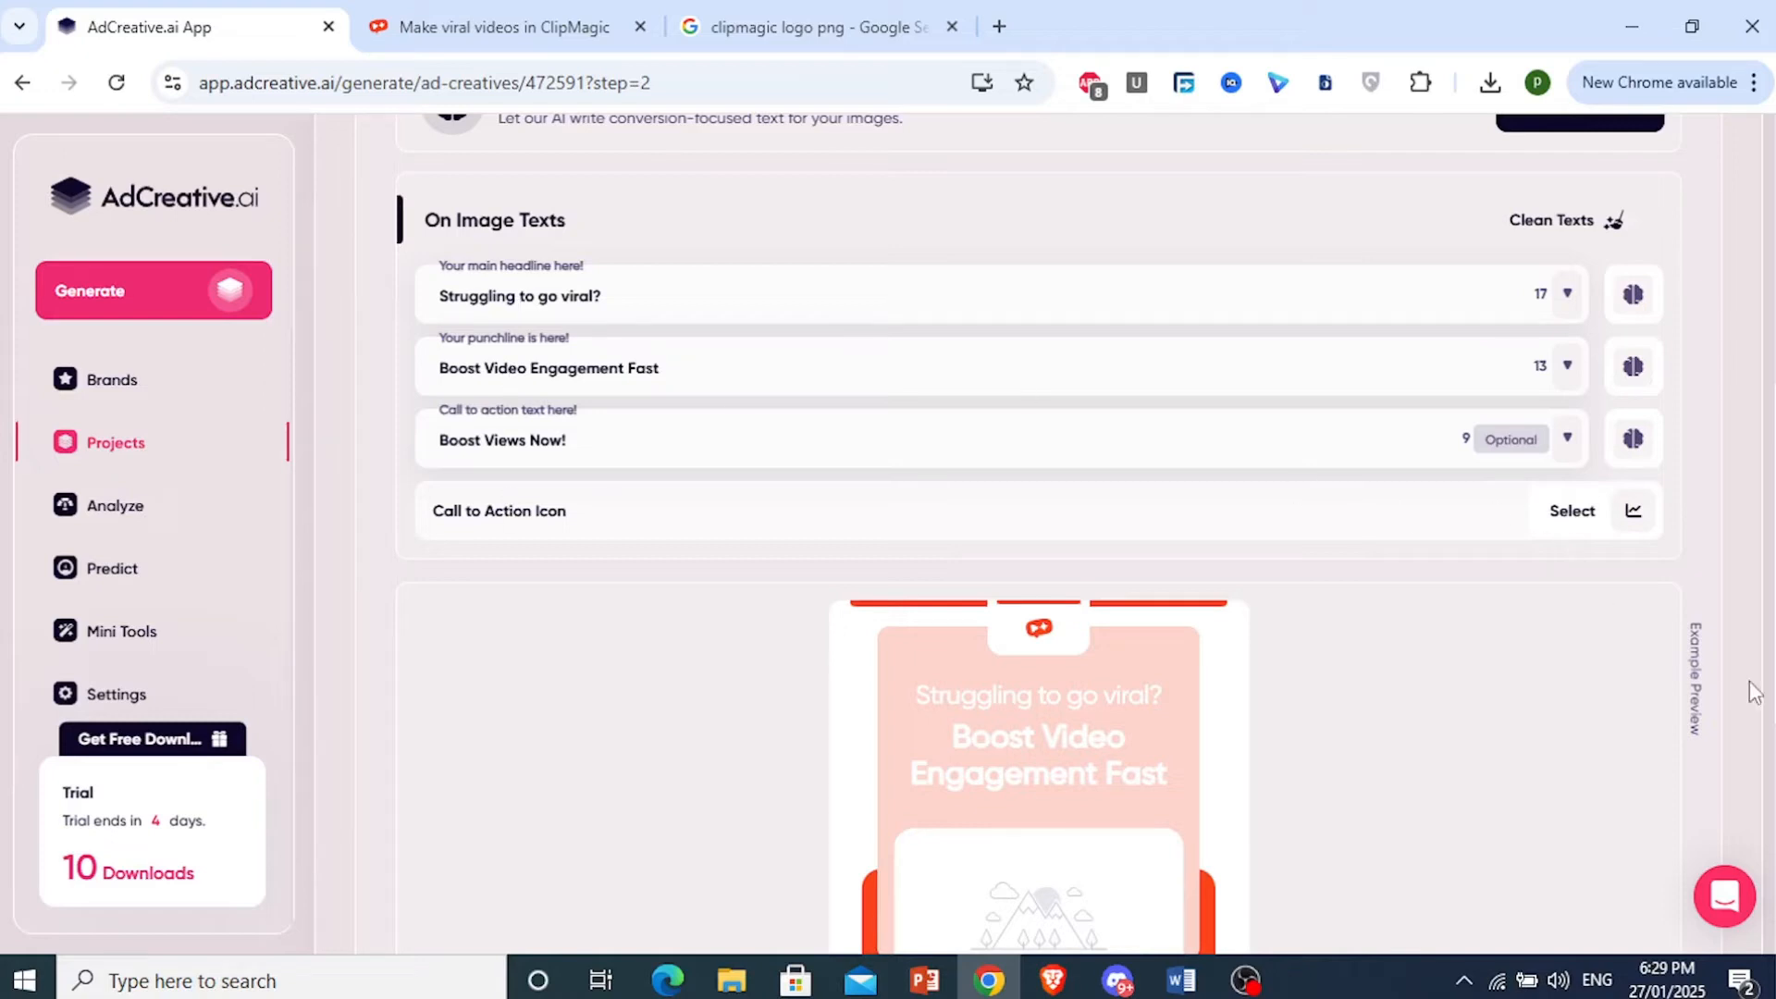
Step: Review the generated headline, punchline and call to action in the example preview of the ad
scroll(1770, 566, down, 3)
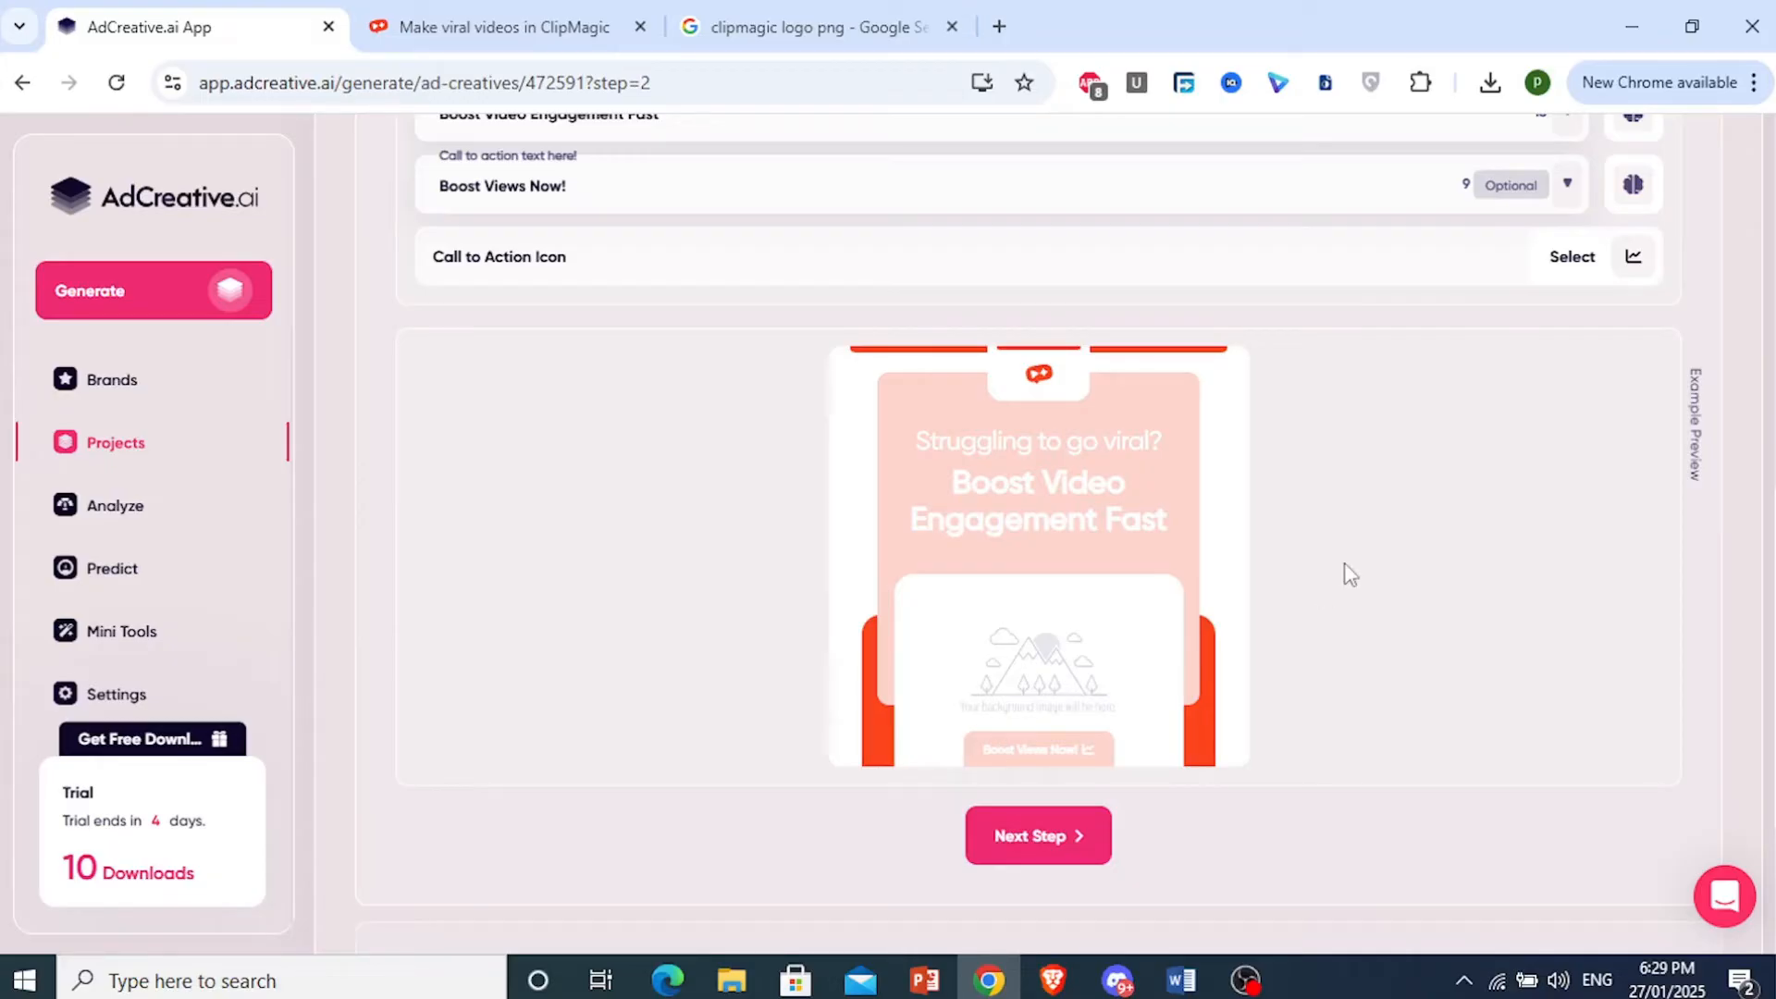
scroll(1771, 602, up, 1)
scroll(1202, 797, down, 5)
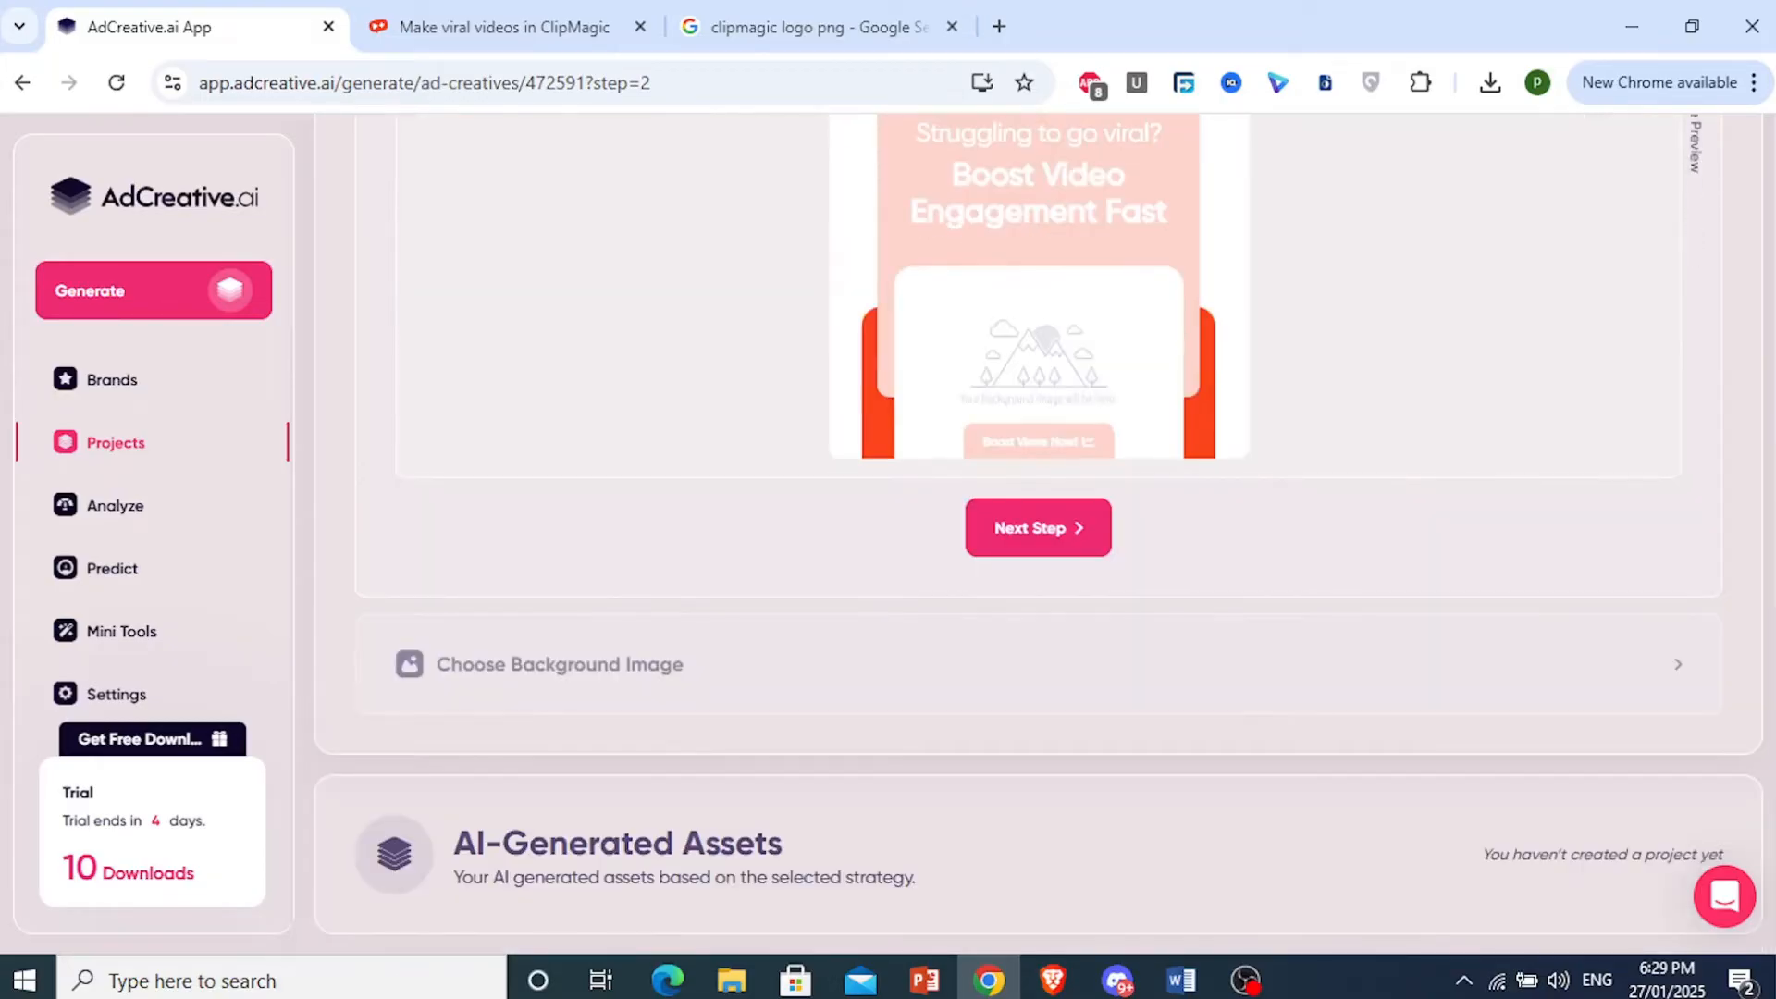
scroll(1202, 797, up, 1)
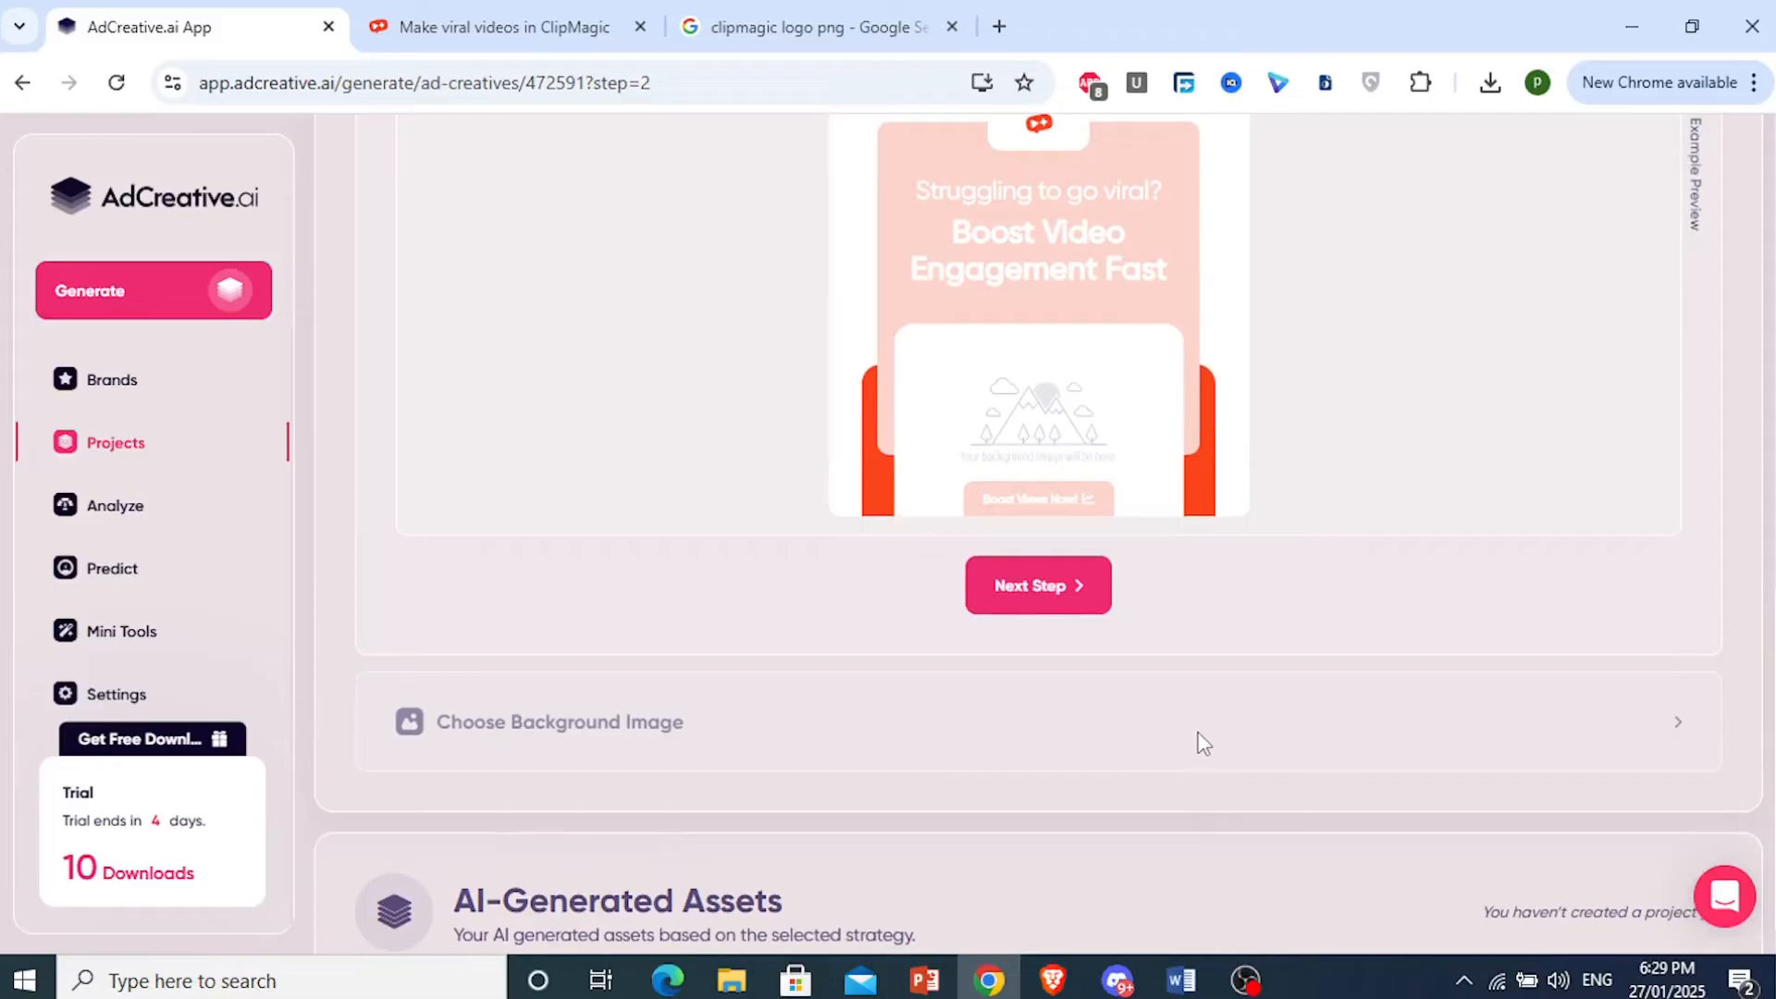
scroll(1043, 412, up, 1)
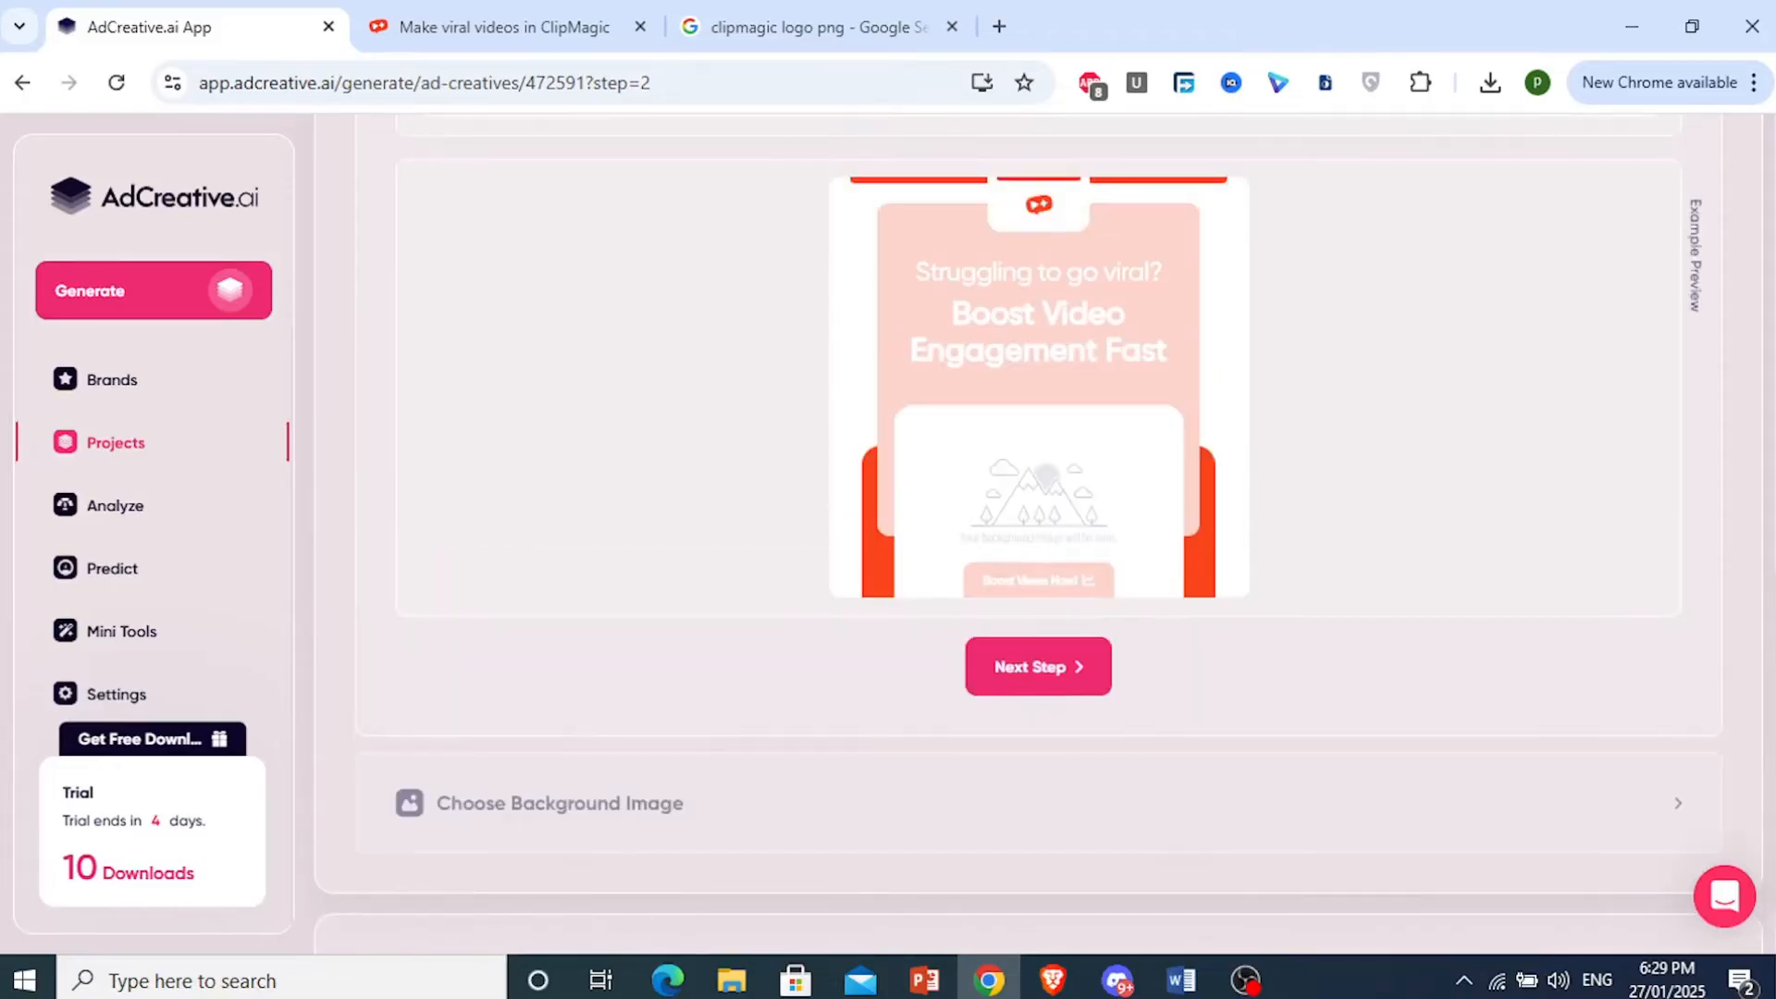
scroll(1724, 575, up, 1)
scroll(1724, 574, down, 1)
scroll(1759, 703, down, 1)
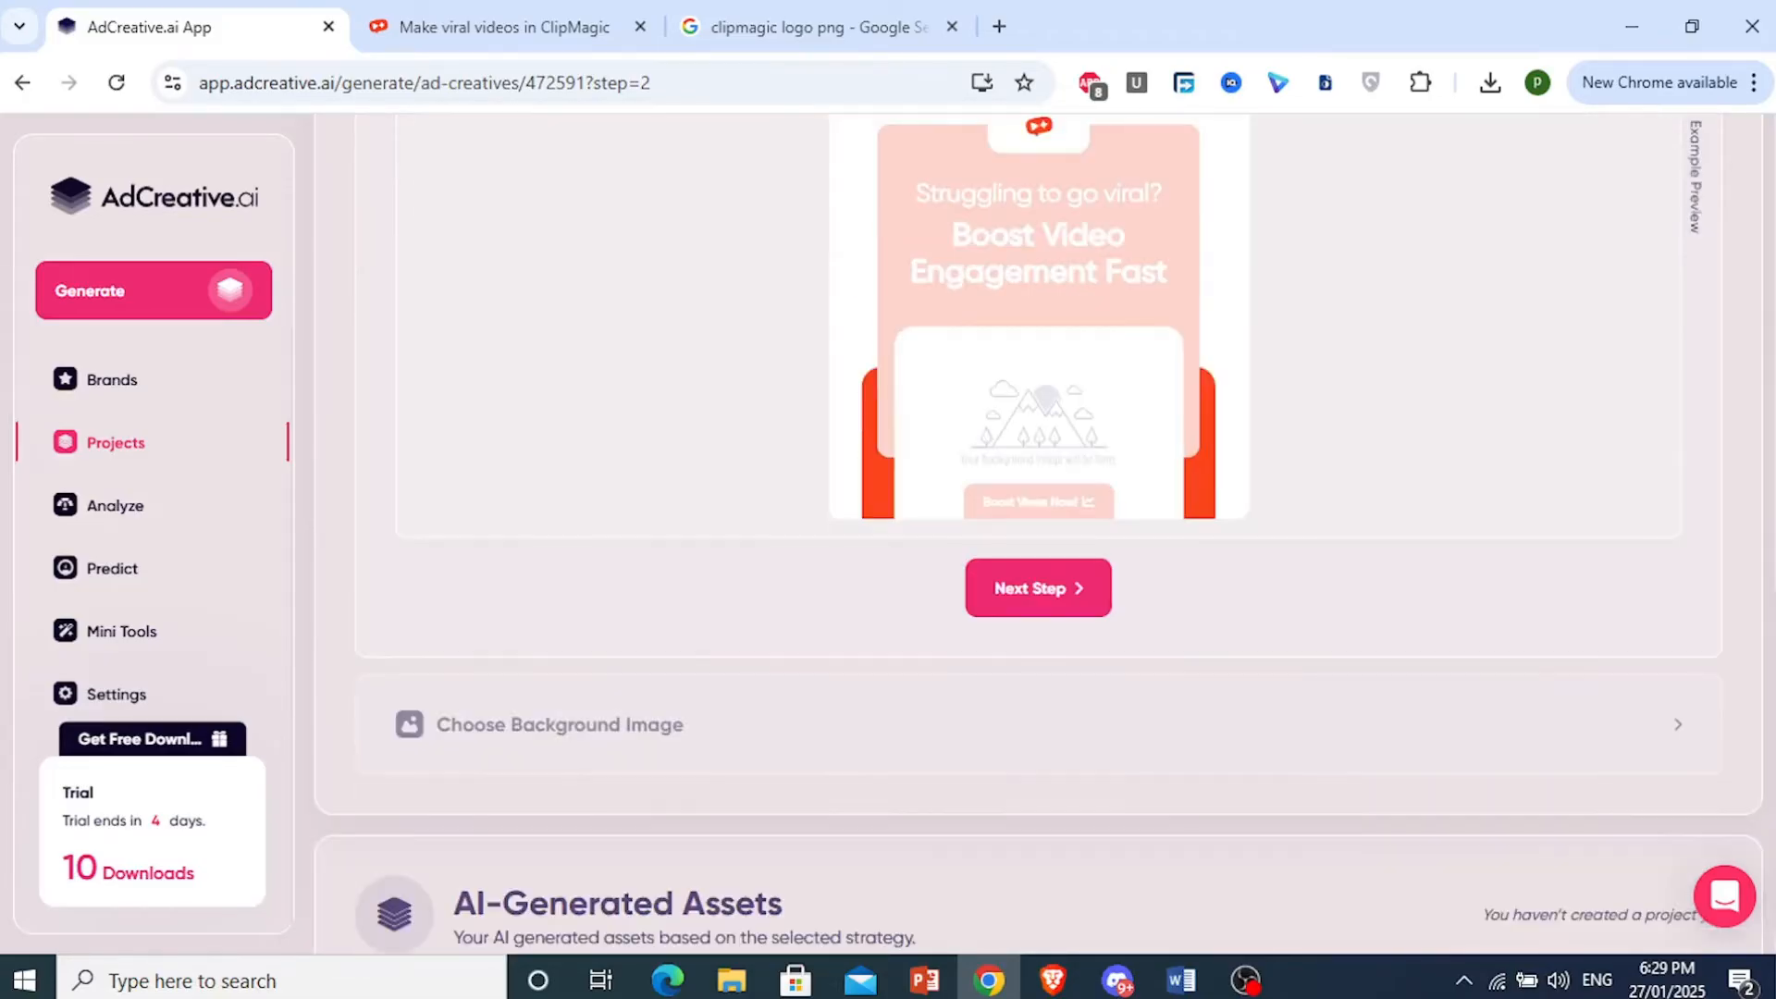
Step: Continue to the background image stage and name the project Post 1
click(1050, 601)
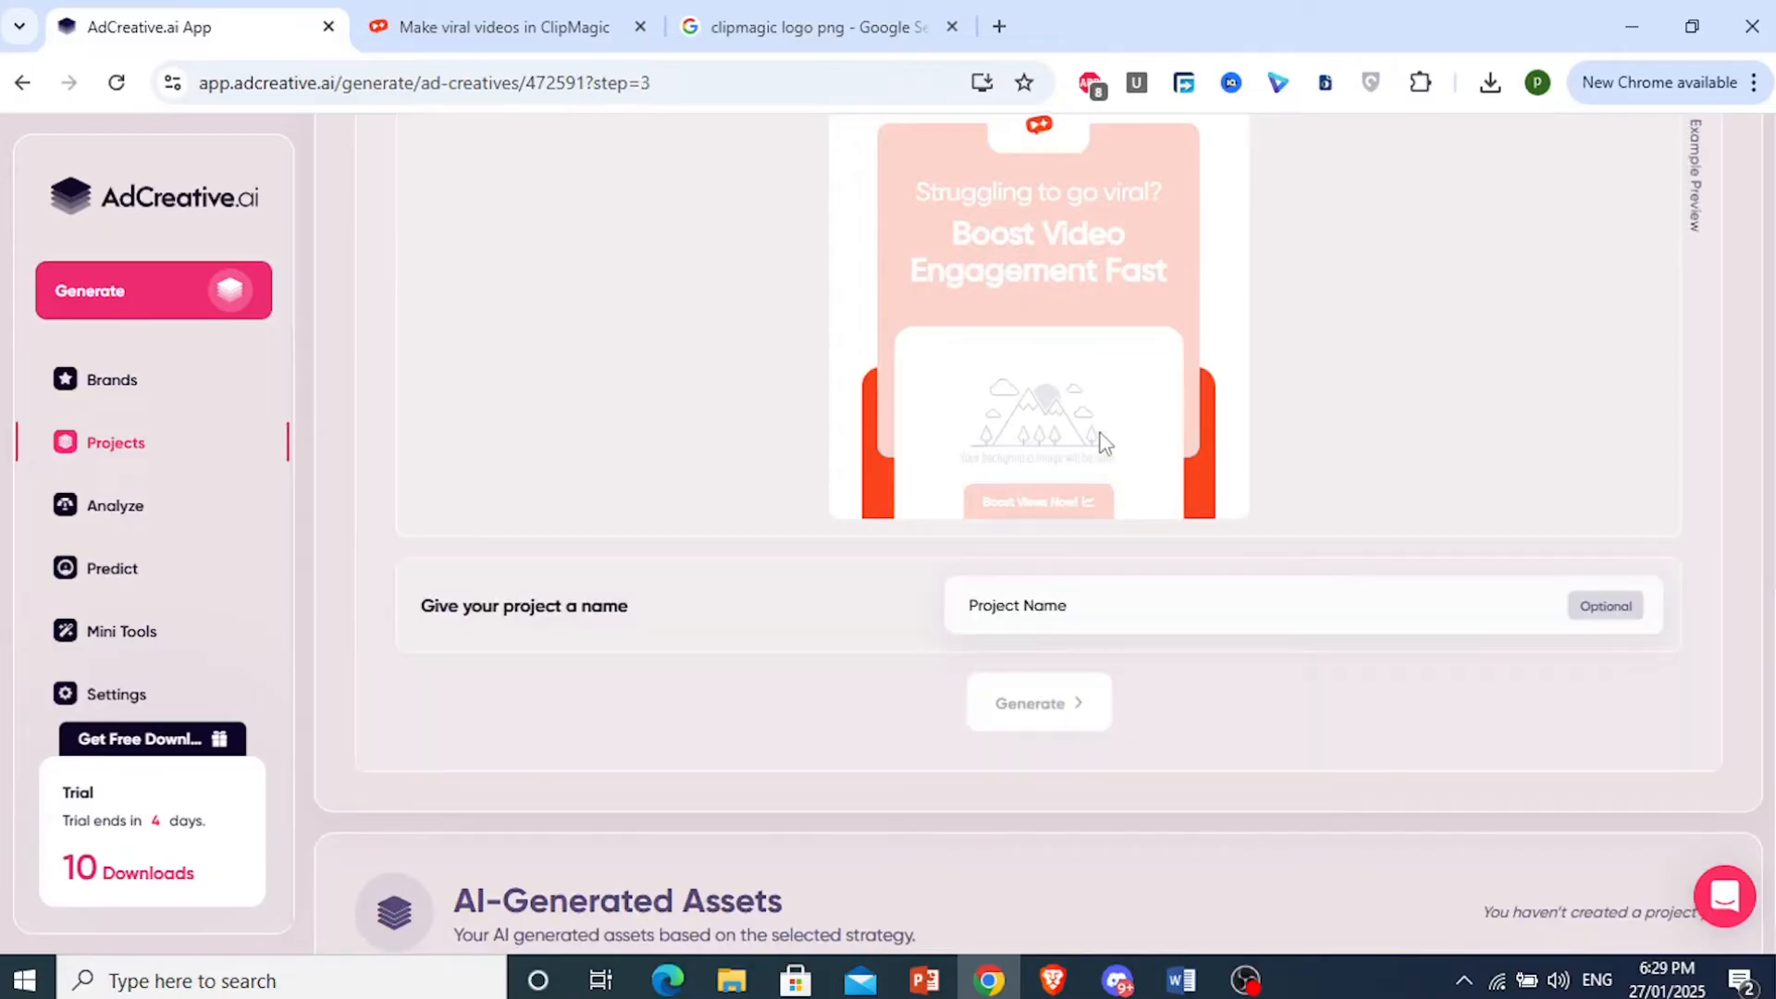
scroll(1171, 632, up, 1)
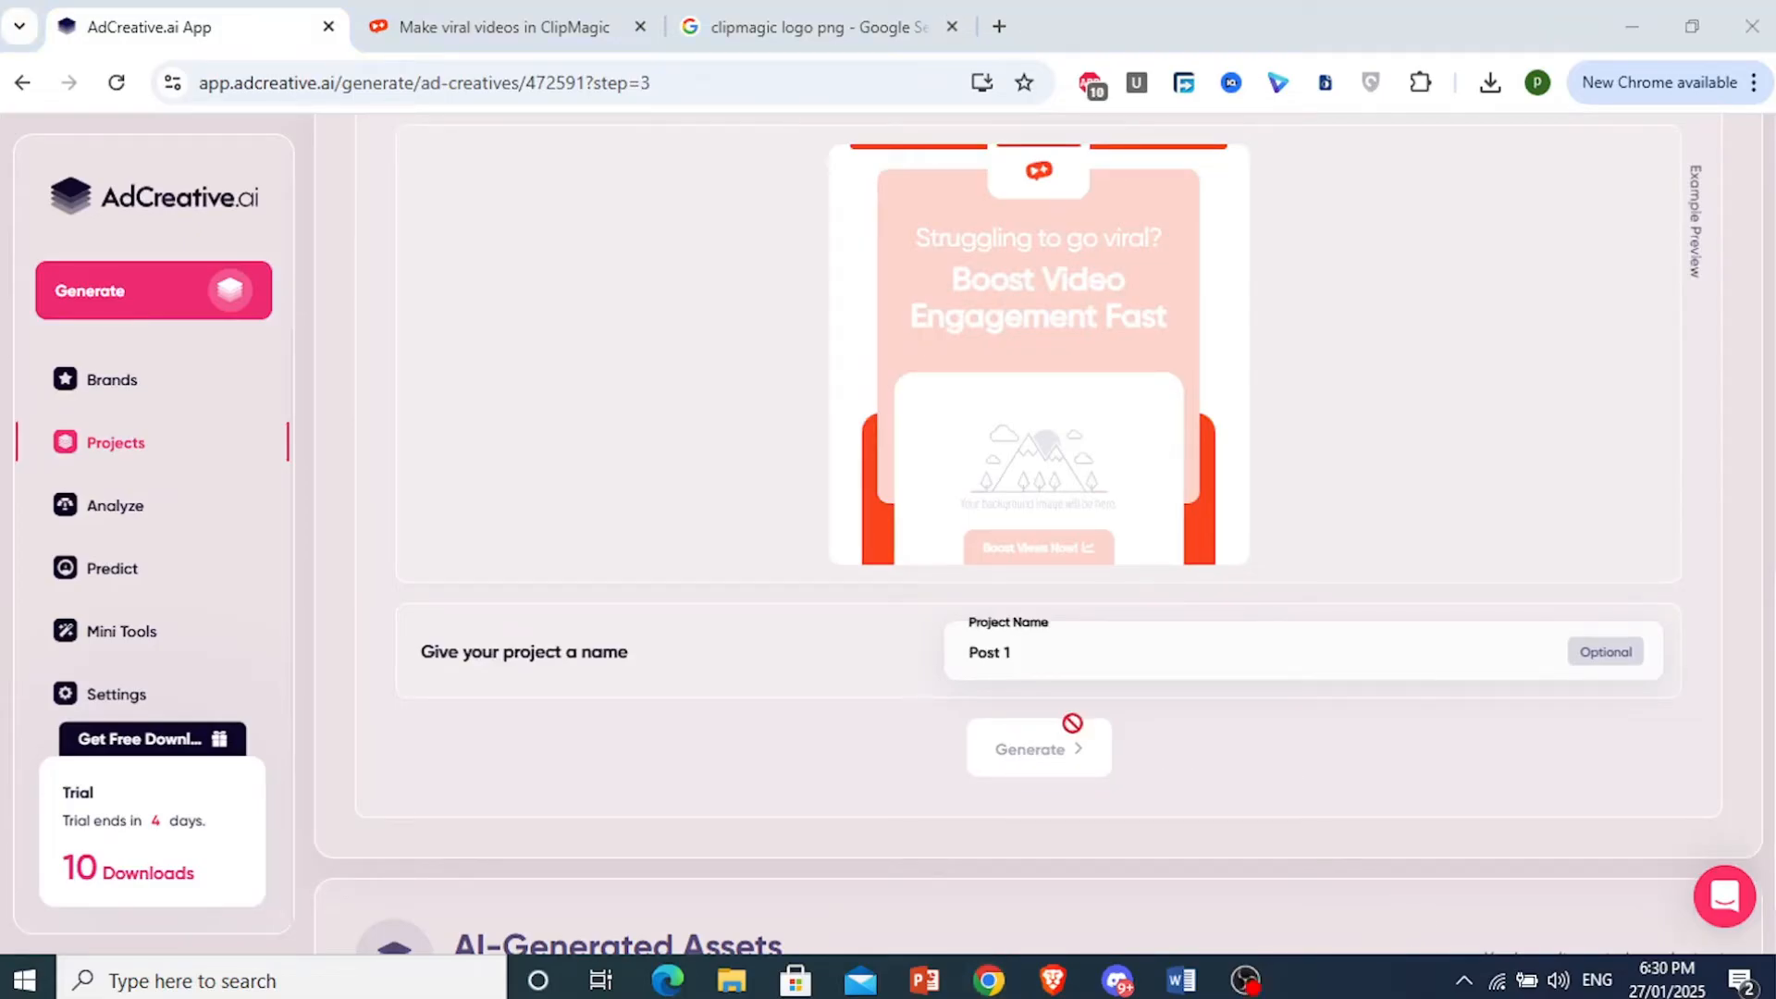
click(1439, 647)
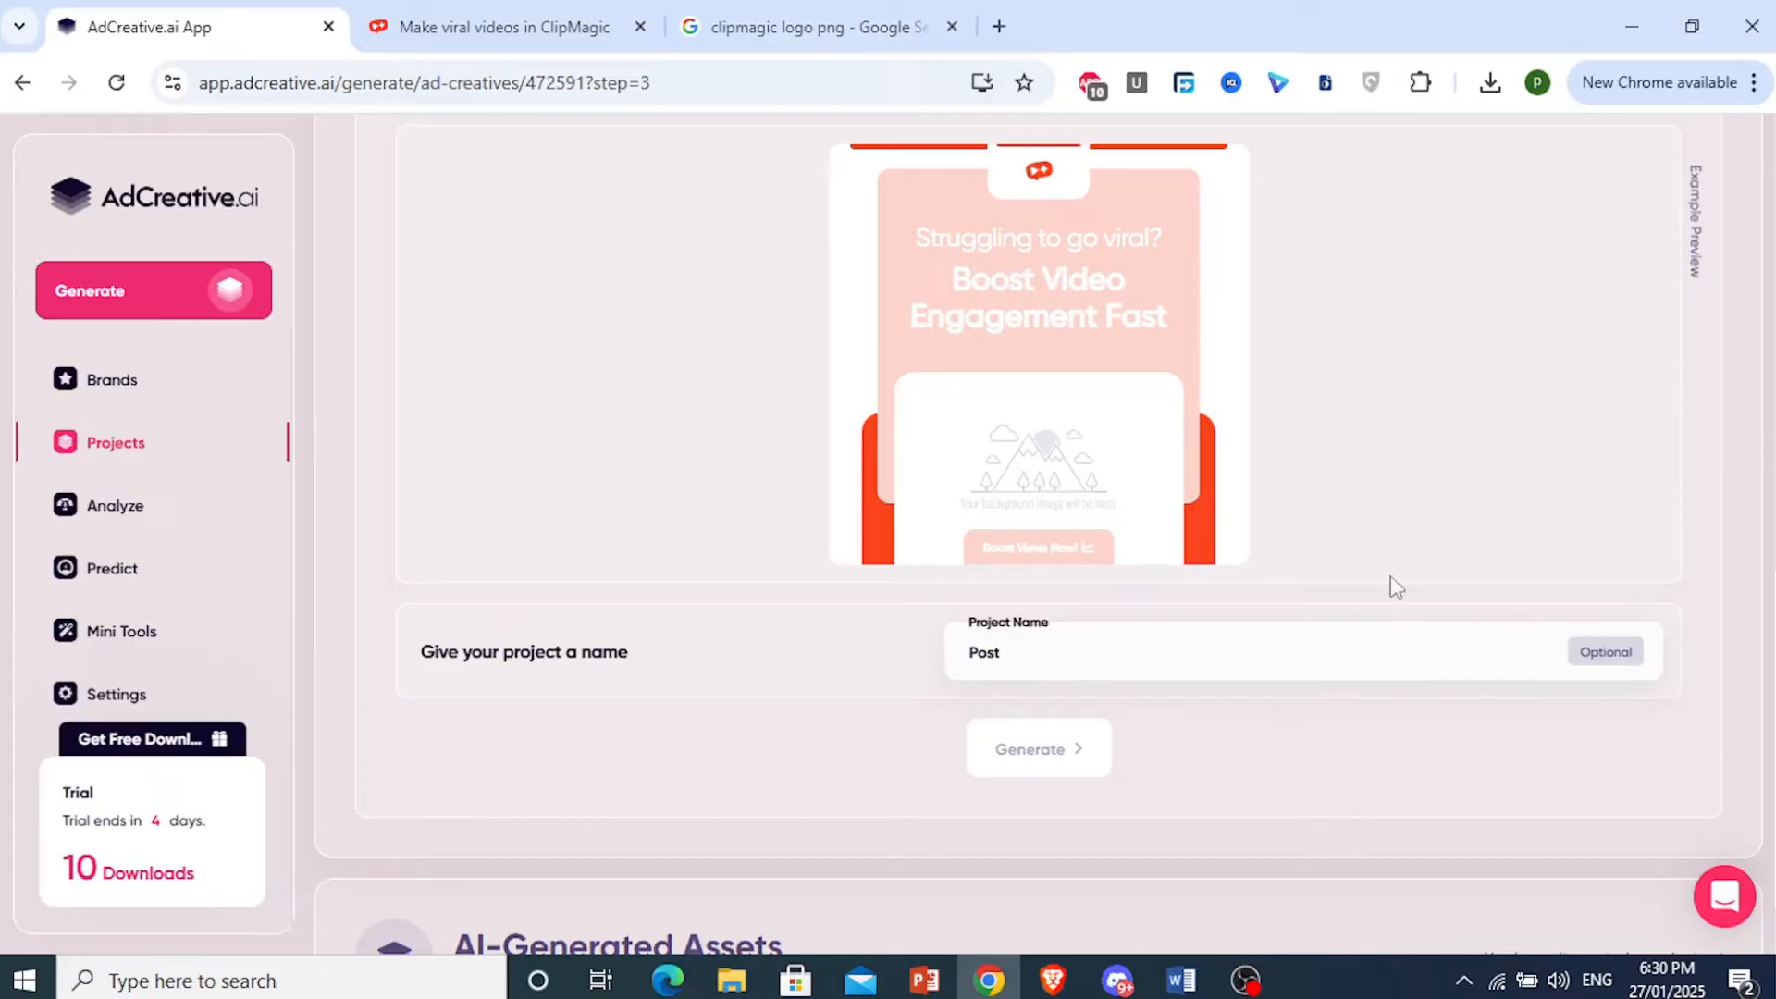
click(1397, 967)
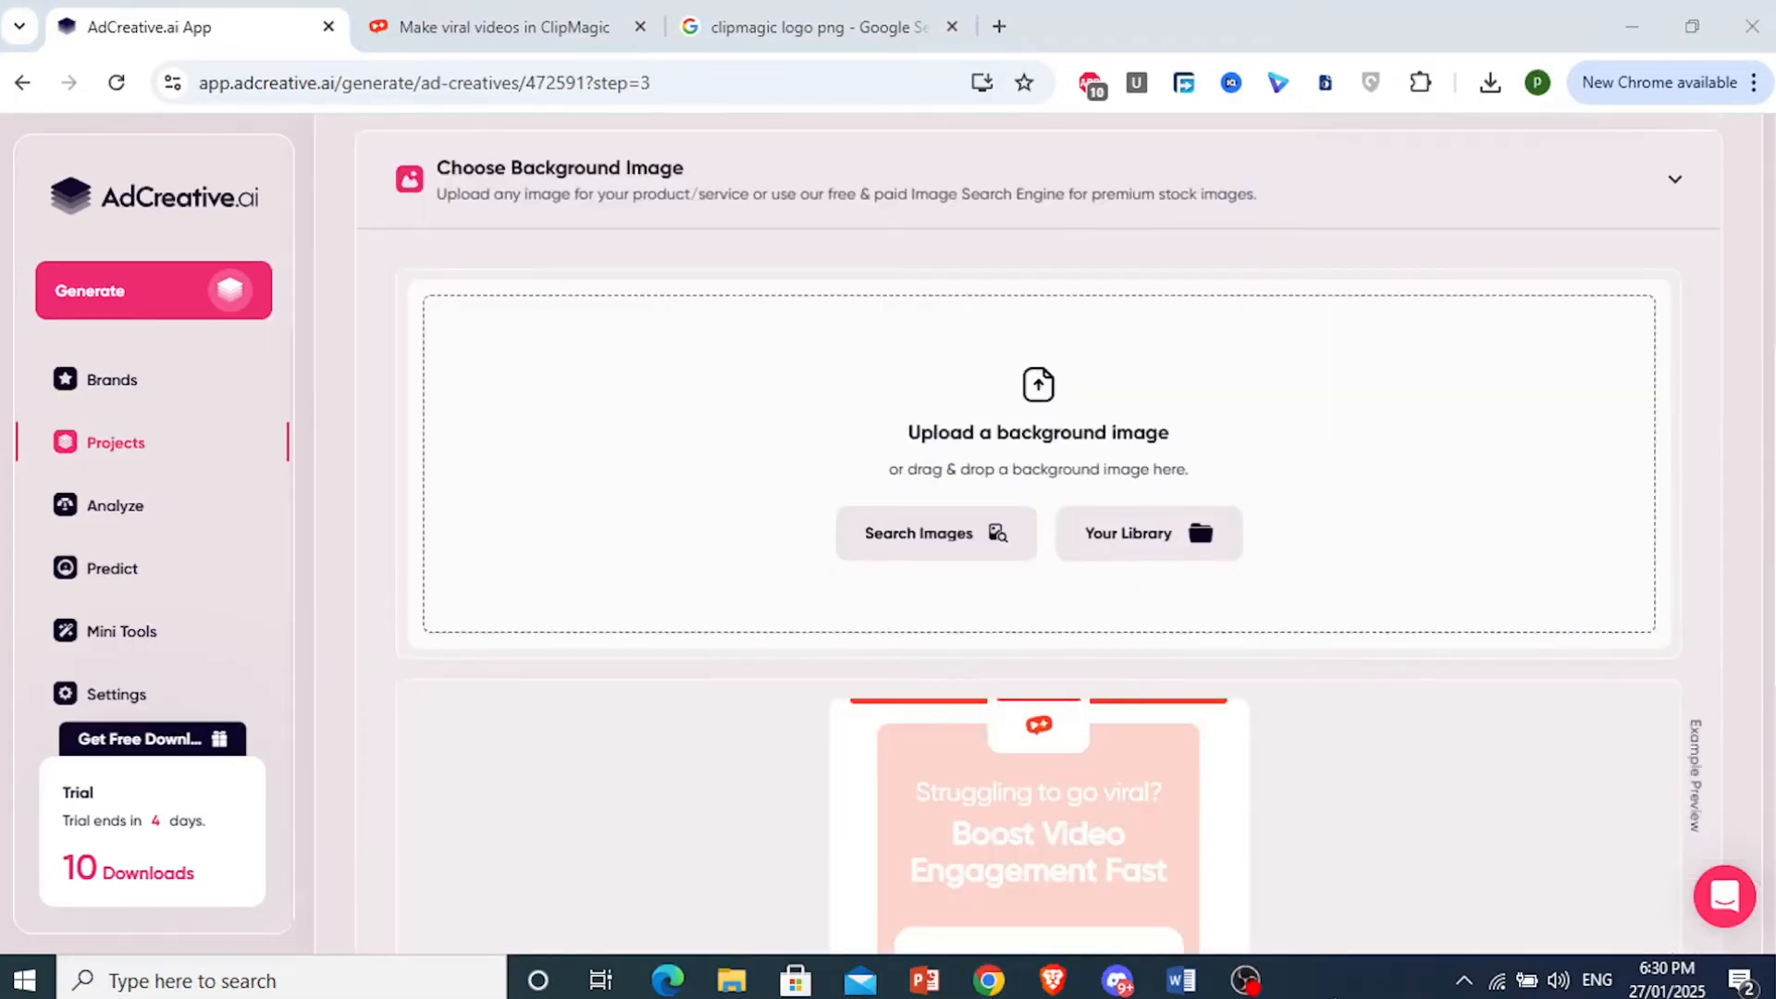
Step: Open the stock image database for the background and search it with the recommended term viral videos
scroll(1763, 532, up, 1)
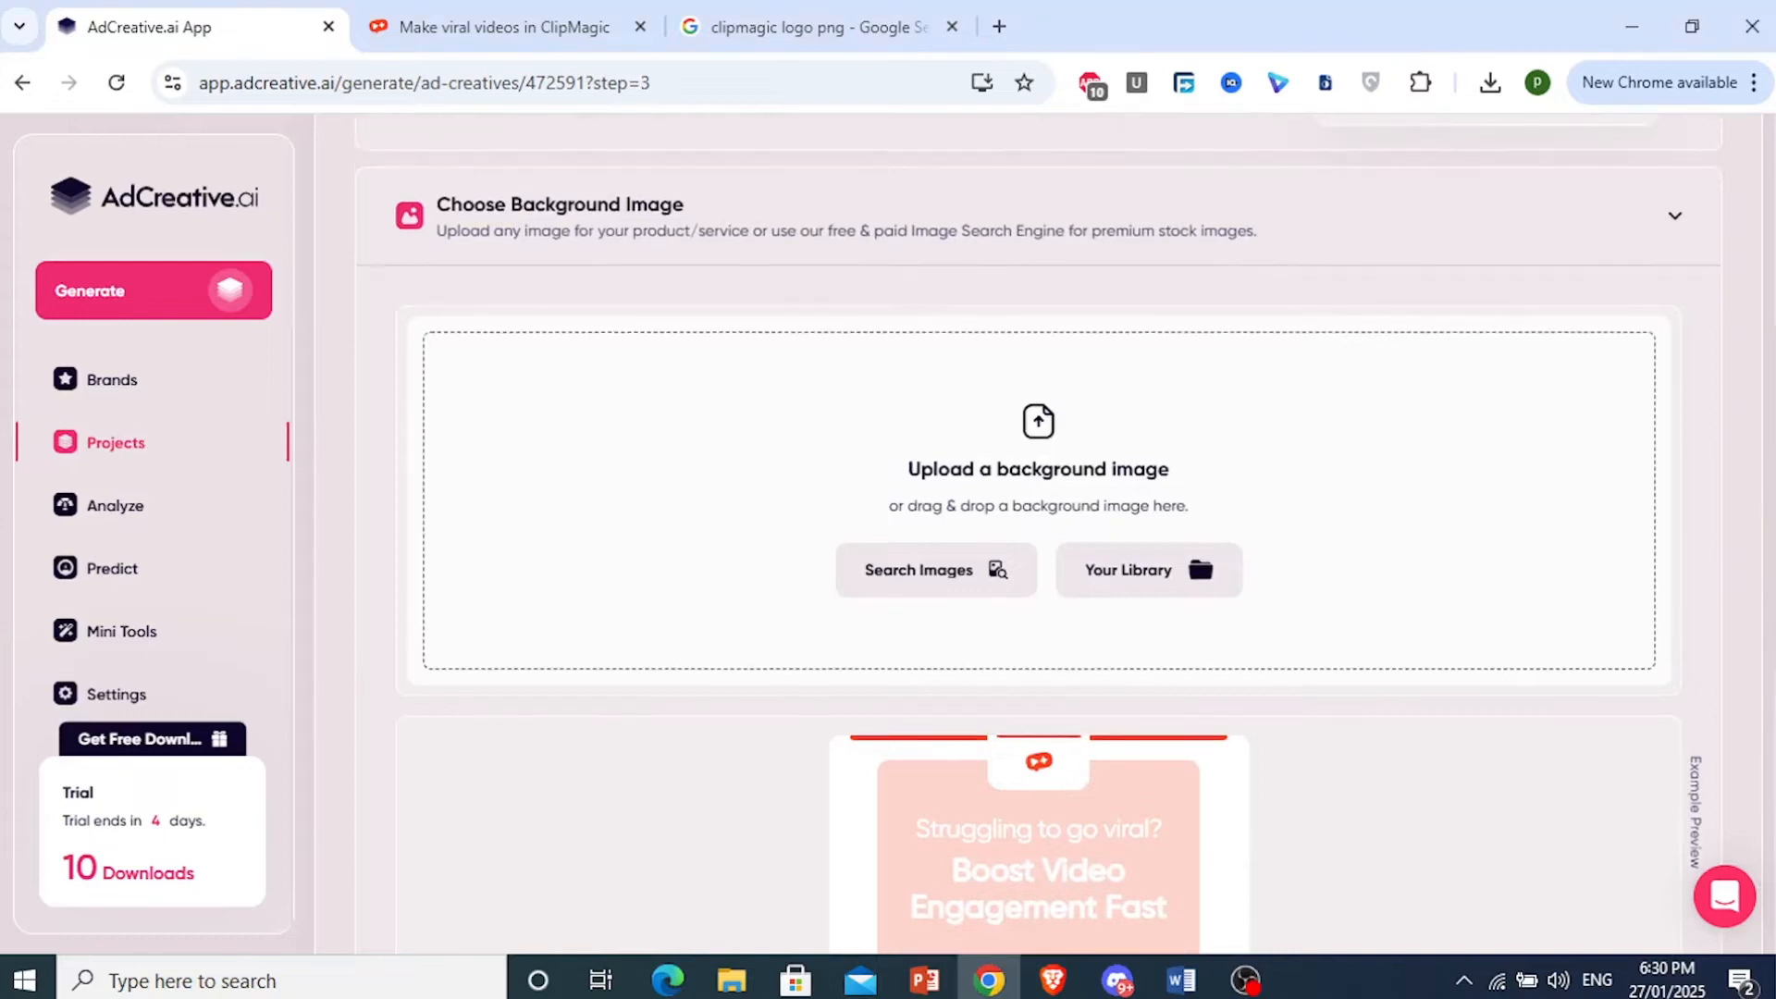
scroll(1038, 384, down, 2)
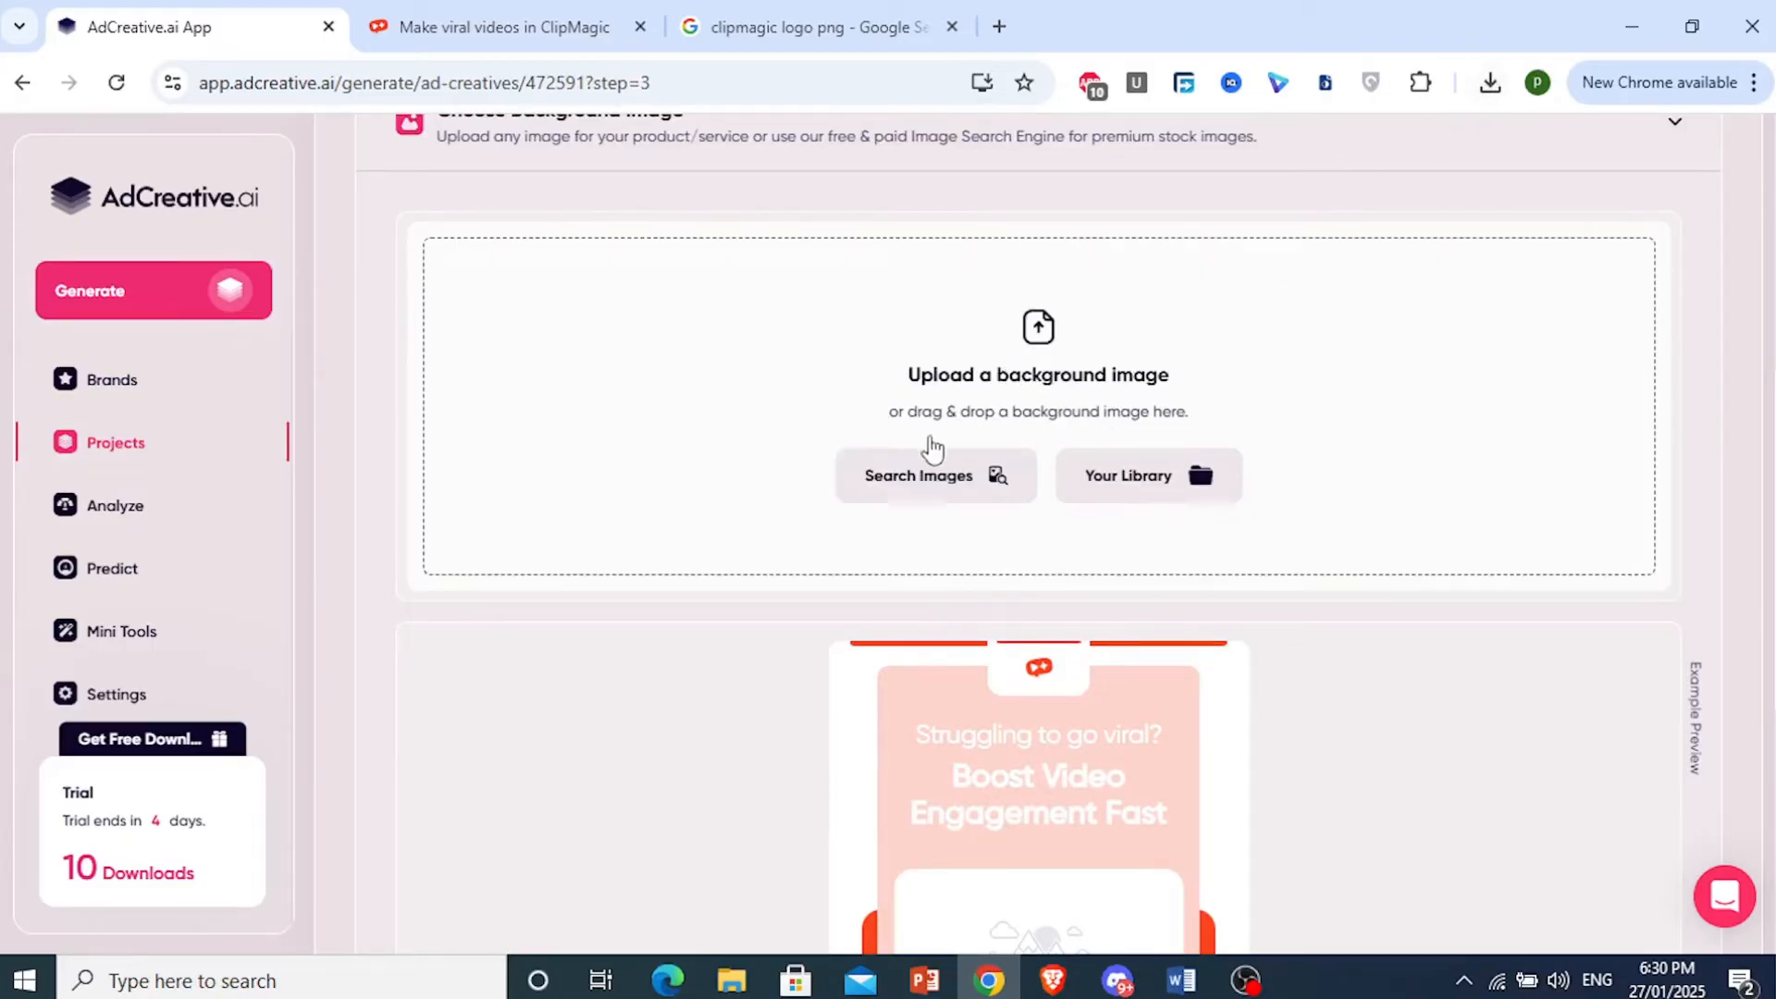
click(916, 476)
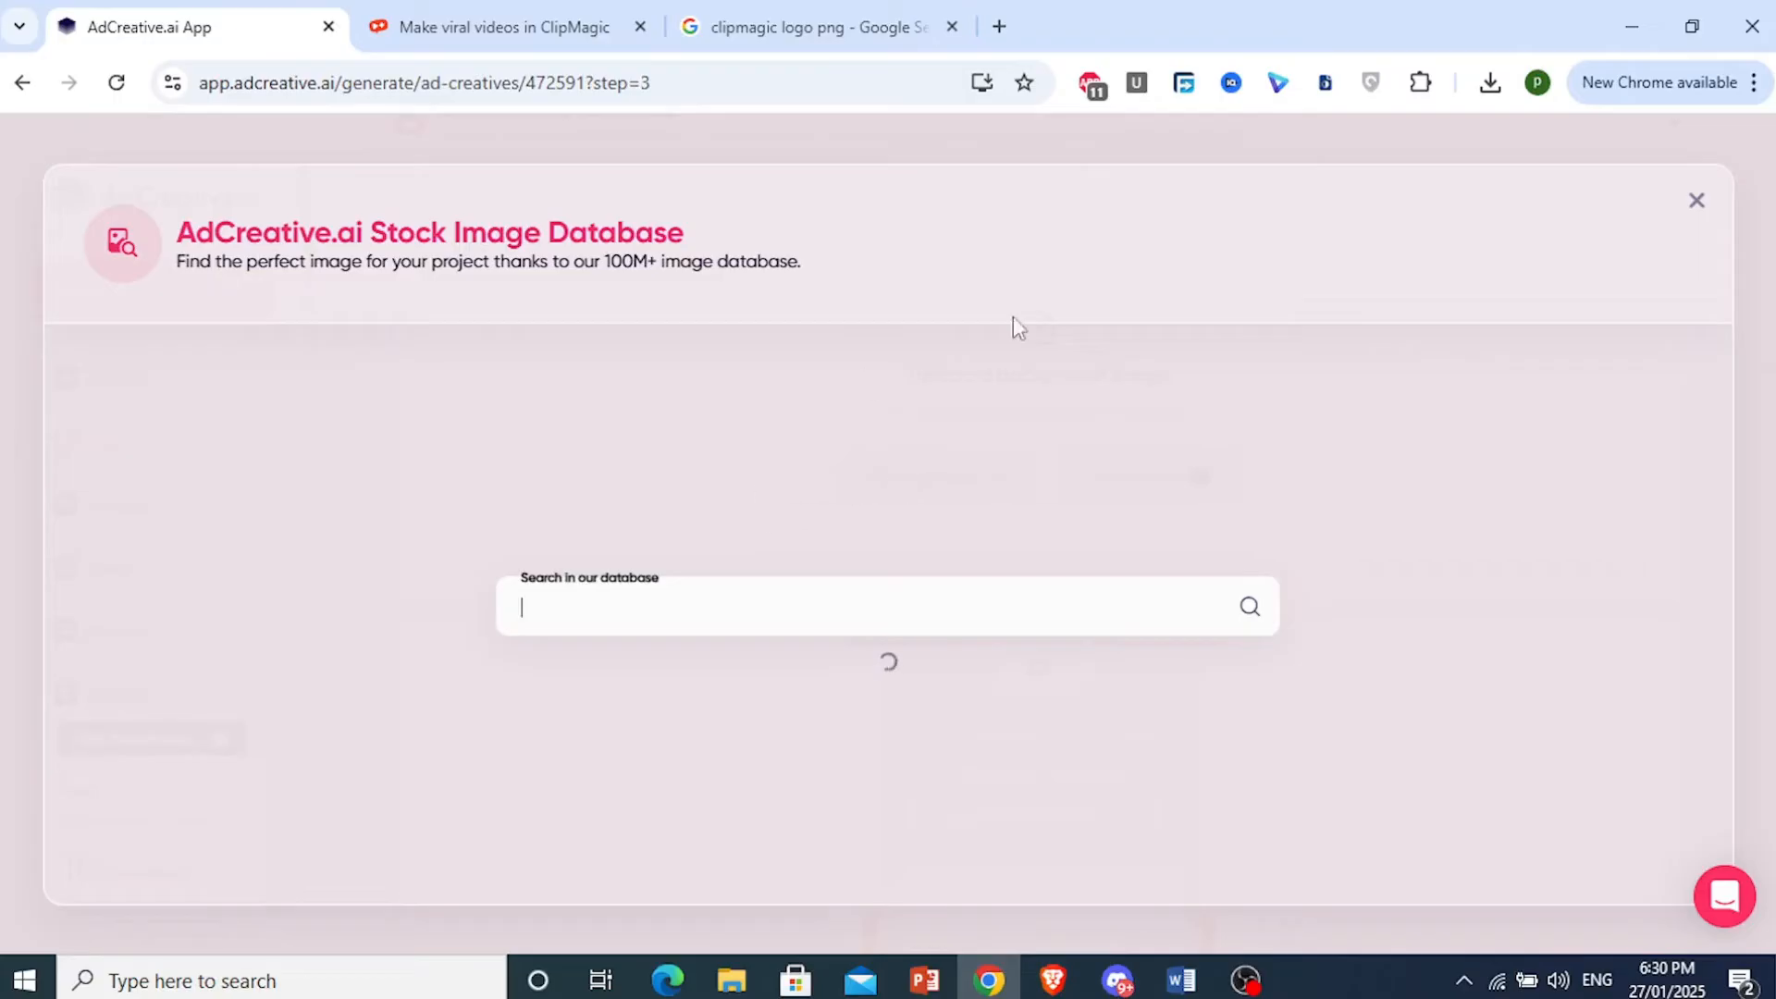
click(1694, 199)
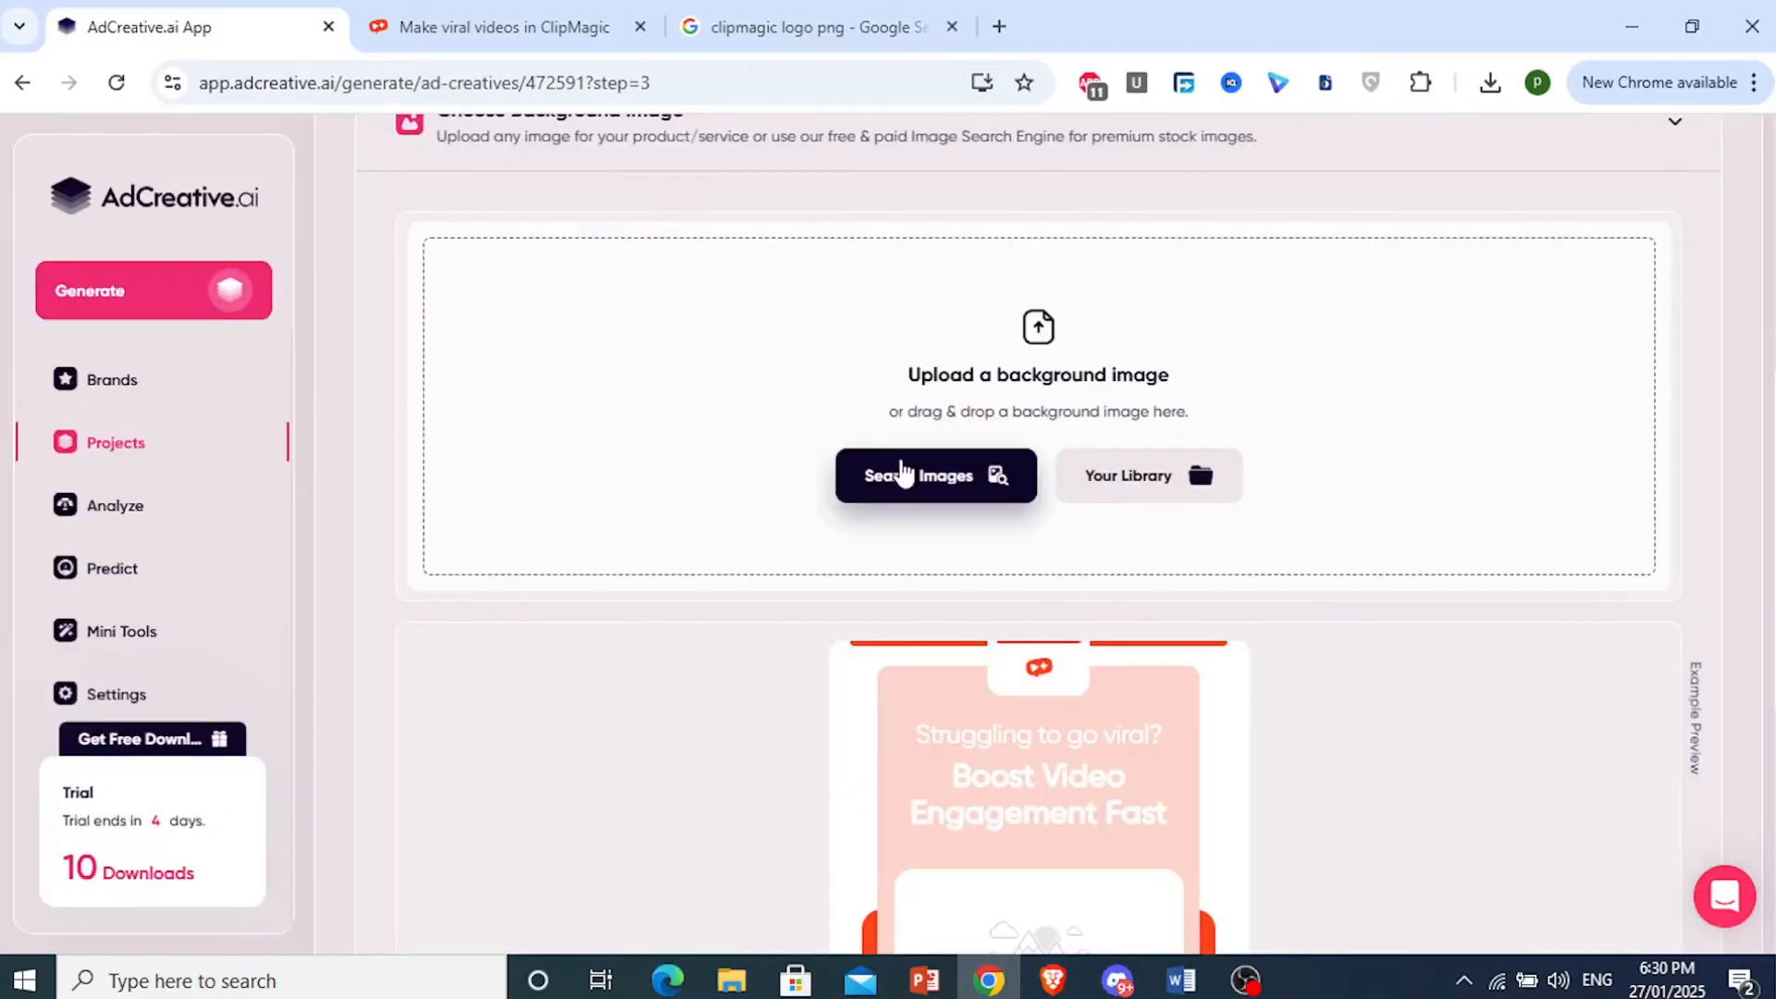
click(904, 474)
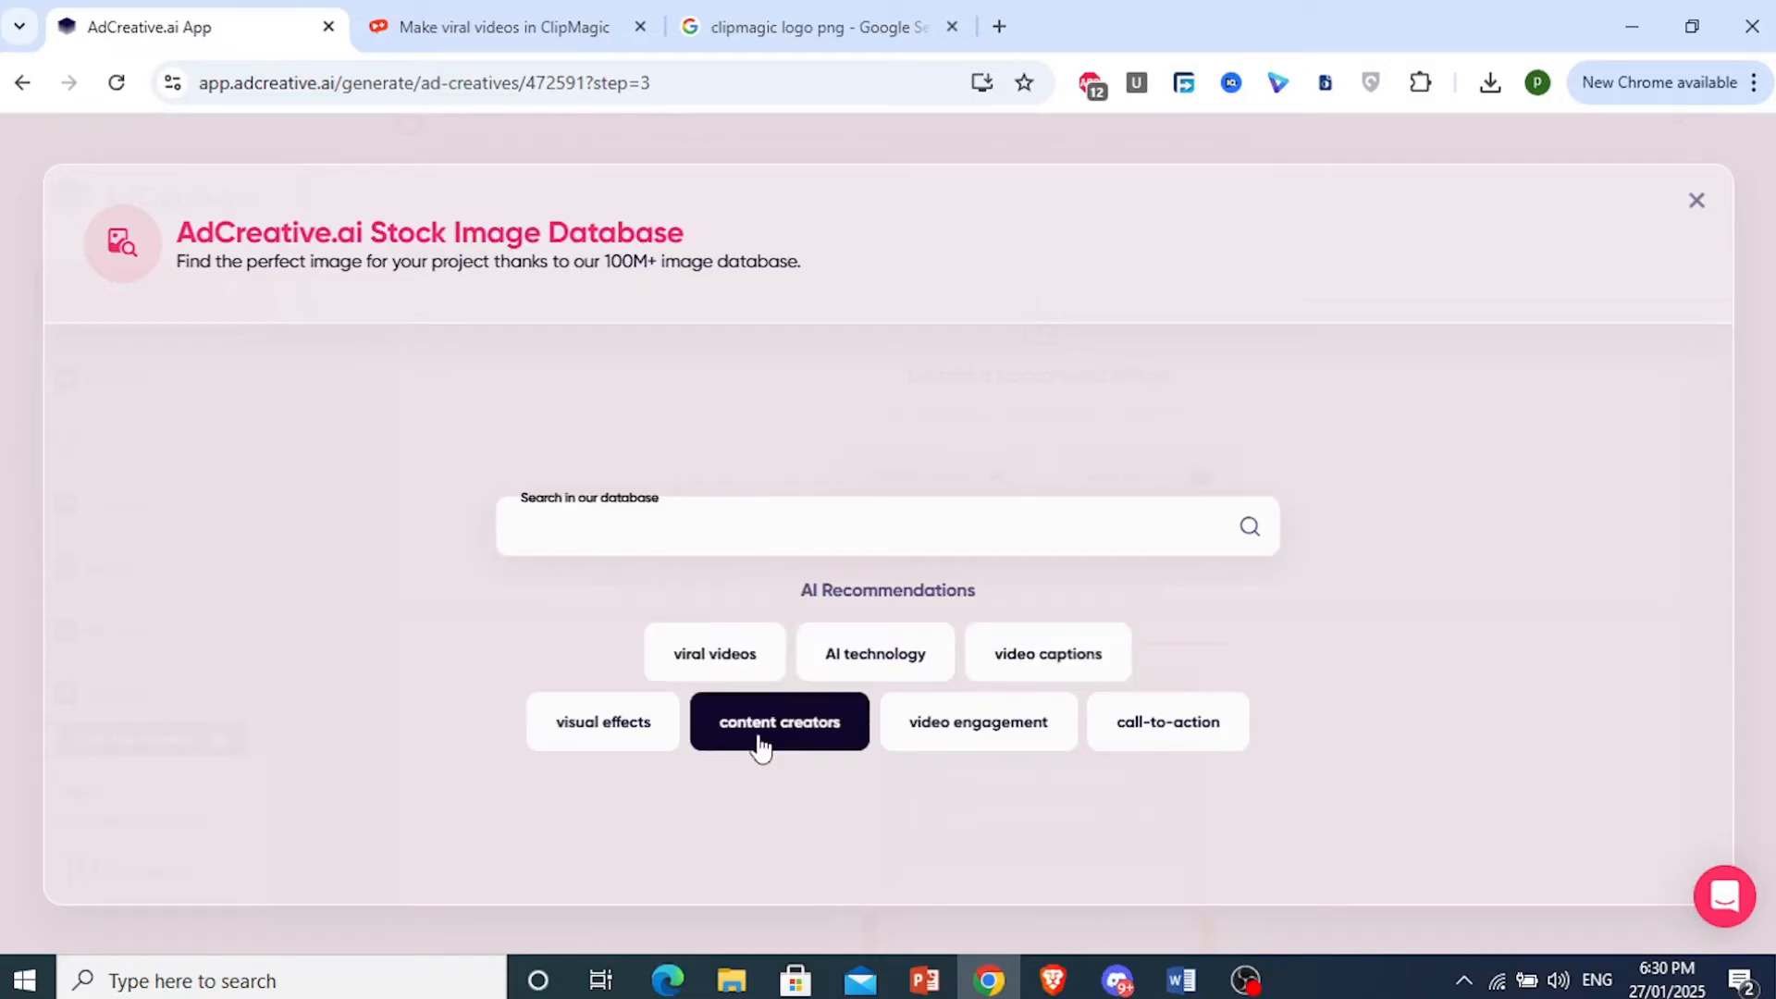
click(718, 676)
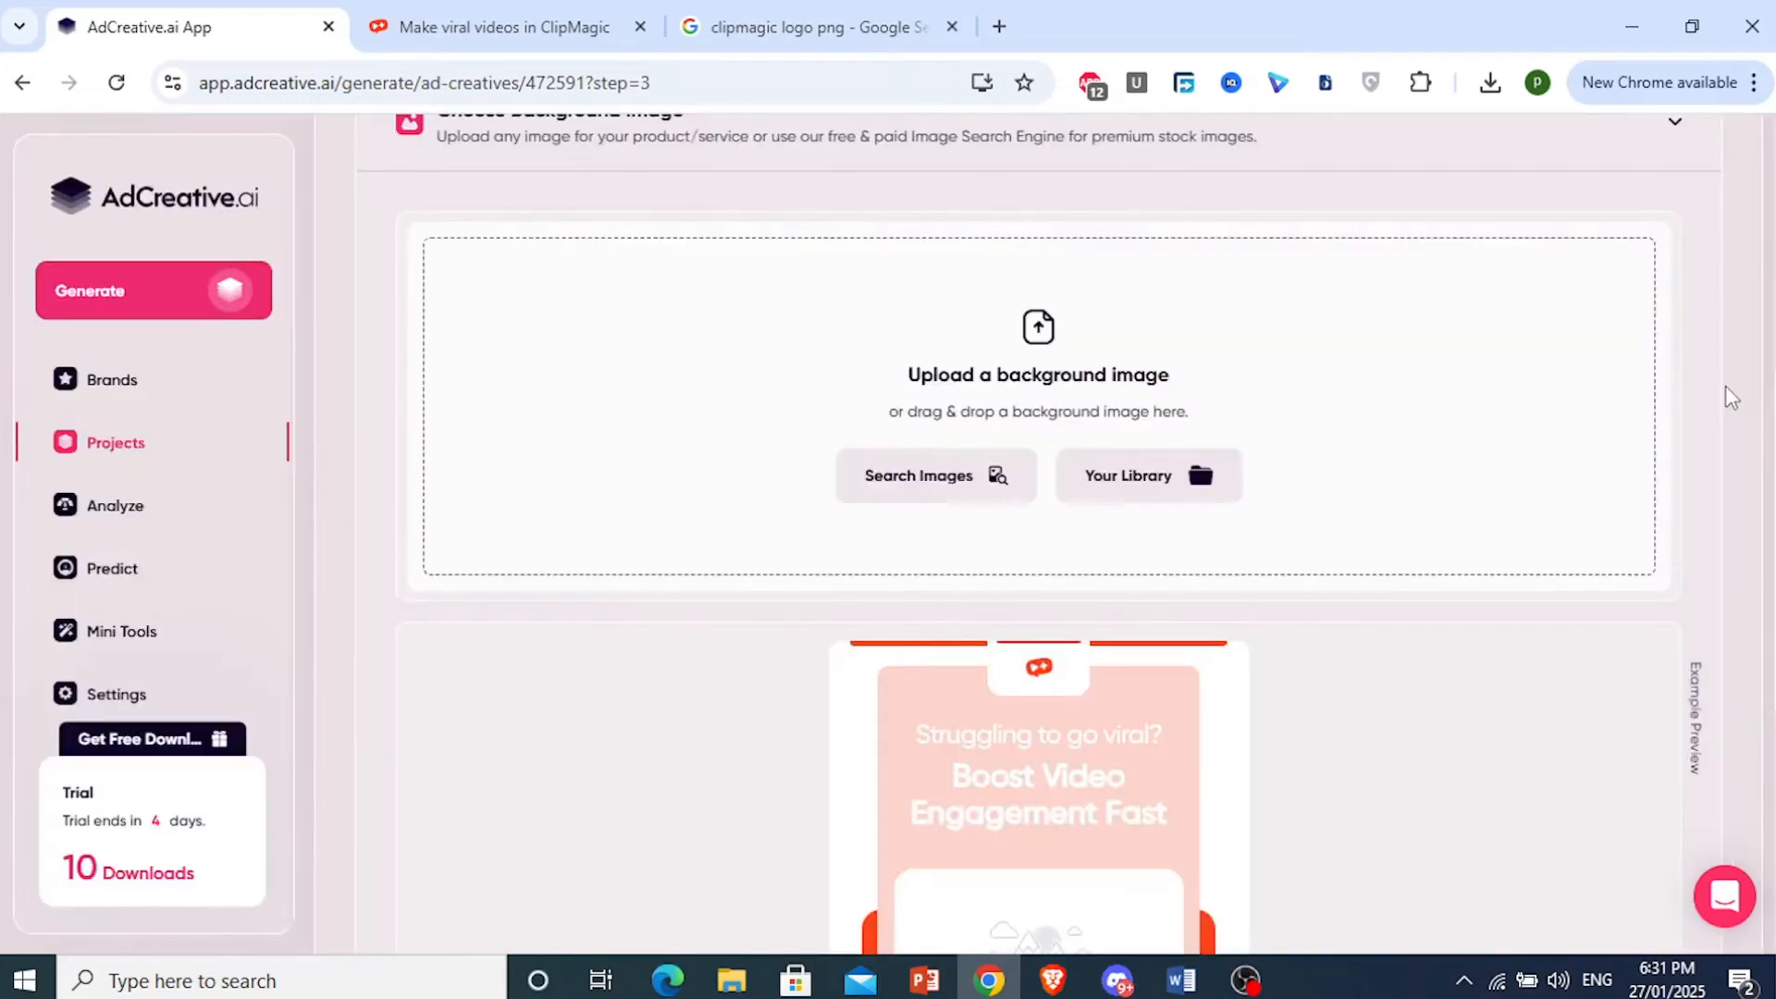
click(977, 490)
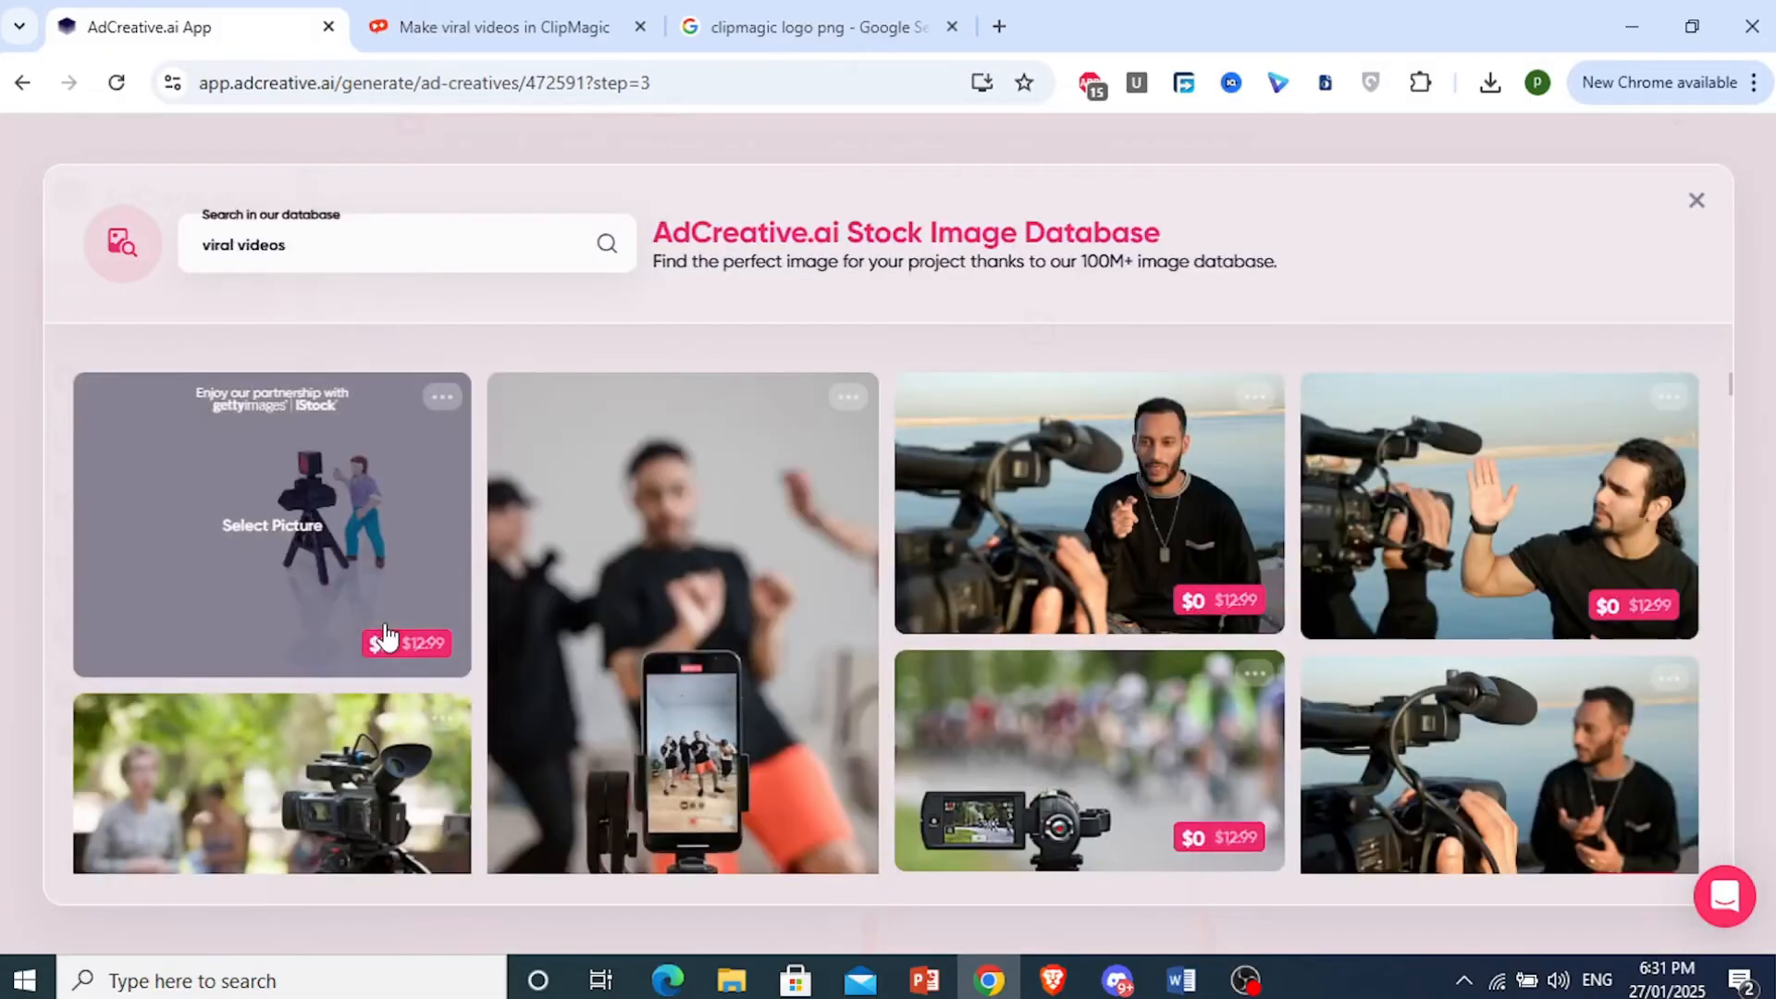
Step: Replace the image search with the recommended term content creators and browse the resulting stock pictures
click(397, 254)
drag(397, 253, 109, 281)
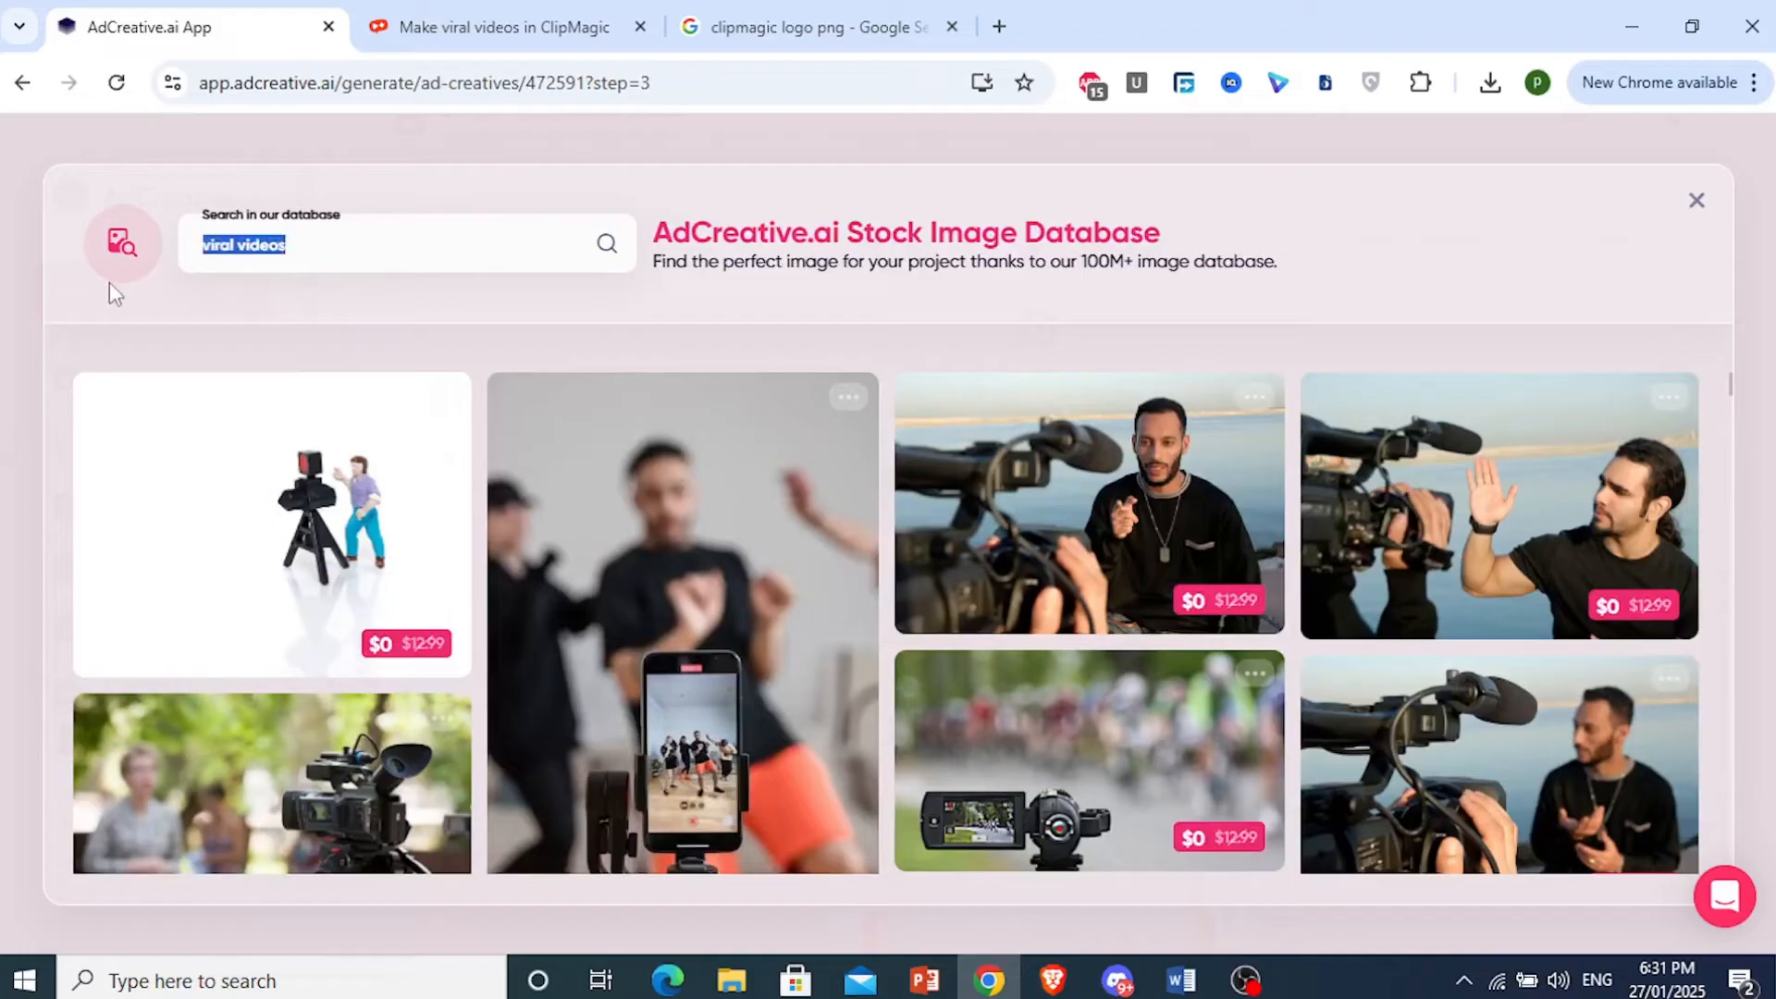
key(BackSpace)
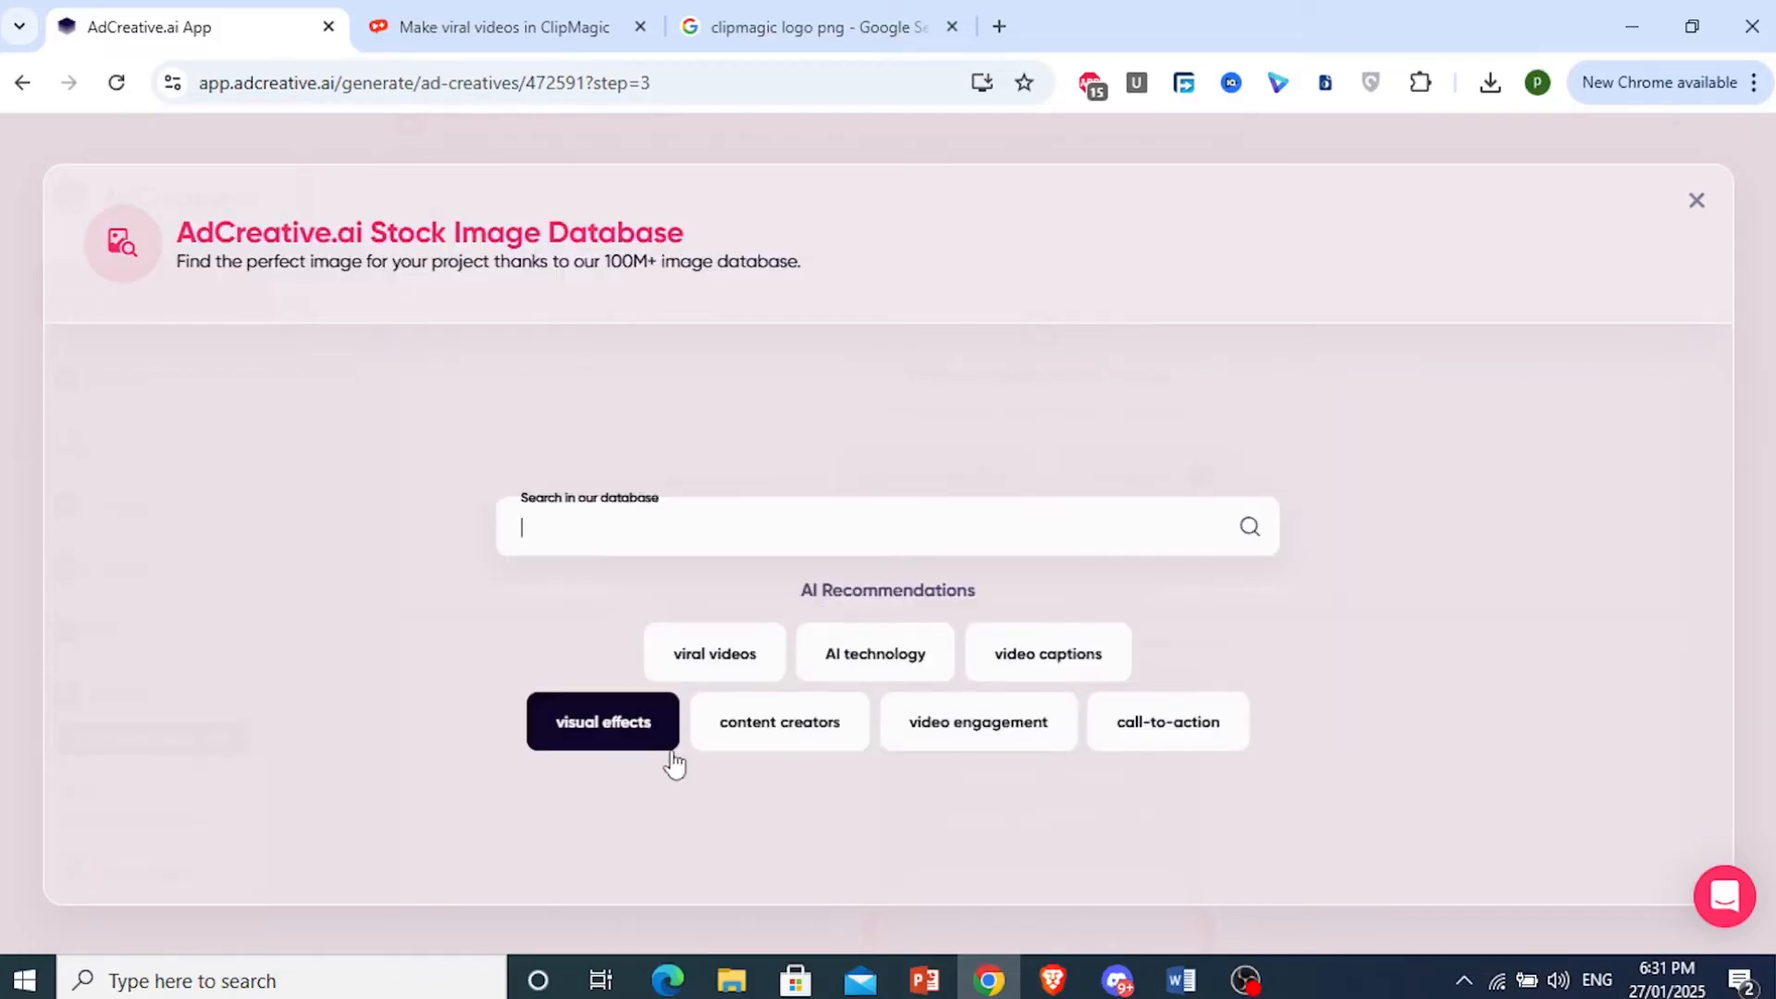
click(811, 727)
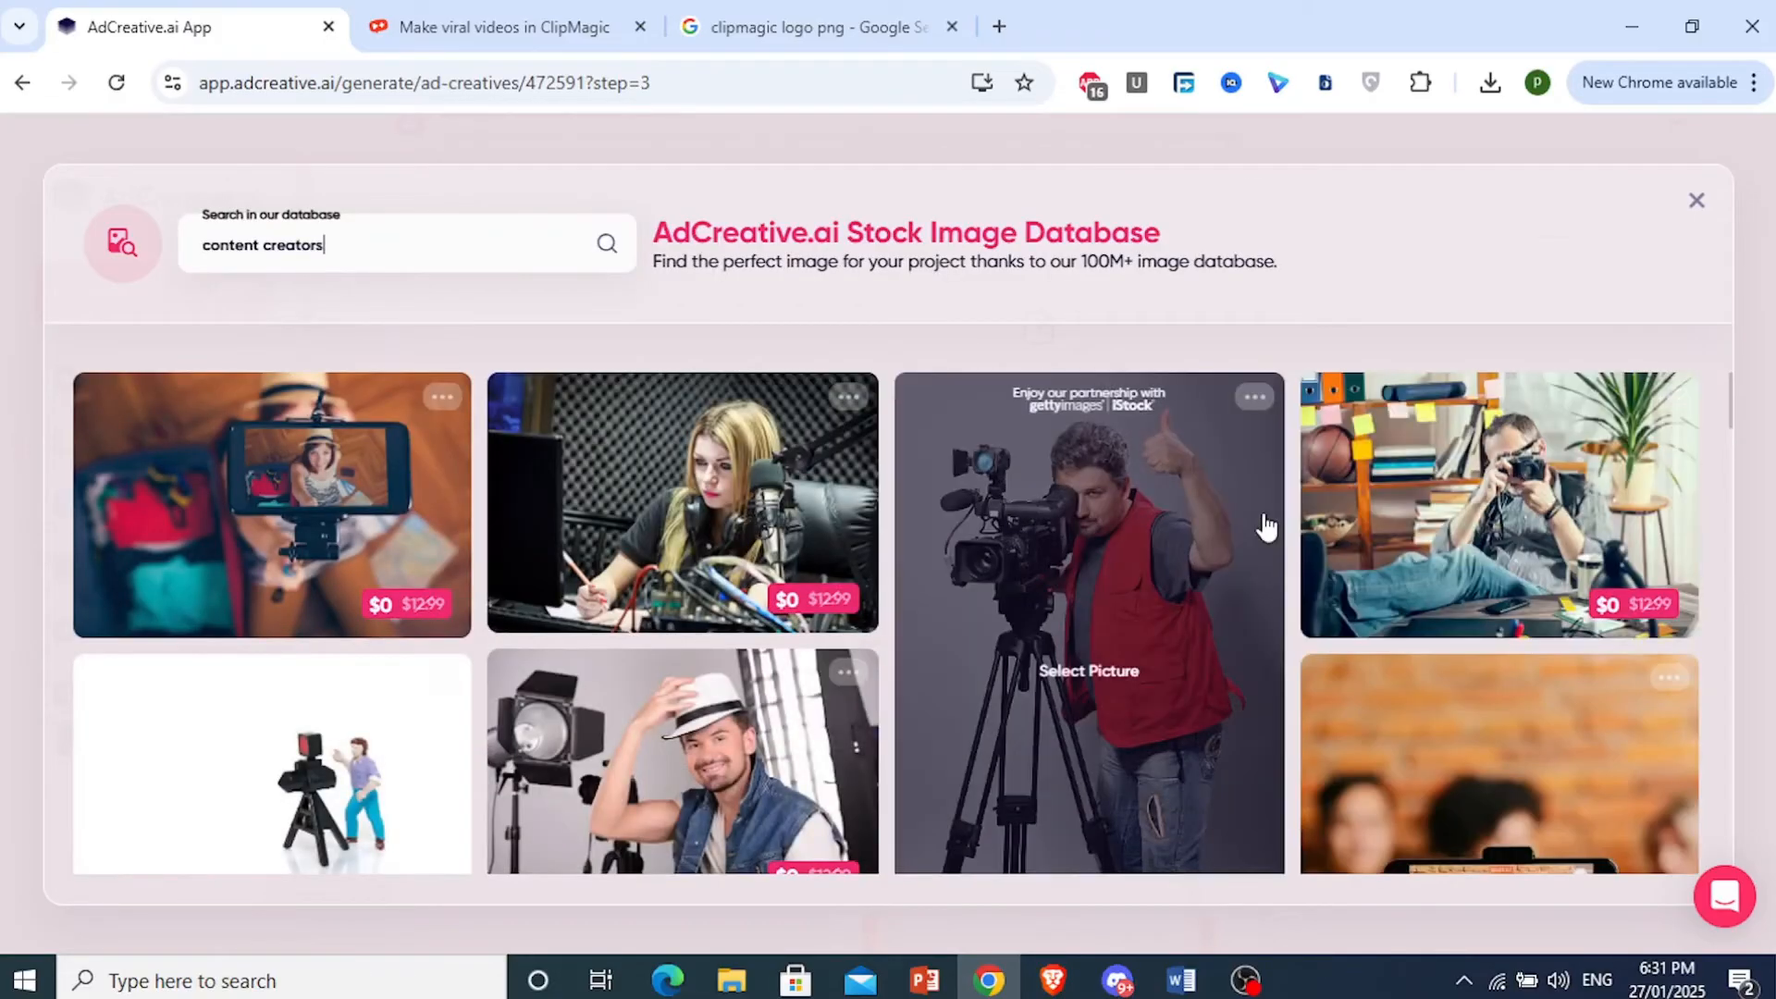
scroll(1217, 539, down, 3)
scroll(1255, 648, down, 10)
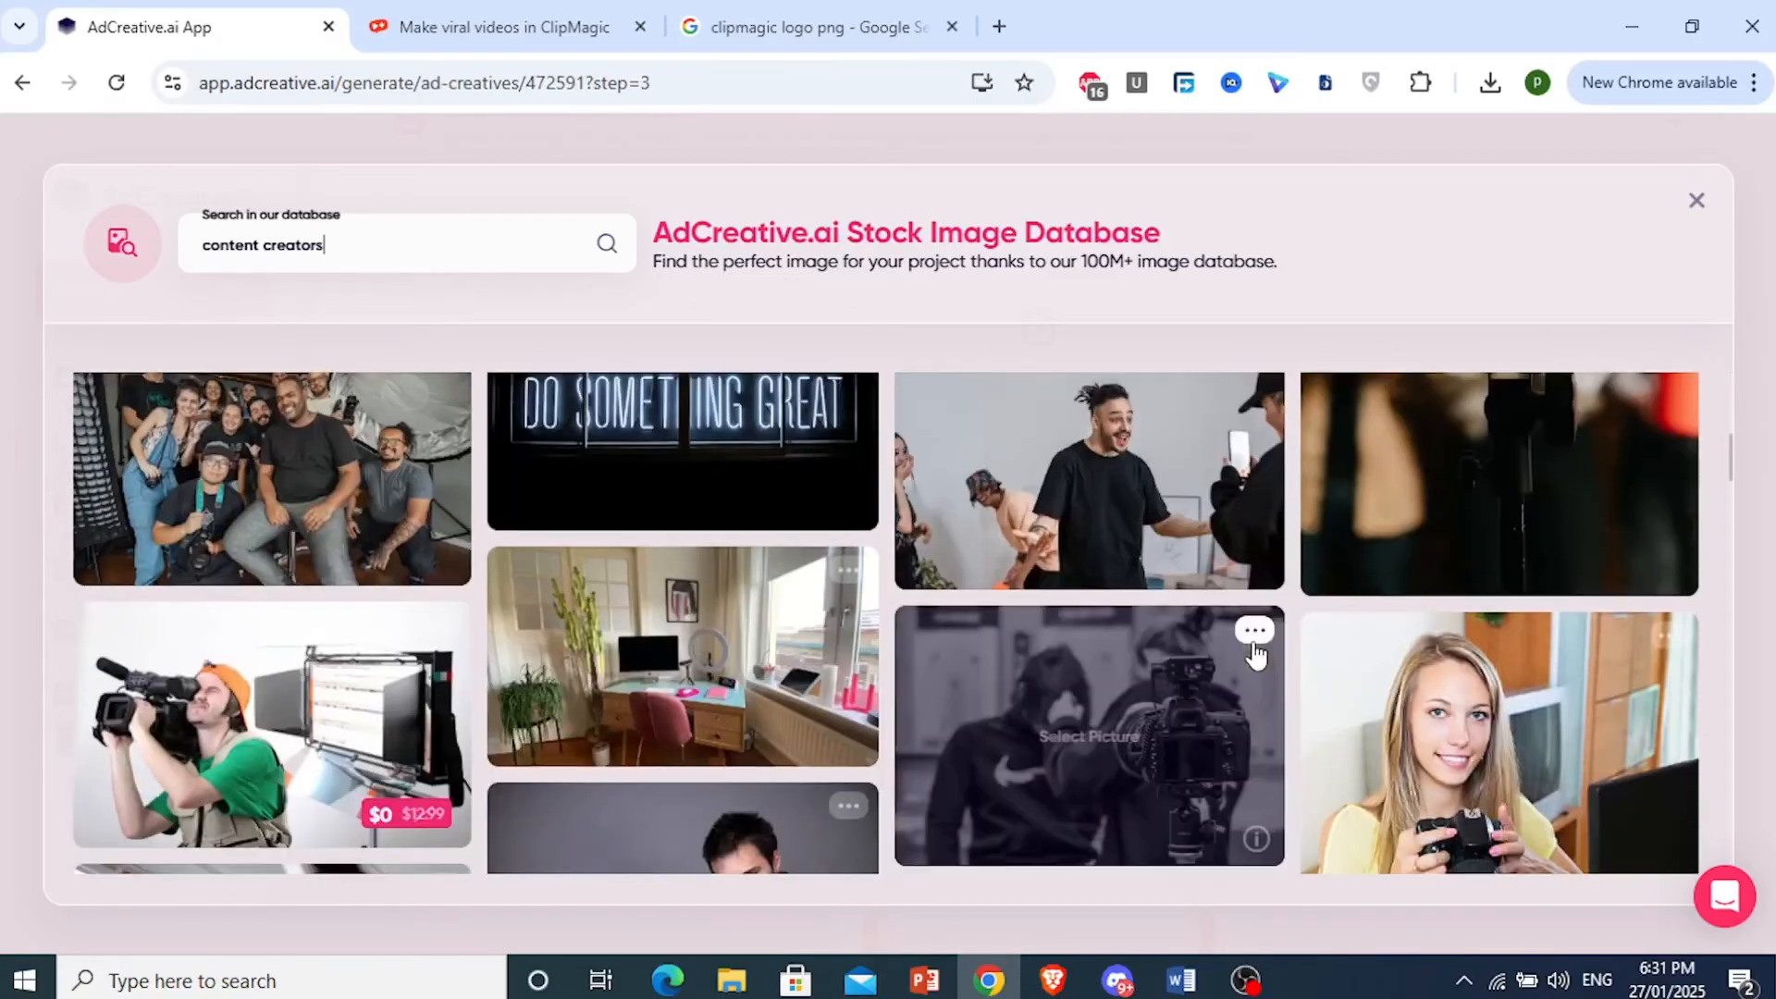
scroll(1318, 749, down, 10)
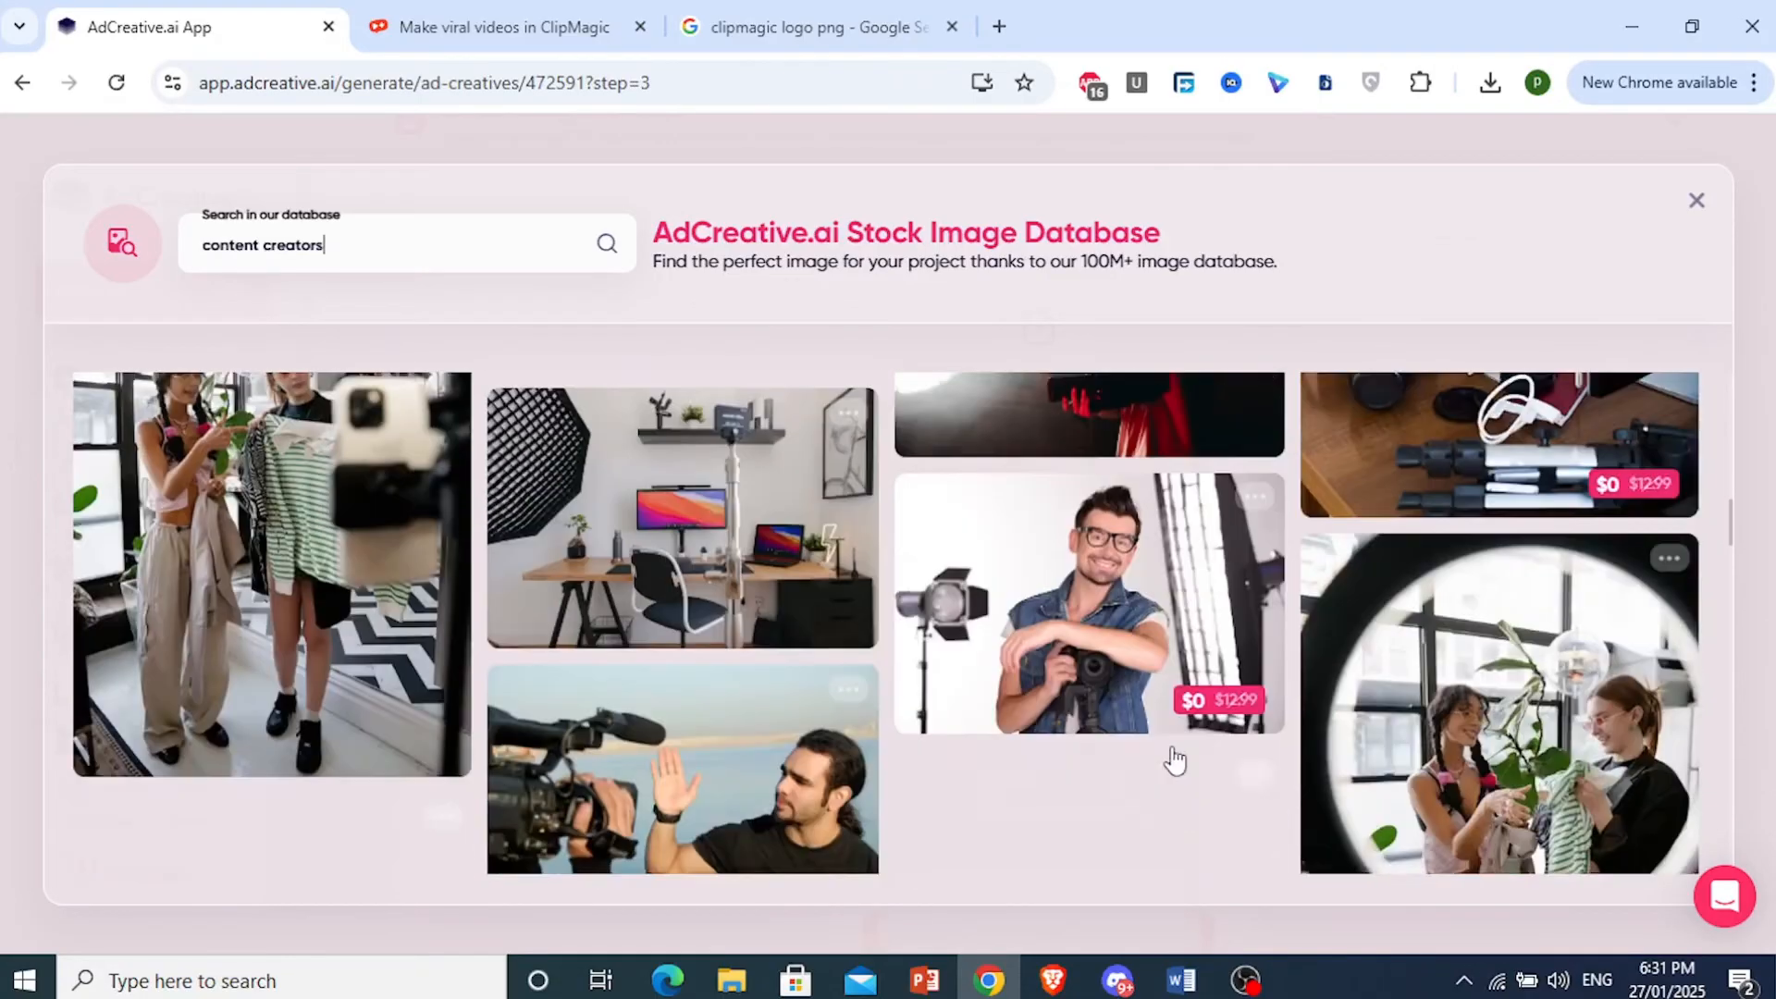
scroll(1125, 712, down, 3)
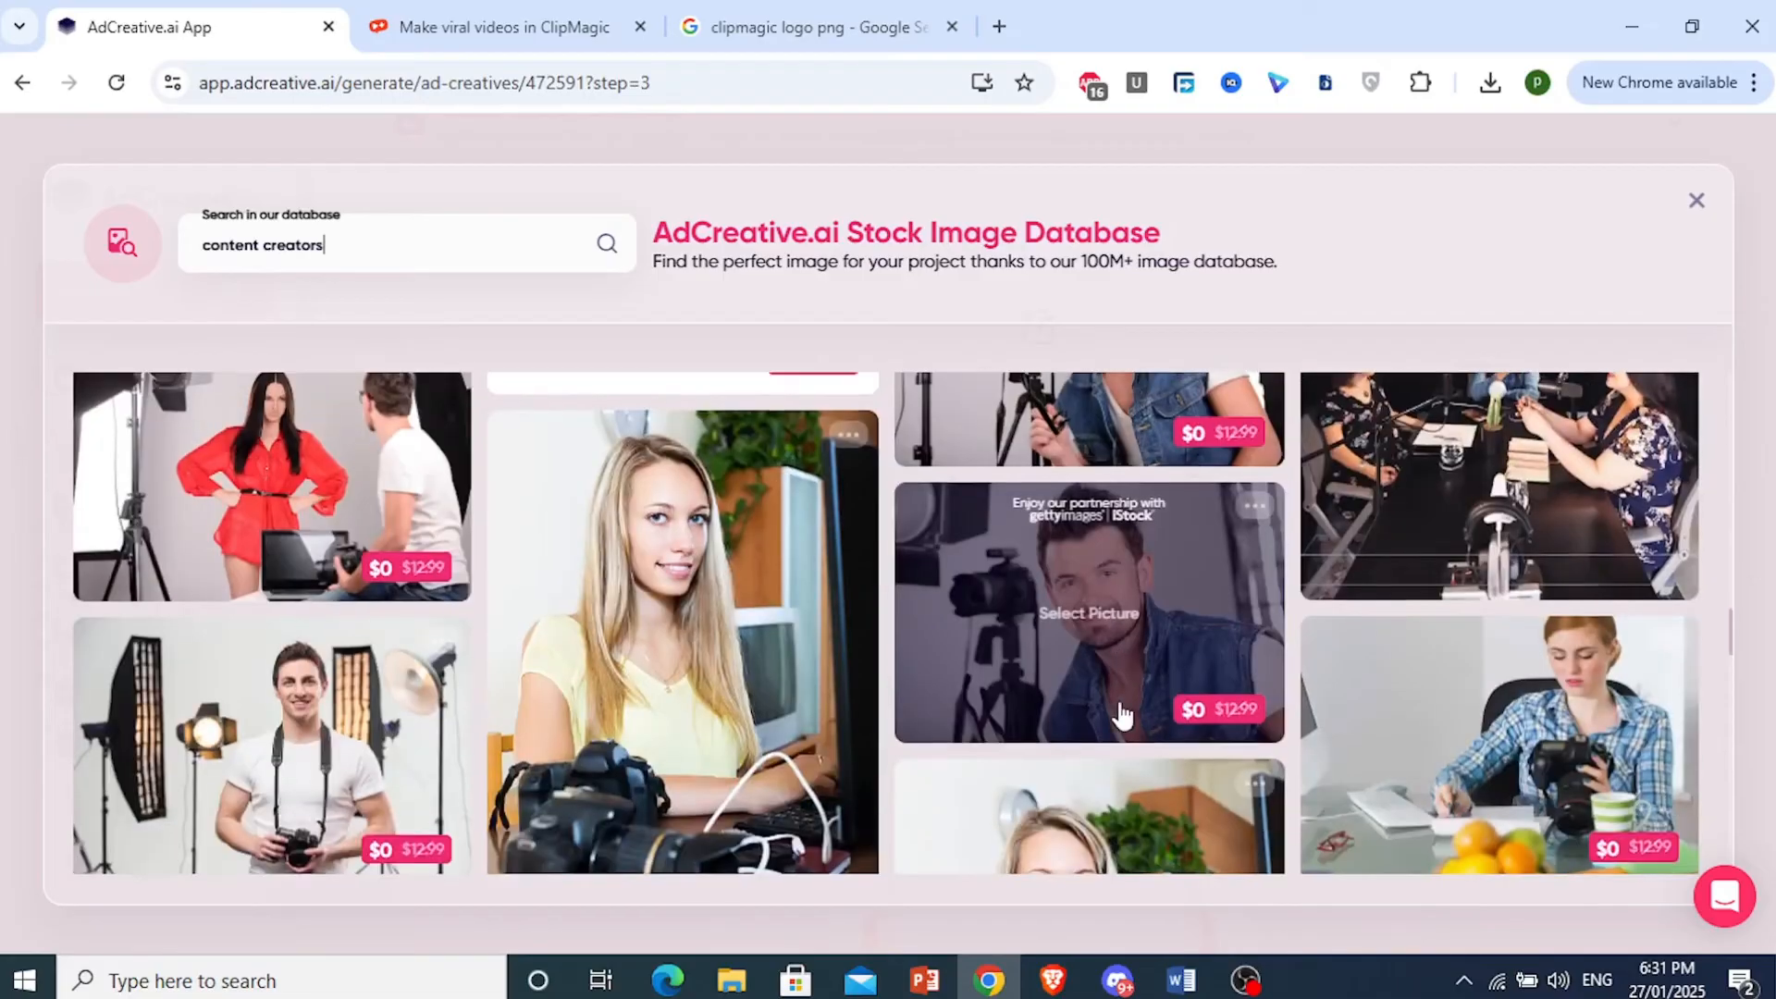
scroll(999, 694, down, 5)
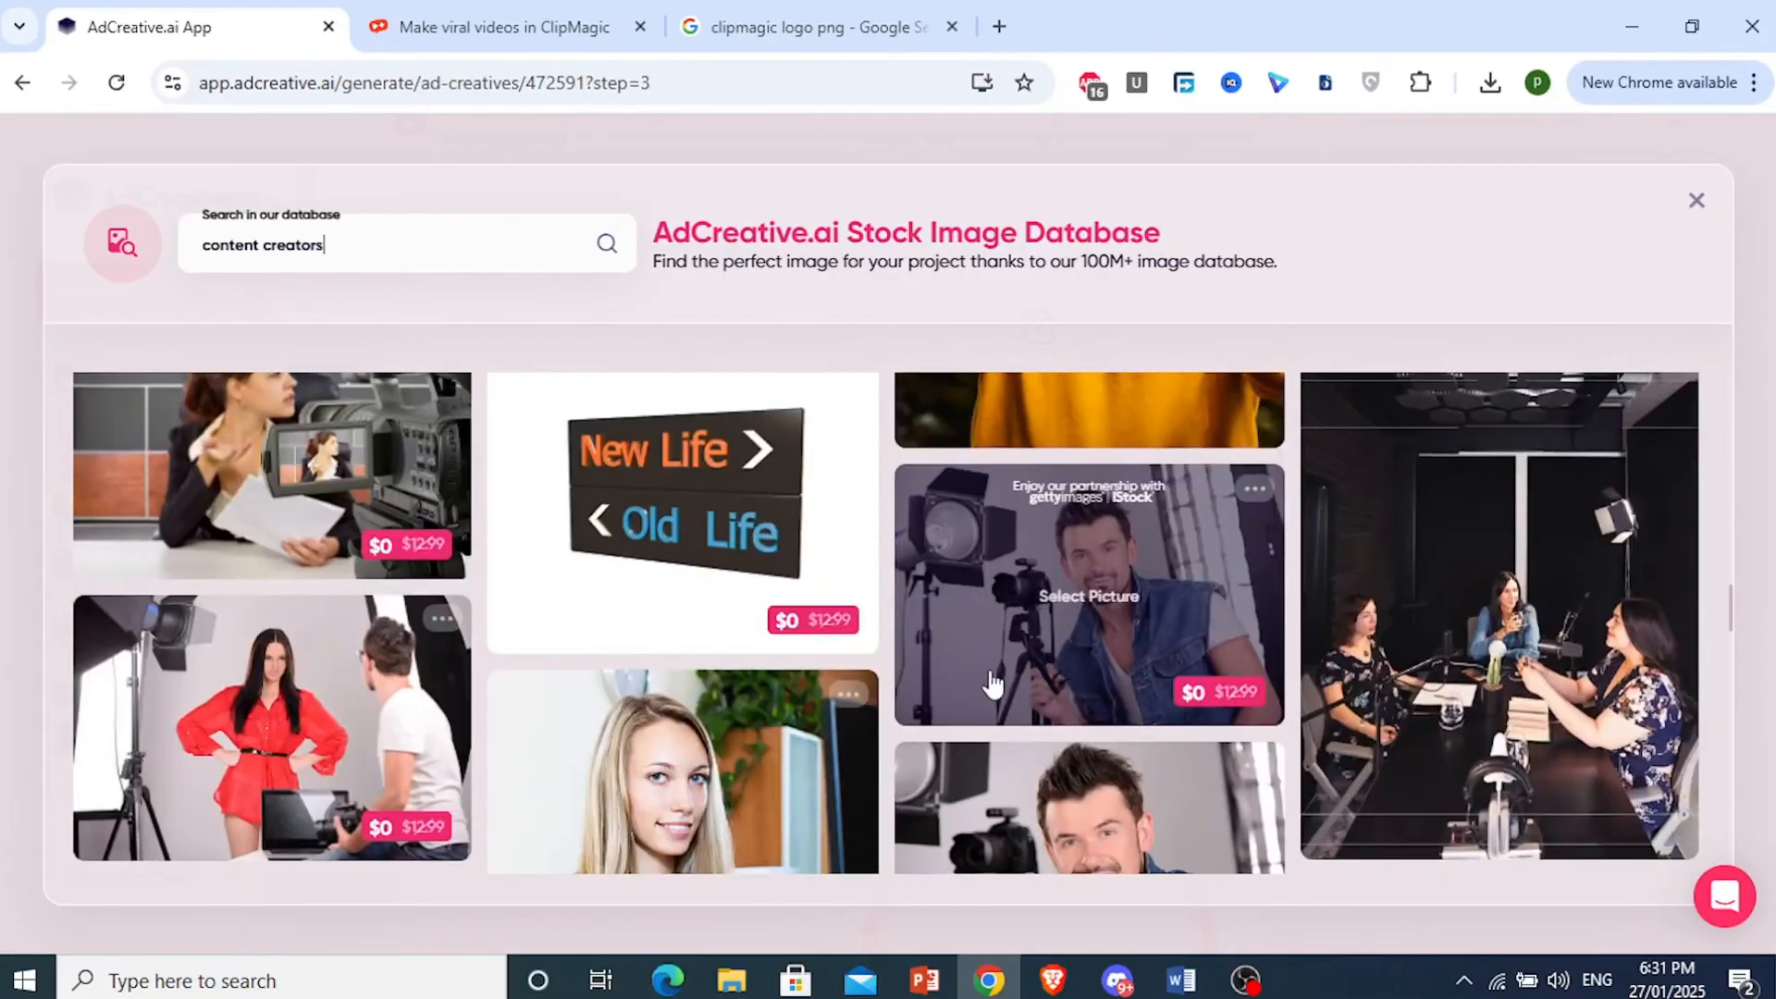
scroll(992, 685, down, 3)
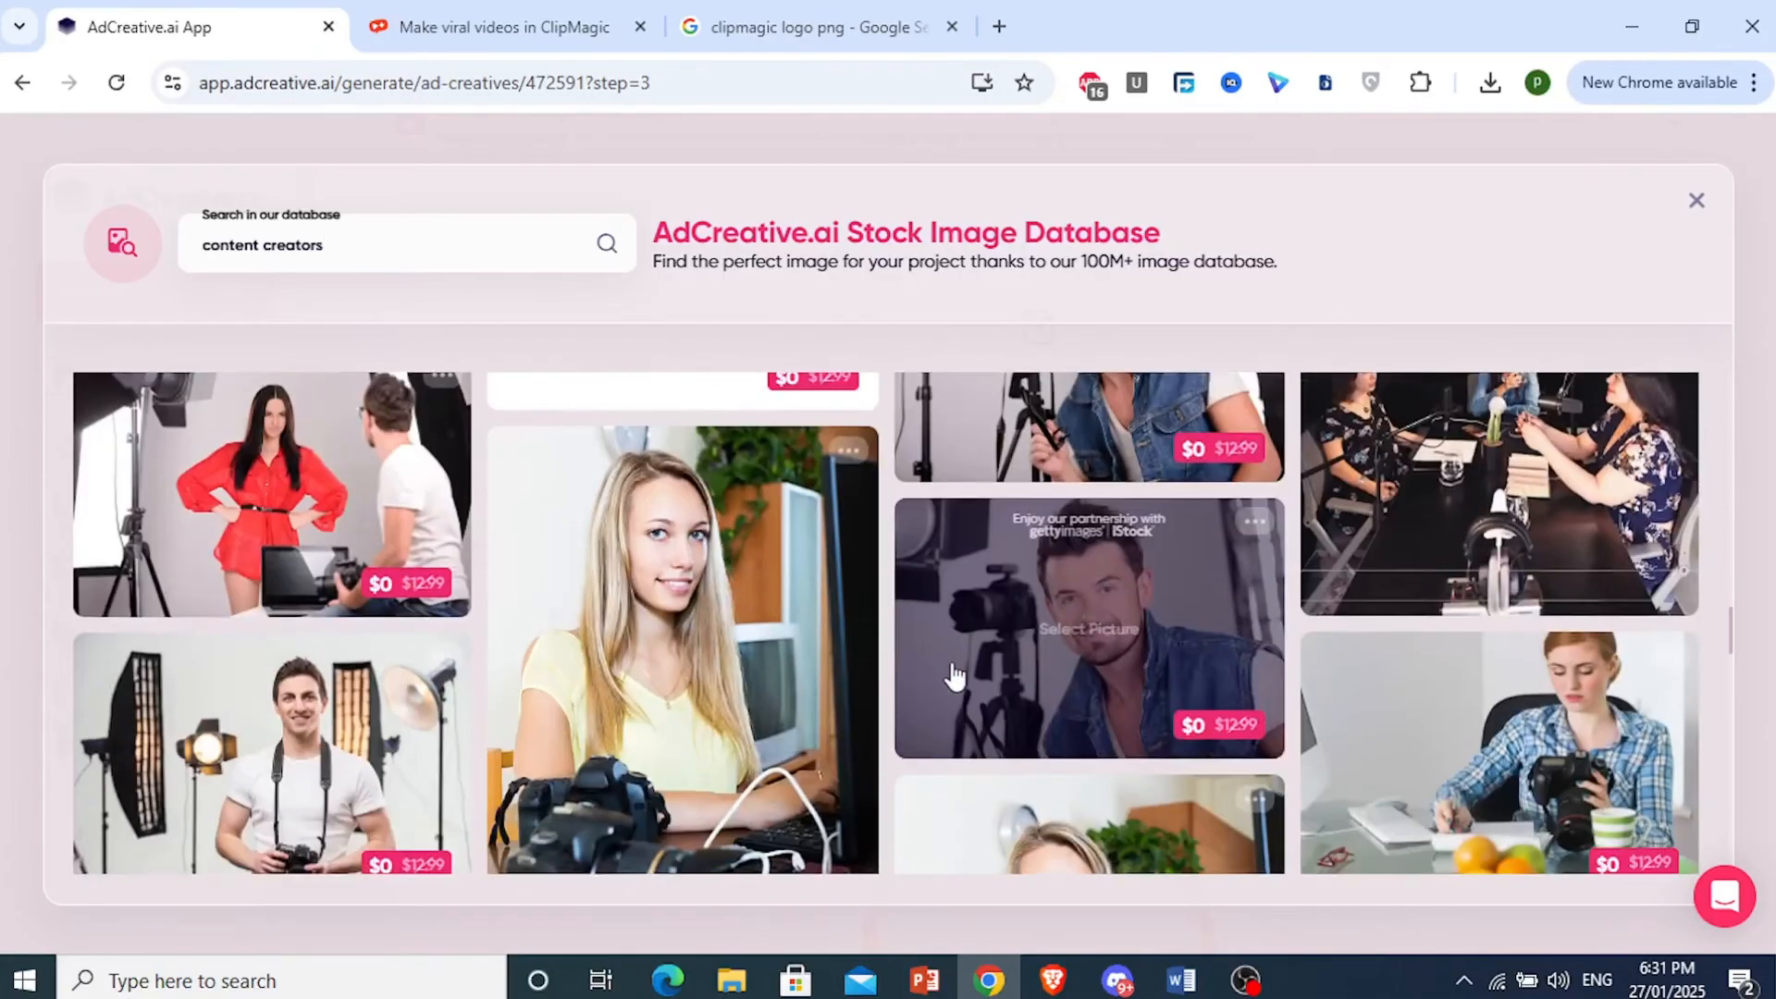
scroll(783, 746, down, 2)
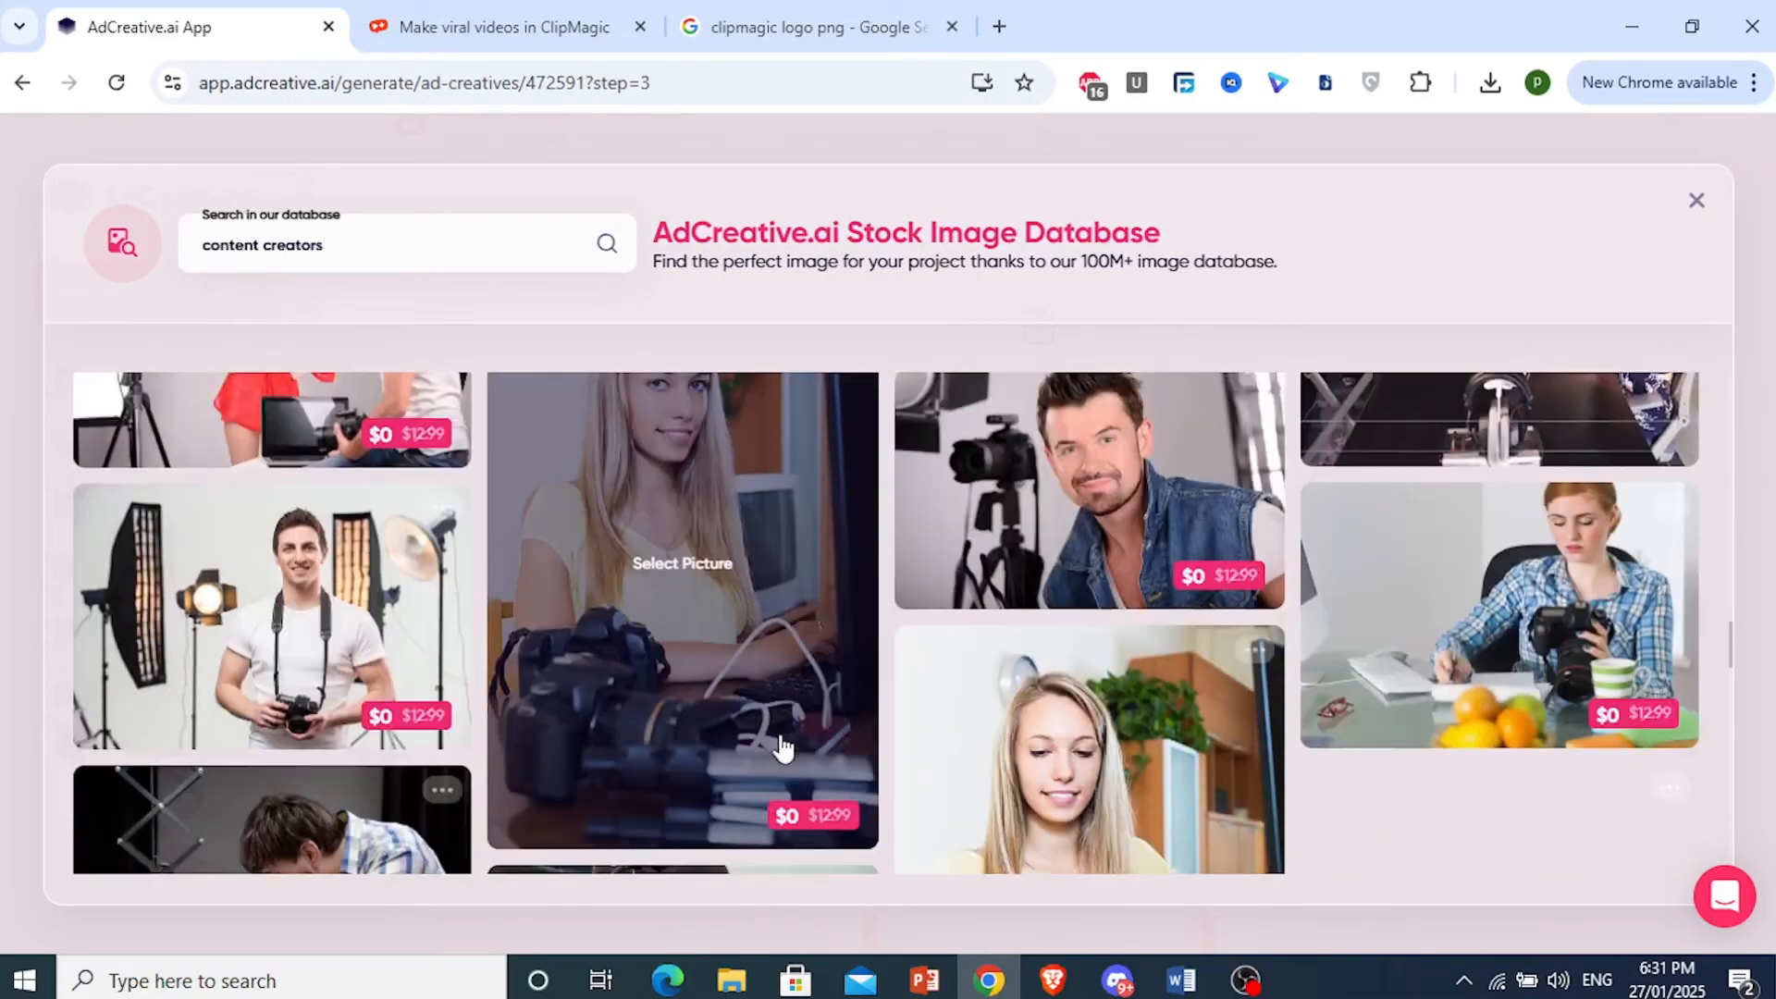
Step: Search the stock images for video captions and select the picture of hands editing video on a laptop as background
scroll(779, 730, down, 3)
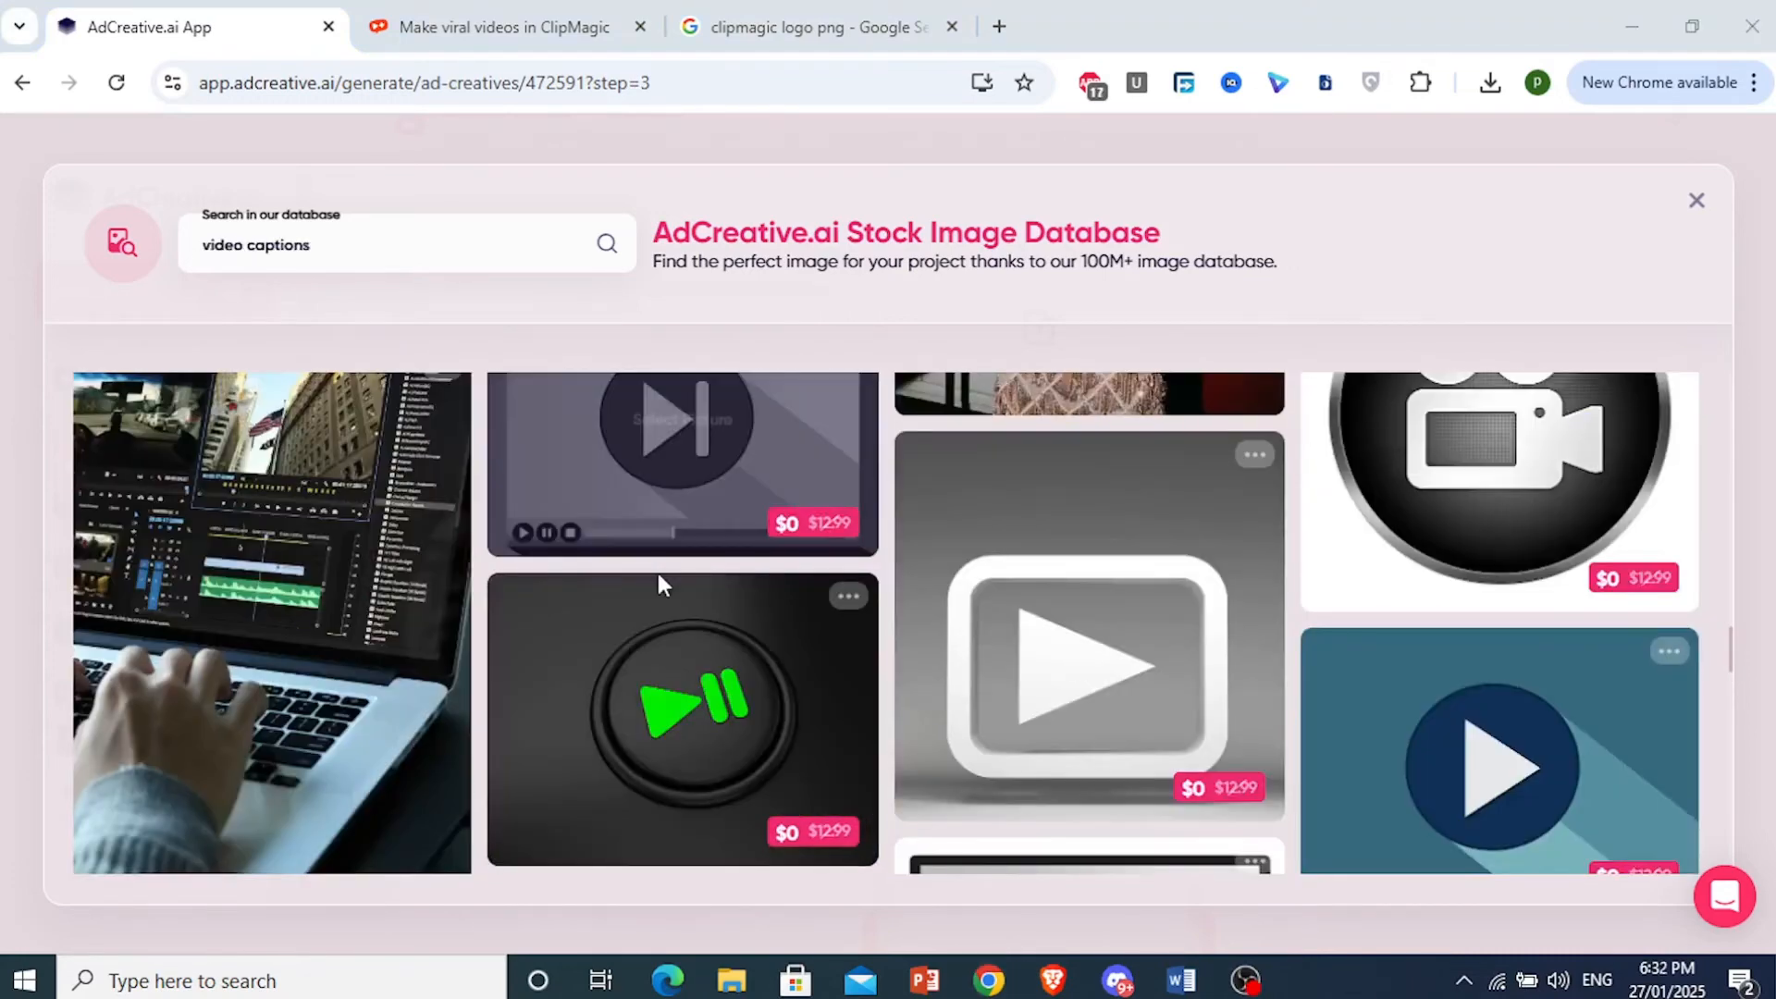
scroll(657, 574, up, 1)
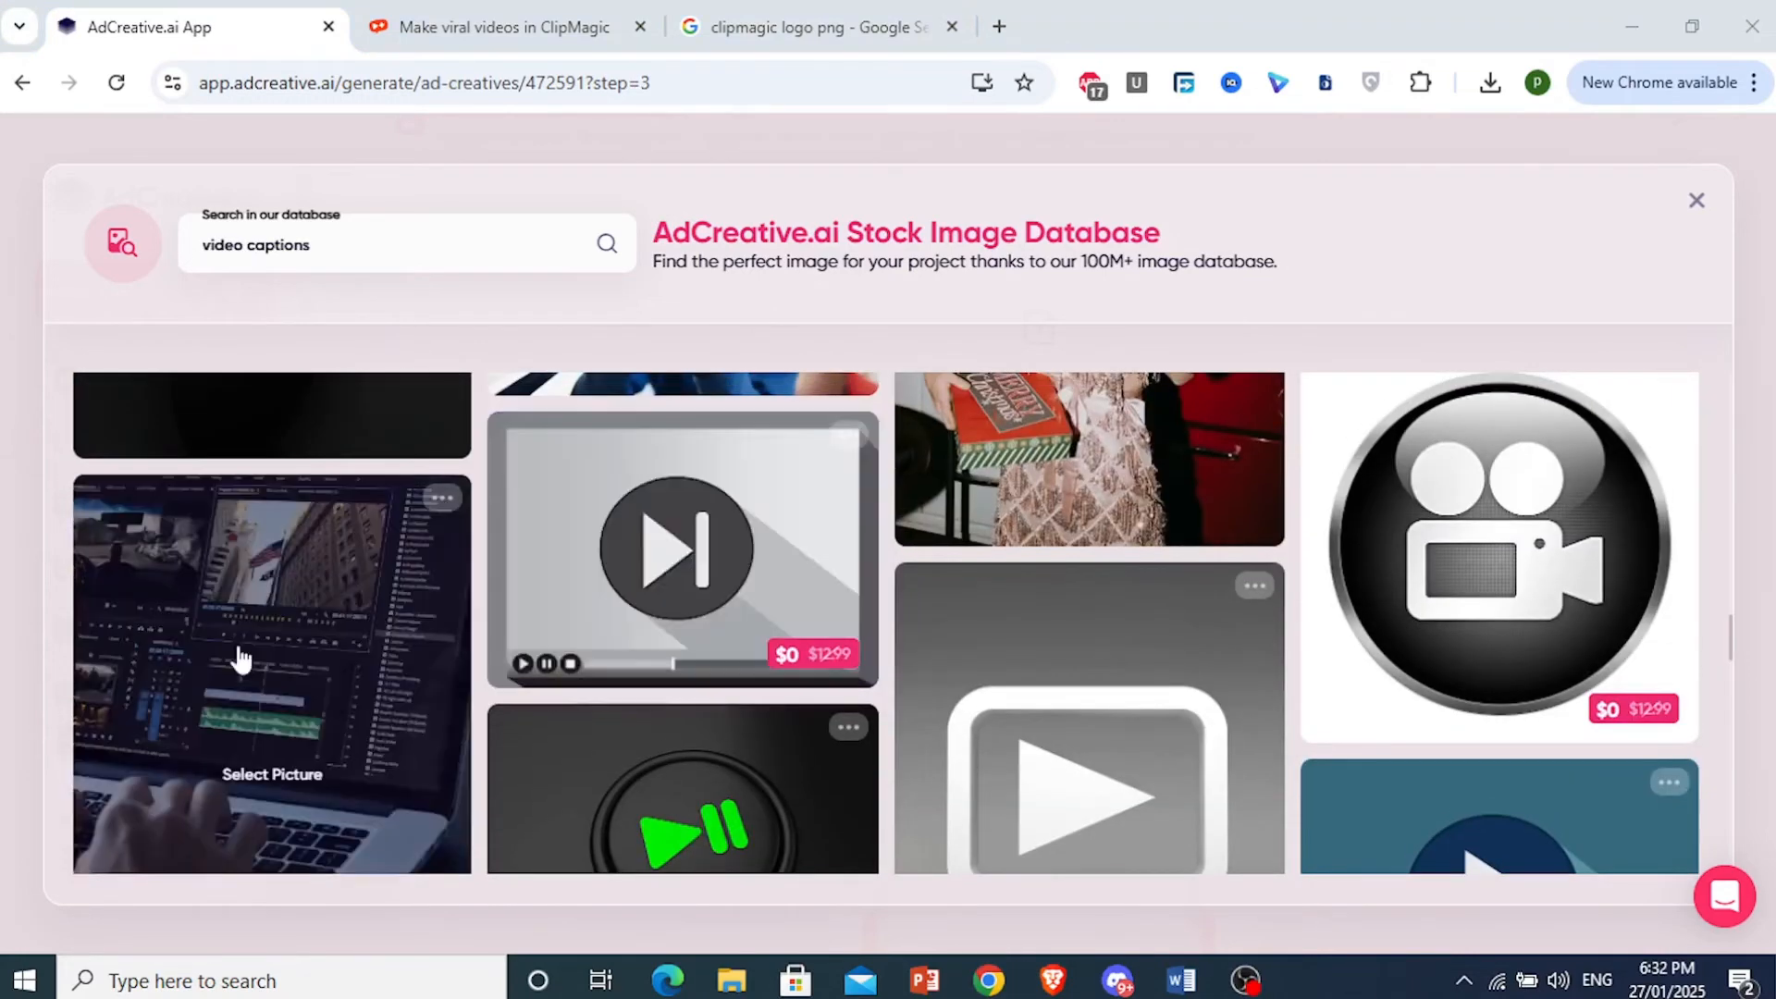
scroll(242, 660, down, 1)
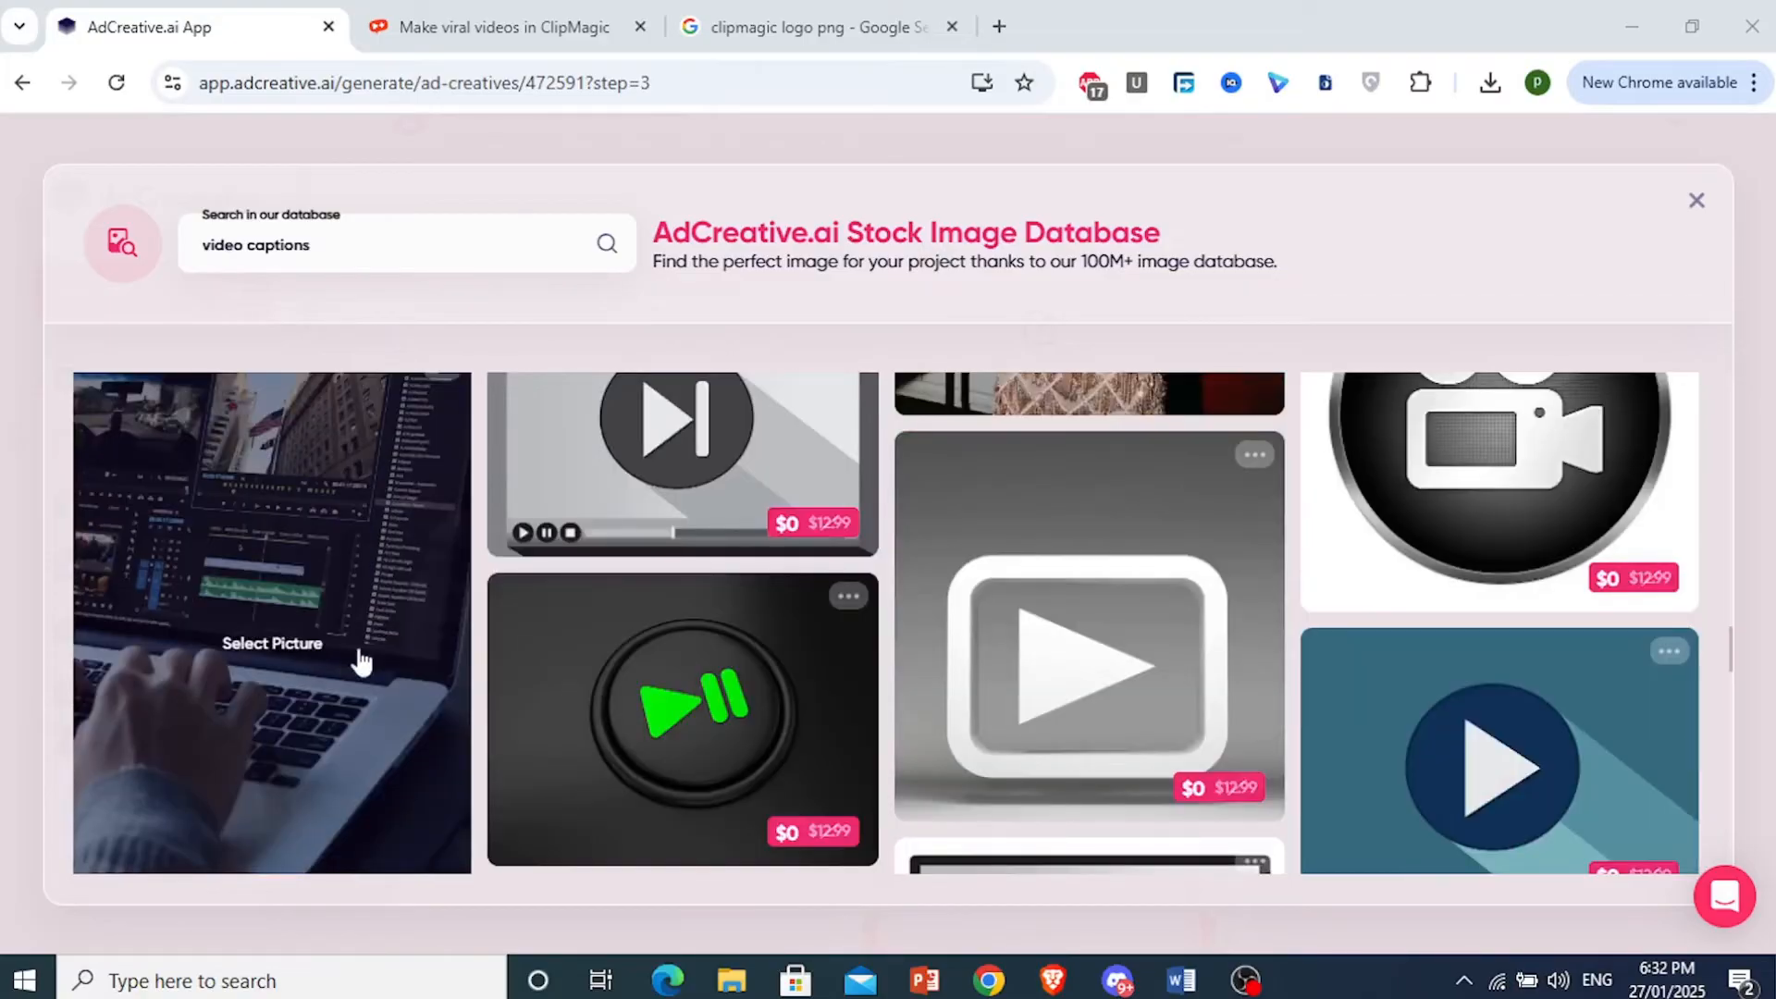
click(286, 647)
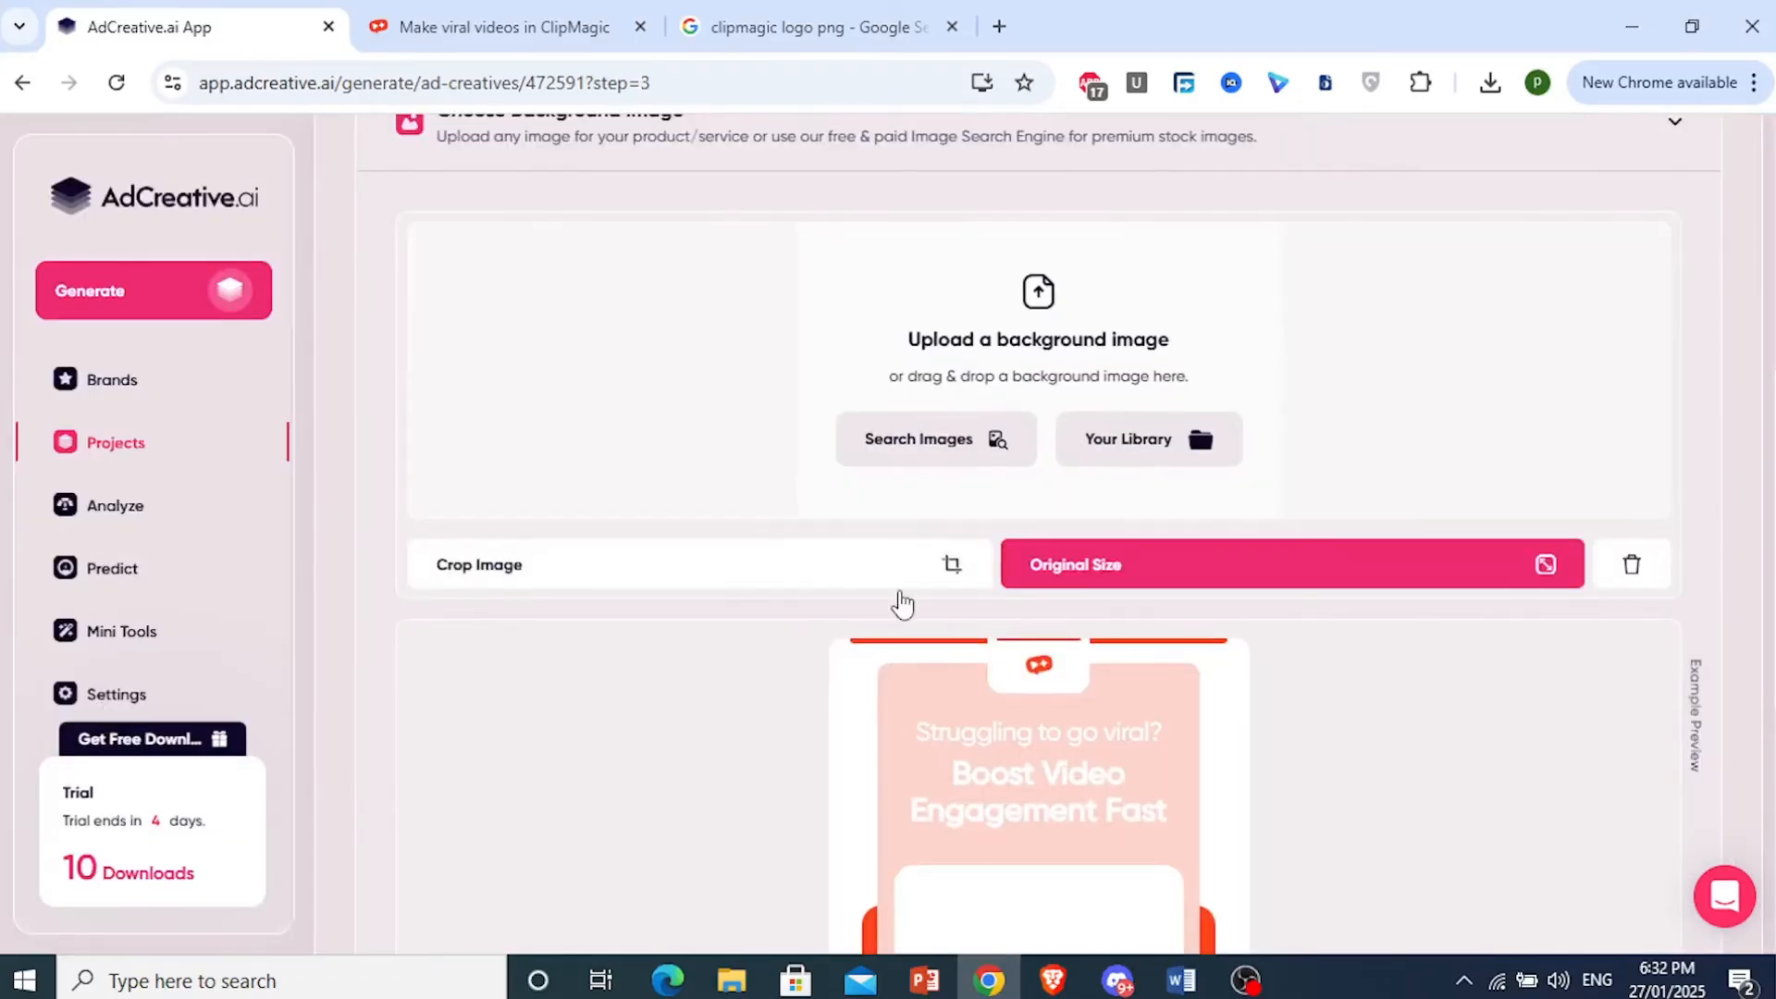
Step: Check the example preview with the laptop background at its original size and generate the ad creatives
scroll(625, 615, down, 3)
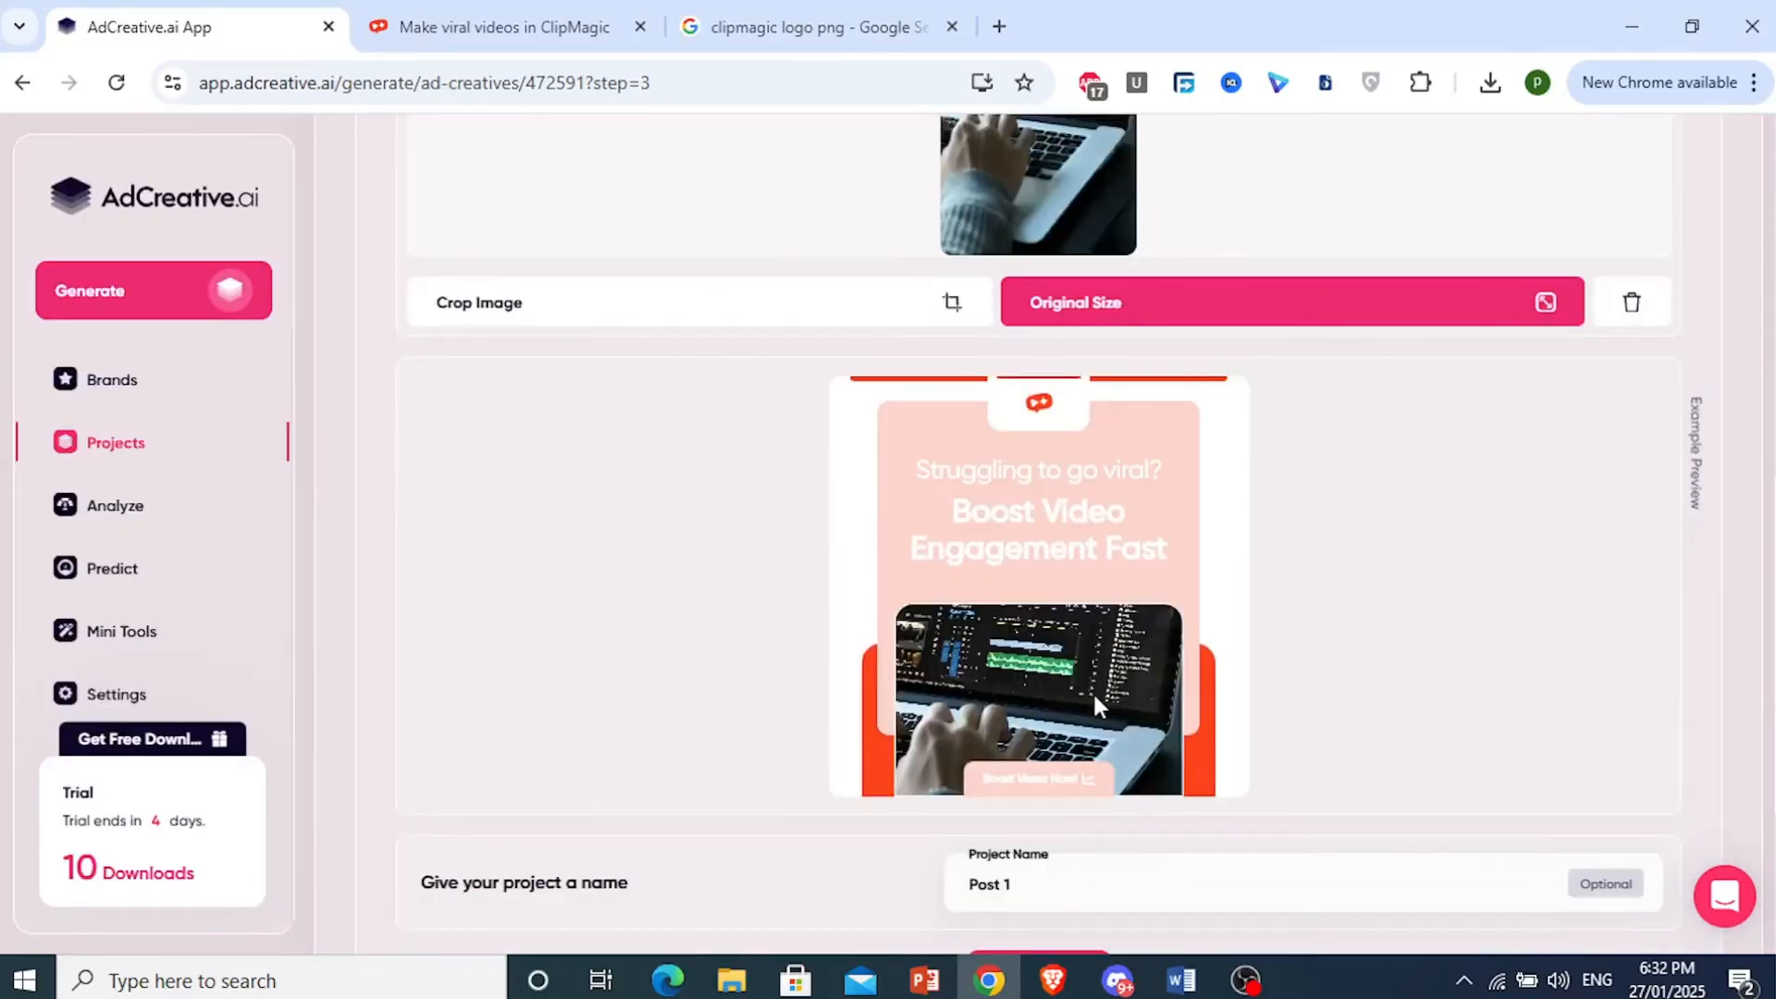
scroll(1064, 690, down, 2)
scroll(1134, 701, up, 3)
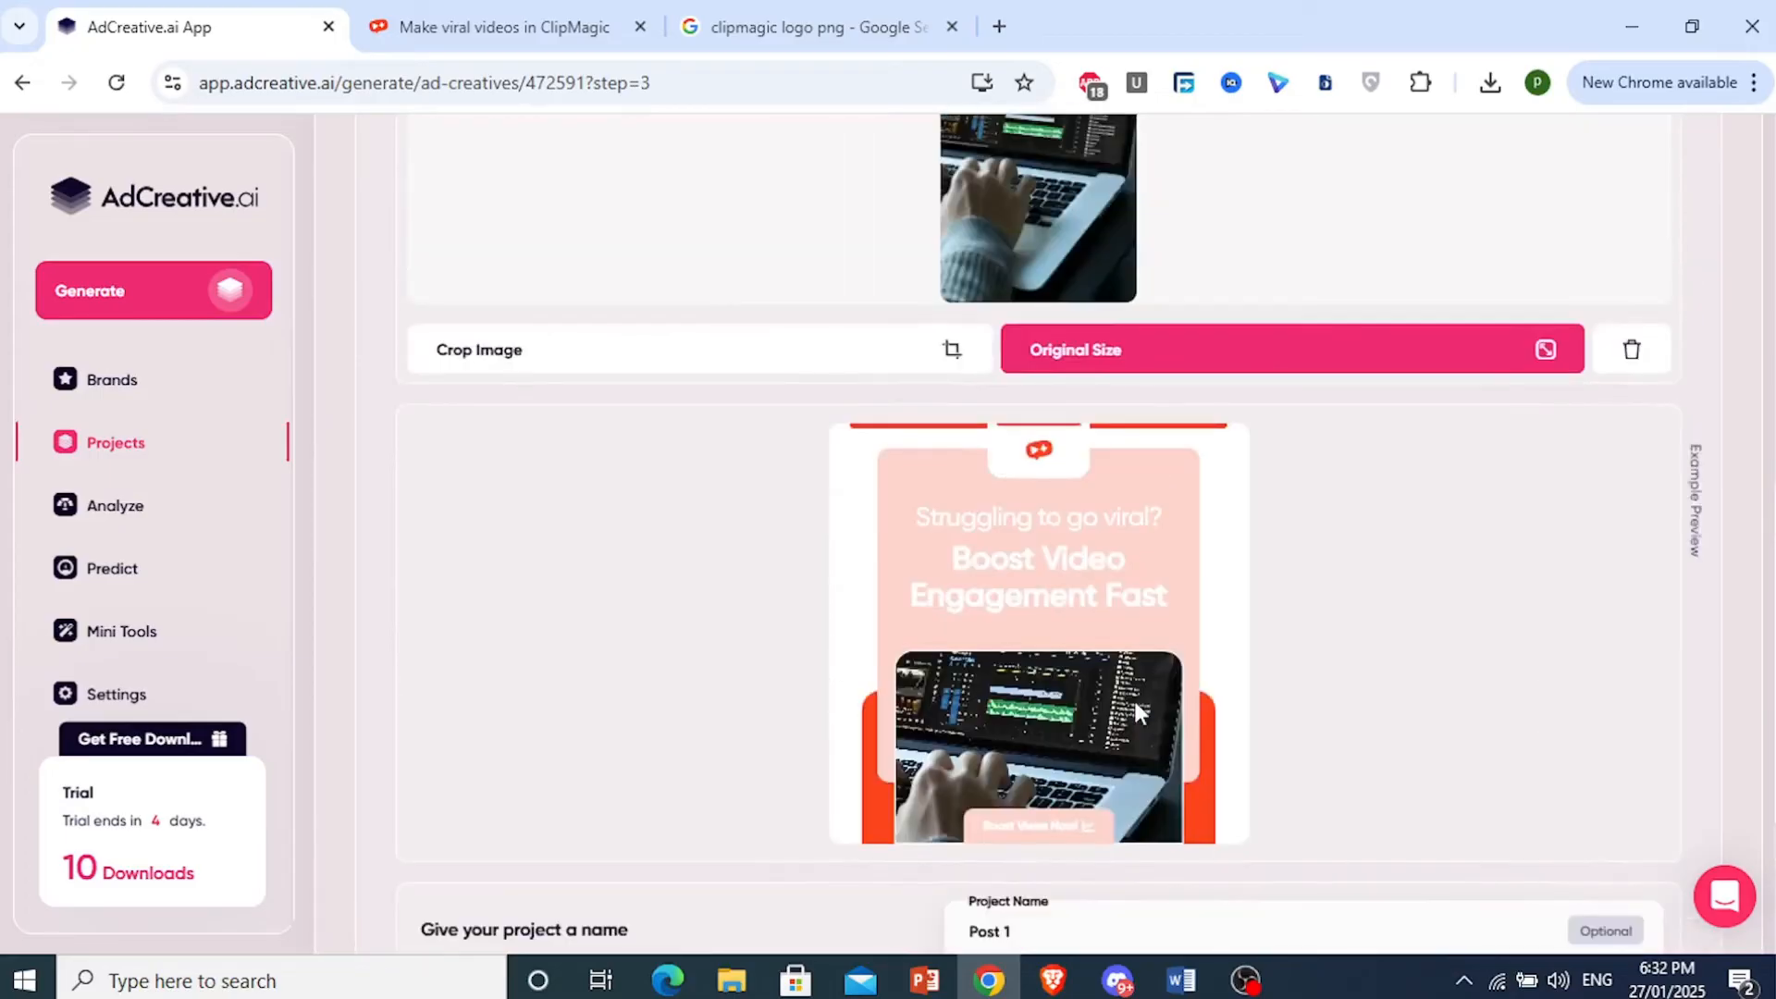
scroll(1205, 444, down, 5)
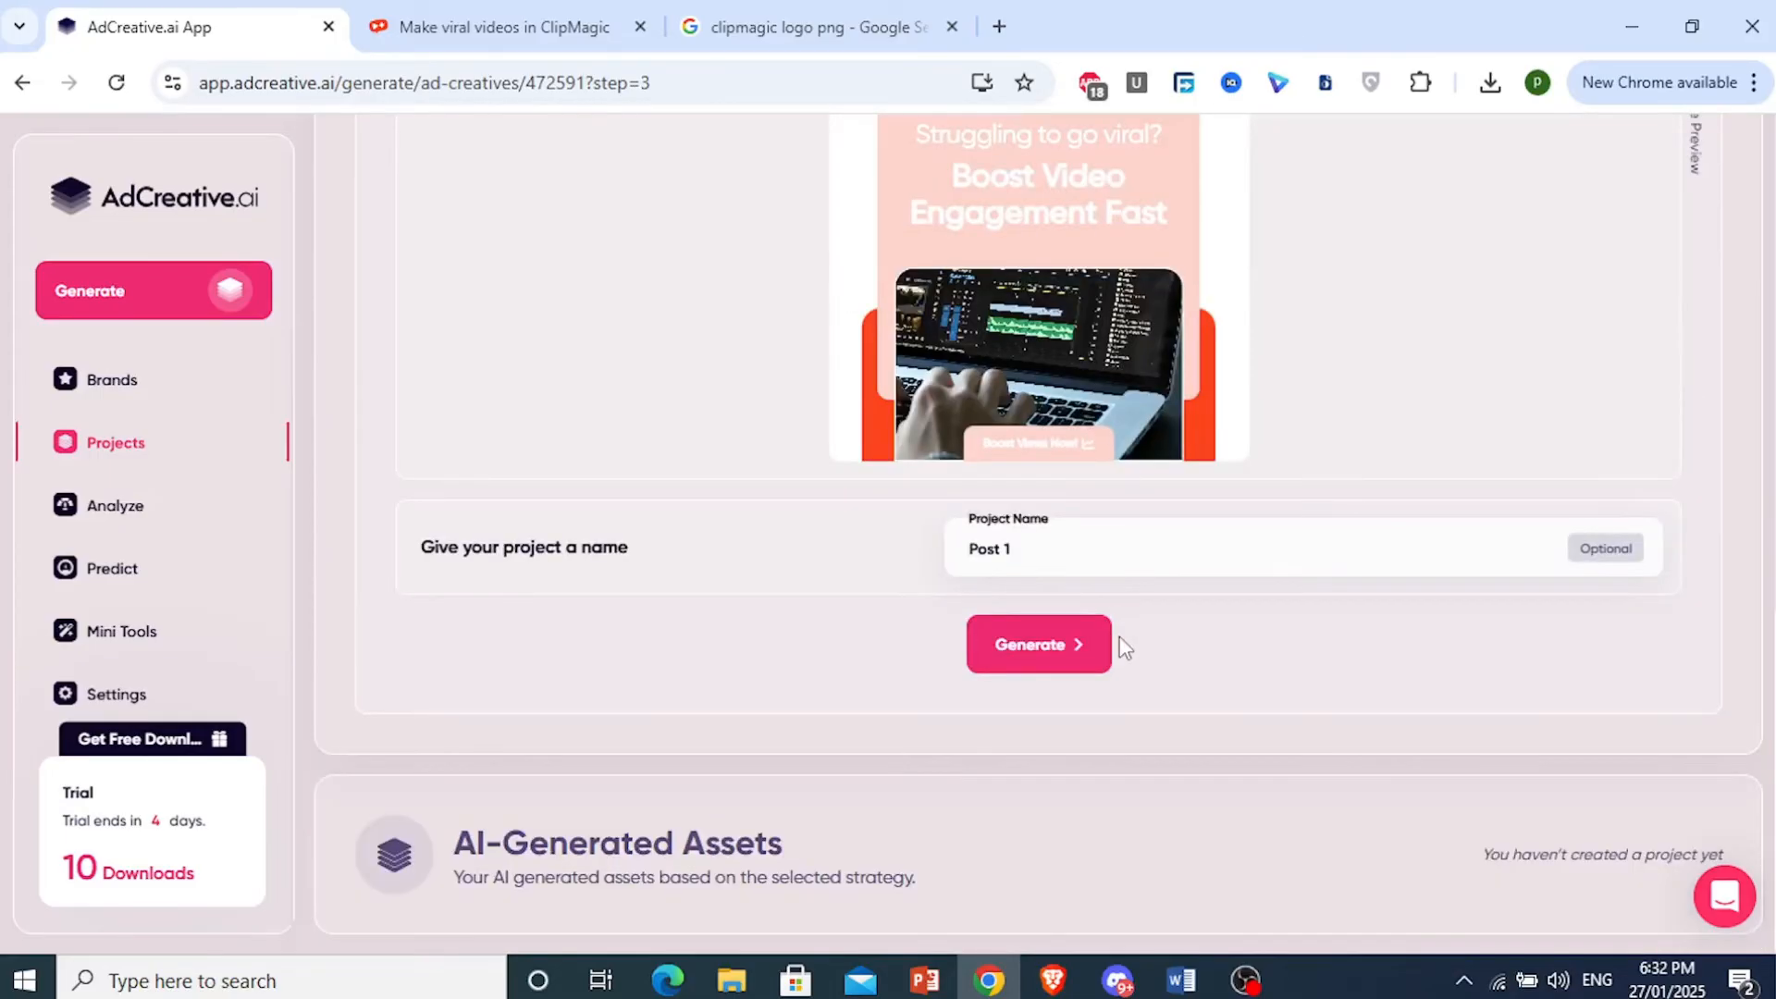
click(1010, 647)
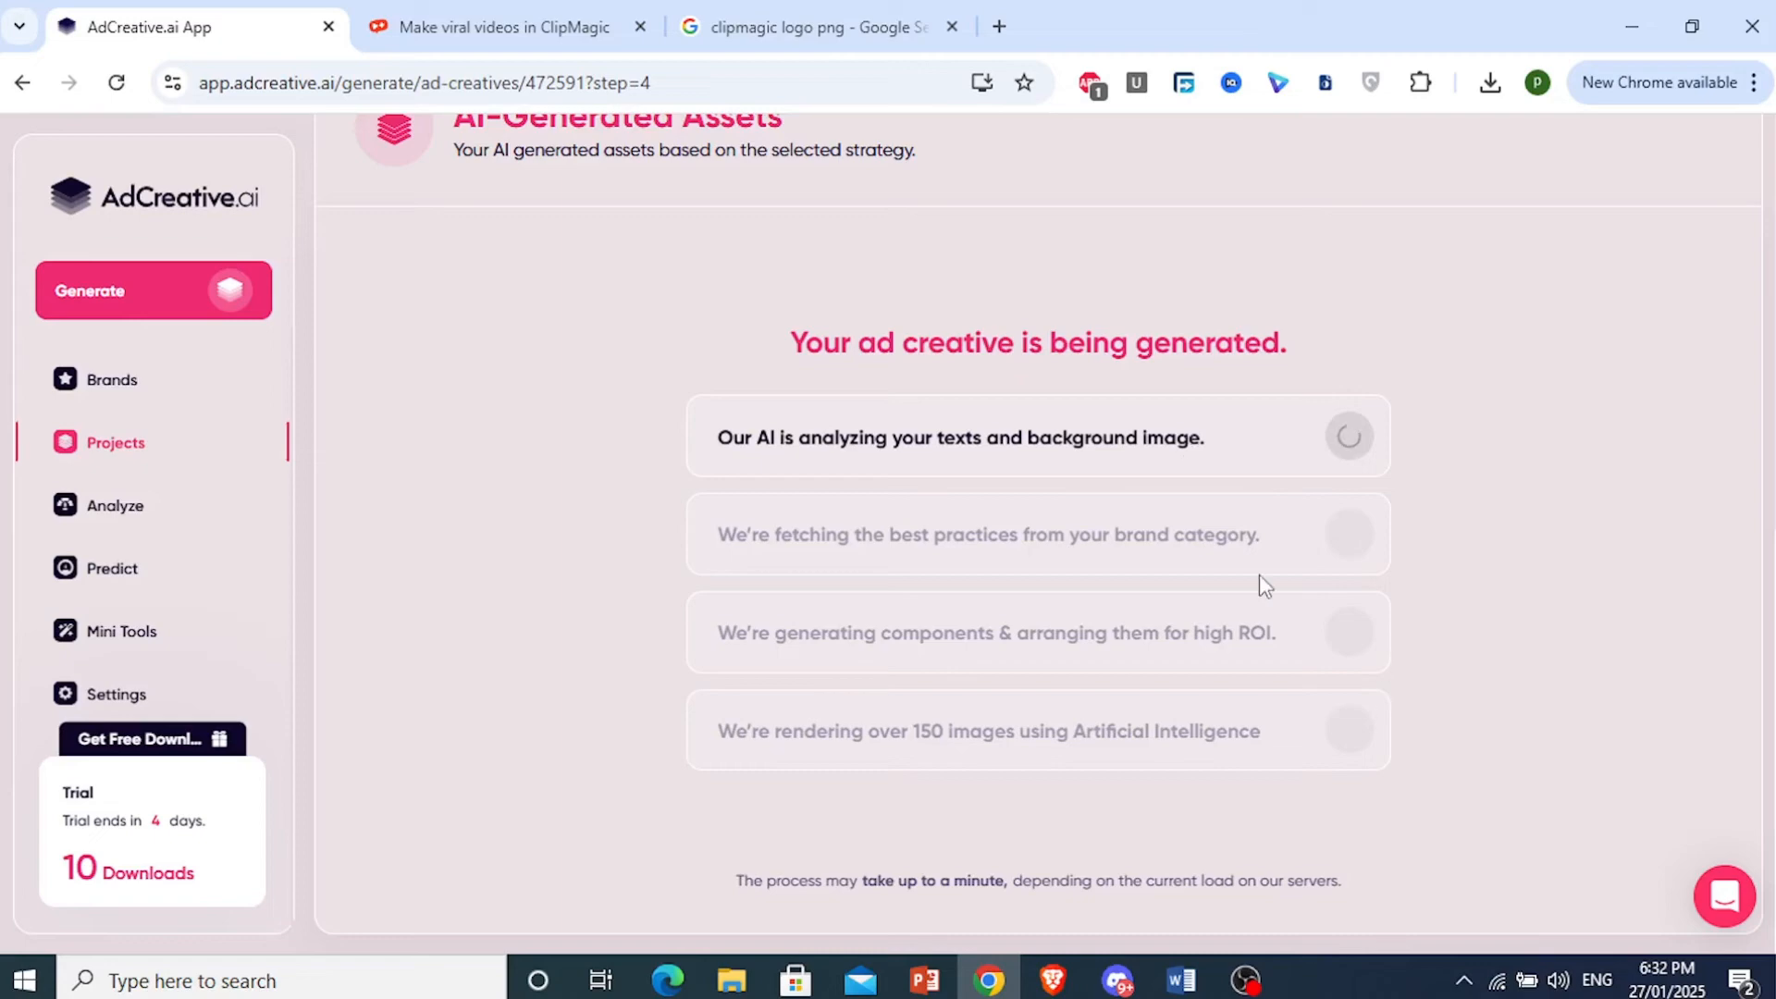
click(1347, 988)
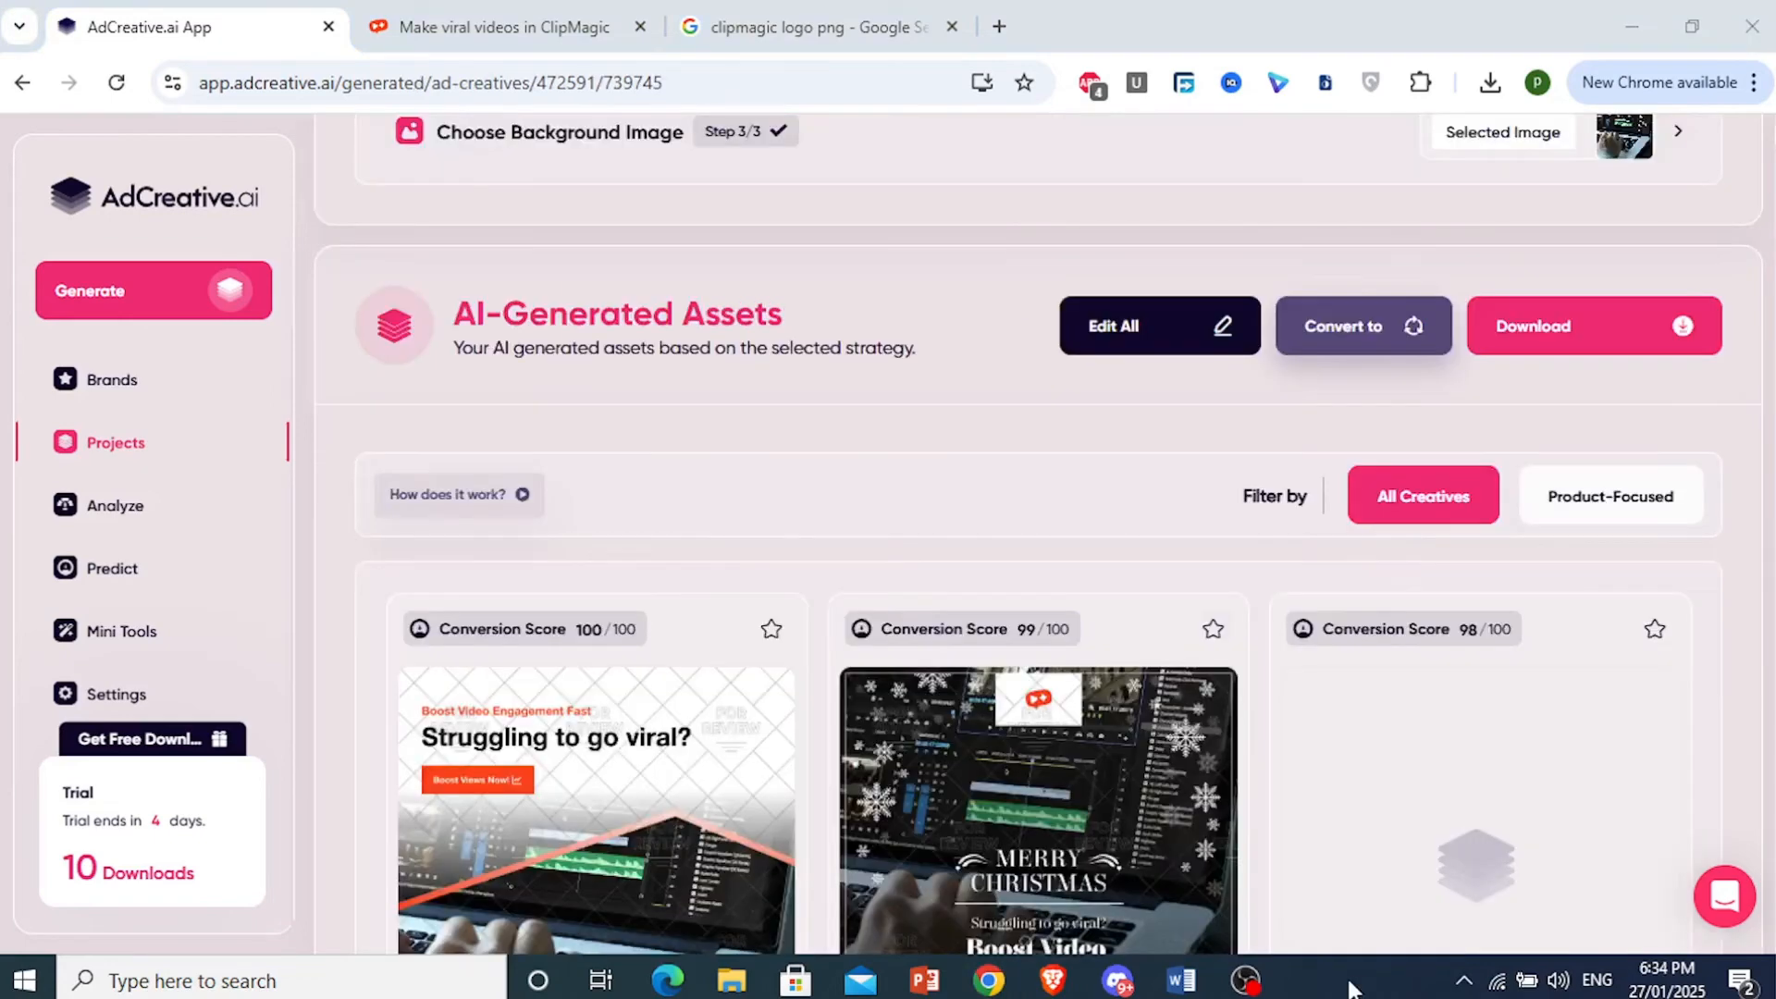
Step: Browse the generated ad creatives and compare their designs and conversion scores
scroll(732, 566, down, 3)
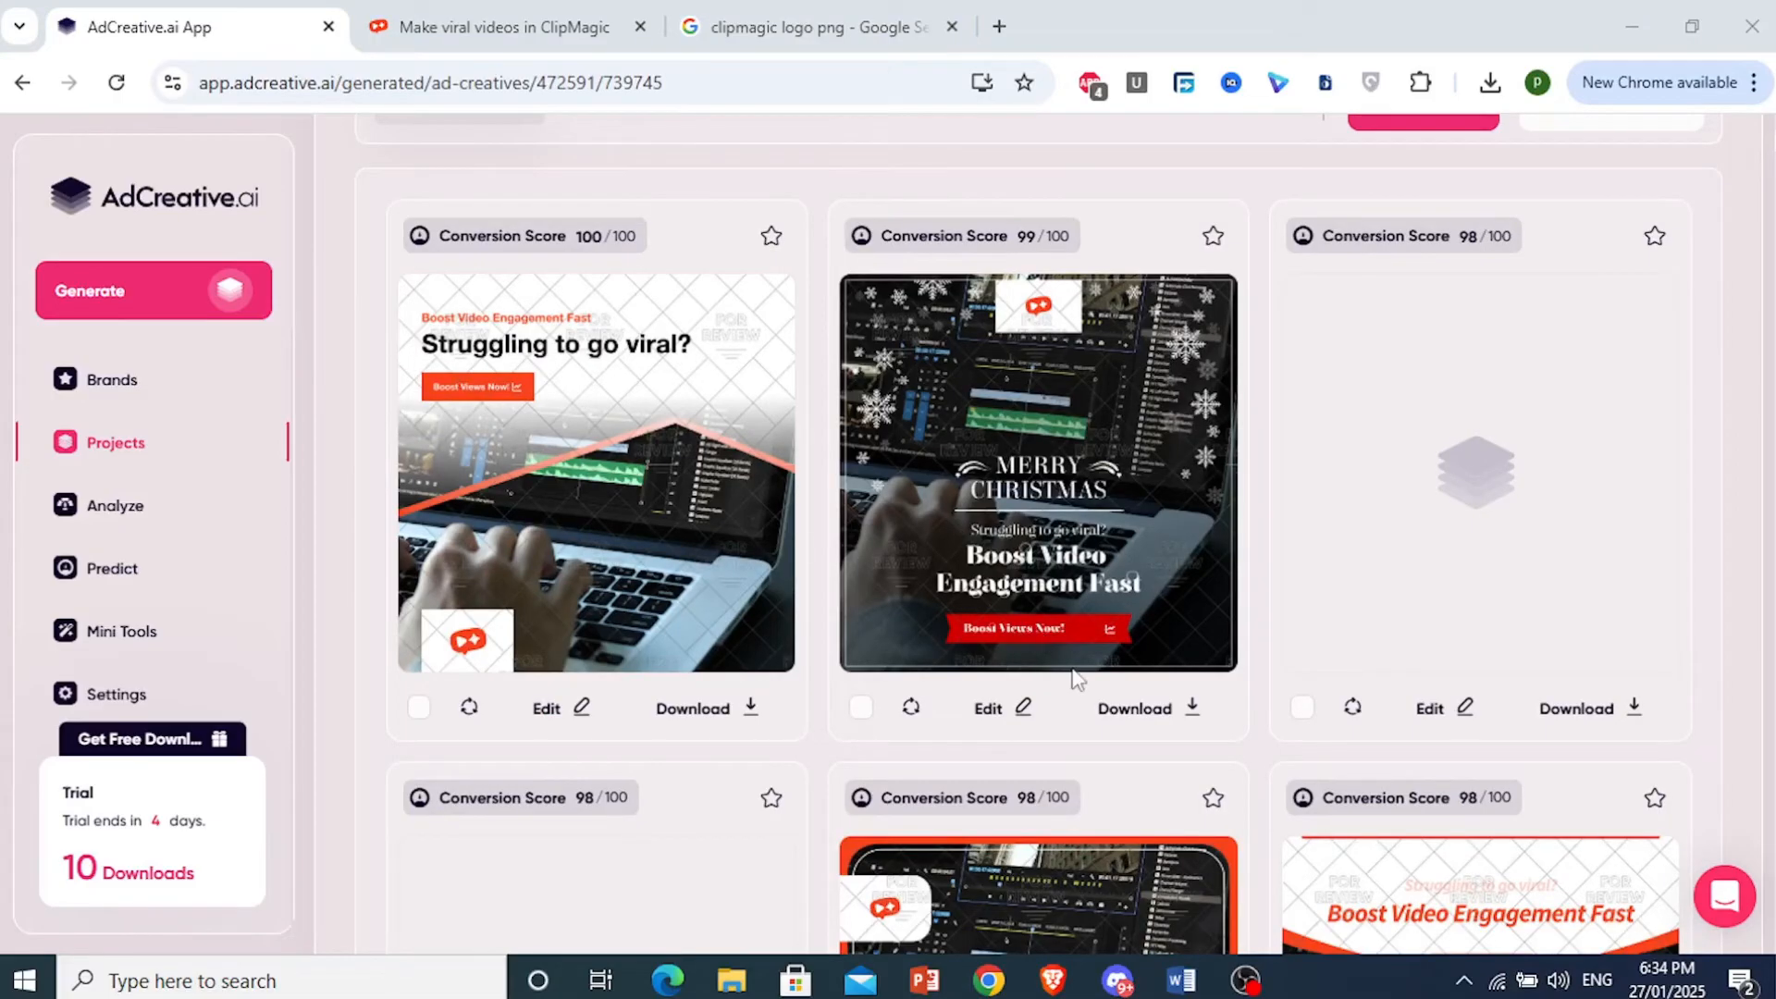
scroll(716, 569, down, 1)
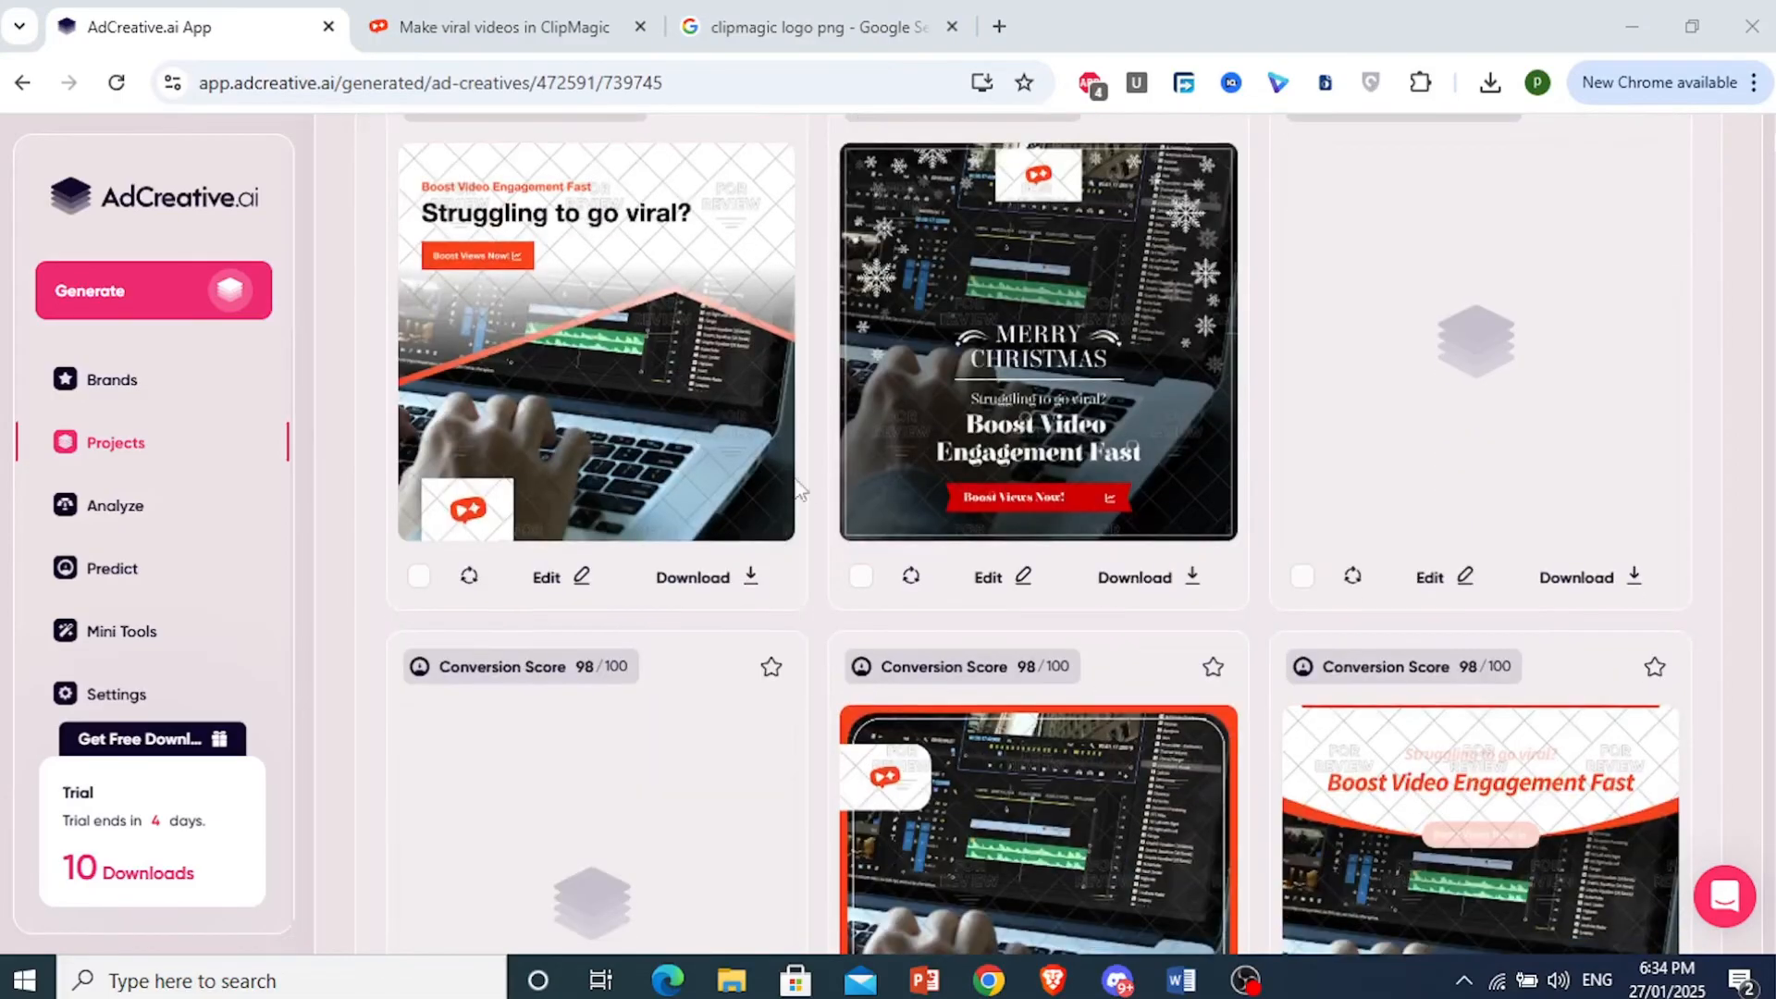
scroll(1262, 499, down, 1)
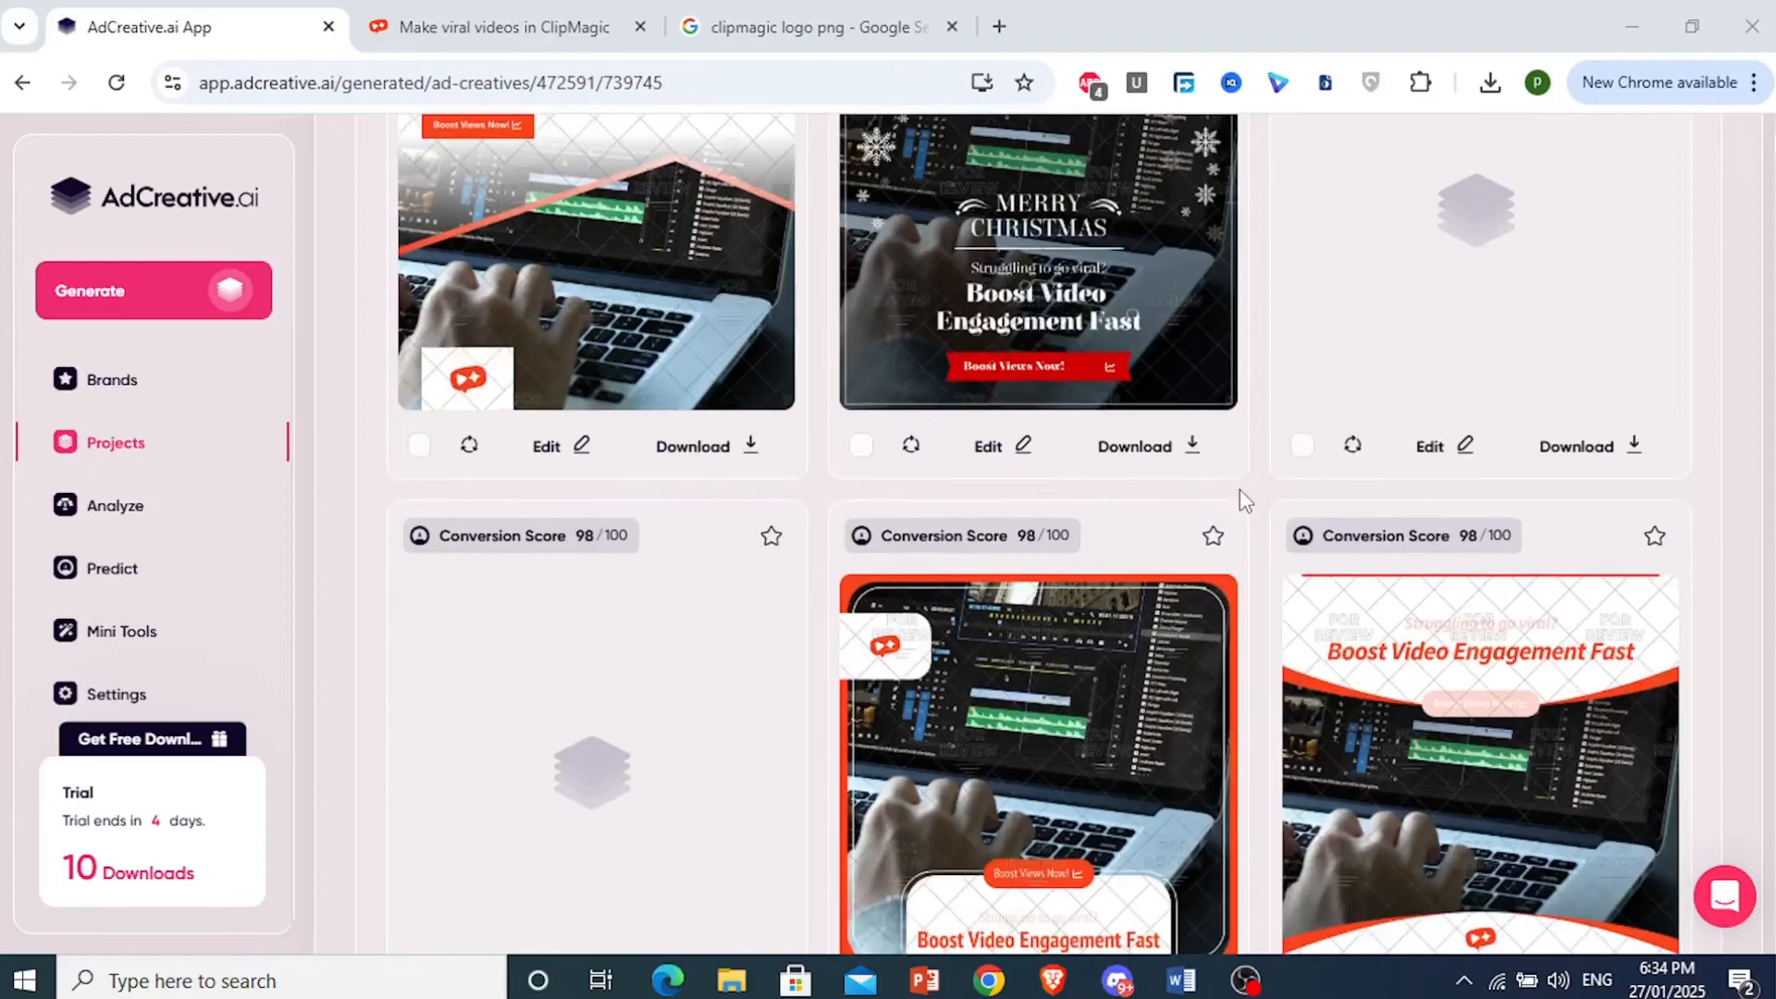
scroll(1239, 490, down, 2)
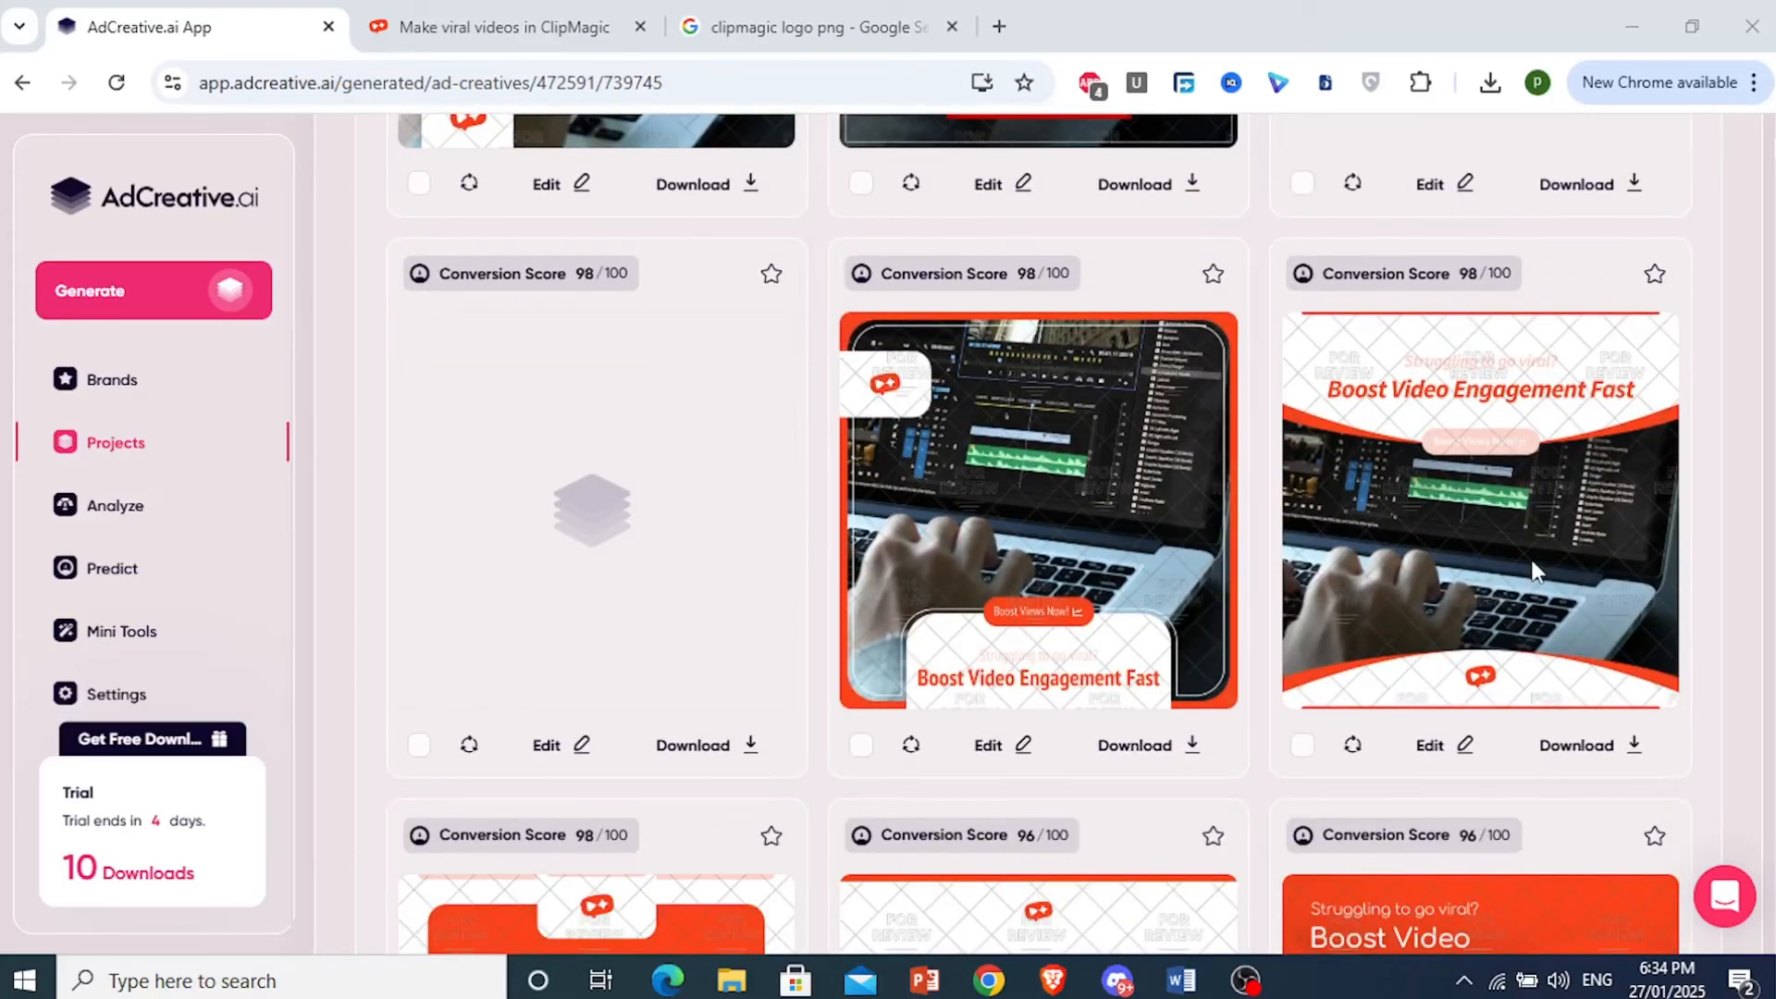
scroll(969, 537, down, 2)
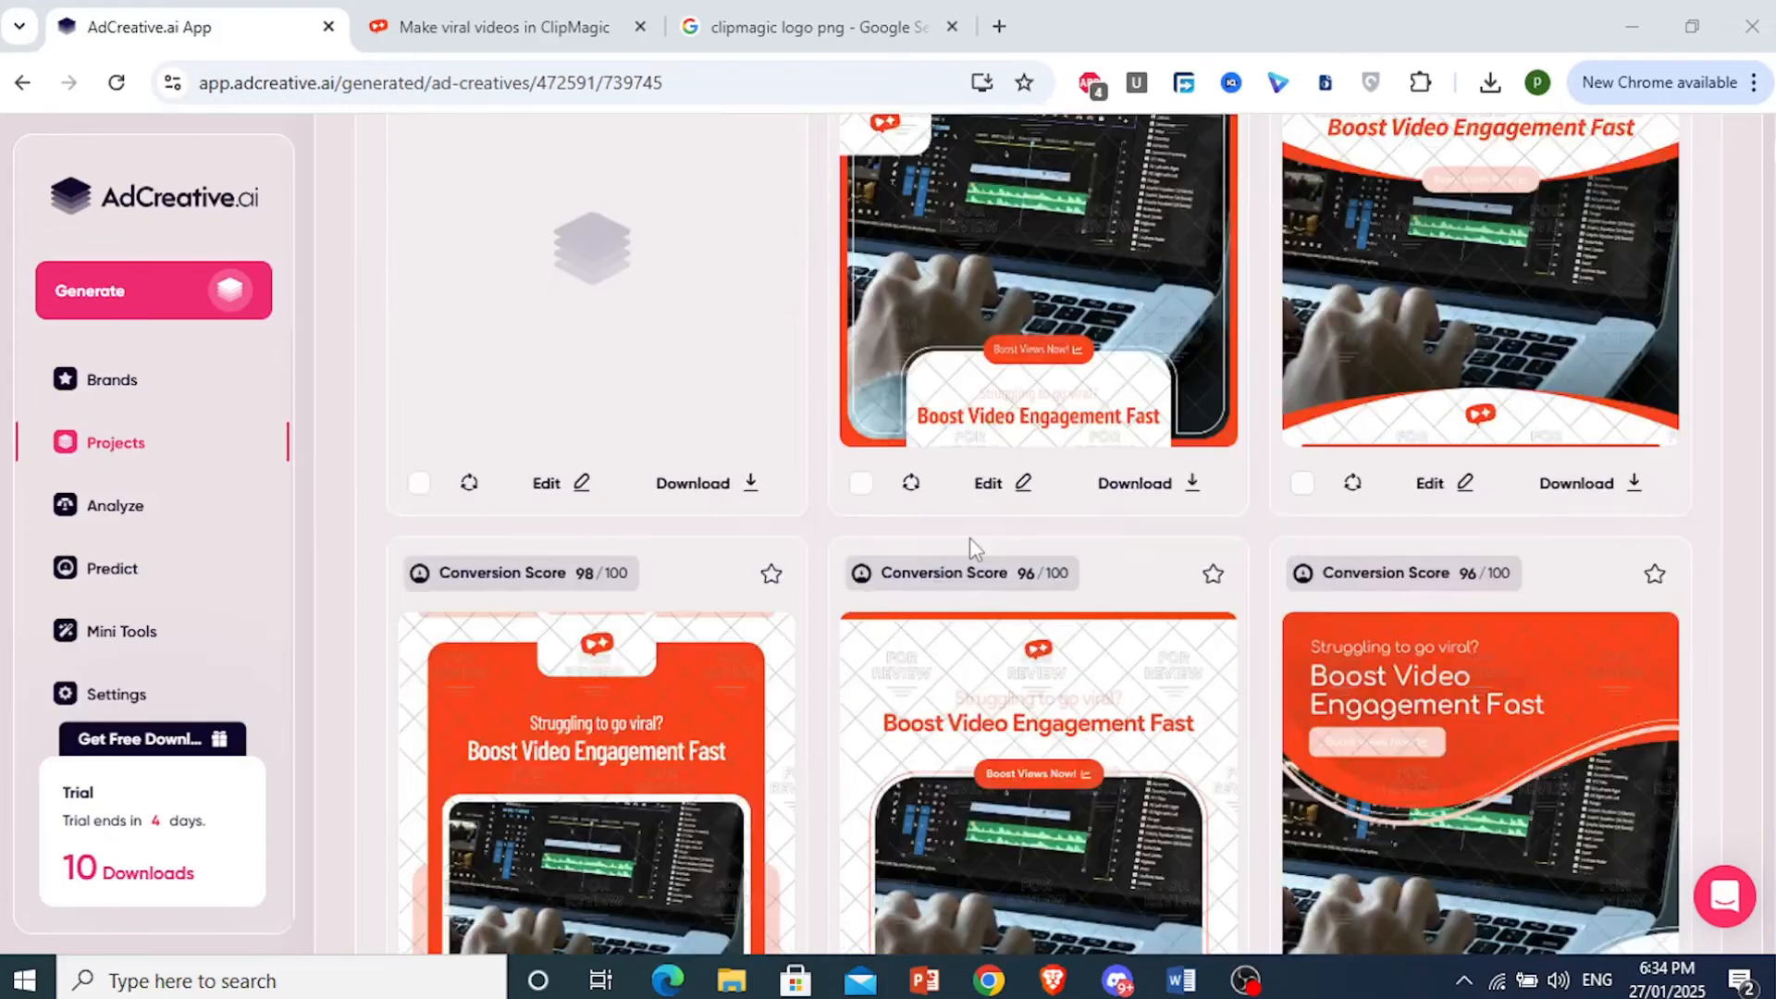
scroll(816, 587, down, 1)
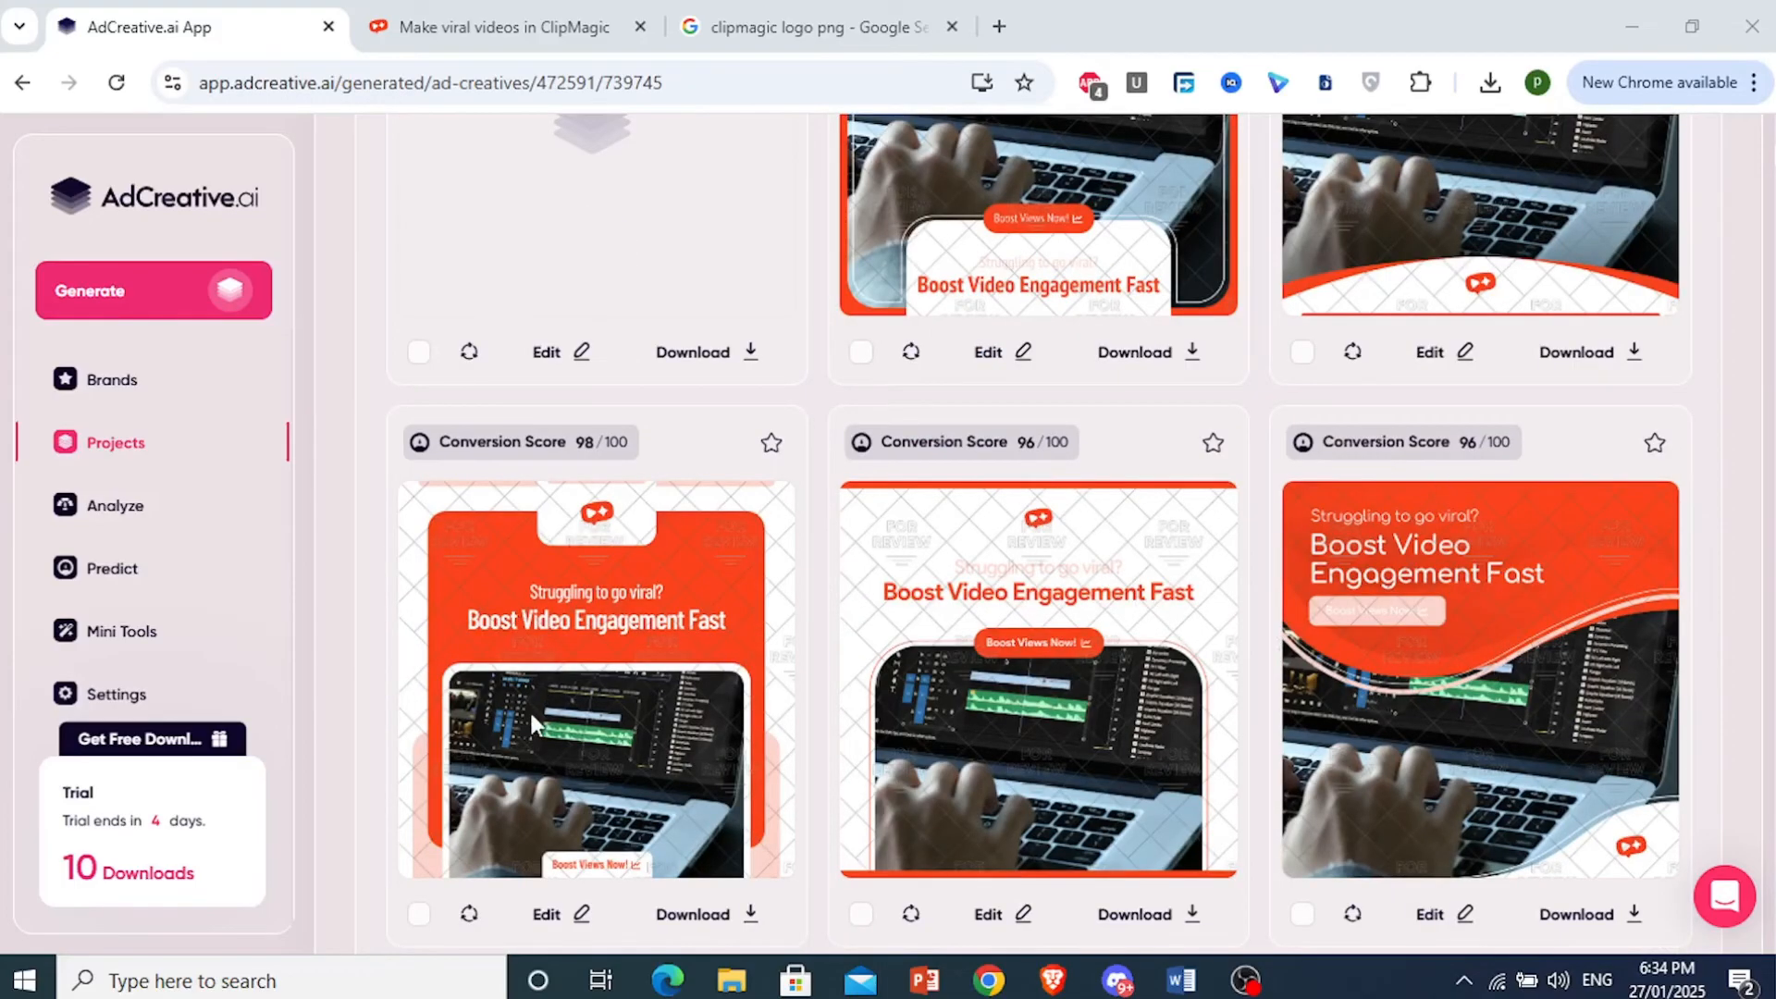
Step: Show the editing options for the orange creative with the curved laptop picture and white Boost Views Now! button
scroll(543, 716, down, 3)
scroll(925, 607, down, 3)
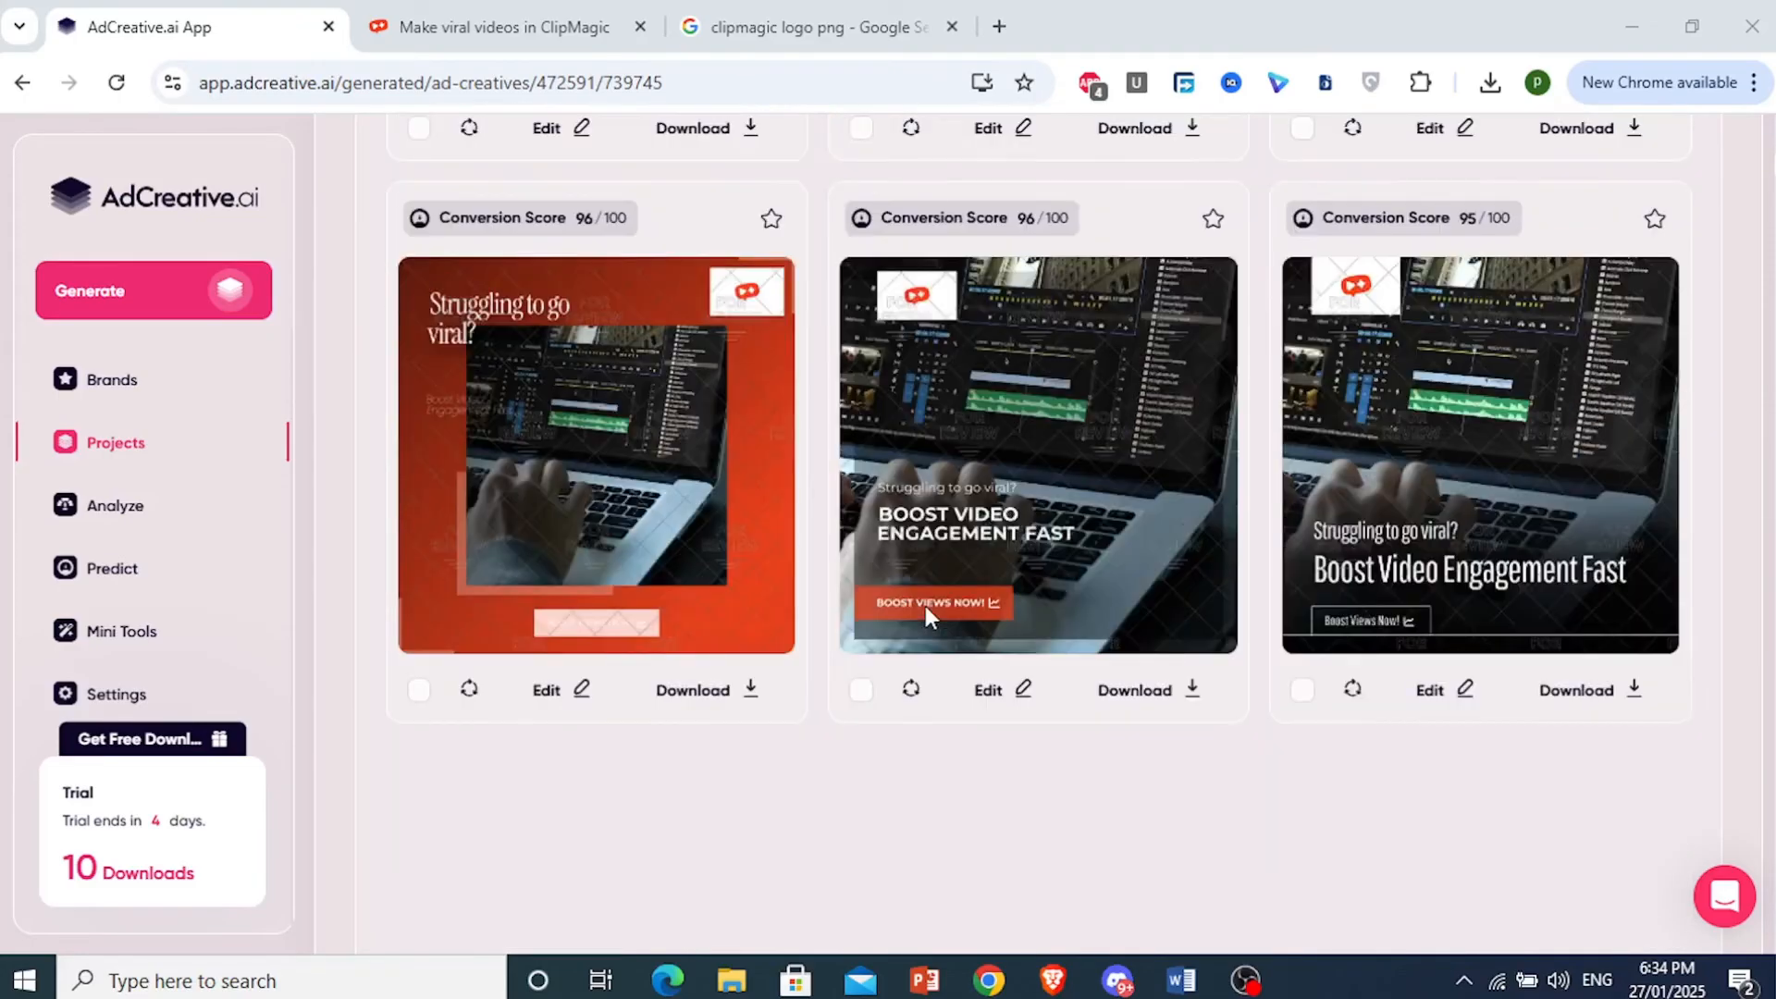
scroll(775, 621, down, 3)
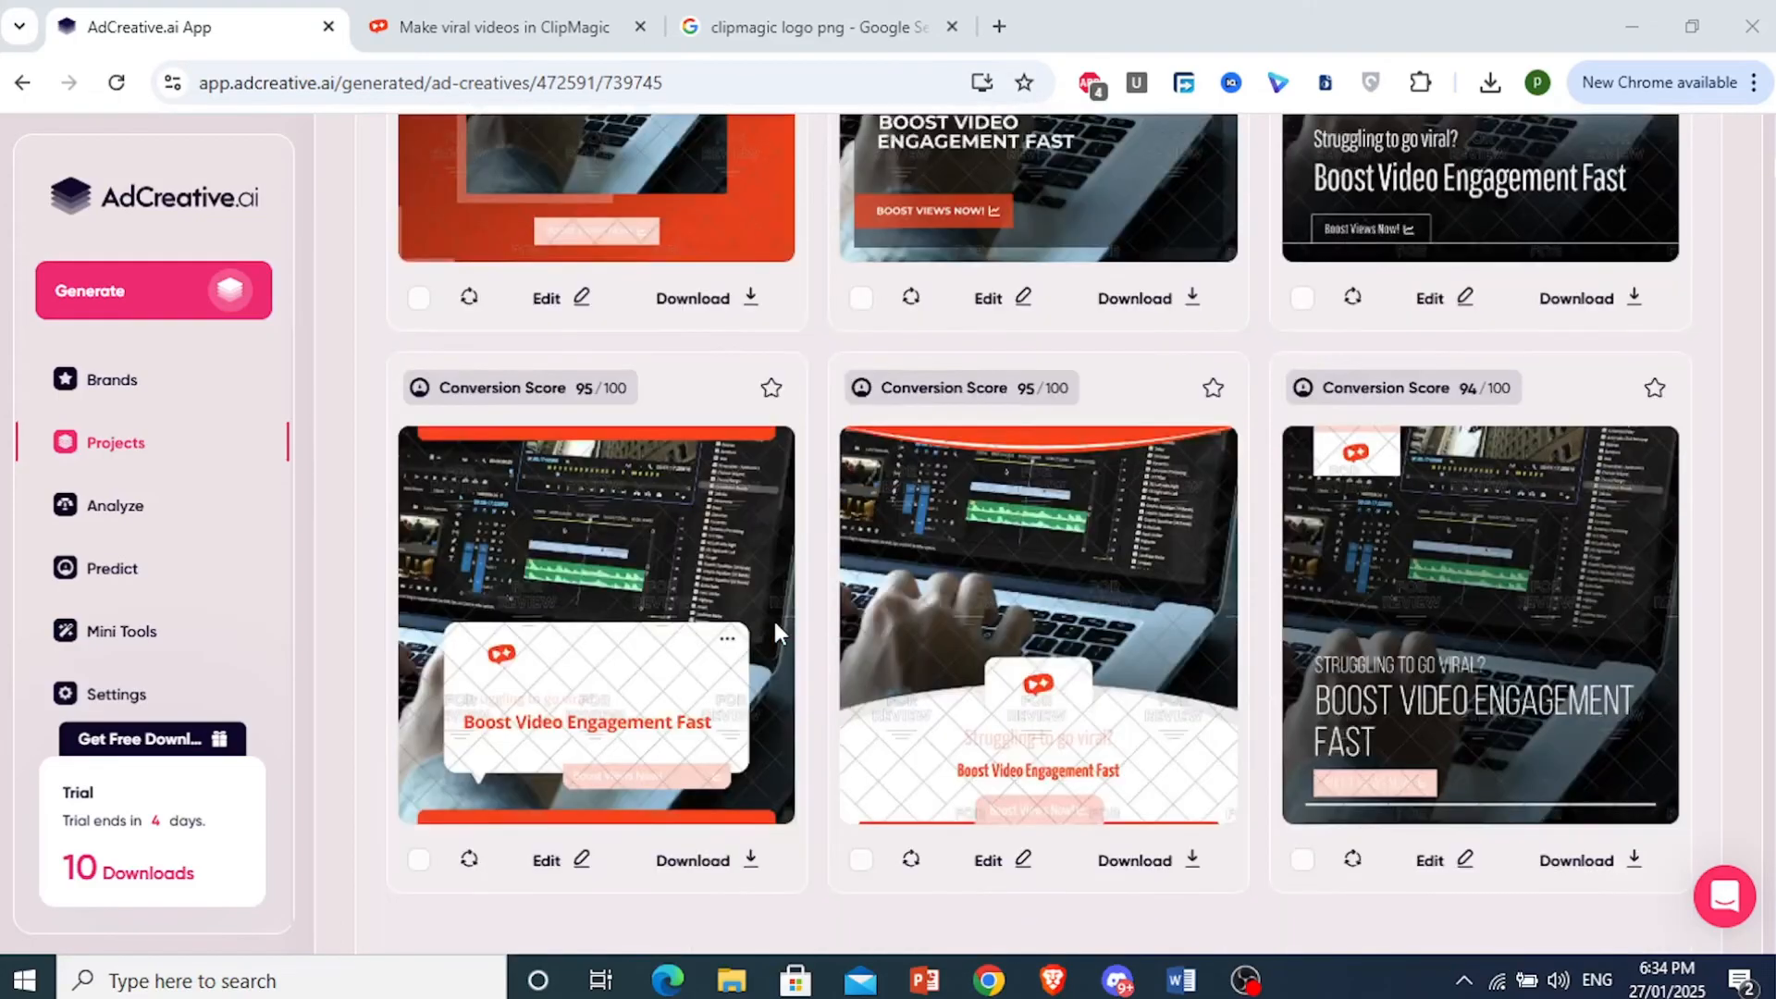
scroll(774, 621, down, 4)
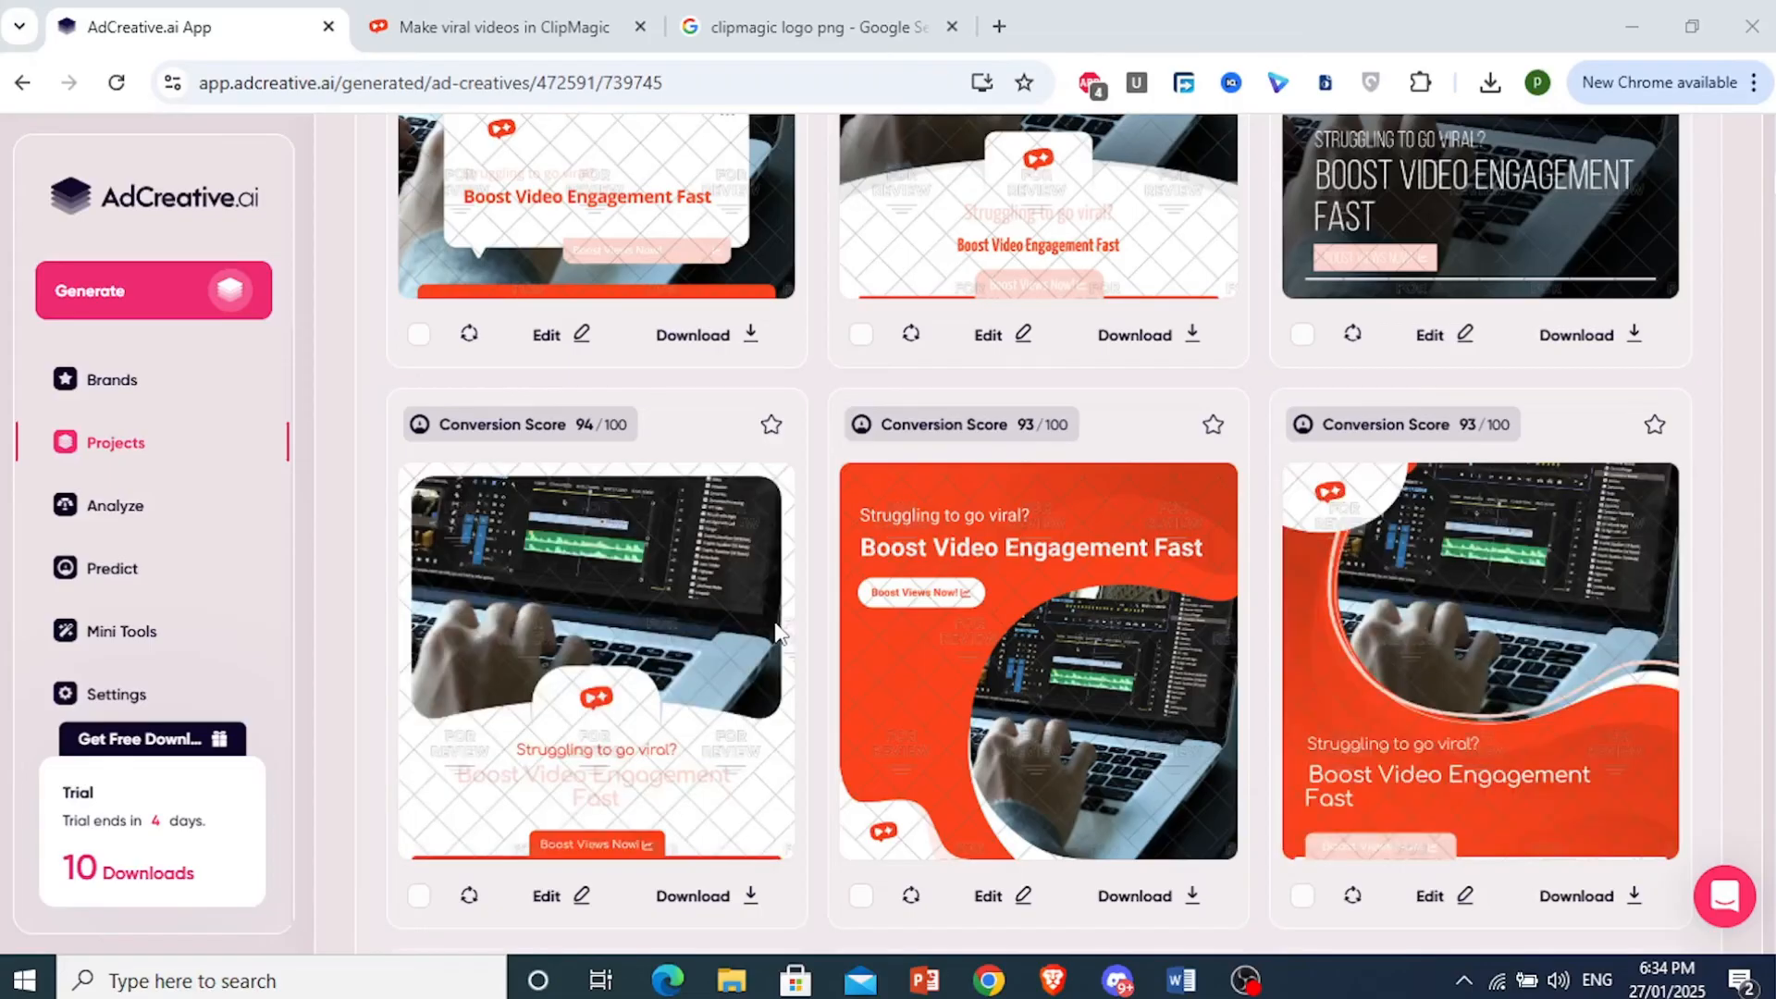
scroll(777, 633, down, 1)
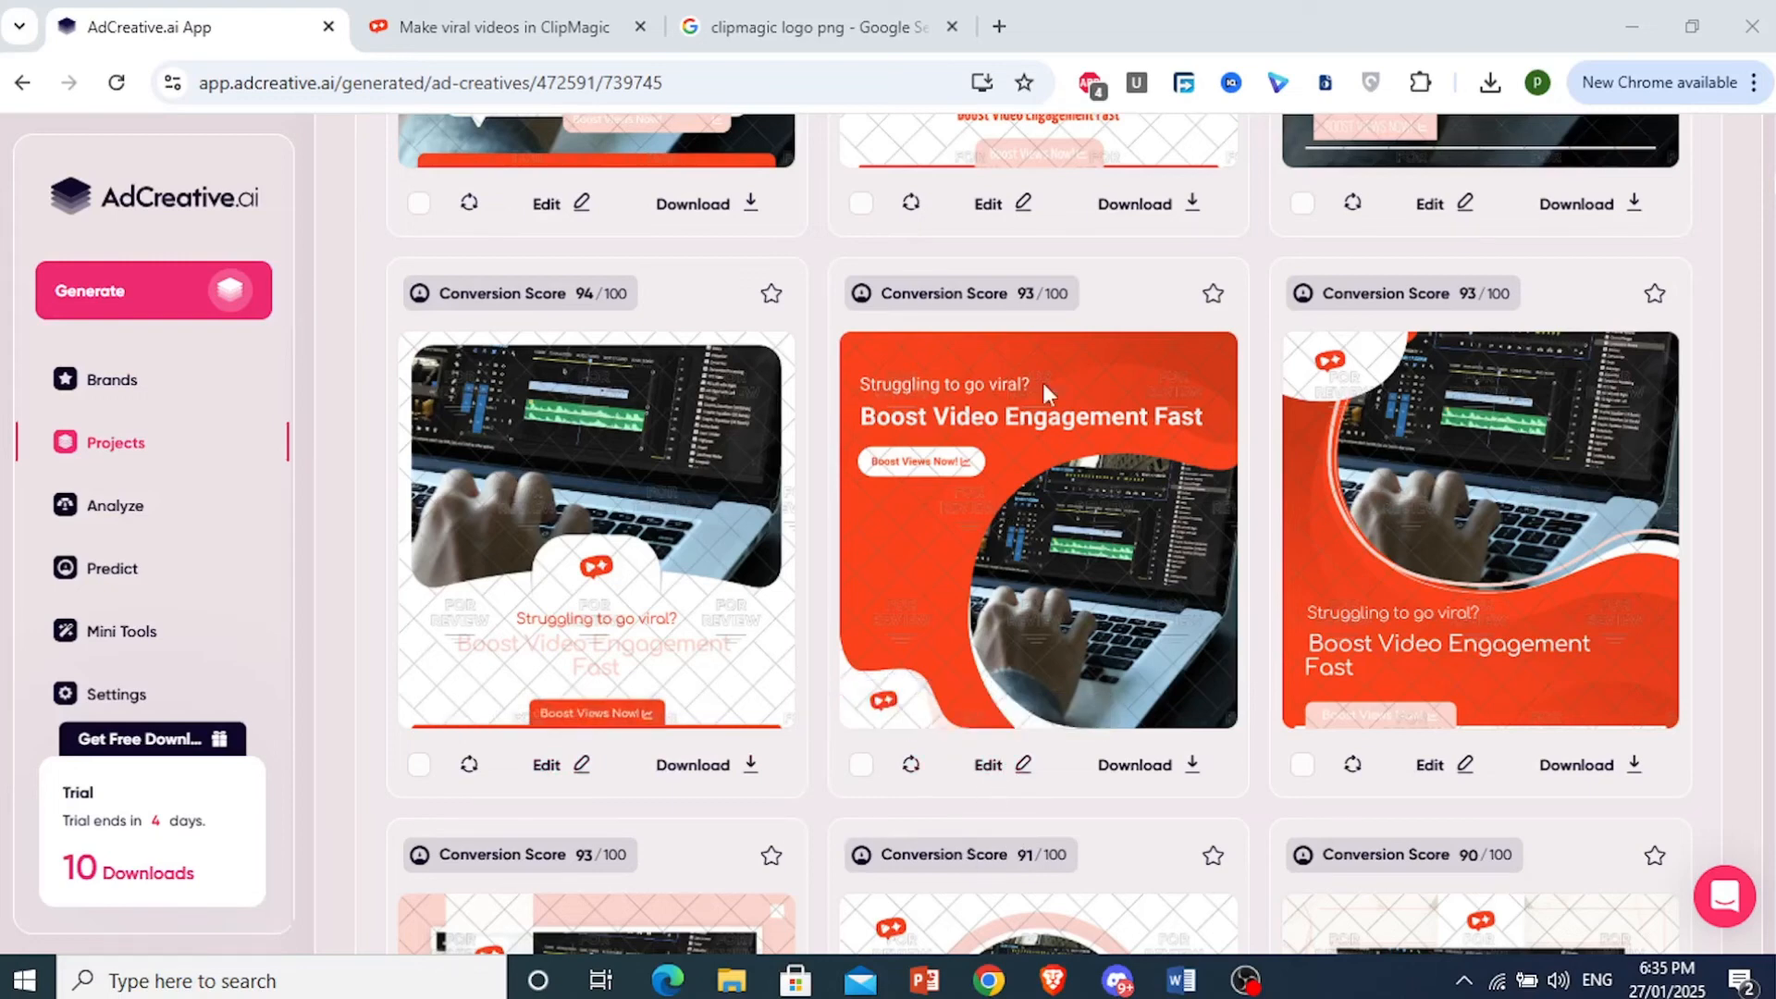
click(976, 774)
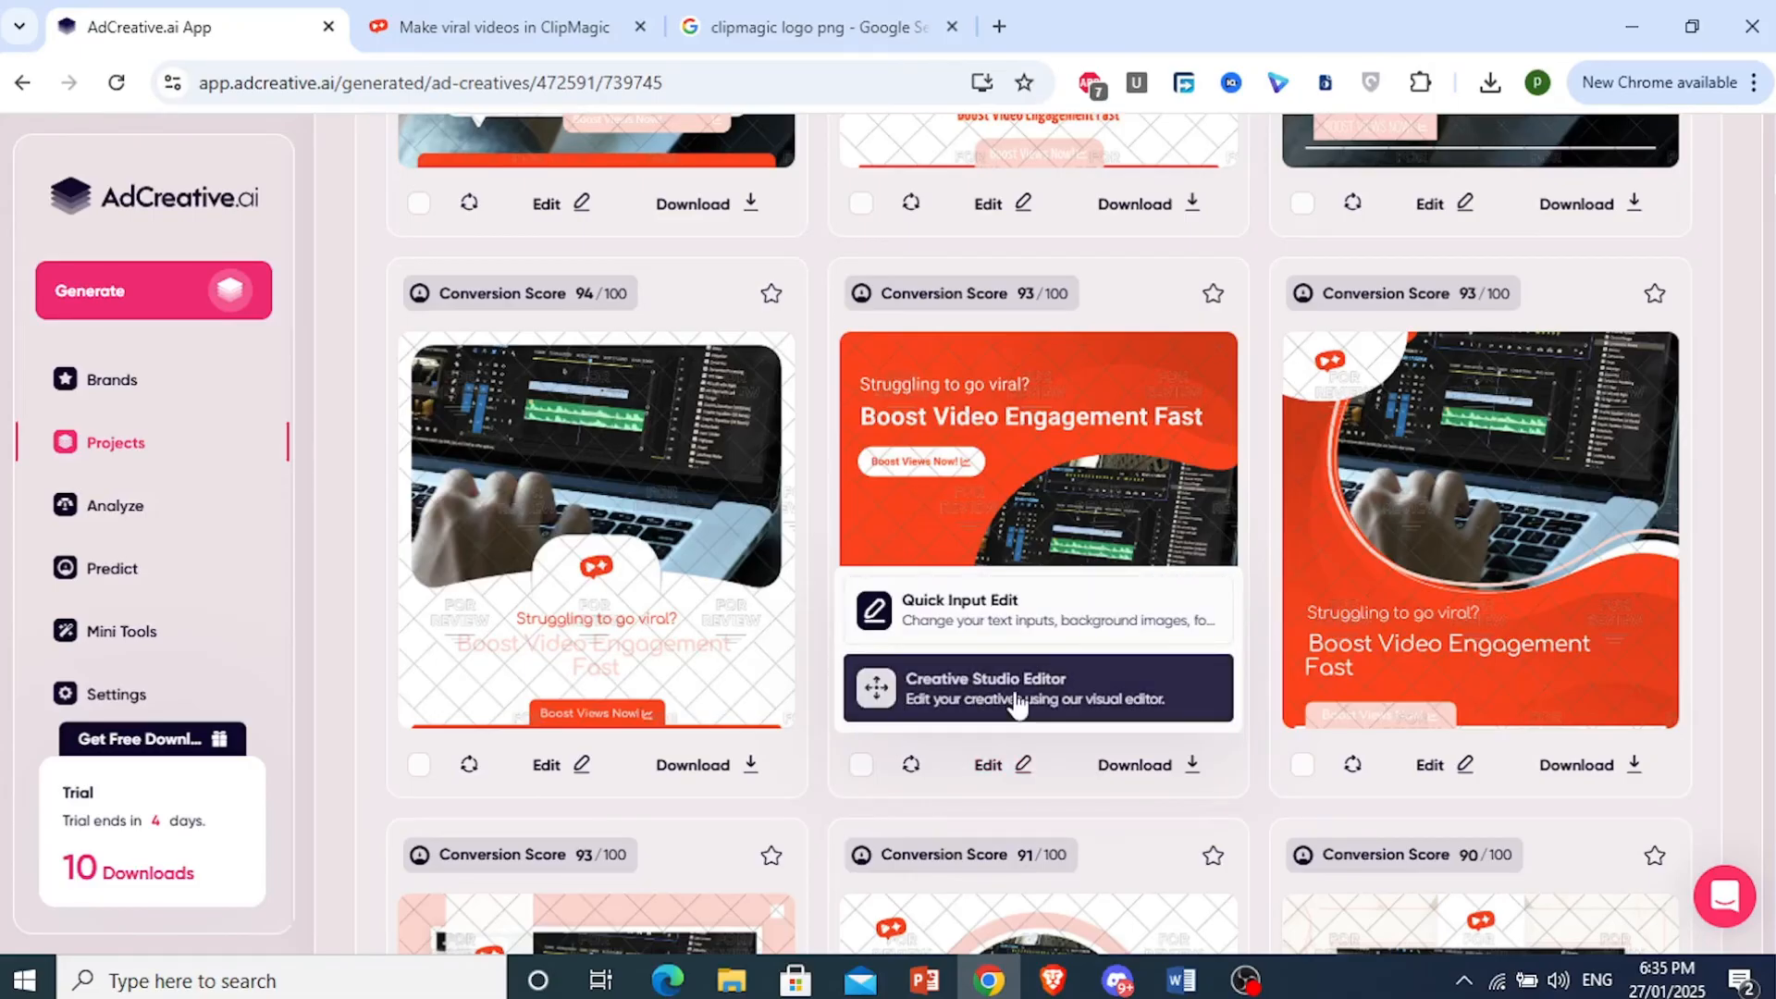
click(1052, 710)
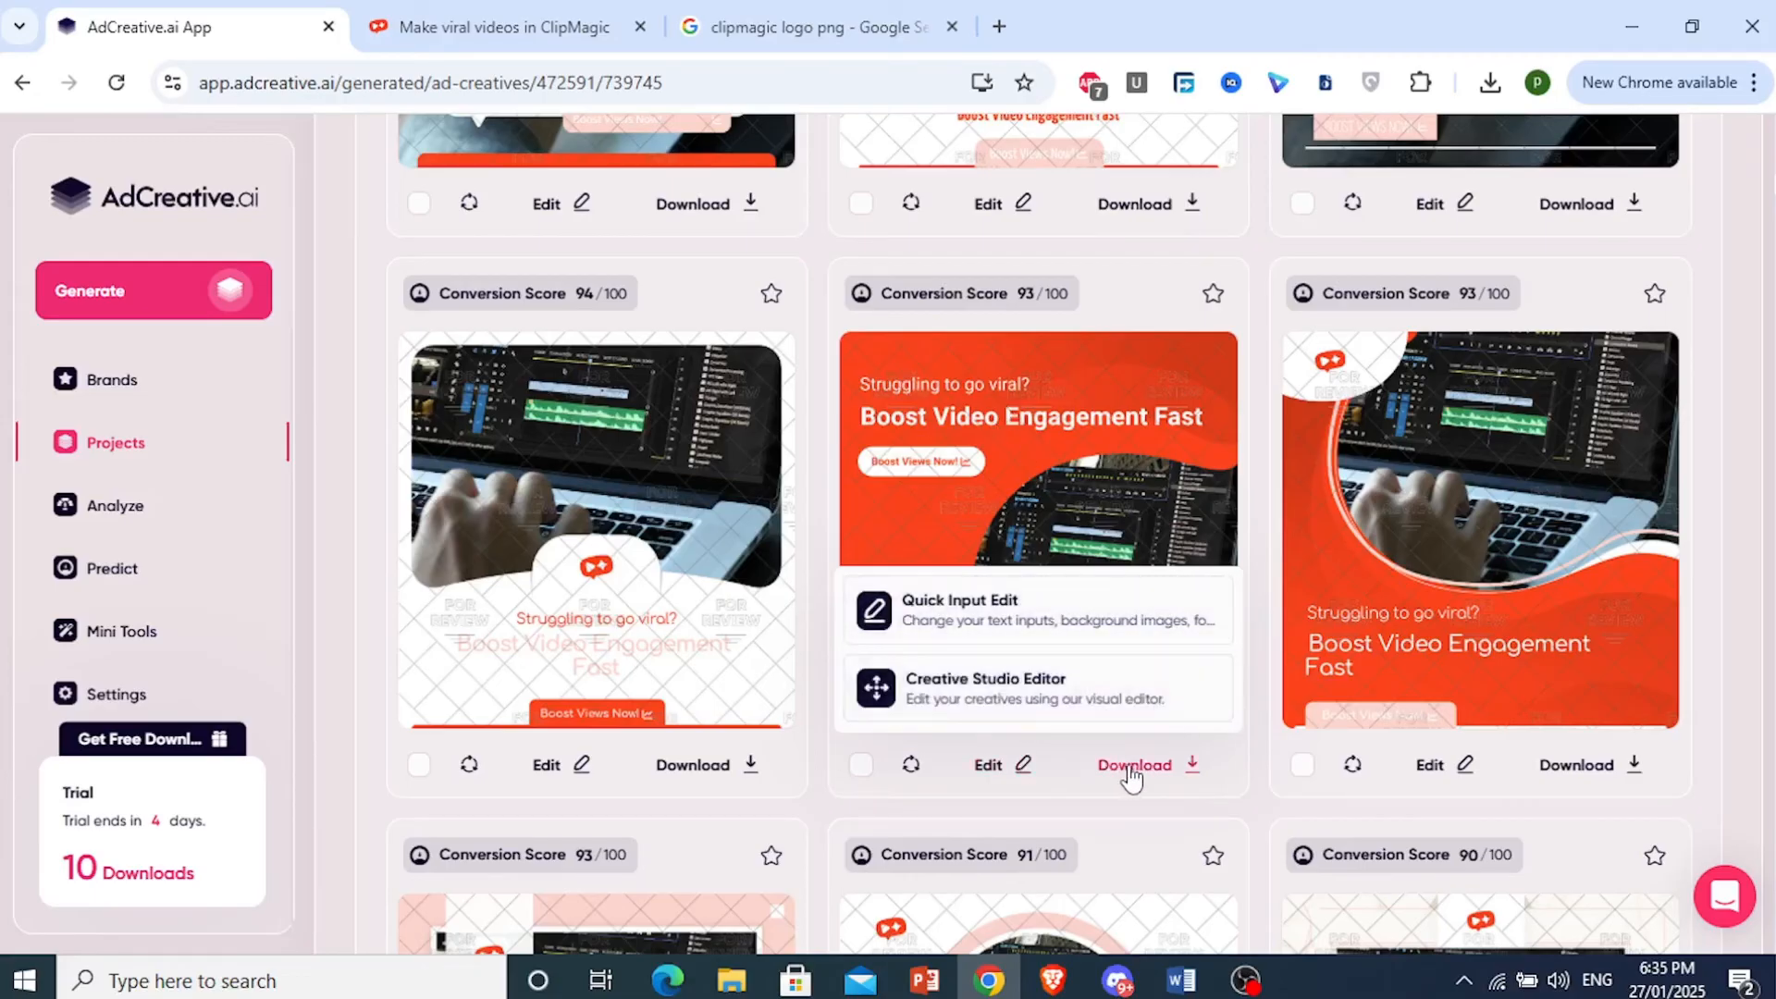
Step: Download the orange creative with the curved laptop picture and open the downloaded file ClipMagic_Post_50.png
scroll(1124, 785, down, 1)
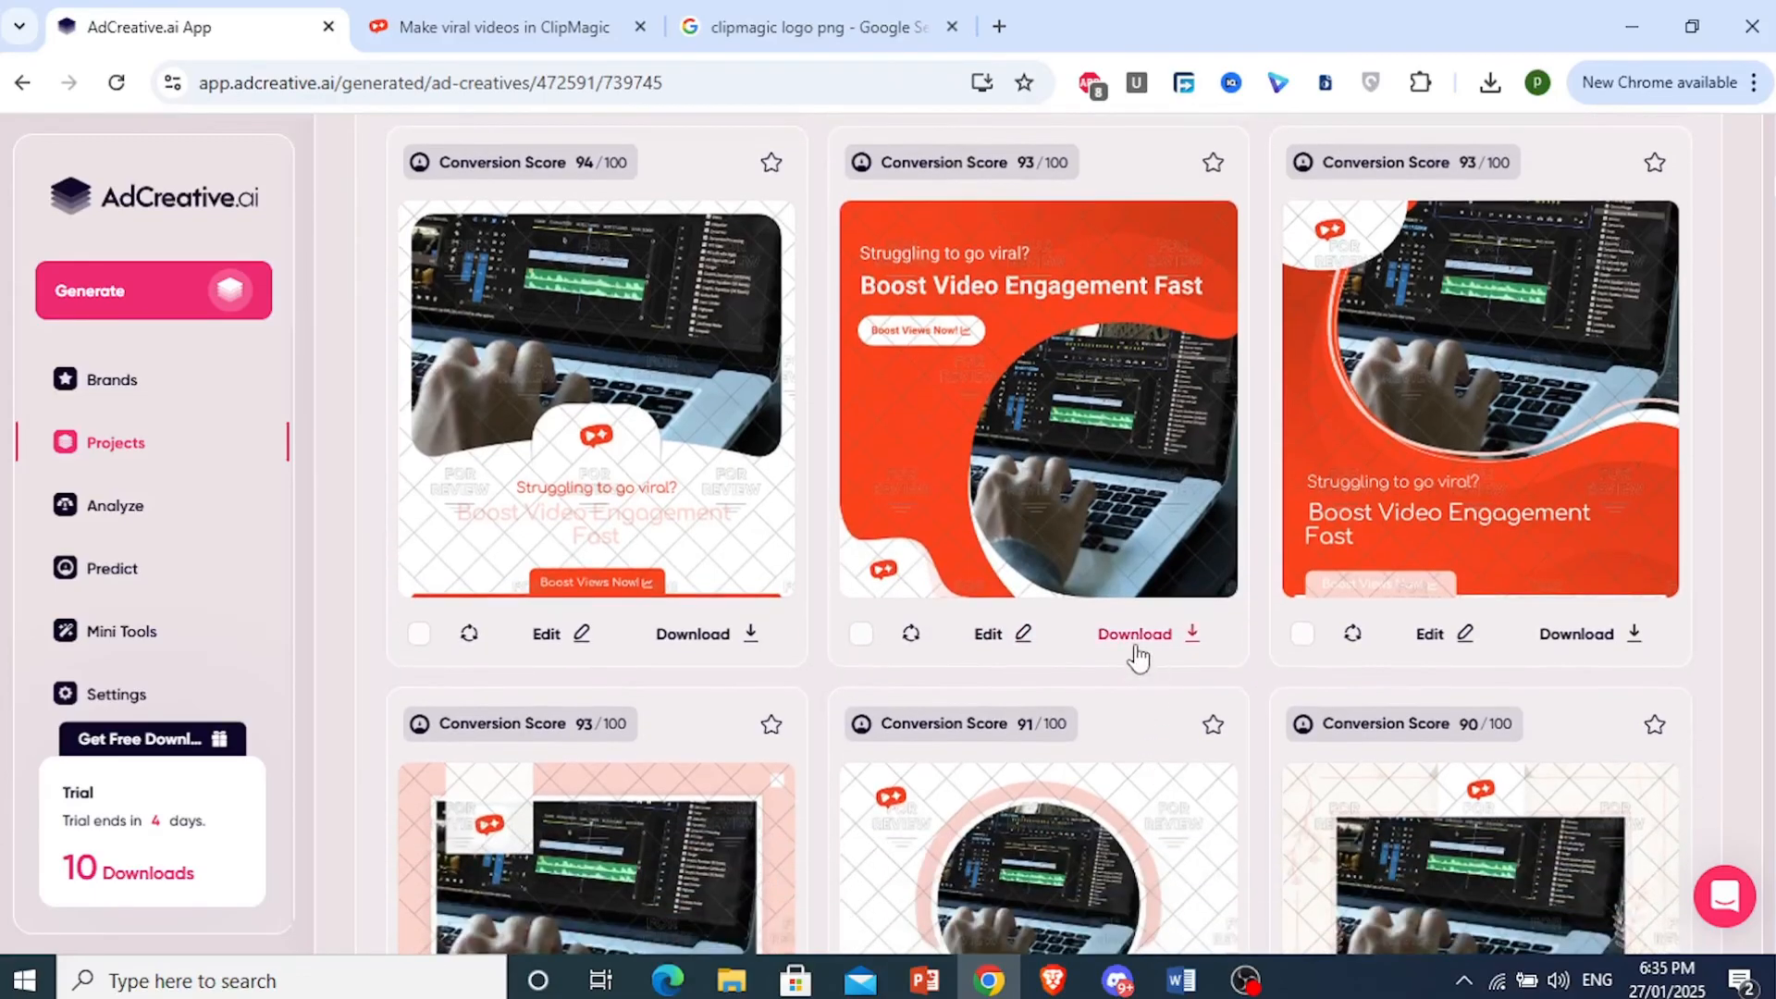
click(1143, 651)
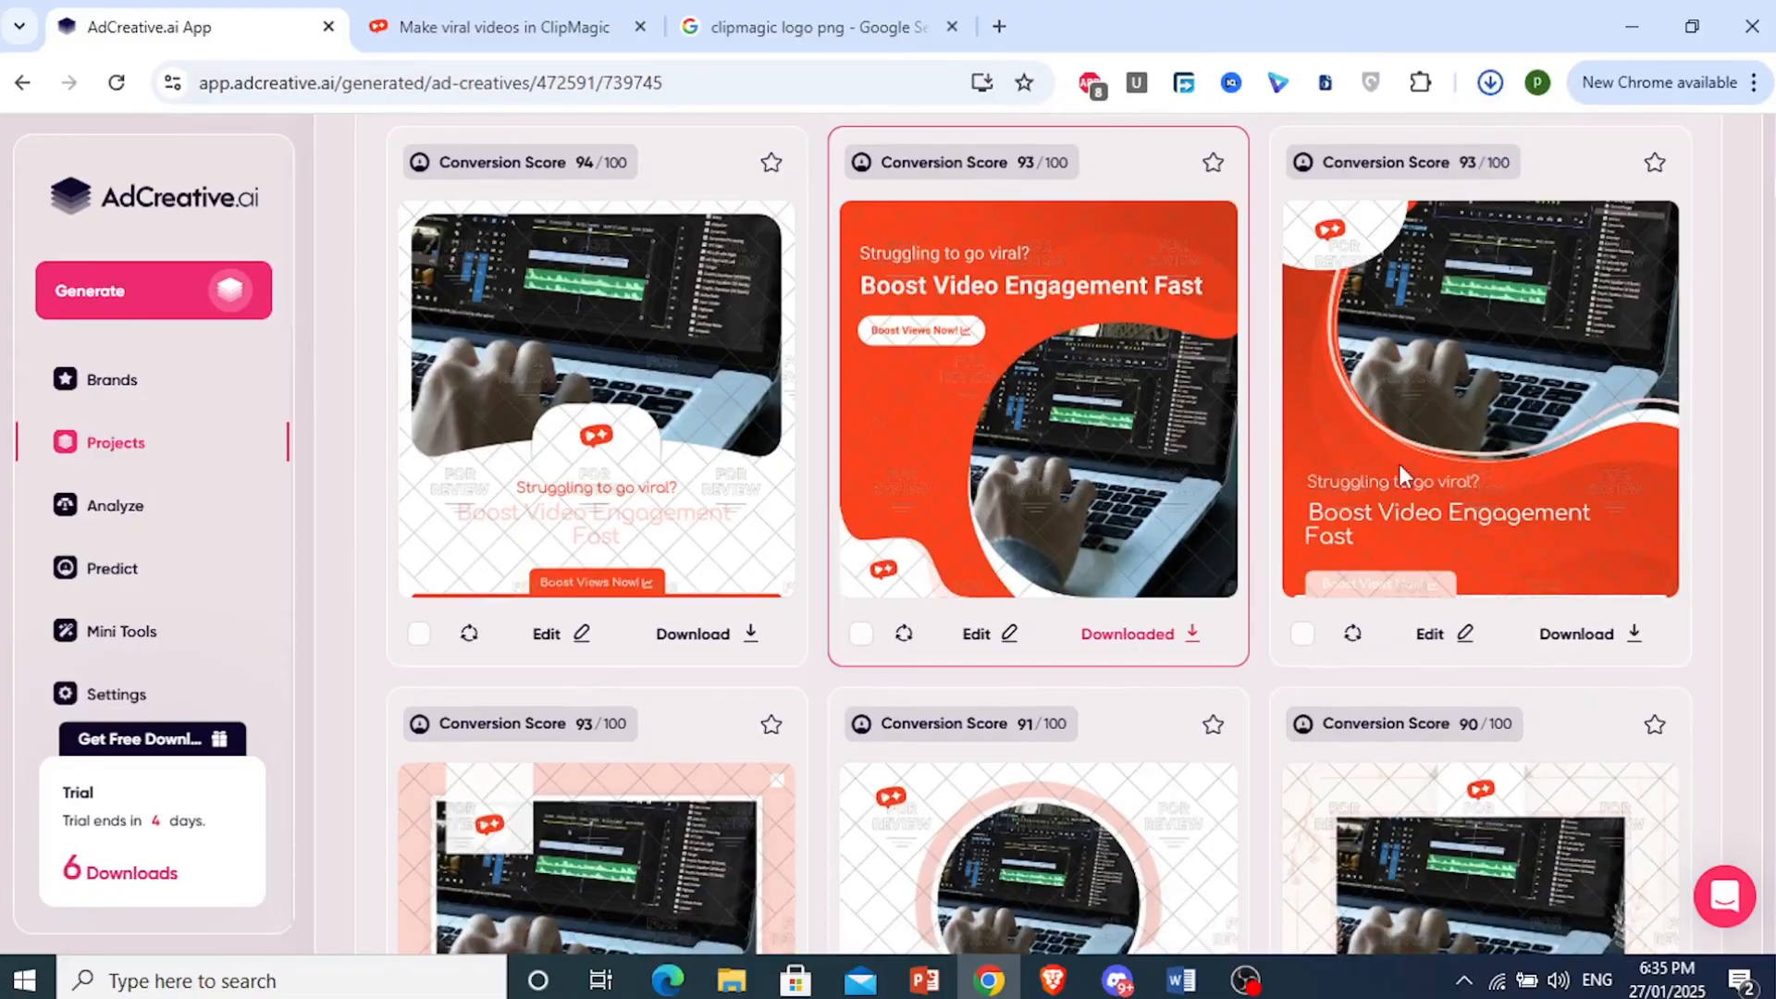
click(1332, 167)
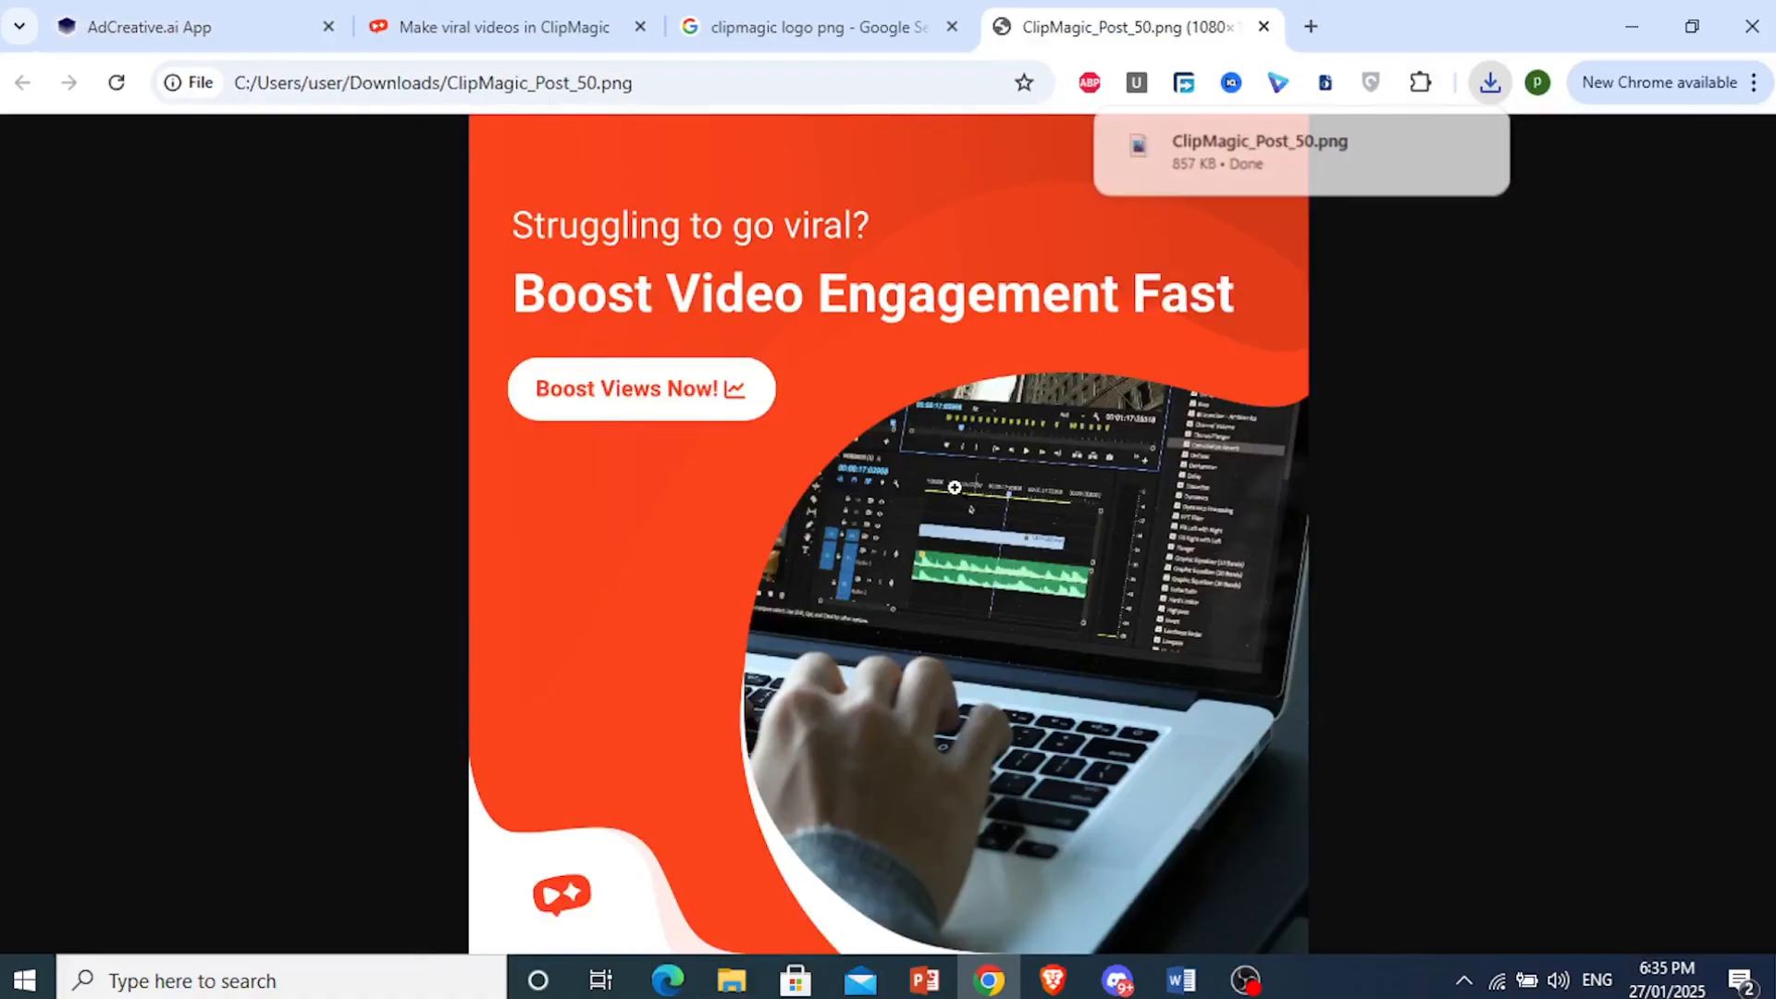
Step: Examine the downloaded ad image enlarged, from the headline to the logo, and return it to its fitted size
click(954, 487)
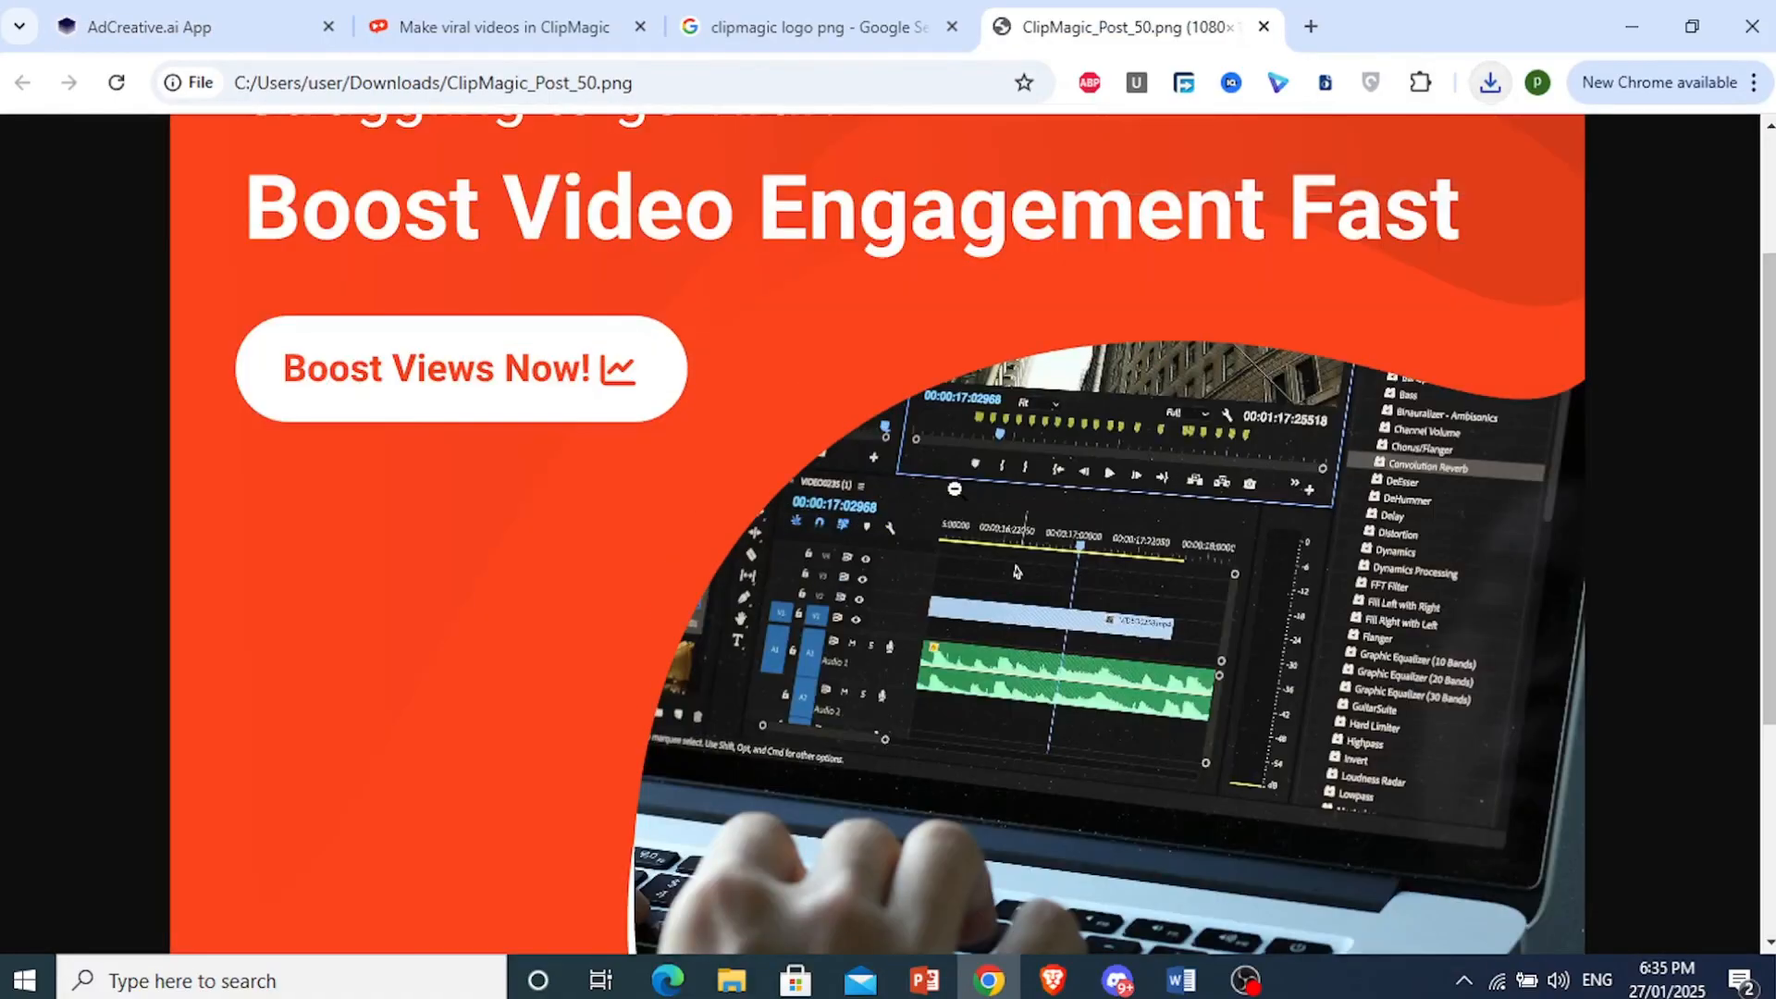
scroll(559, 741, down, 3)
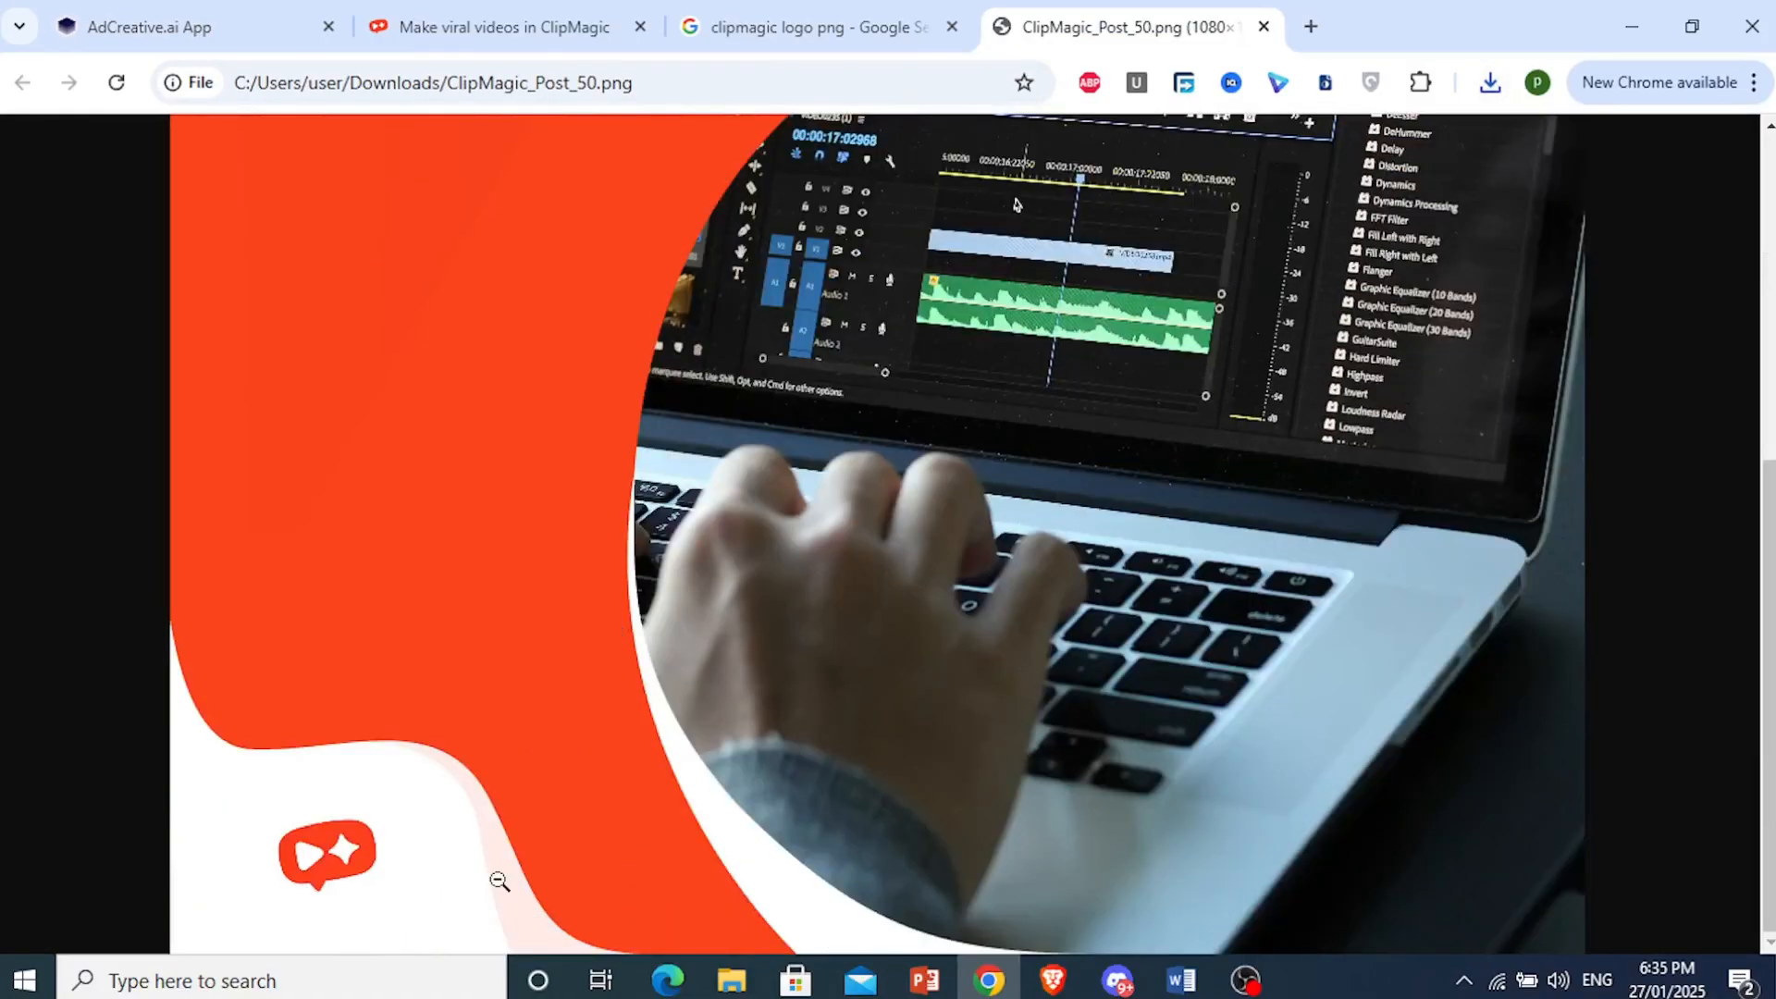
scroll(937, 755, up, 5)
scroll(936, 752, down, 5)
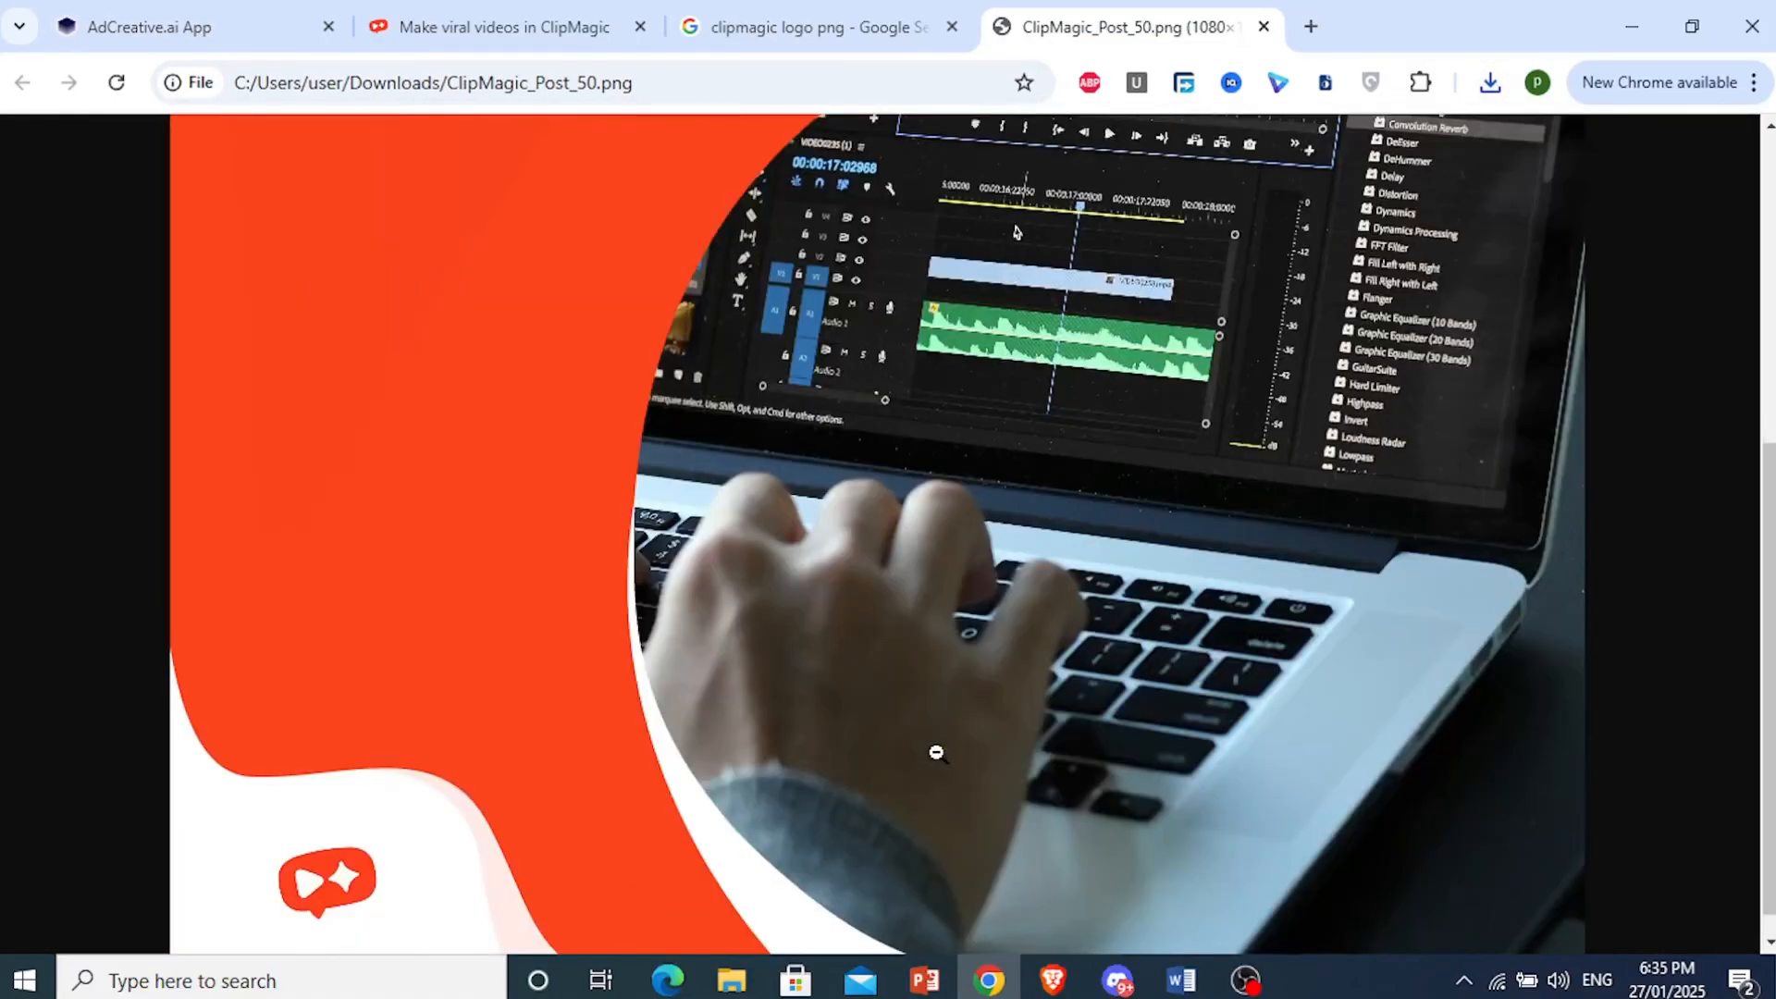
click(937, 753)
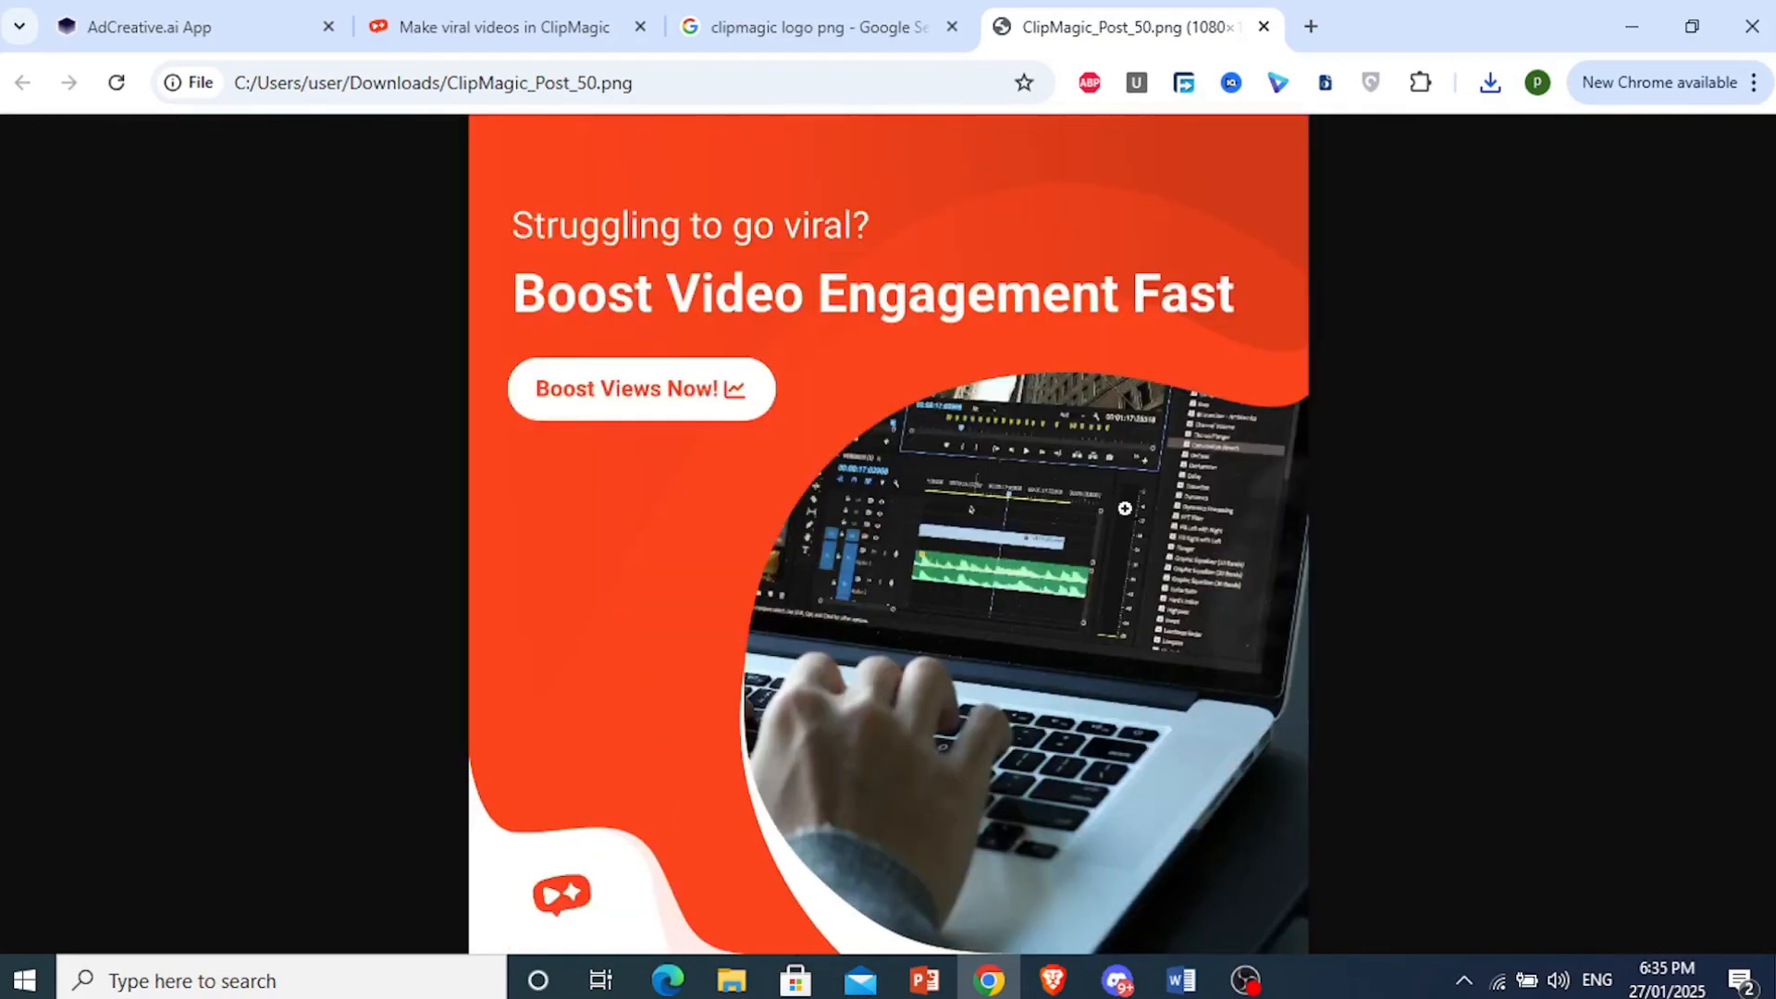
Step: Return to the AdCreative.ai project and look over the remaining generated creatives and the completed generation steps
click(222, 13)
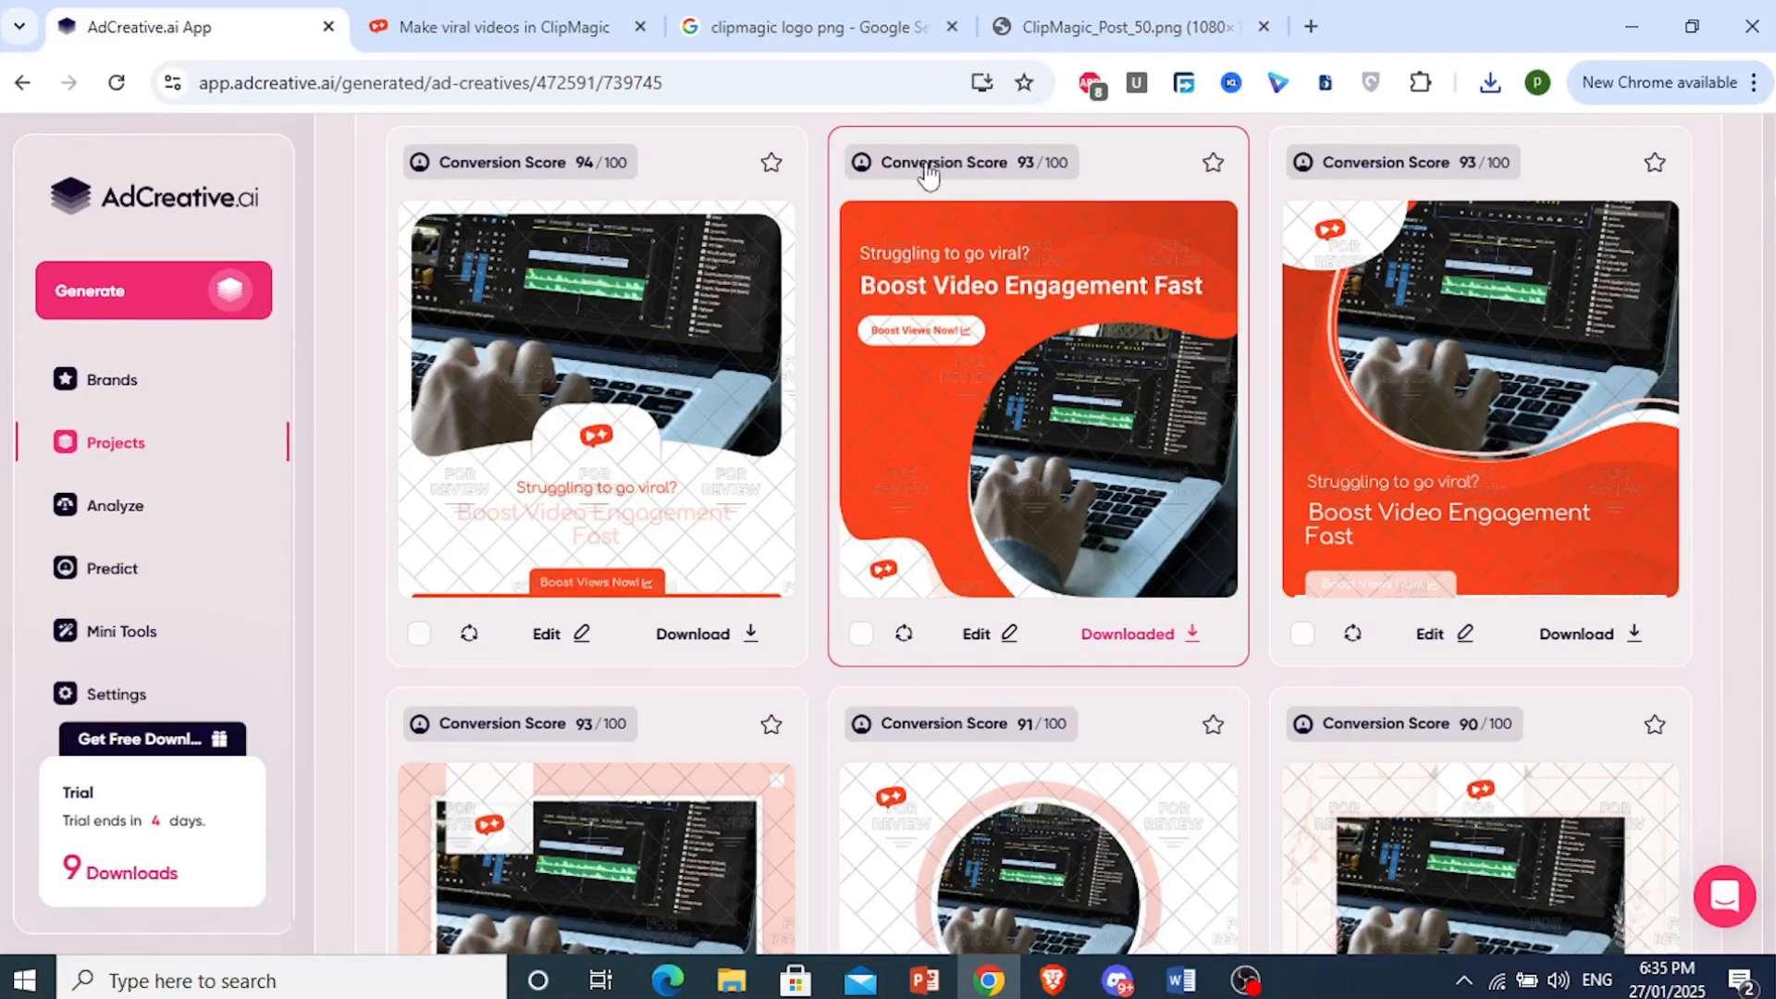
click(1768, 402)
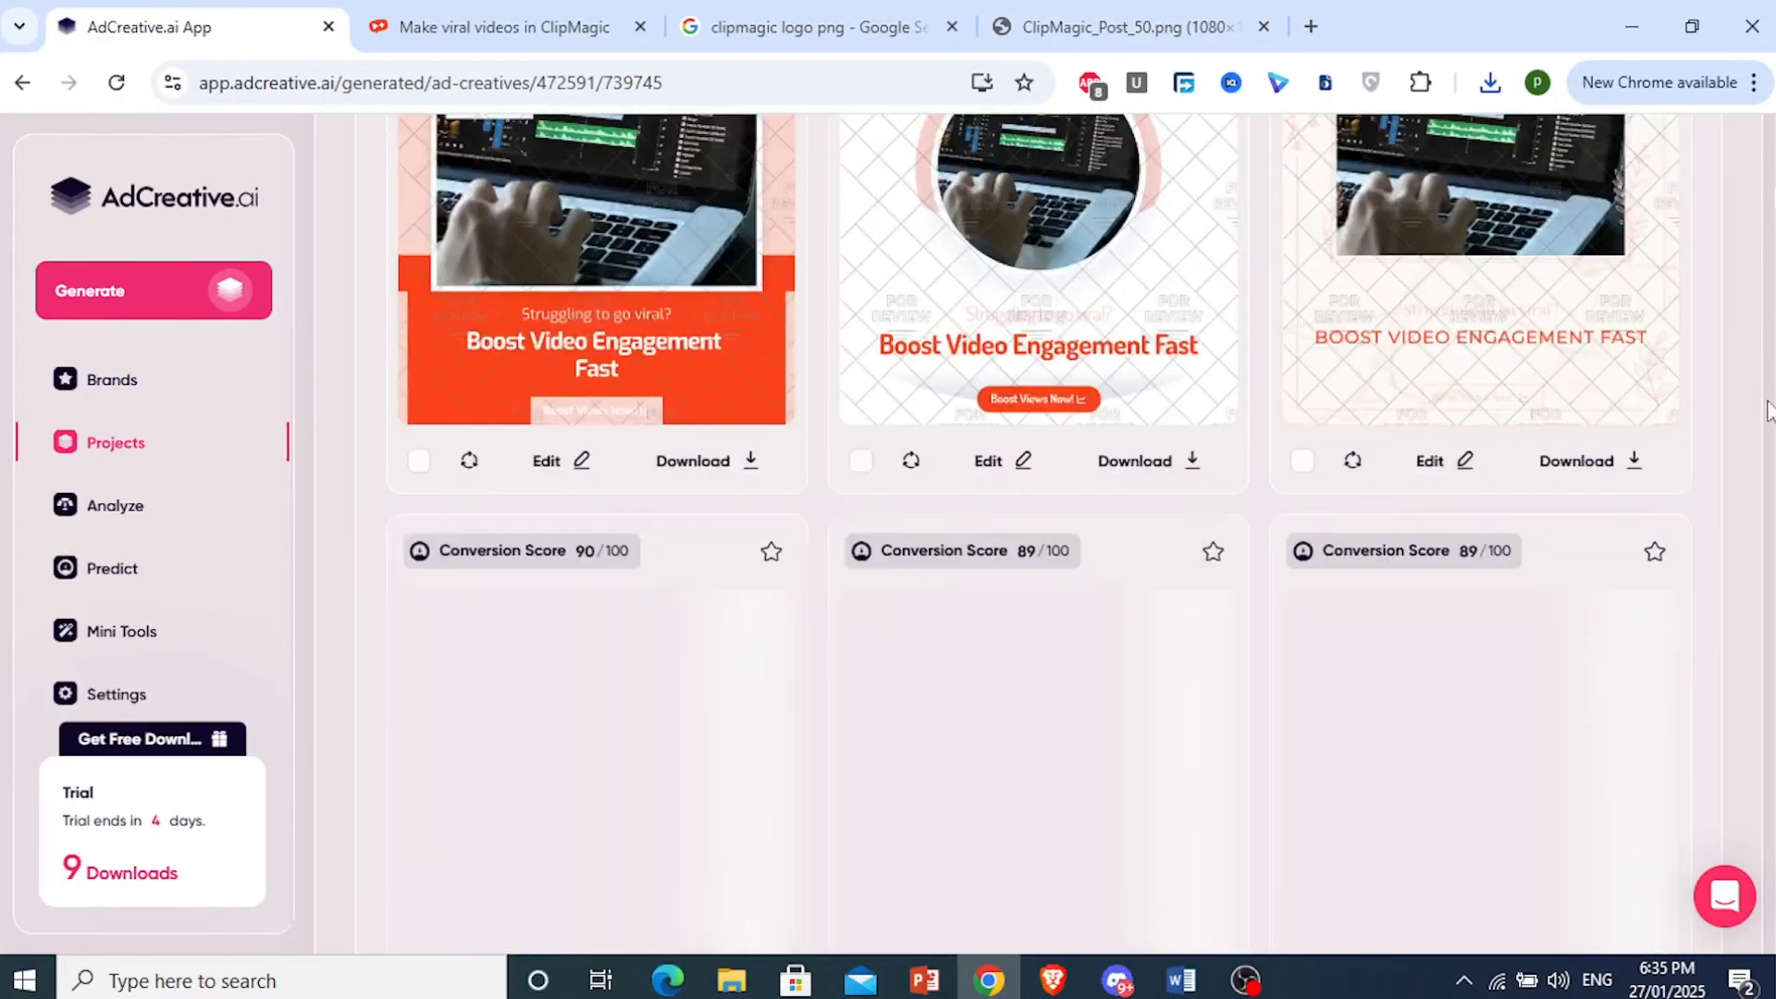
scroll(1665, 397, down, 8)
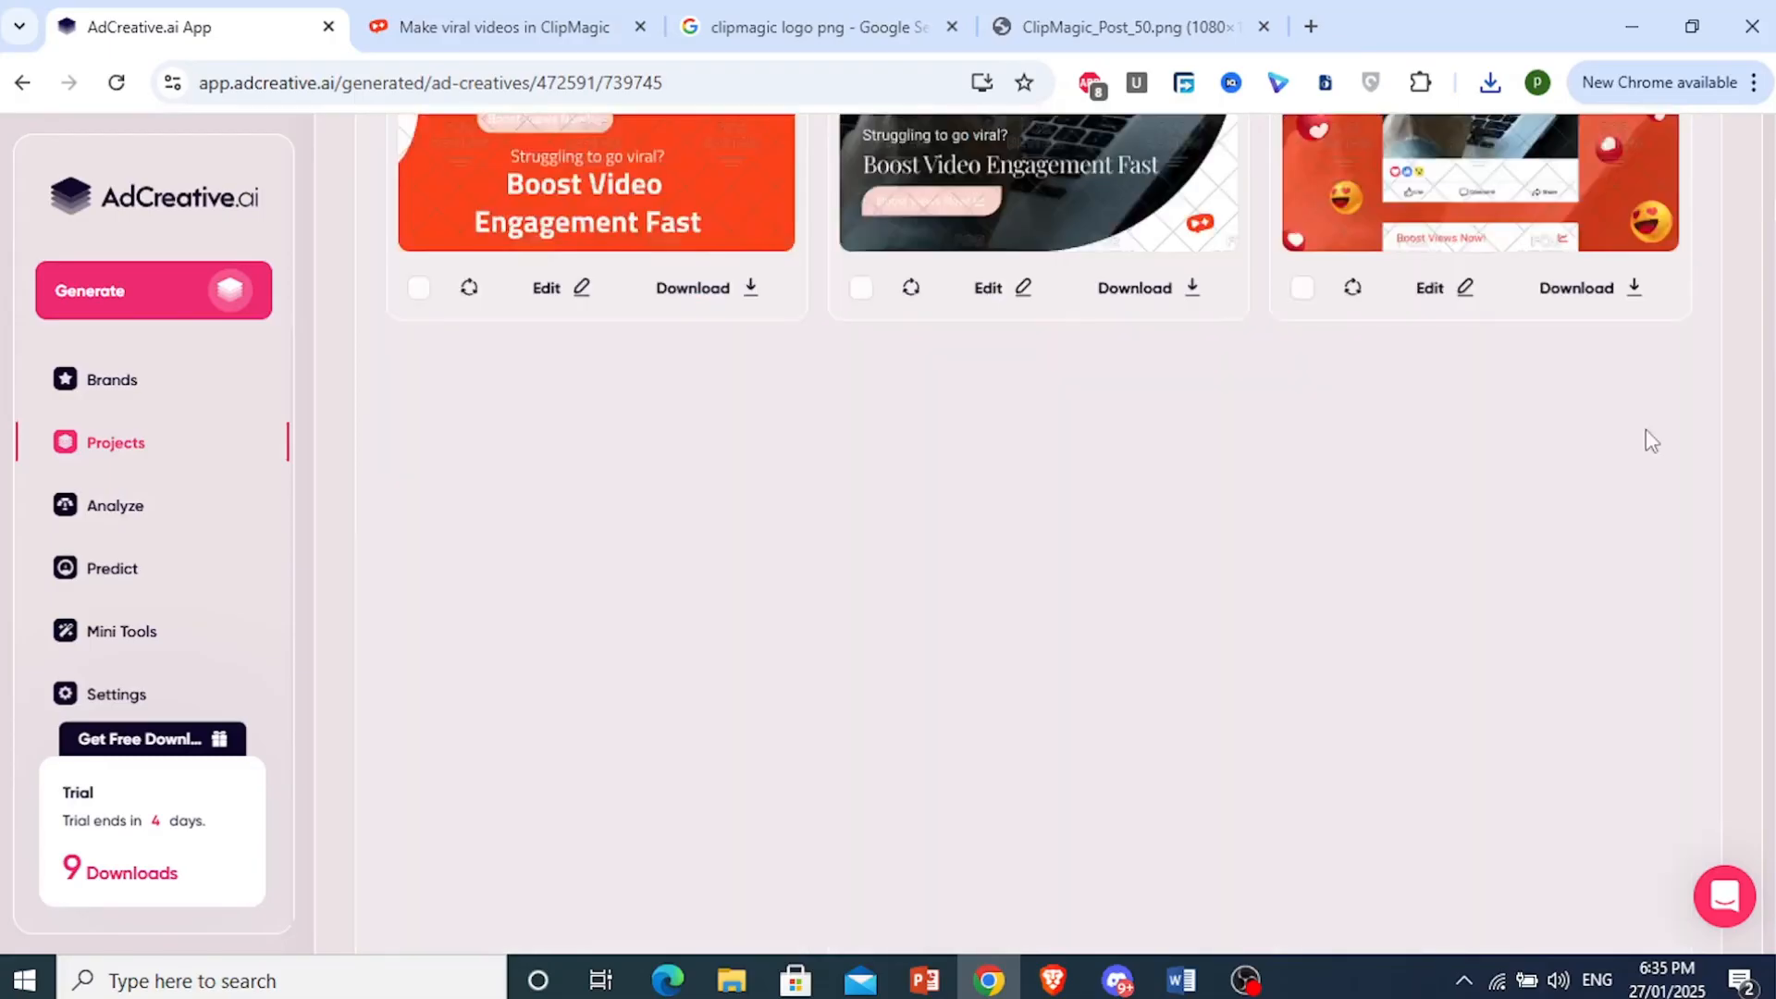
scroll(978, 435, up, 15)
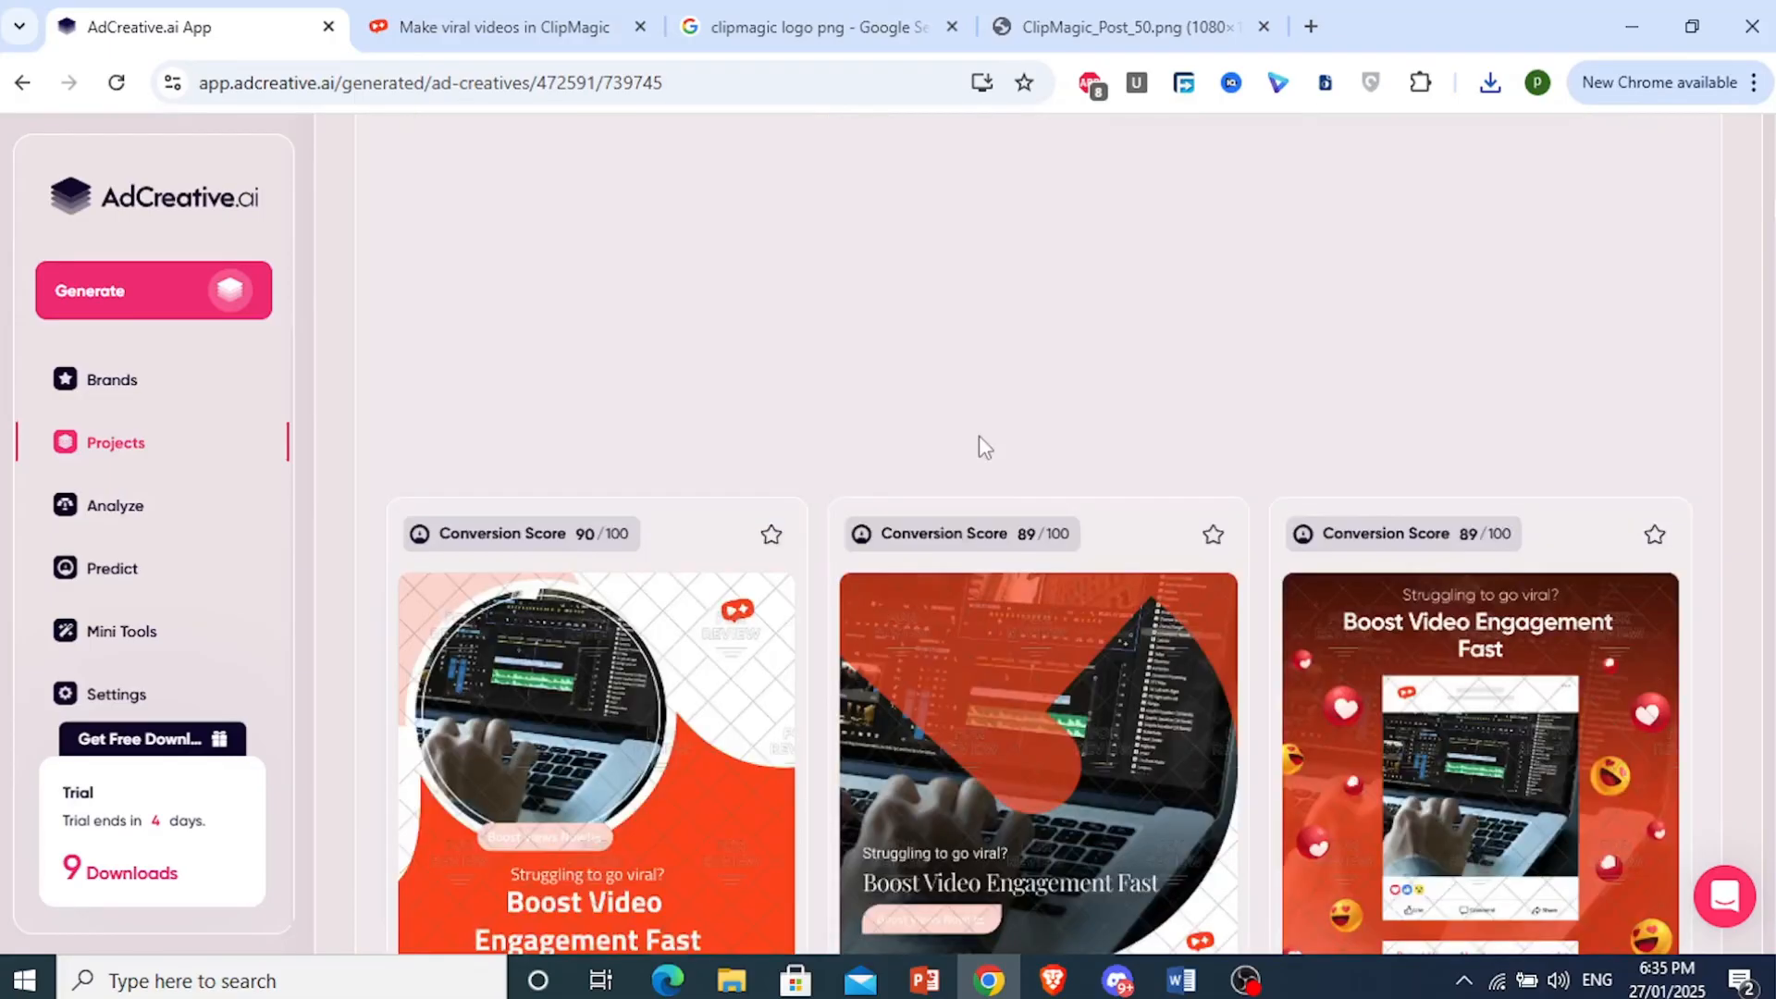
scroll(823, 455, up, 15)
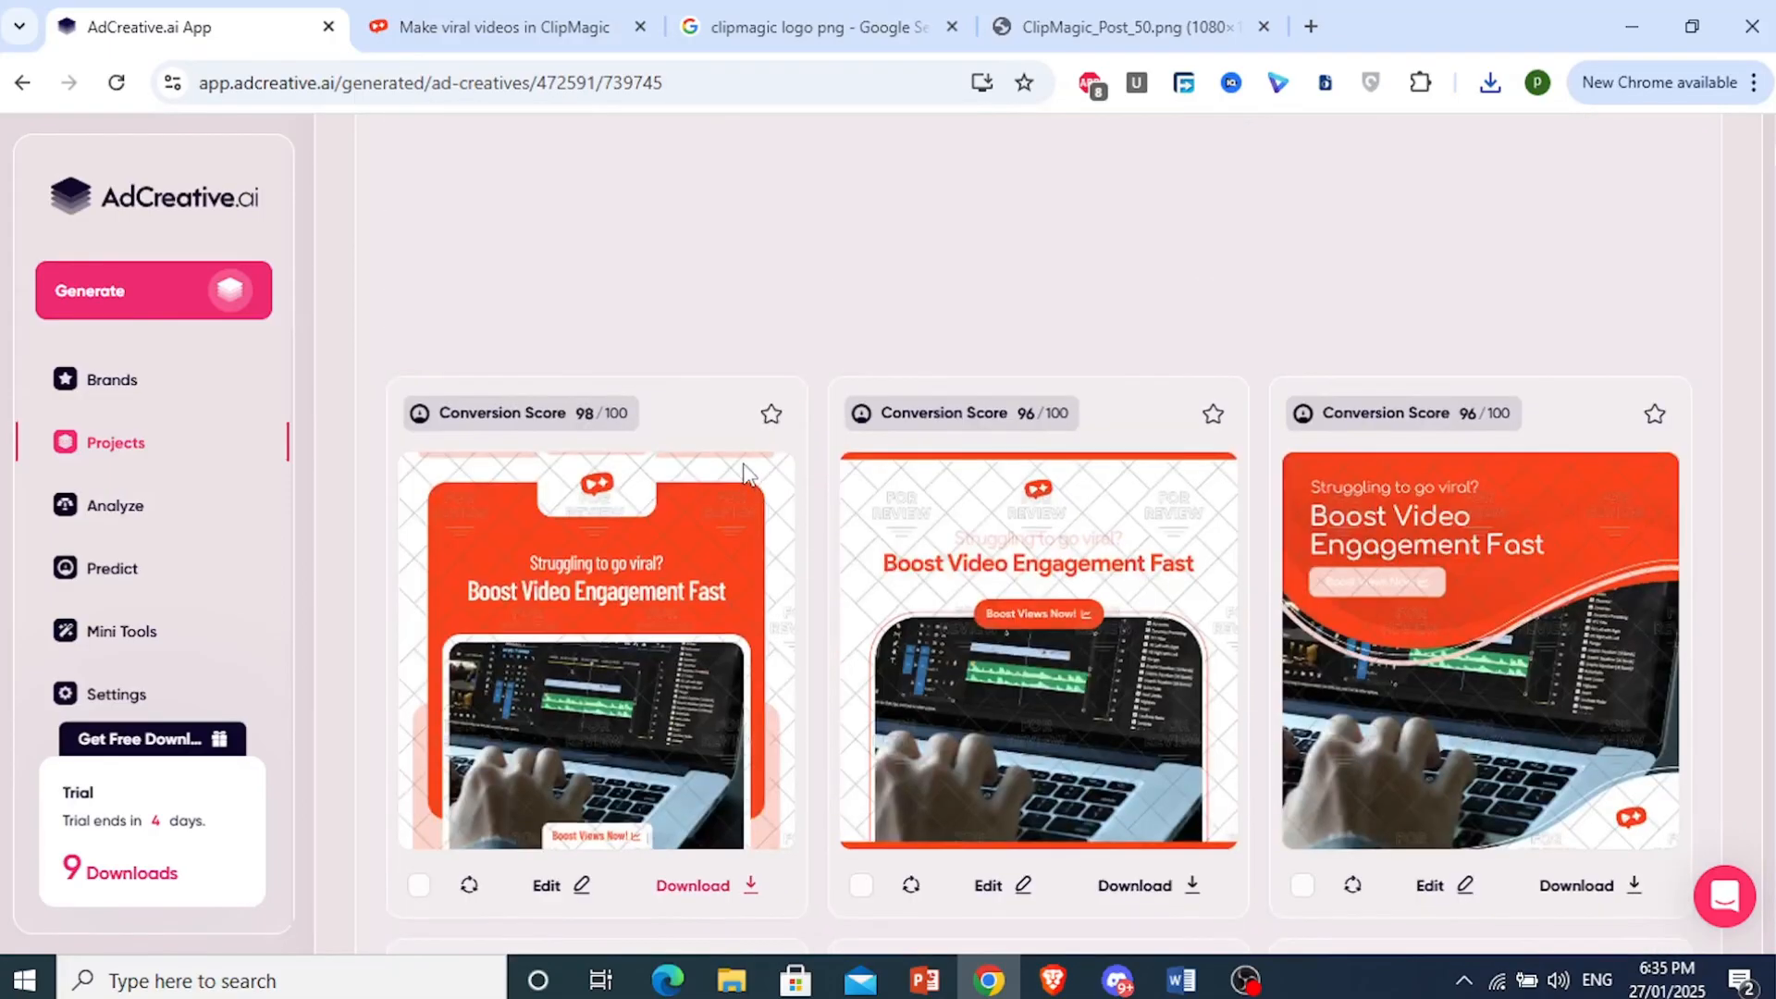
scroll(742, 465, up, 5)
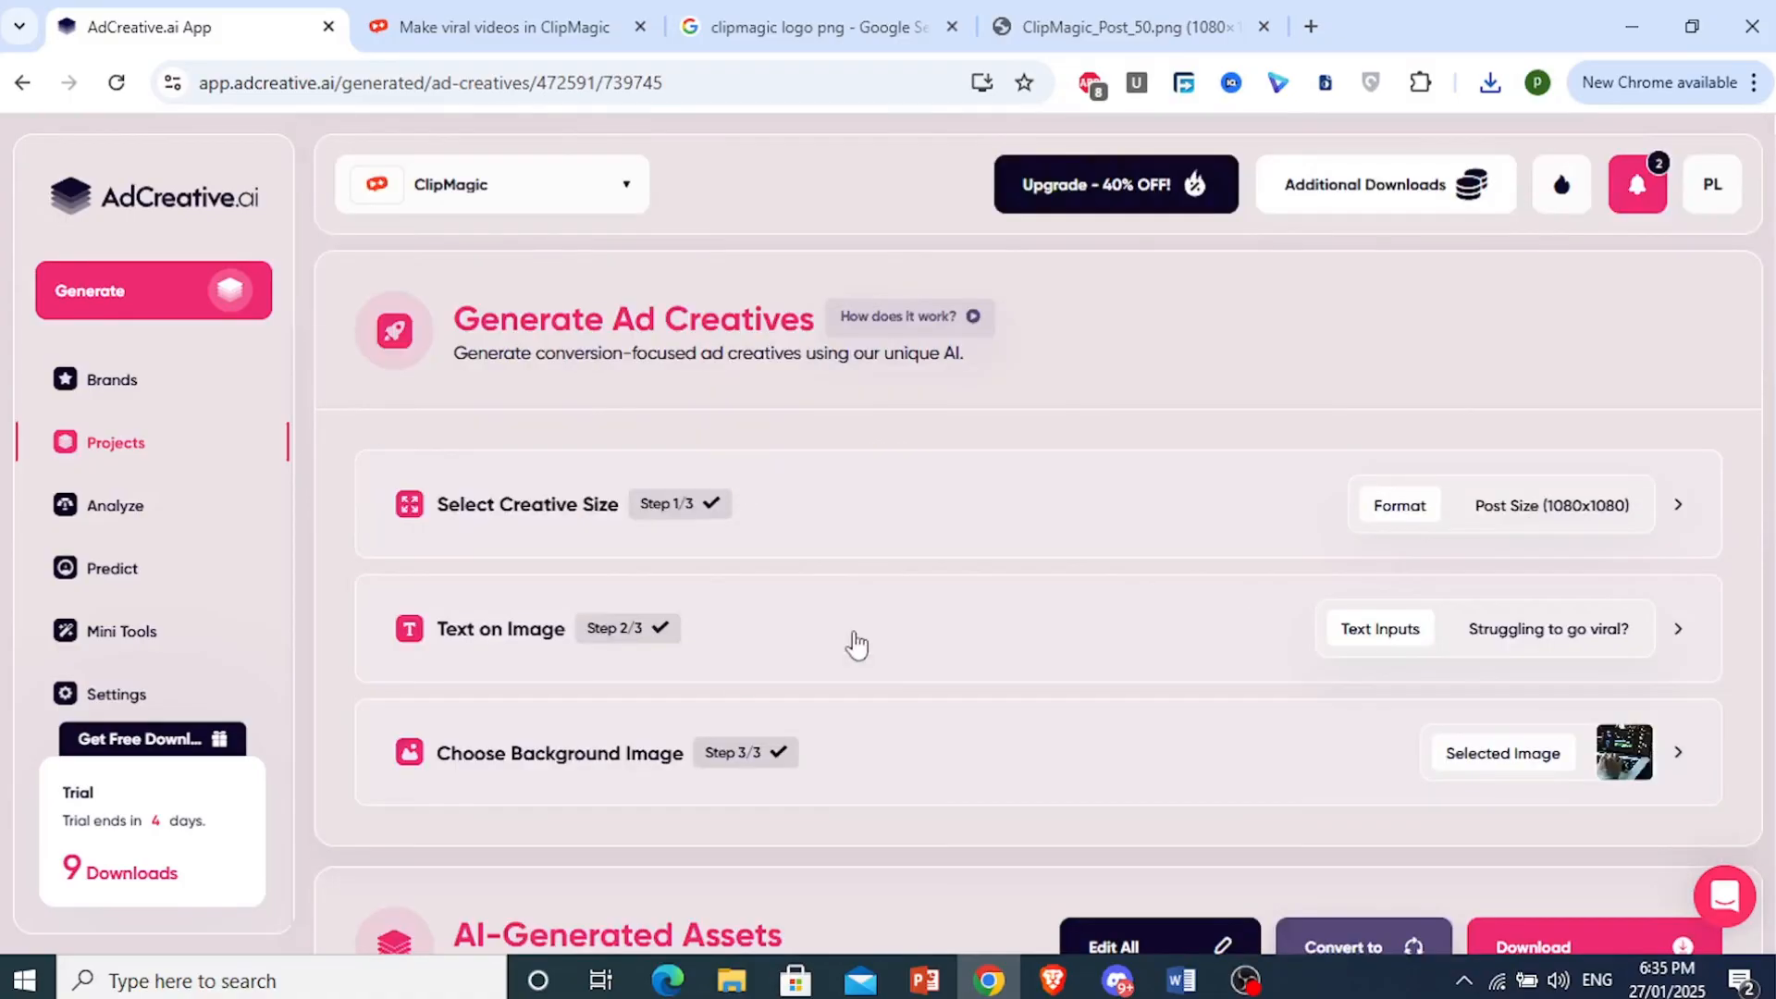
Step: Check which brands are available for selection and open the list of brands
click(1365, 991)
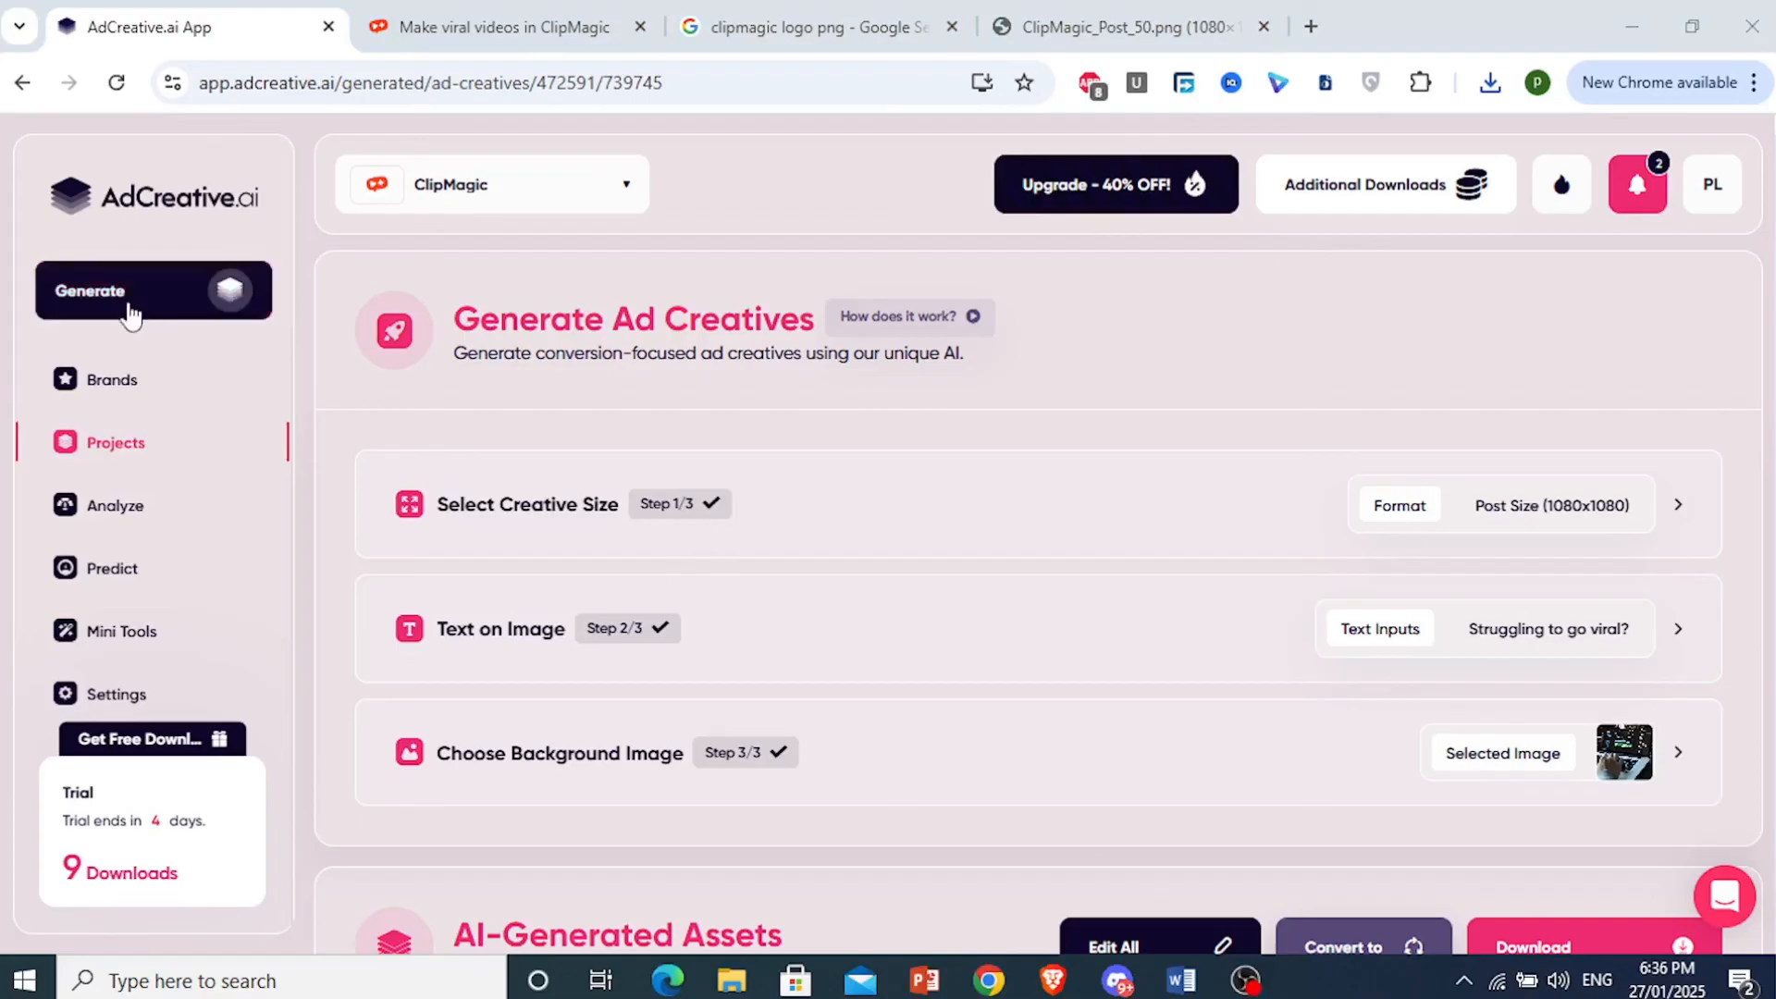
click(572, 196)
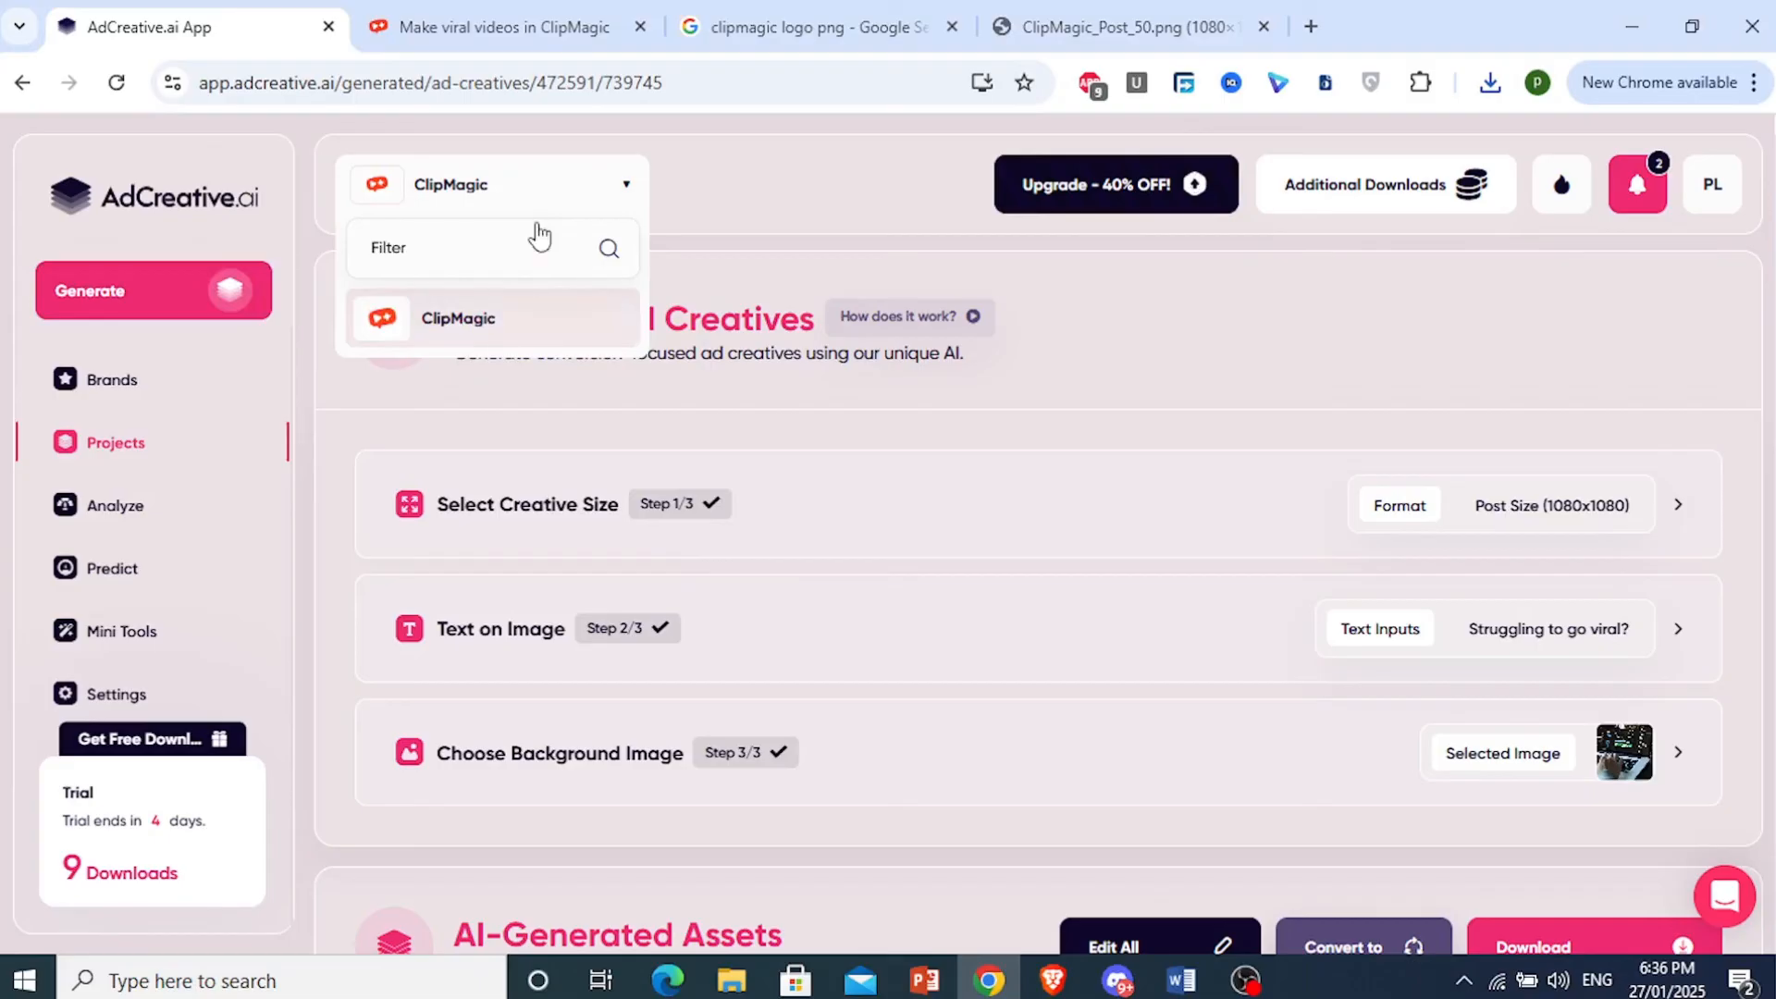
click(107, 381)
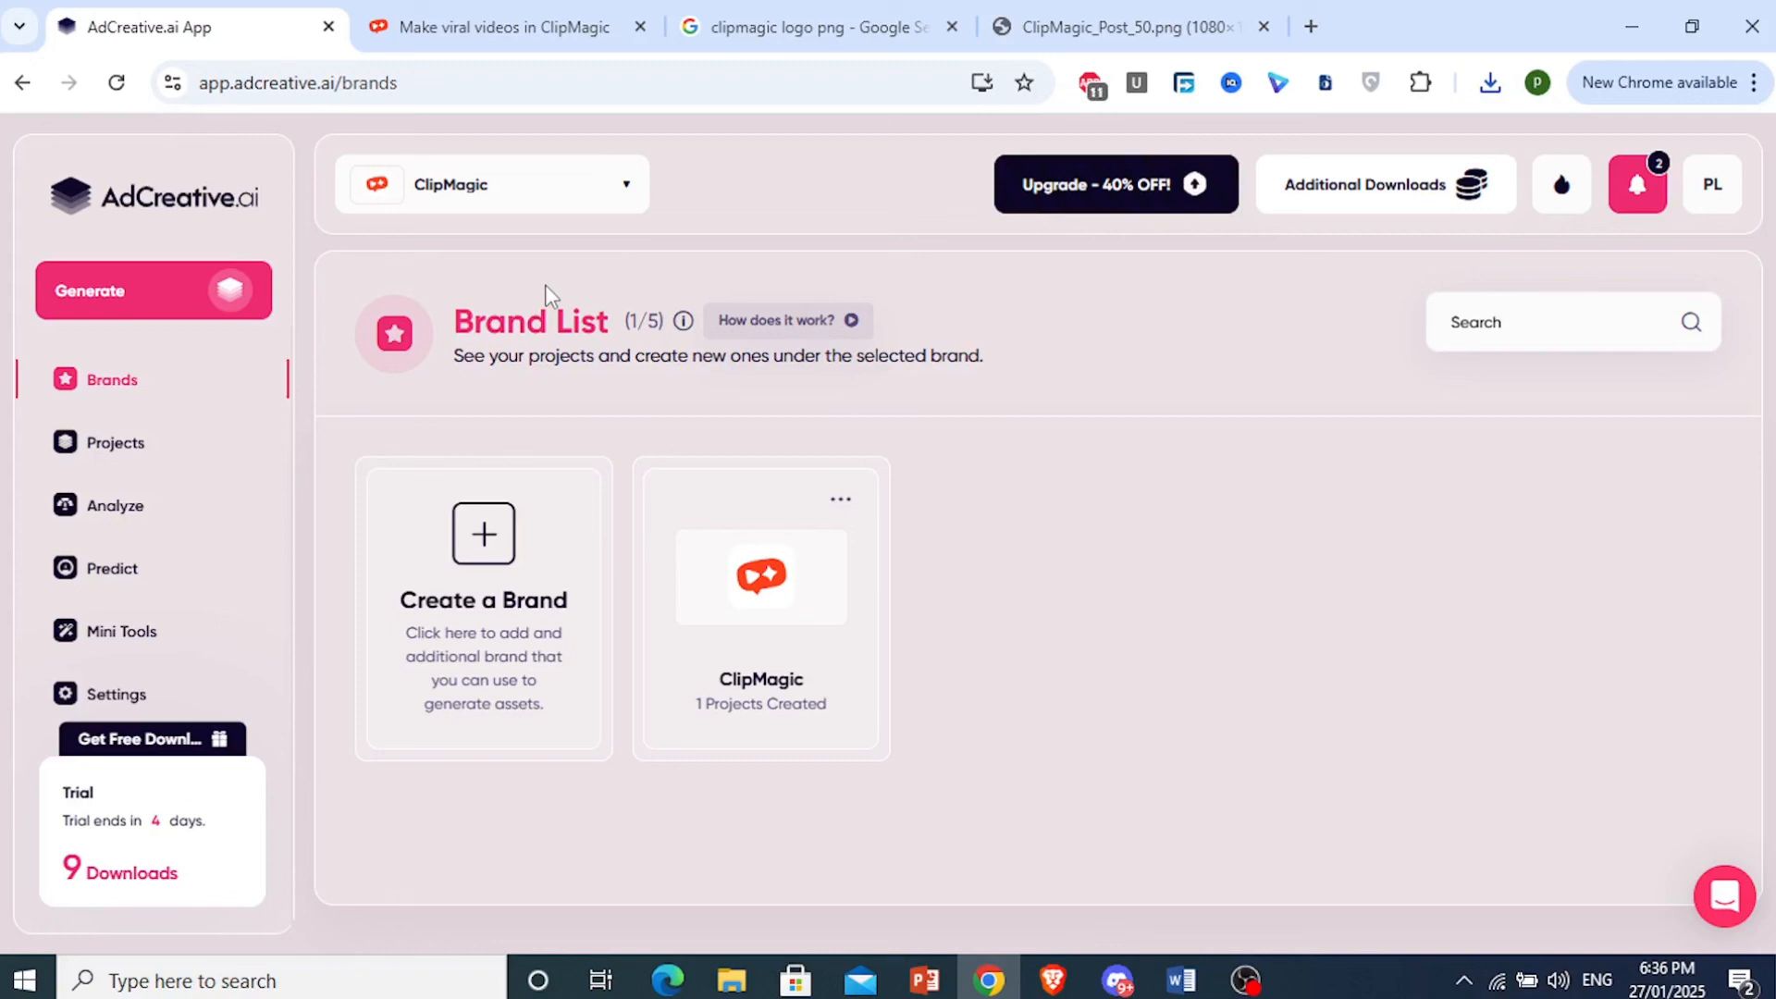
Step: Open the AI-generated asset selection and look through the available asset types, including Product Photo Ads, Ad Texts and Ad Videos
click(166, 308)
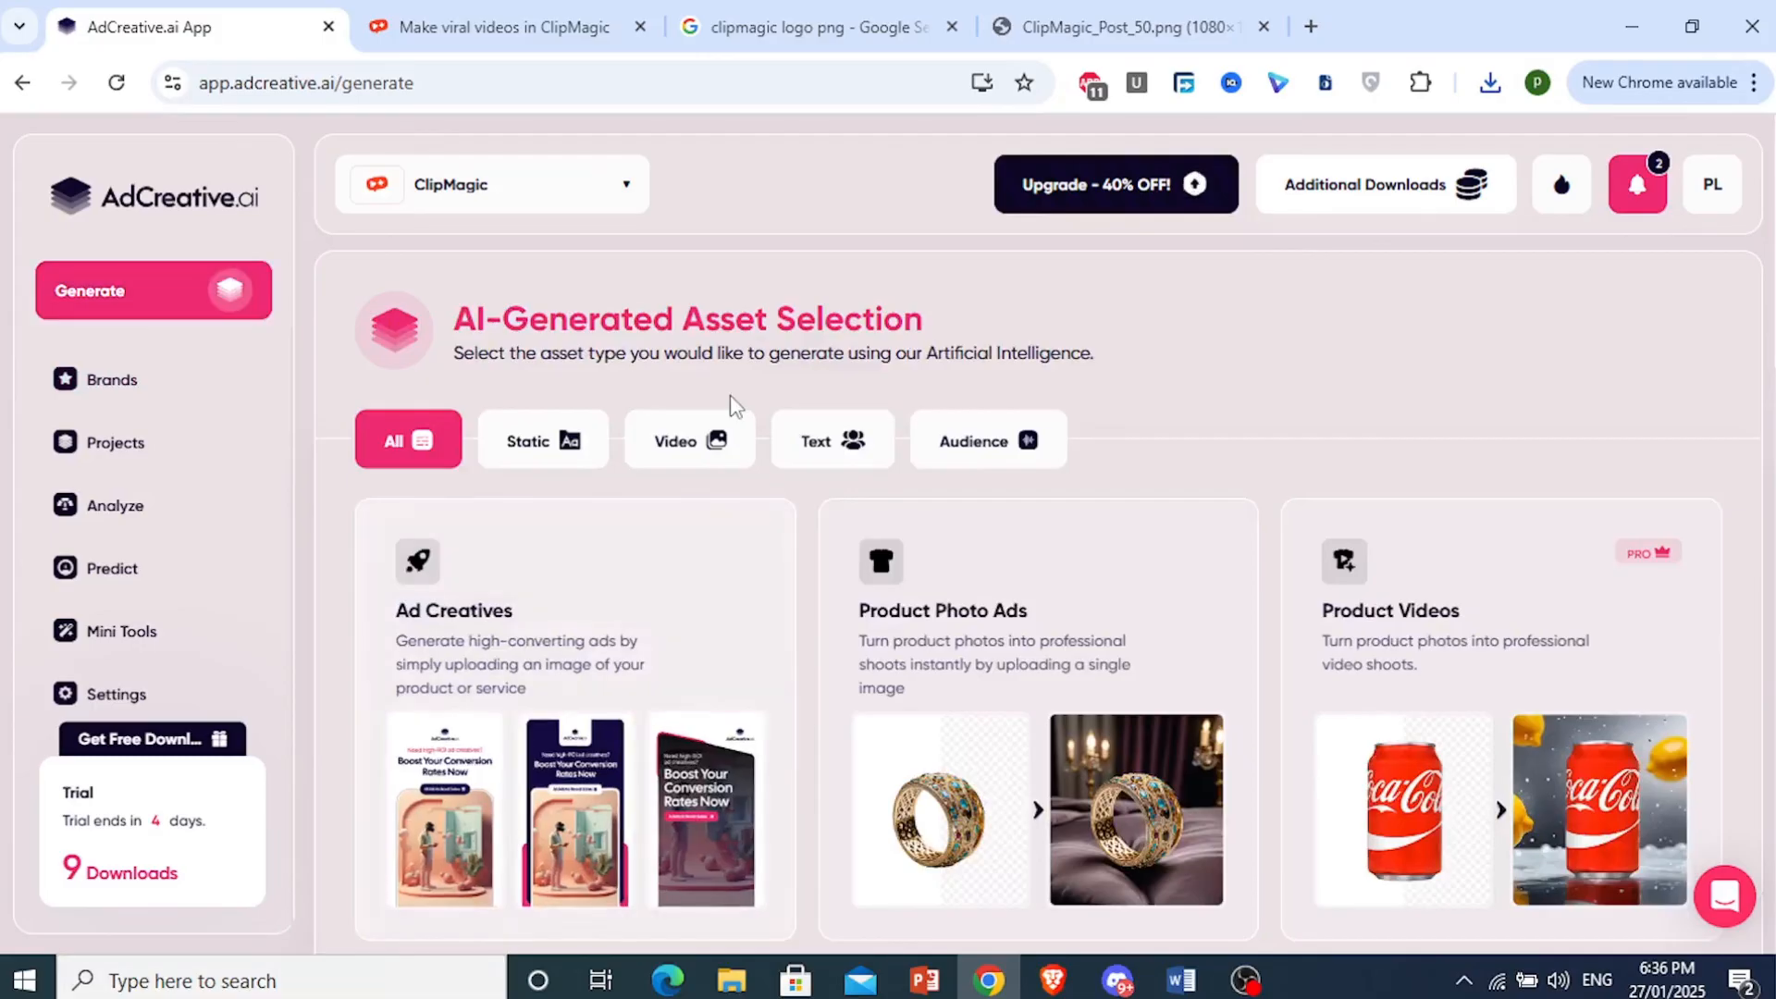
scroll(794, 663, down, 2)
scroll(740, 638, down, 2)
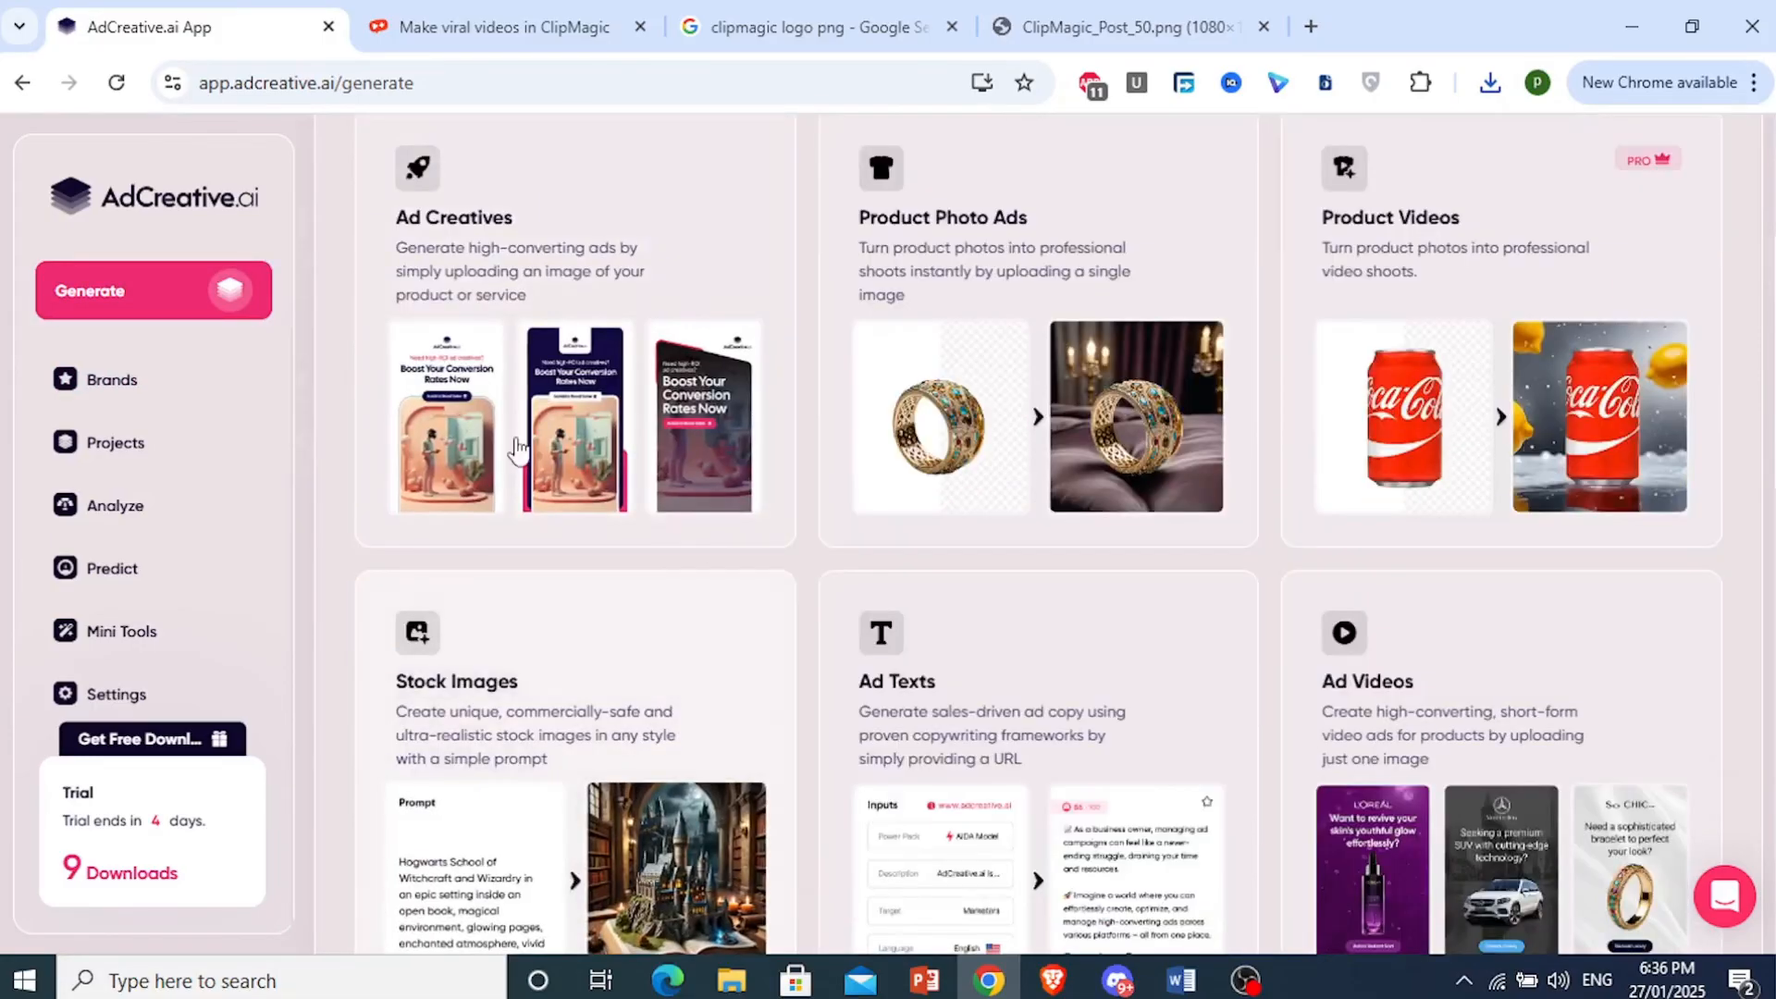
scroll(515, 448, up, 3)
scroll(940, 456, down, 2)
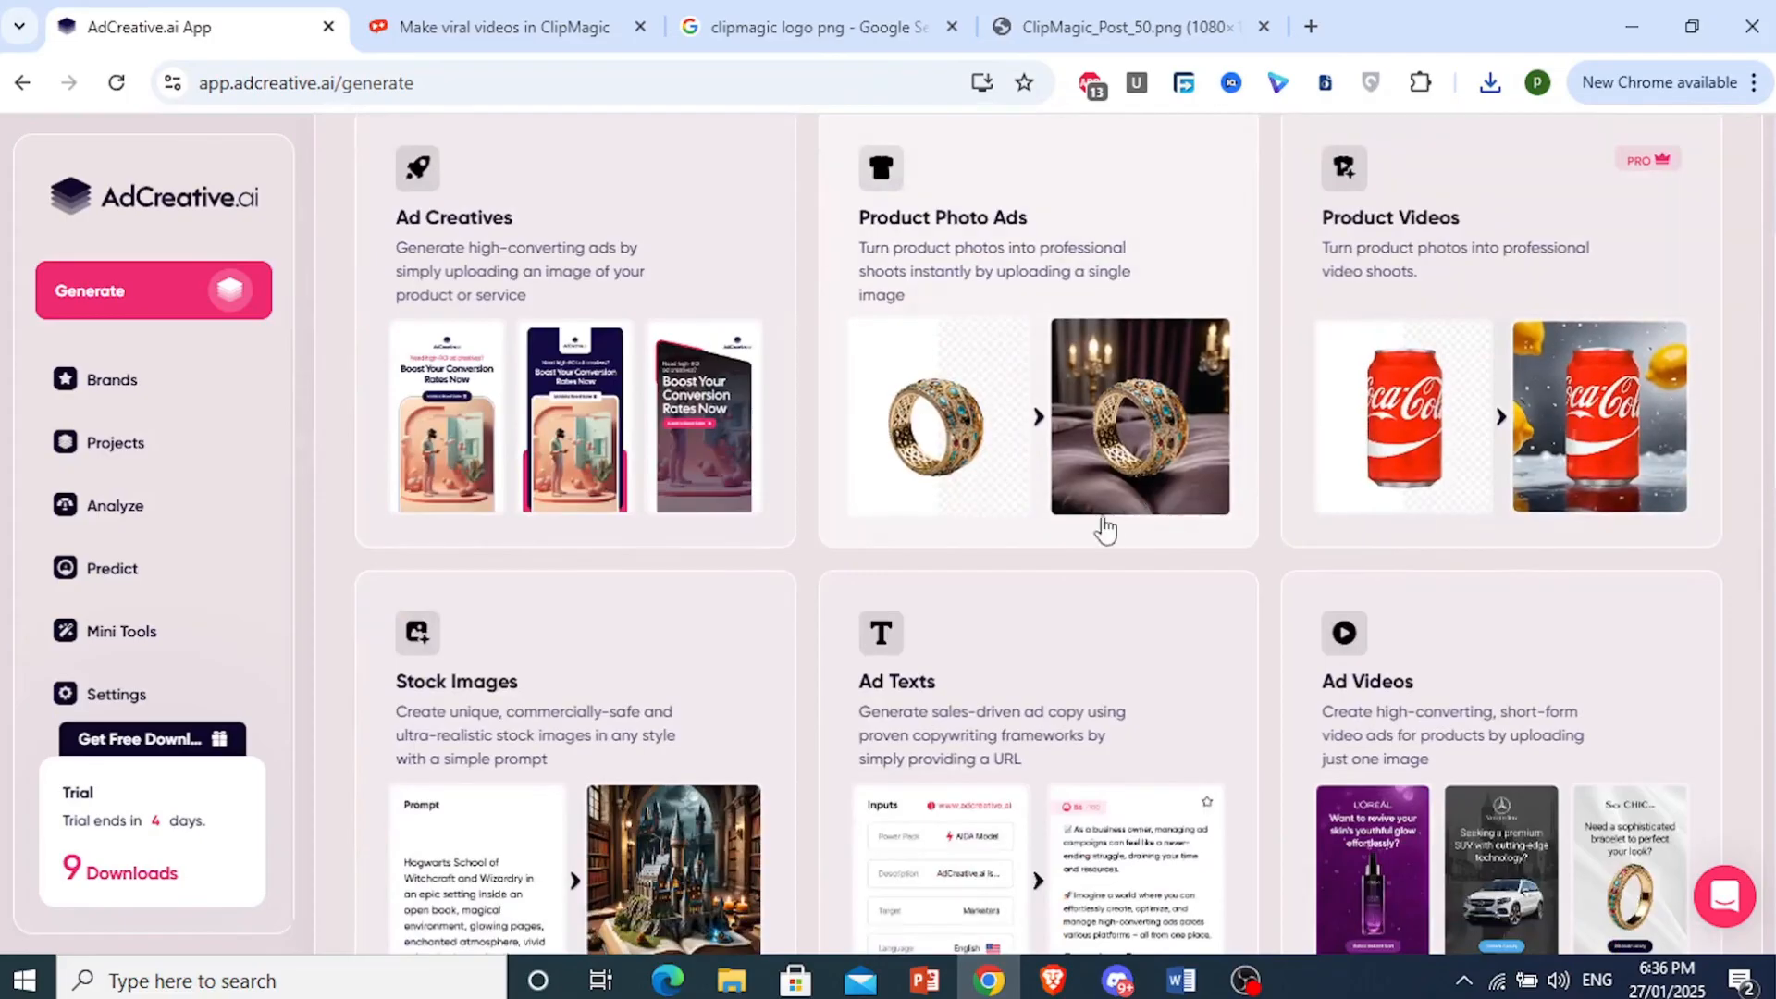
scroll(1103, 532, down, 2)
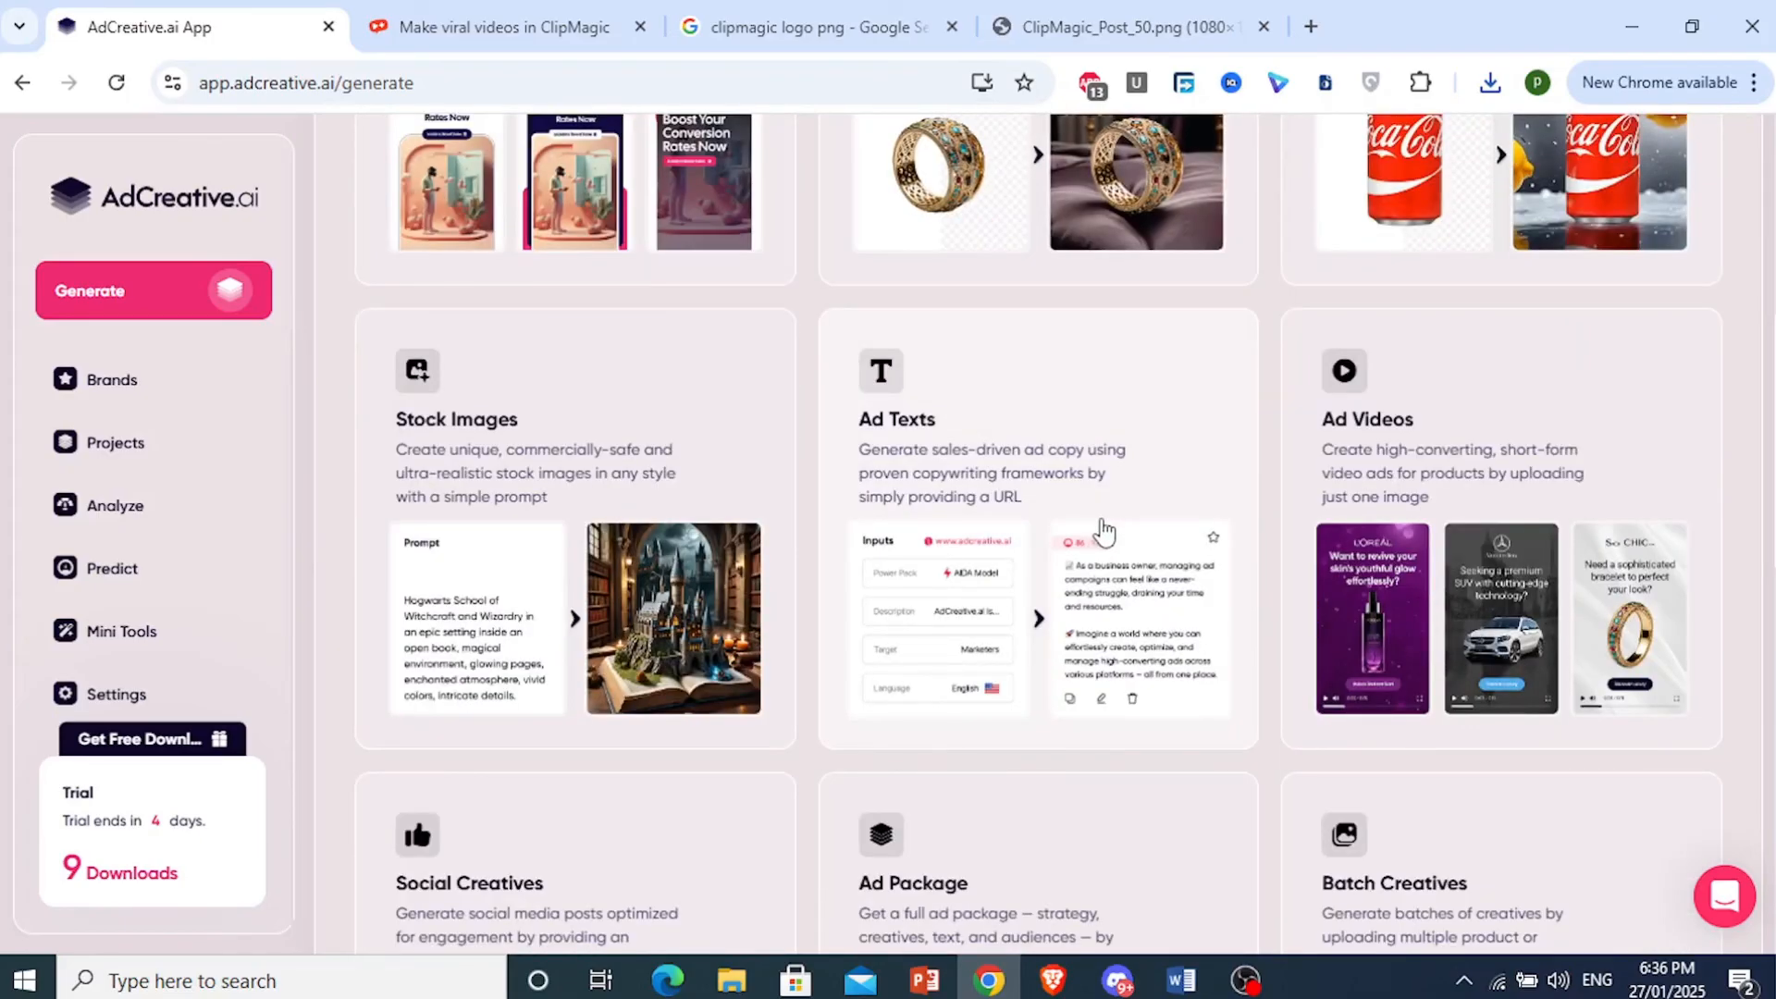